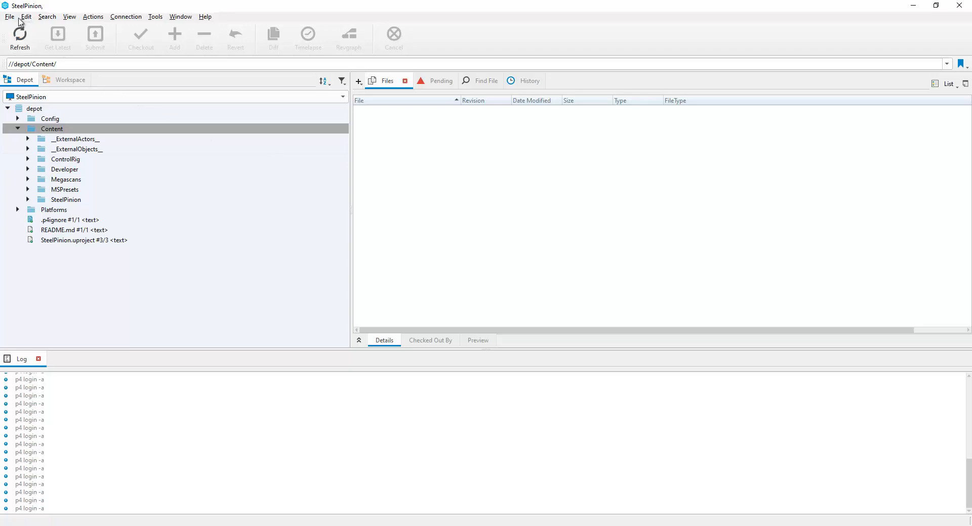
Step: Open the Diff preferences and select the existing .uasset entry among the diff applications by extension
left_click(25, 17)
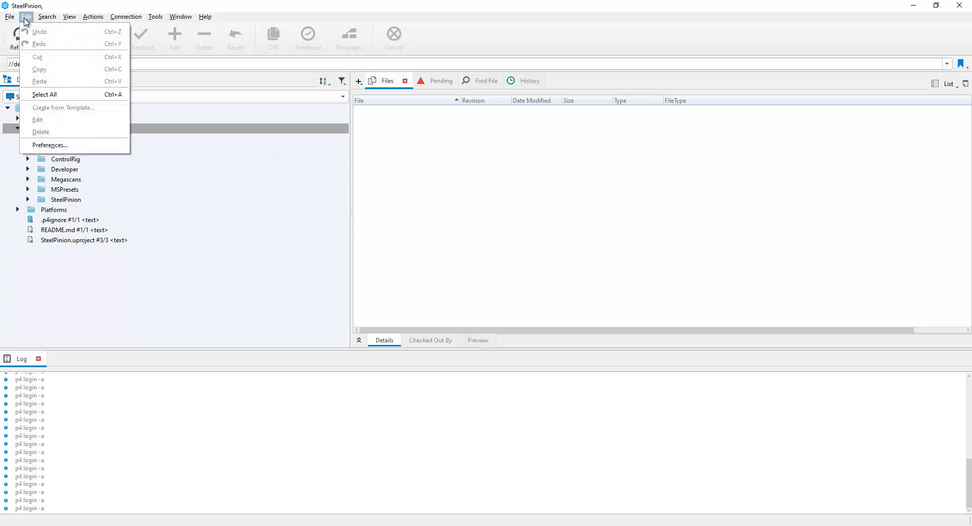
left_click(64, 146)
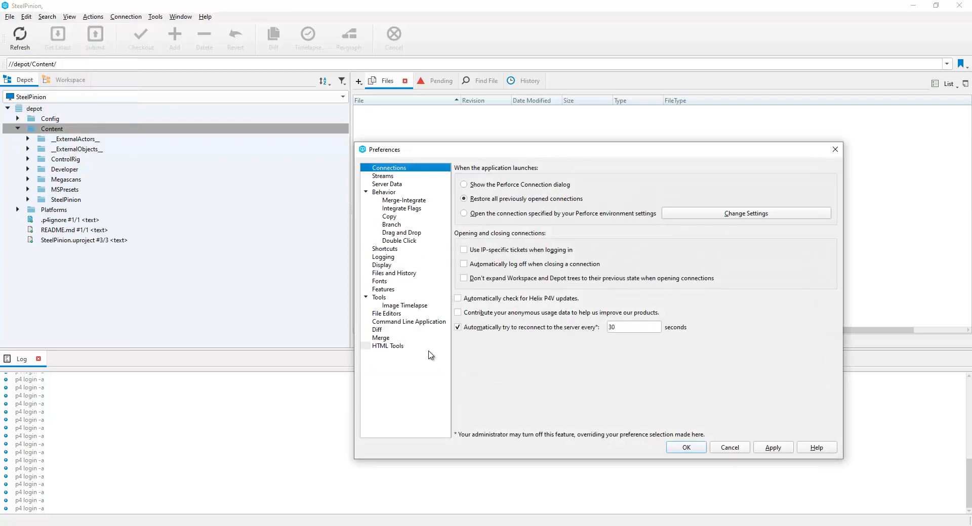
left_click(393, 330)
left_click(470, 269)
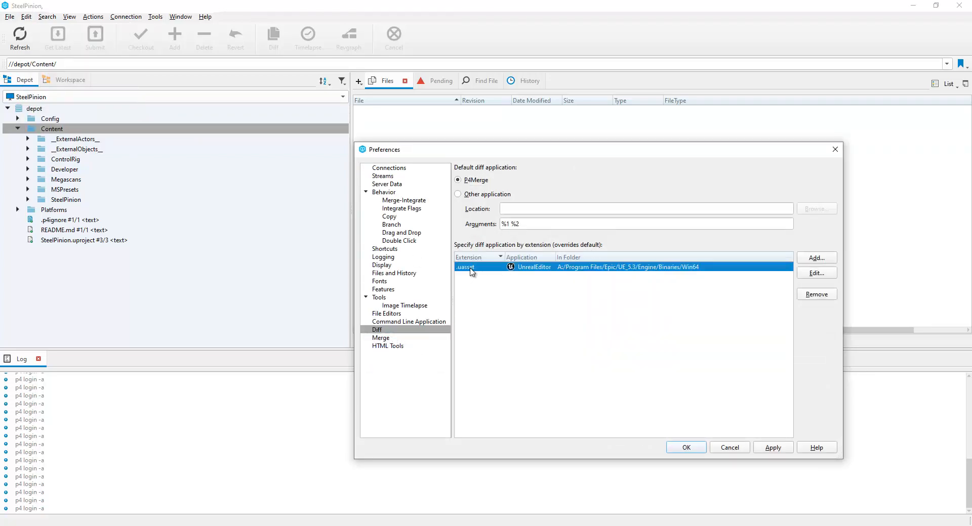
Step: Add a diff file type for the .uasset extension with the arguments "c:program File/ sss -diff %1 %2"
left_click(815, 259)
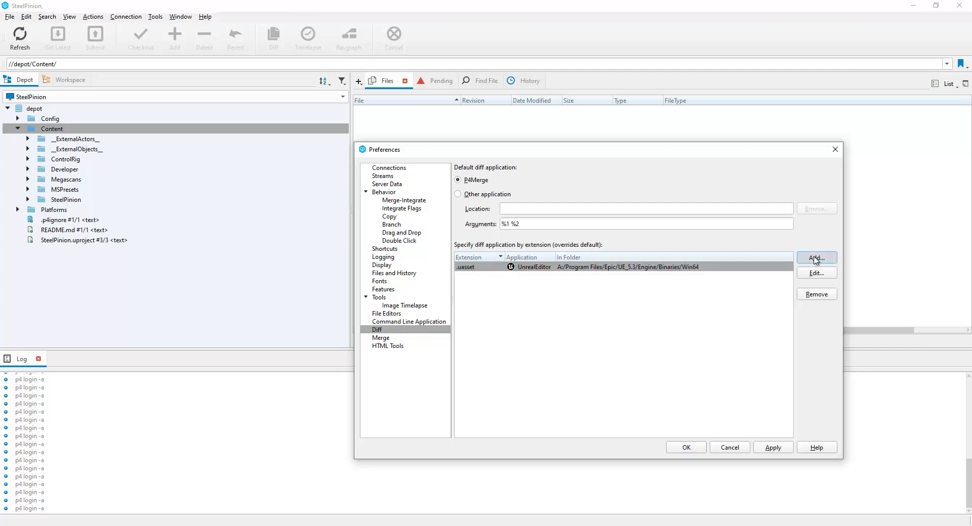
type(".uasset")
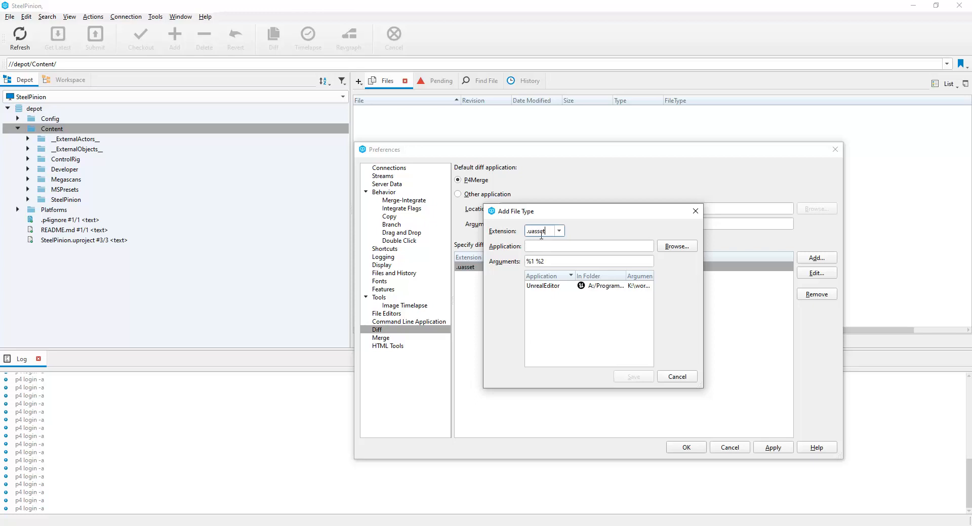
left_click(526, 261)
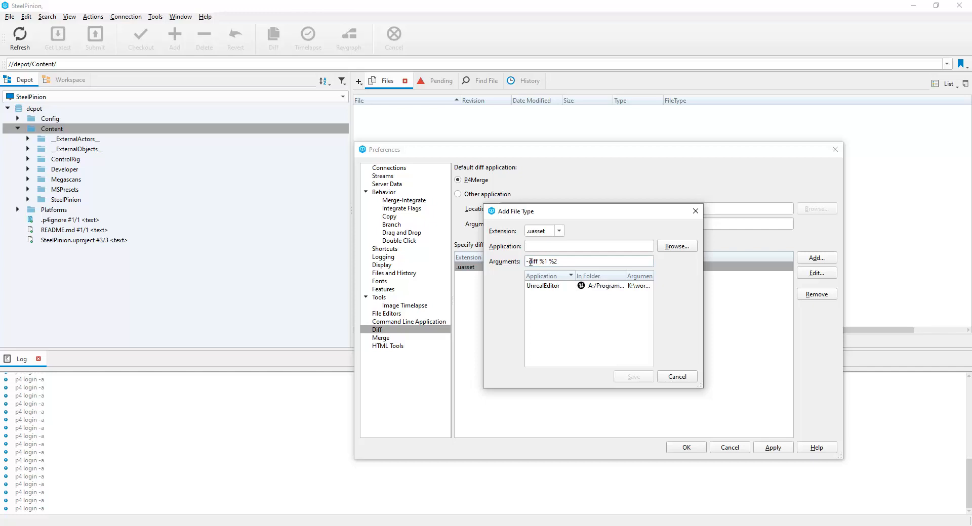
type("c:program File/ sss")
Step: Choose UnrealEditor.exe from the UE_5.3/Engine/Binaries/Win64 folder as the new file type's application
left_click(674, 247)
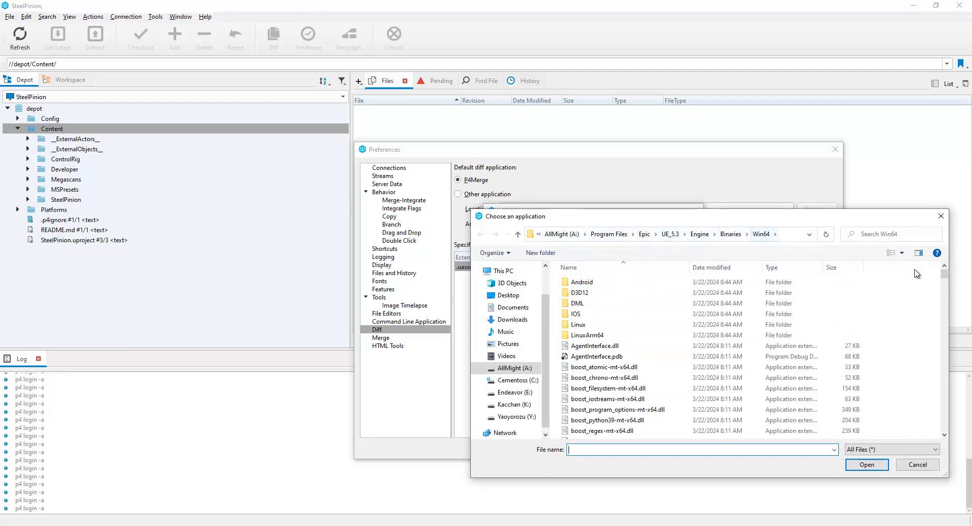
left_click_drag(944, 278, 943, 282)
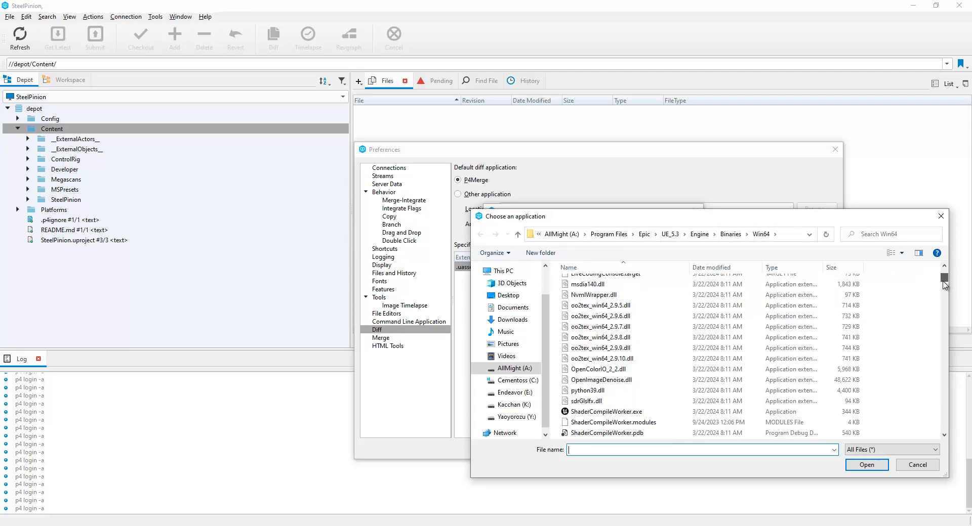
scroll(734, 397, "down", 10)
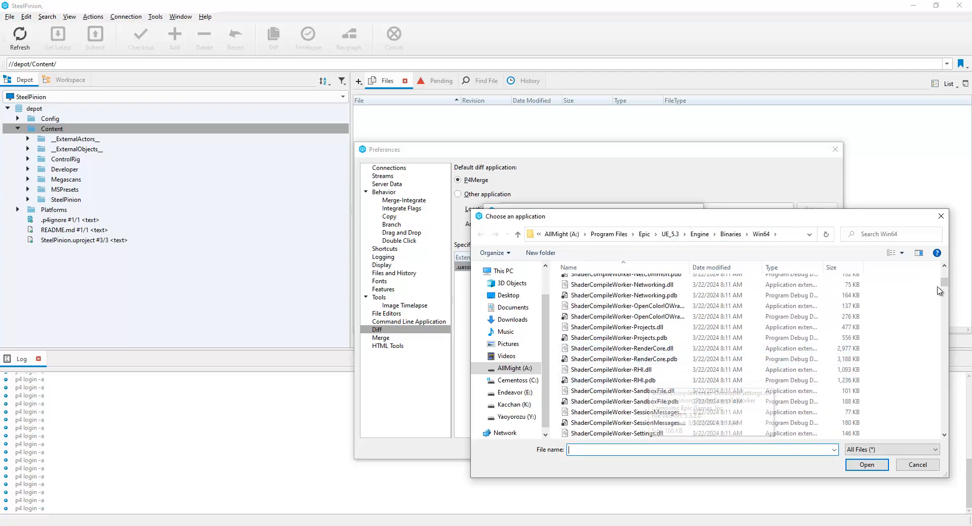
left_click_drag(943, 289, 942, 292)
scroll(638, 319, "up", 3)
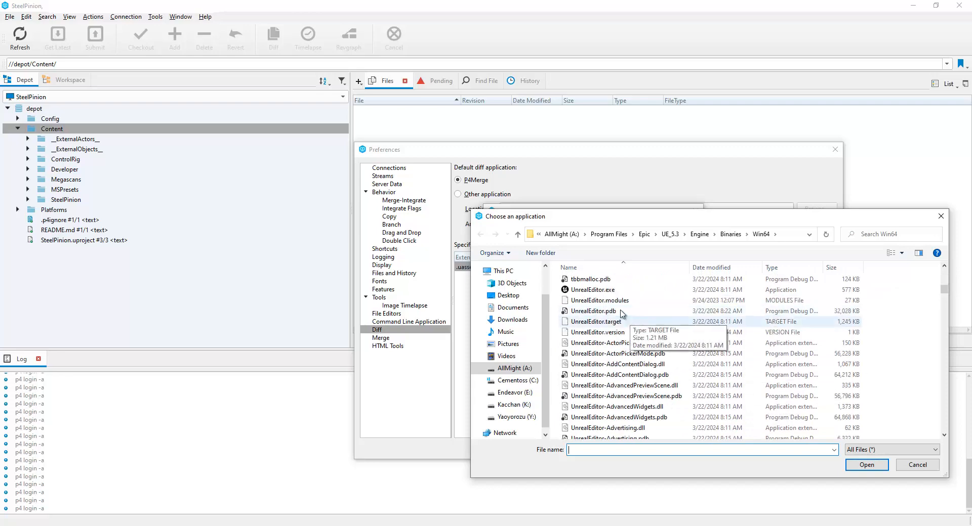
left_click(622, 292)
left_click(866, 464)
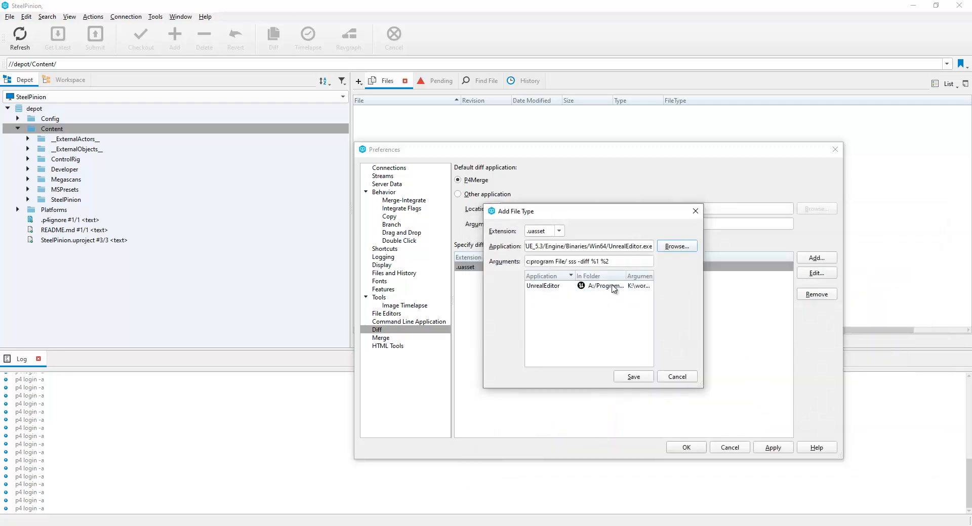
Step: Check the new file type's placeholder path and application, and discard the entry
left_click(546, 261)
left_click_drag(564, 261, 530, 261)
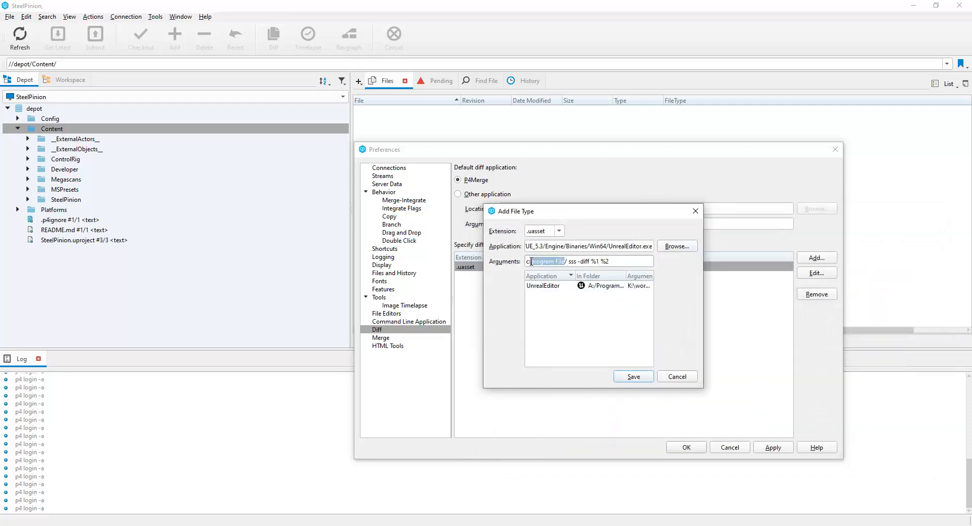
left_click(602, 246)
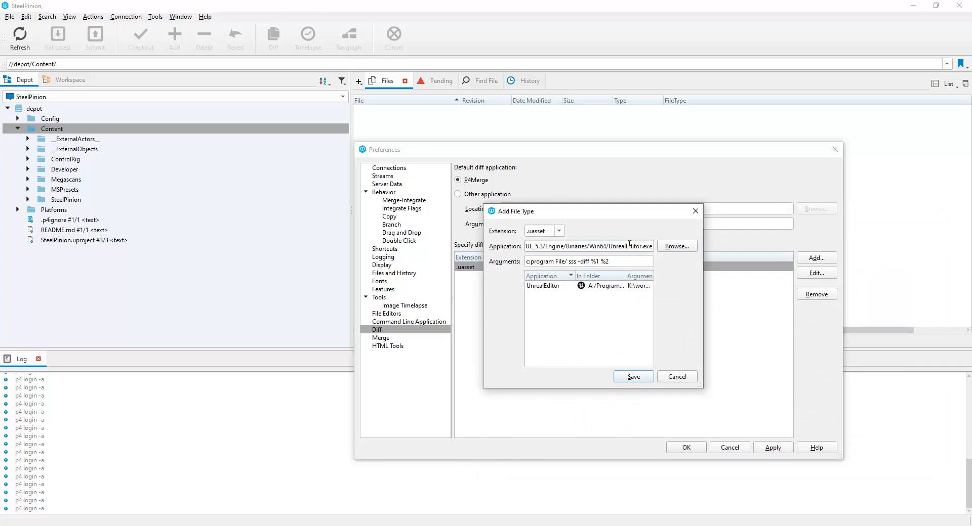
mouse_move(562, 262)
left_mouse_down()
mouse_move(527, 261)
mouse_move(558, 262)
left_mouse_up()
left_click(673, 376)
Step: Inspect the existing .uasset entry's full Unreal Editor path and project arguments, and close the preferences without saving
left_click(646, 271)
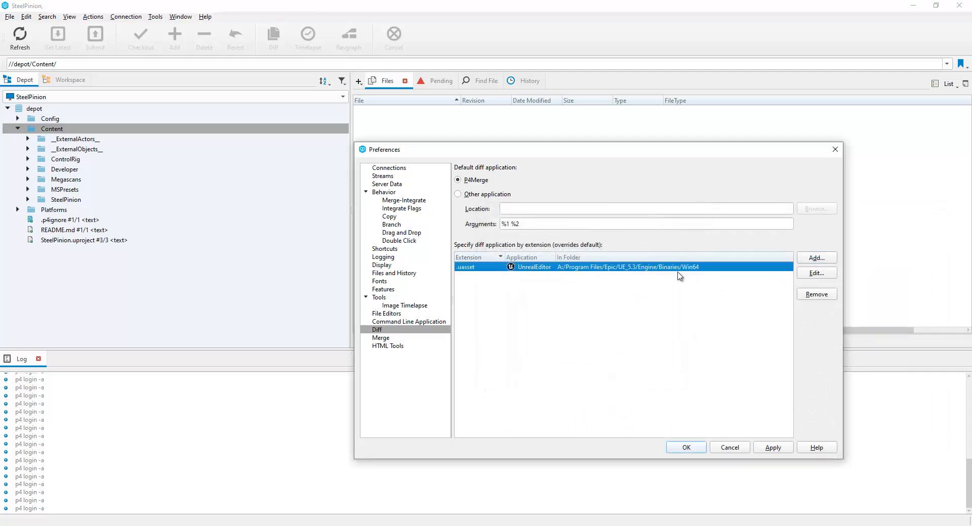
left_click(822, 276)
left_click_drag(603, 214, 524, 183)
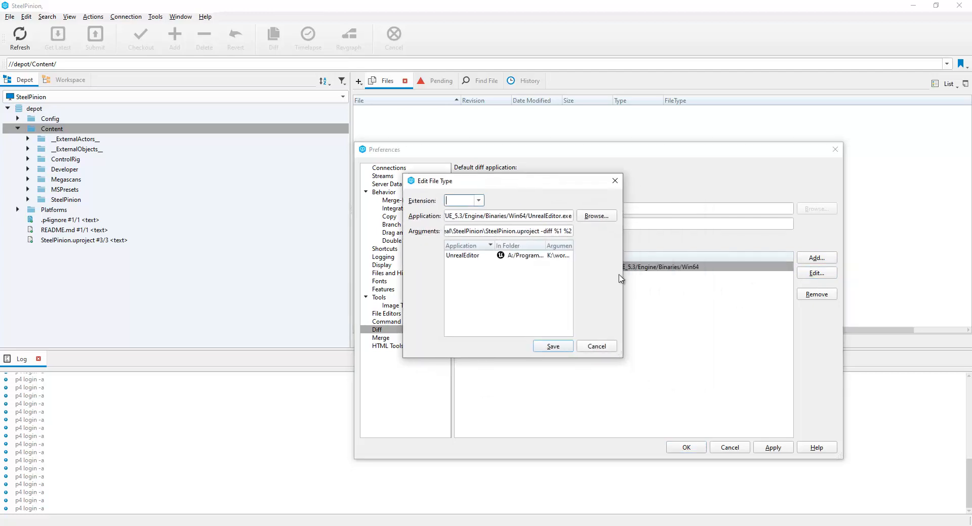
left_click_drag(622, 281, 821, 279)
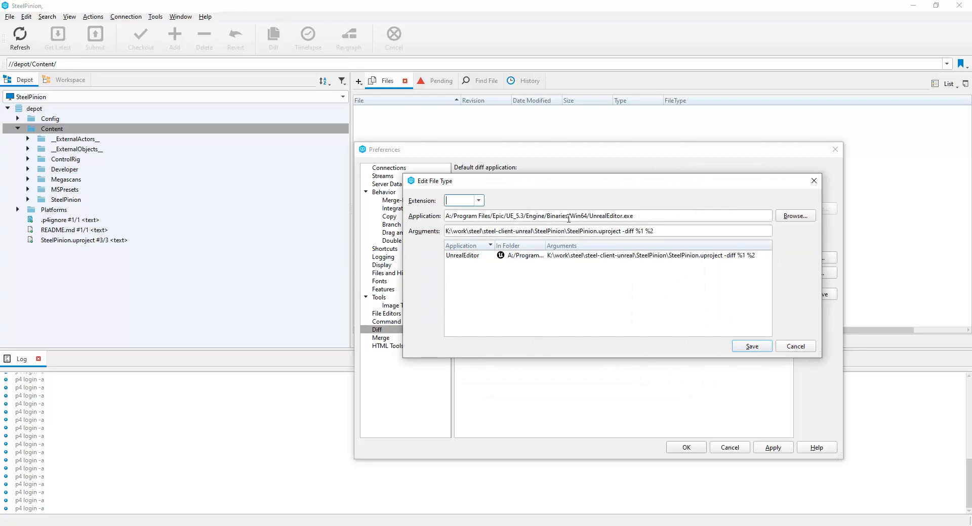
left_click_drag(635, 216, 420, 220)
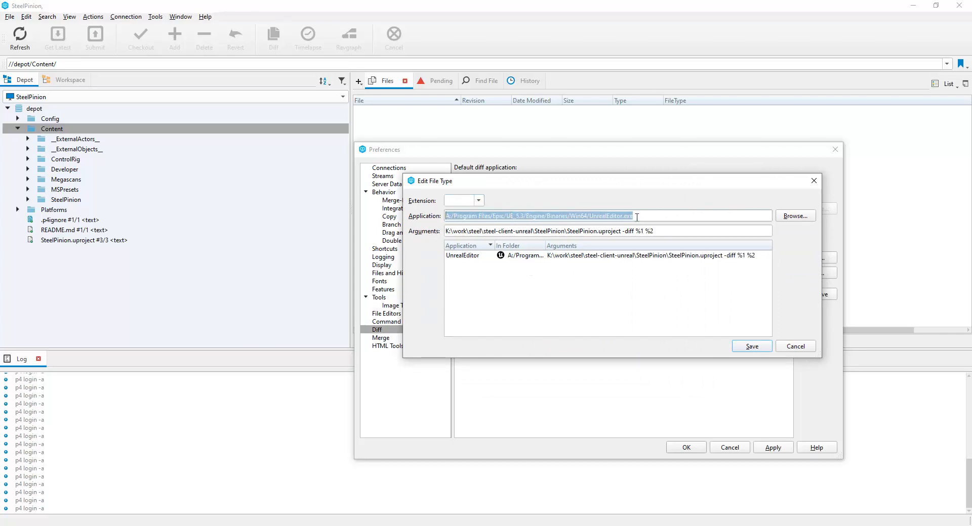
left_click_drag(619, 230, 437, 232)
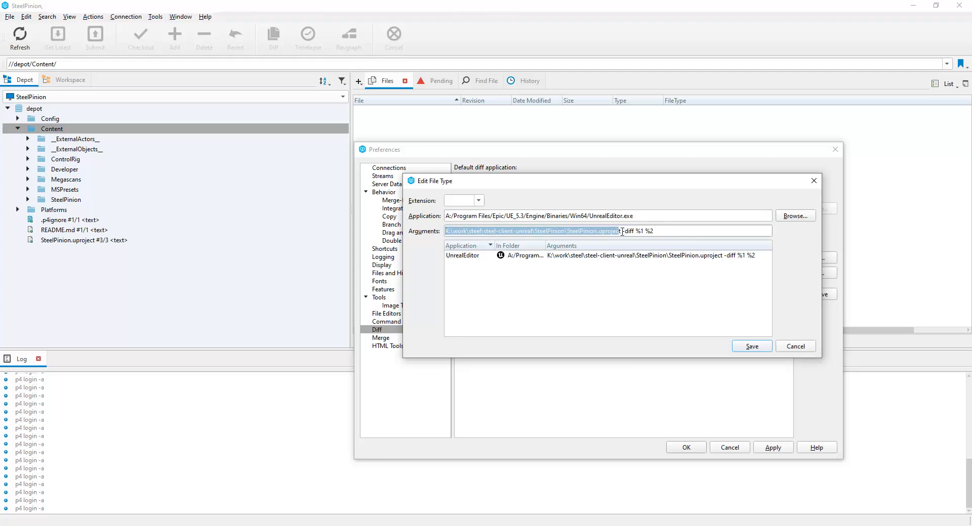
left_click(681, 229)
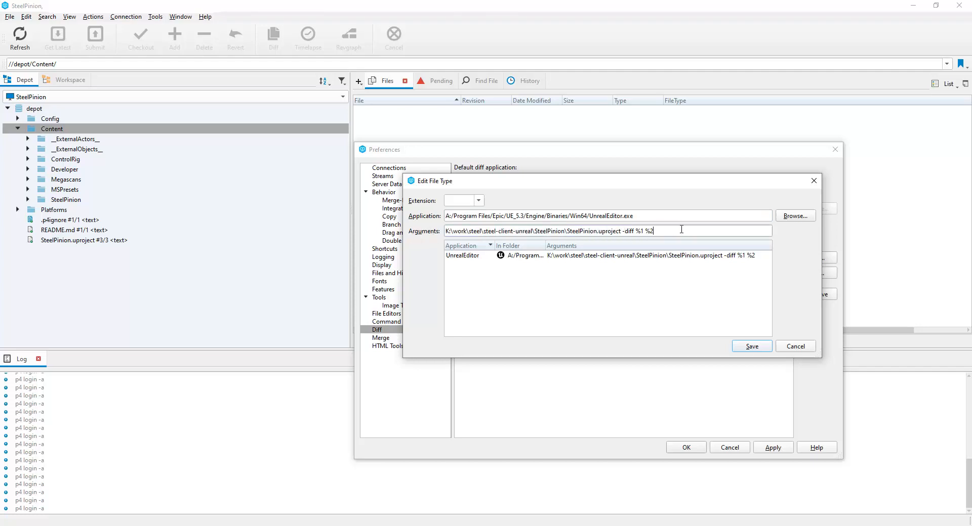
left_click(796, 347)
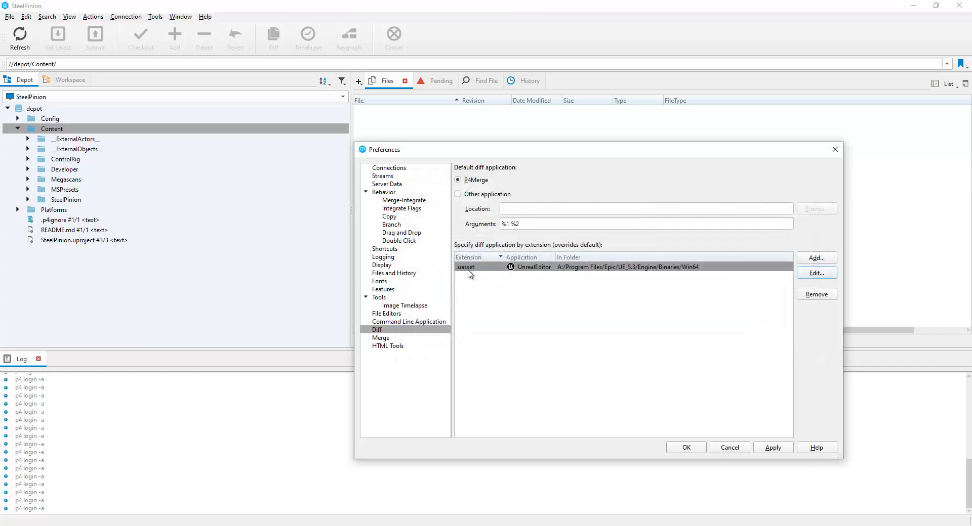
left_click(730, 448)
Step: Start a Diff Files Against comparison for BP_Card.uasset in Content/Developer/Art/Menu/Card, specifying the first path's revision by changelist
left_click(27, 169)
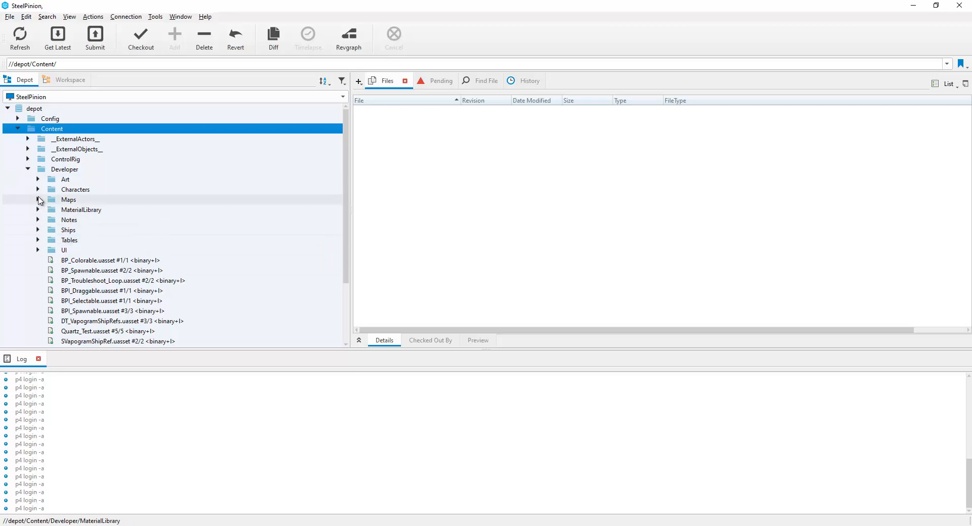
left_click(38, 179)
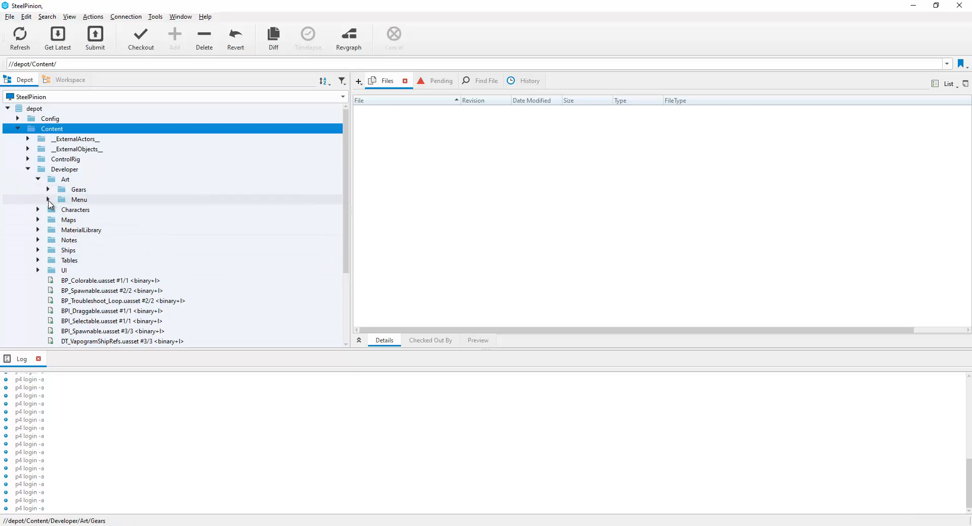
left_click(48, 199)
left_click(114, 230)
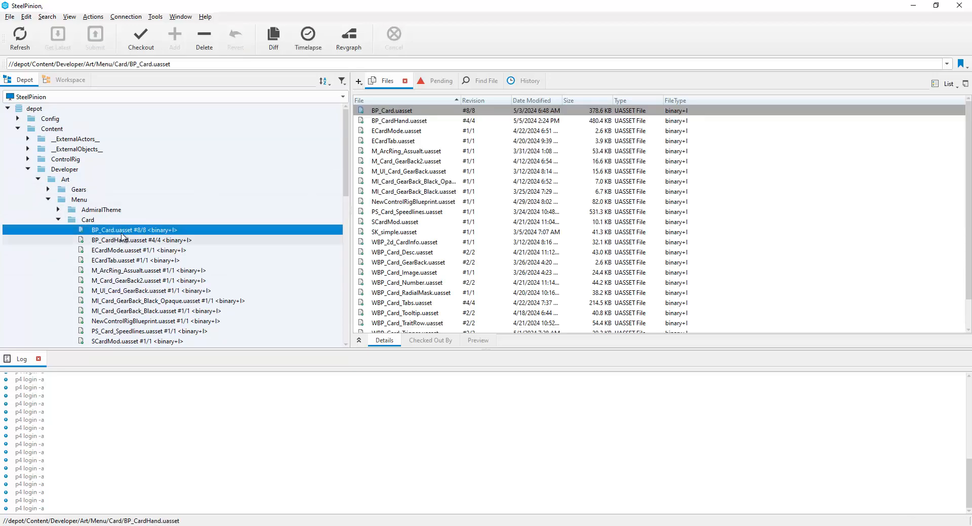
right_click(122, 231)
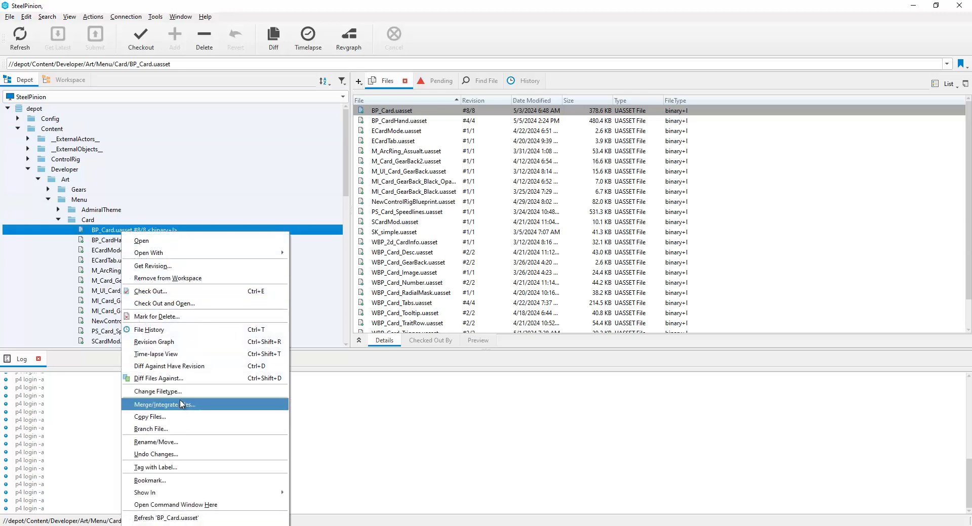
left_click(158, 378)
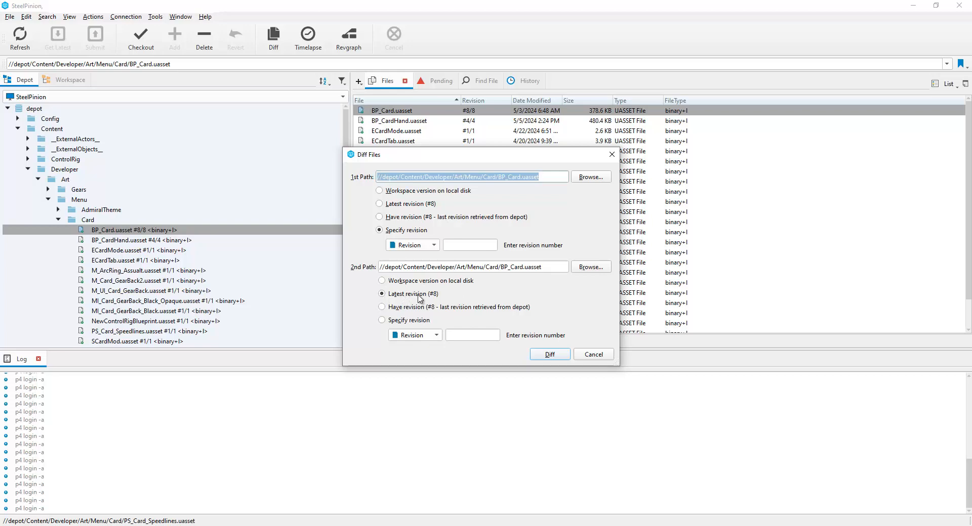
left_click(434, 246)
left_click(421, 256)
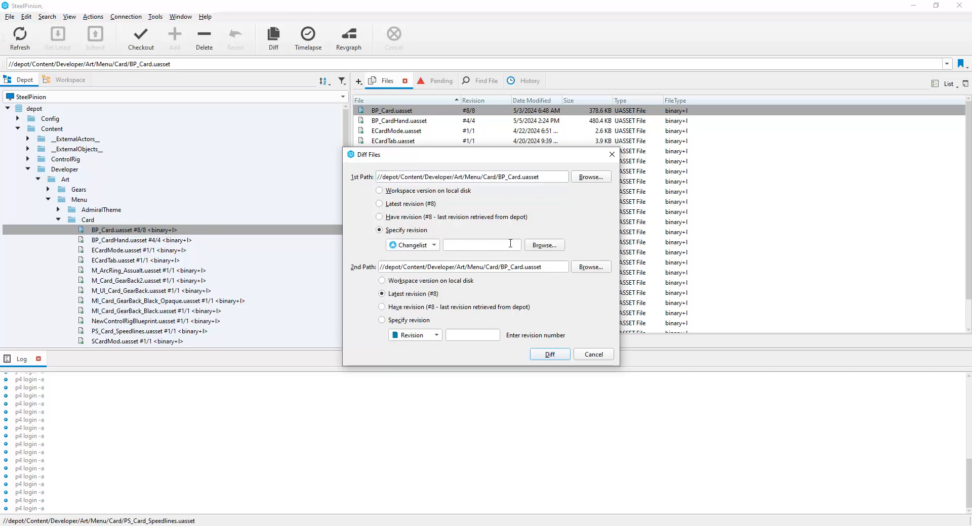
Step: Try to diff BP_Card.uasset at changelist 32 against its latest revision
left_click(538, 248)
scroll(569, 310, "up", 5)
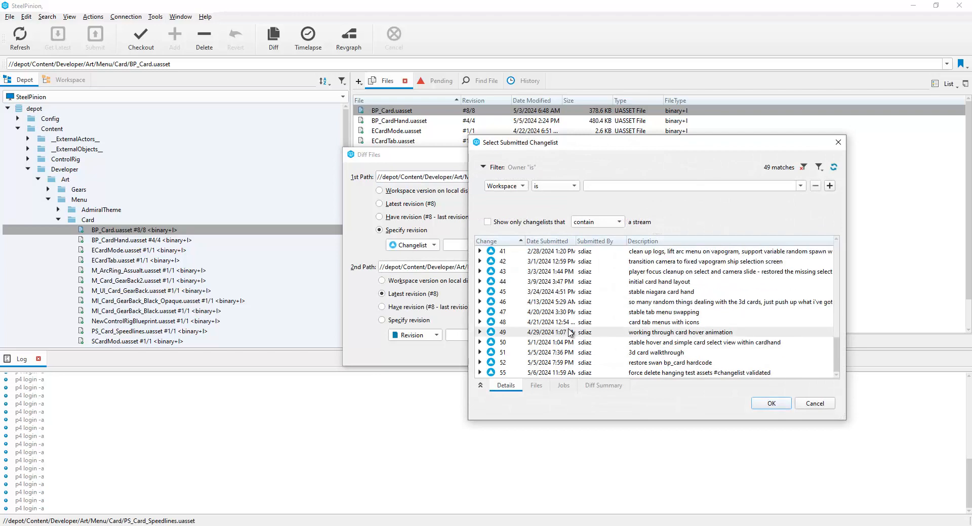
left_click(569, 311)
left_click(765, 405)
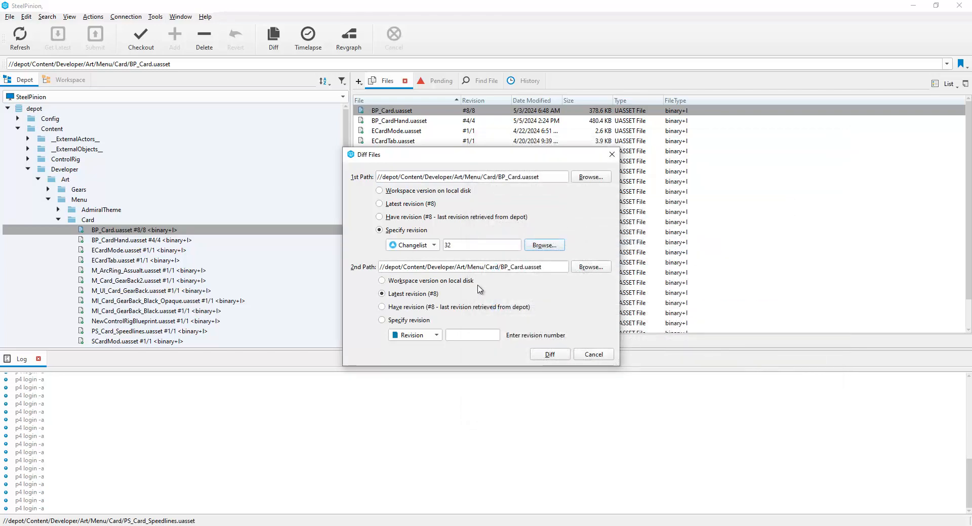
left_click(549, 354)
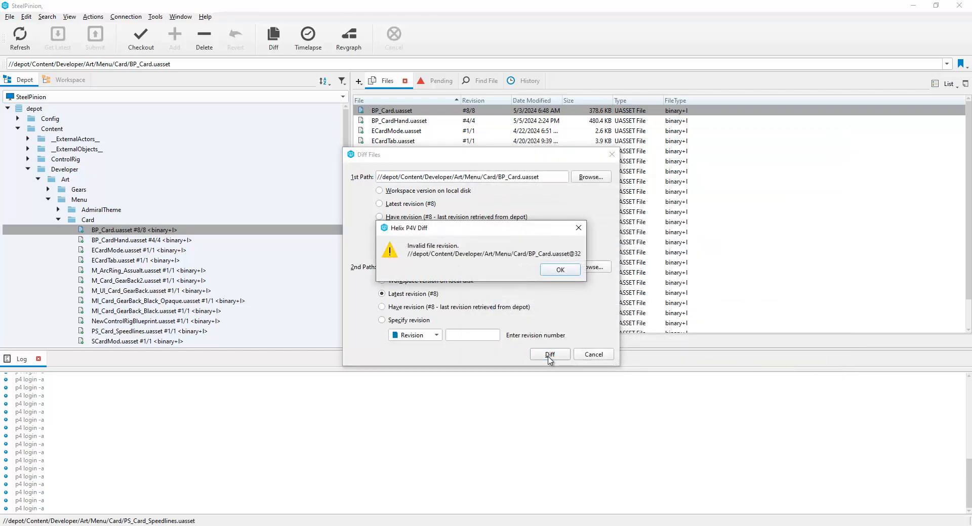
left_click(556, 272)
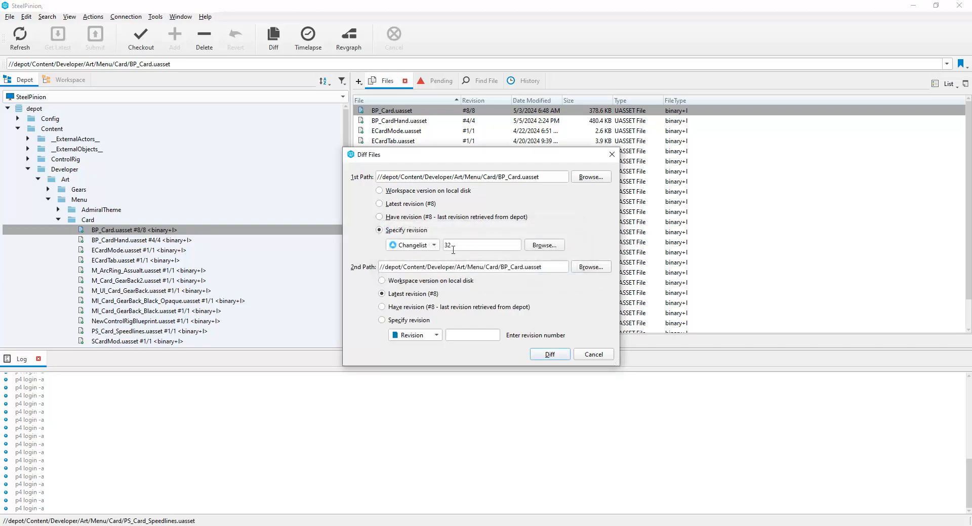
Step: Set the first path's revision to submitted changelist 45, "stable niagara card hand"
left_click(526, 246)
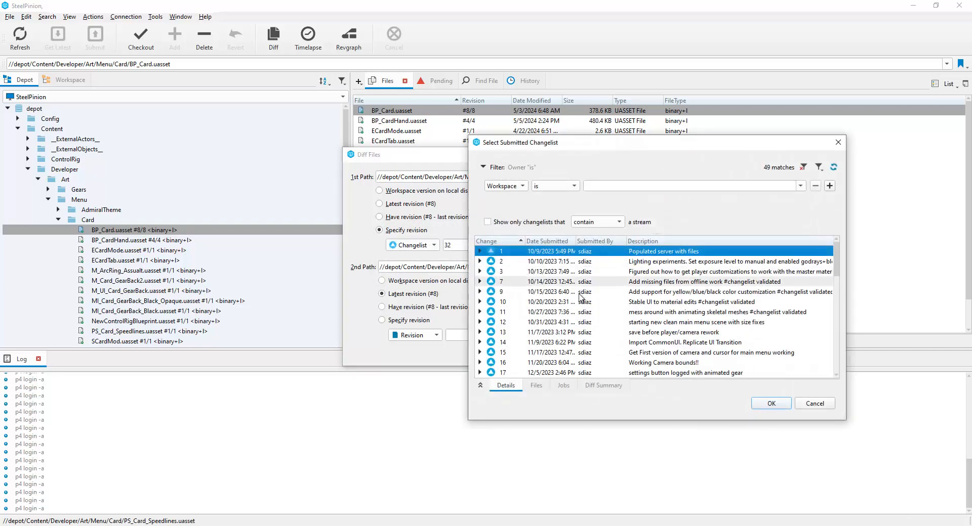
left_click(479, 312)
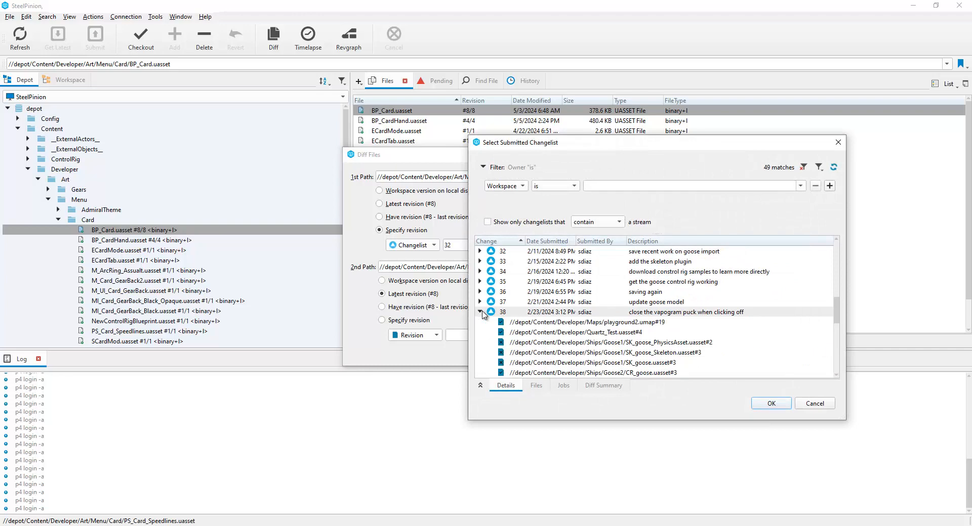
scroll(483, 314, "down", 5)
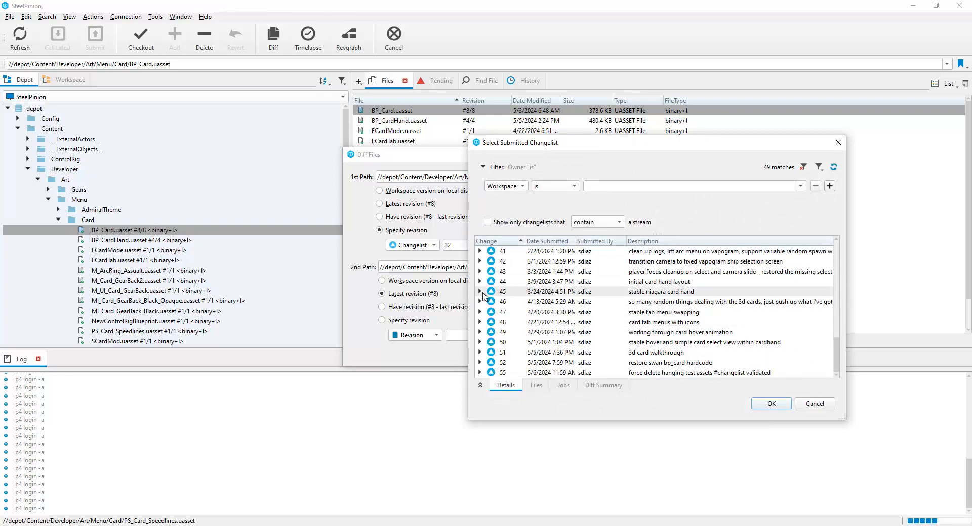
left_click(480, 292)
left_click(481, 292)
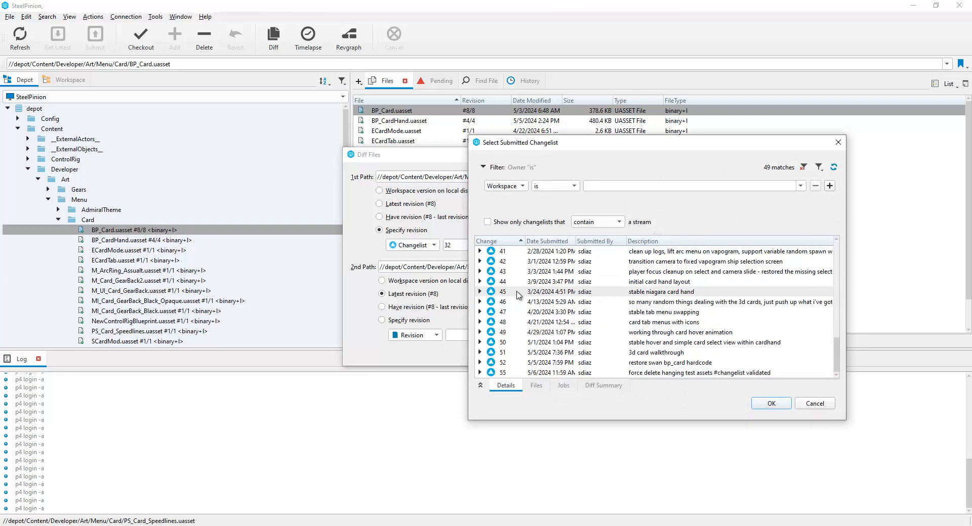
left_click(549, 294)
left_click(771, 403)
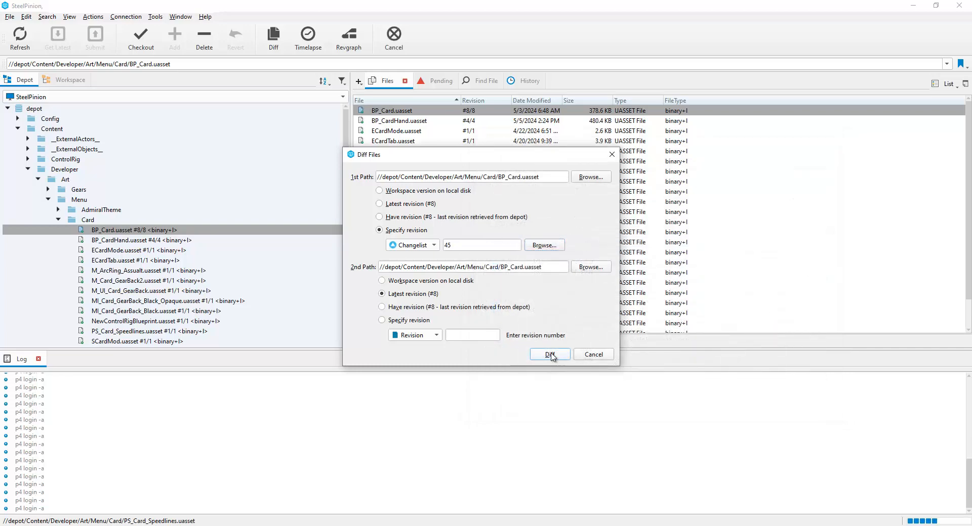
Step: Try to diff BP_Card.uasset at changelist 45 against its latest revision
left_click(550, 356)
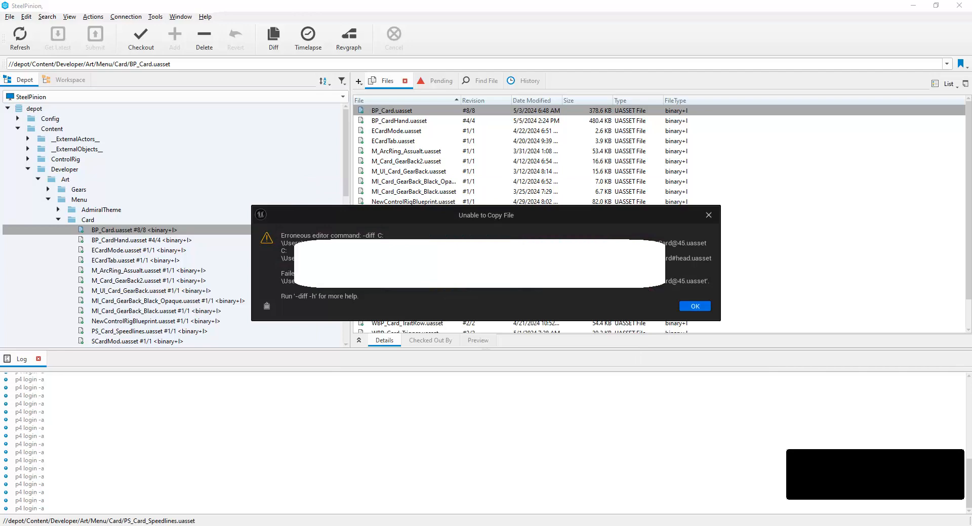
key("Return")
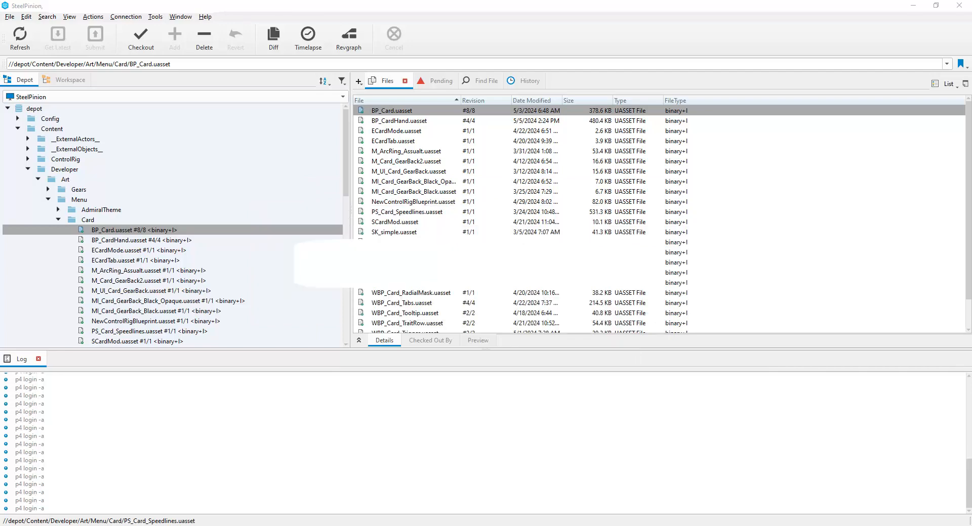
Step: Switch to the SteelPinion project in Unreal Editor and open the revision control history of the BP_CardHand blueprint
mouse_move(438, 525)
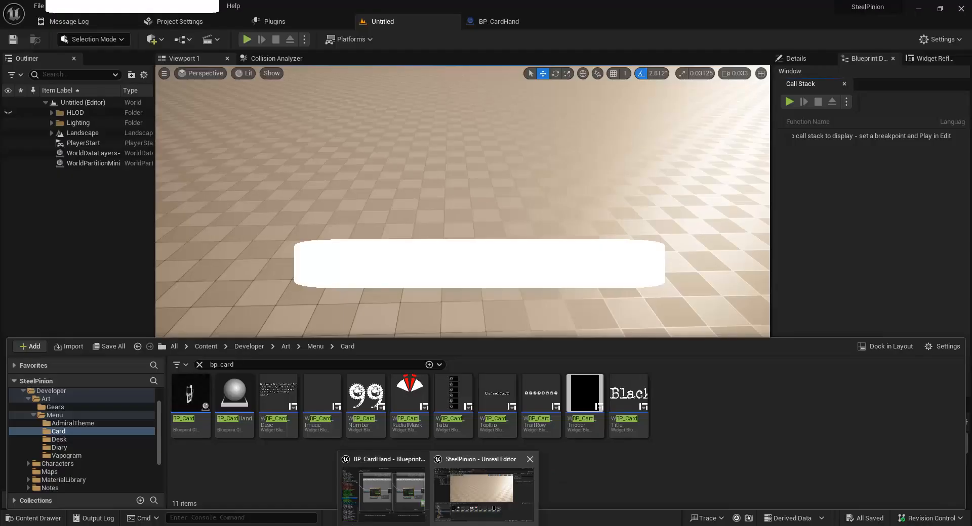
left_click(483, 491)
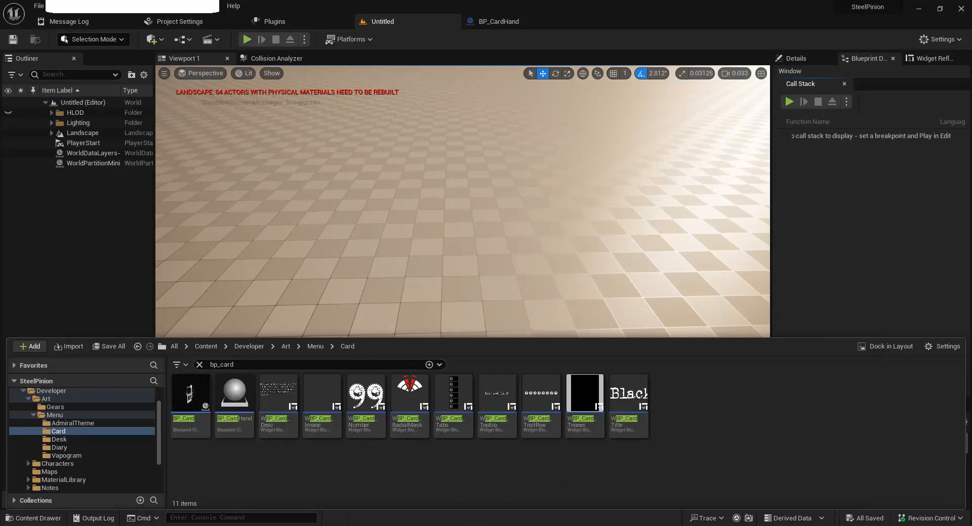
left_click(237, 402)
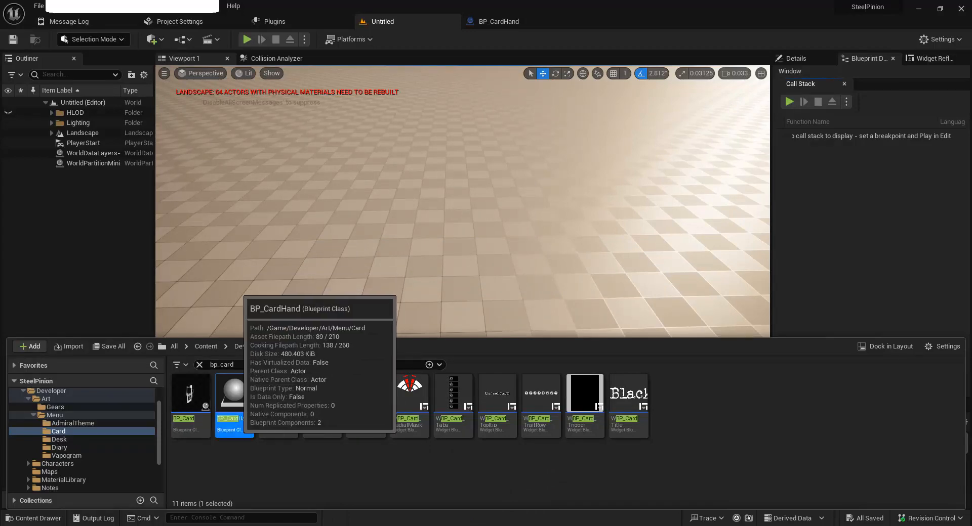
right_click(238, 405)
mouse_move(285, 387)
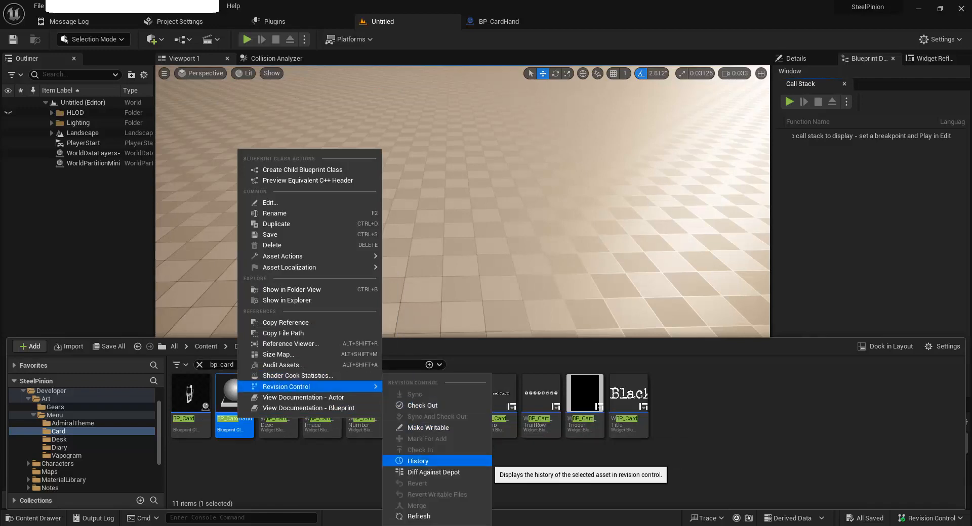
left_click(417, 461)
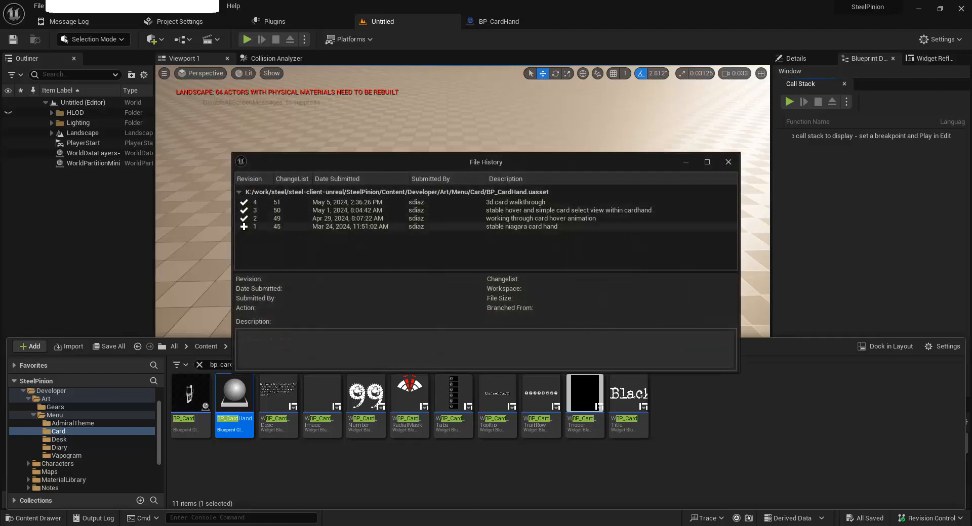
Step: Review the details of the submitted revisions in BP_CardHand's file history
left_click(436, 226)
left_click(435, 219)
left_click(435, 202)
left_click(435, 211)
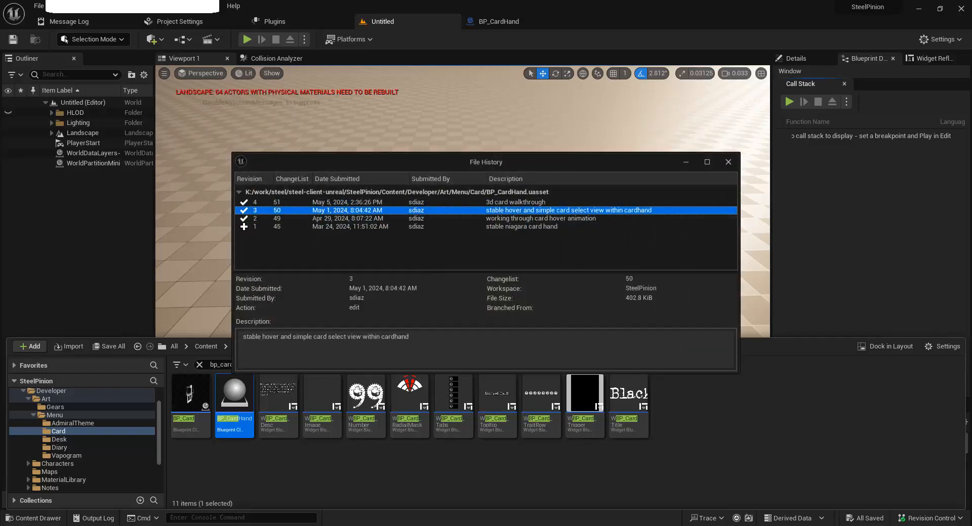
left_click(436, 218)
left_click(436, 203)
Step: Diff BP_CardHand's revision 3, changelist 50, against the workspace file
left_click(435, 211)
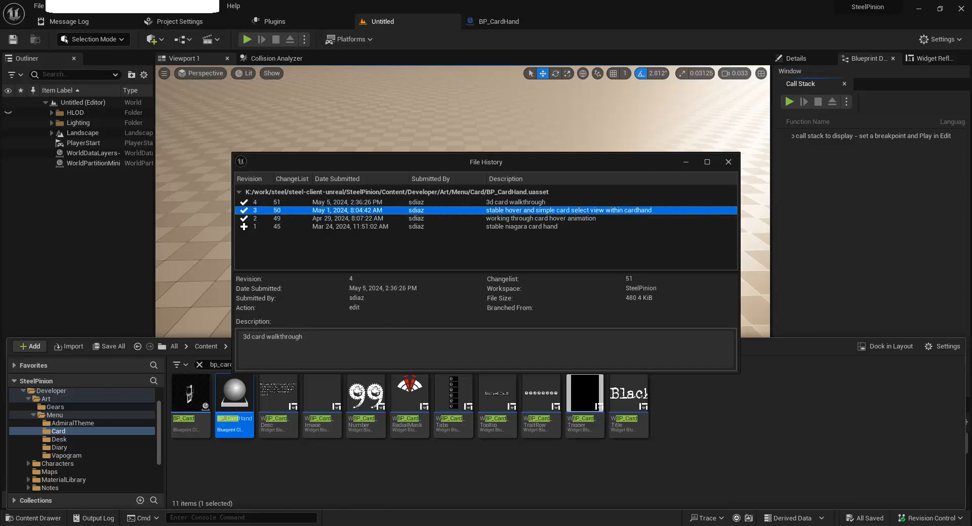
right_click(303, 212)
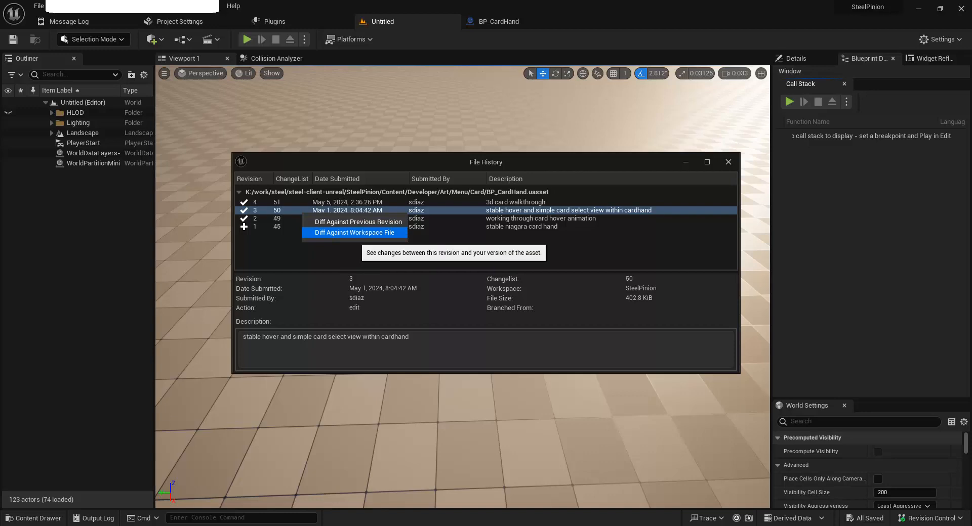
left_click(354, 232)
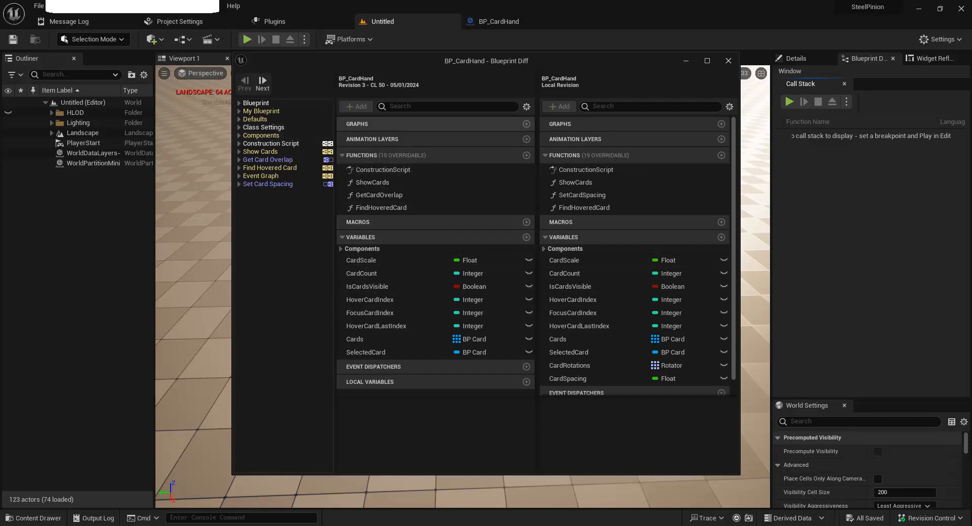
Step: Examine the My Blueprint, Defaults, Class Settings and Components differences, including the individual SplineCurves changes
left_click(239, 112)
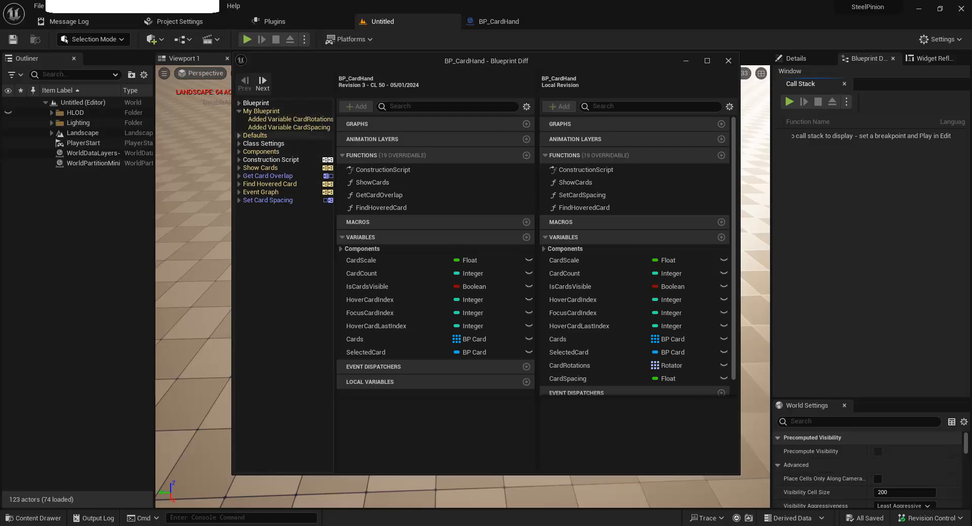
left_click(239, 136)
left_click(239, 160)
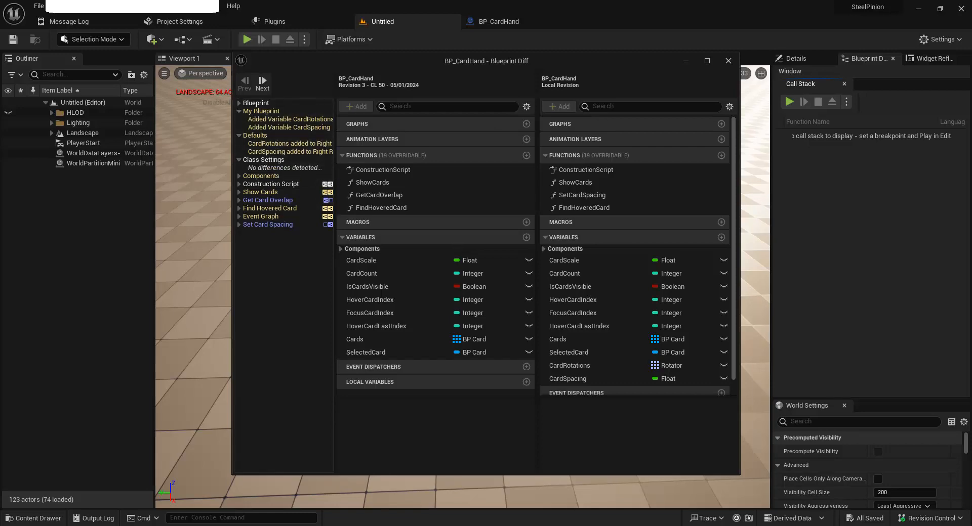
left_click(238, 176)
left_click(273, 241)
left_click(274, 282)
left_click(273, 217)
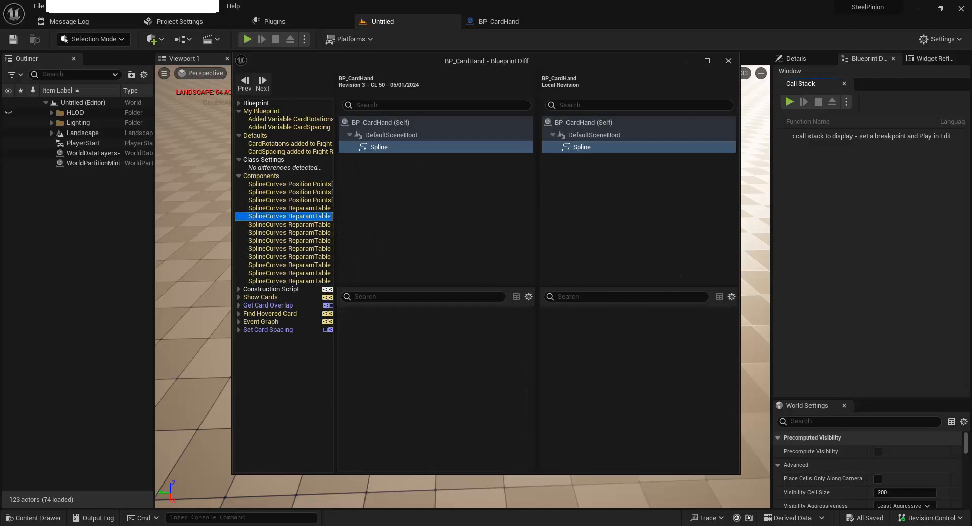
left_click(273, 184)
Step: Examine the Show Cards differences, checking individual node and pin default changes in both graphs
left_click(239, 298)
scroll(240, 322, "down", 1)
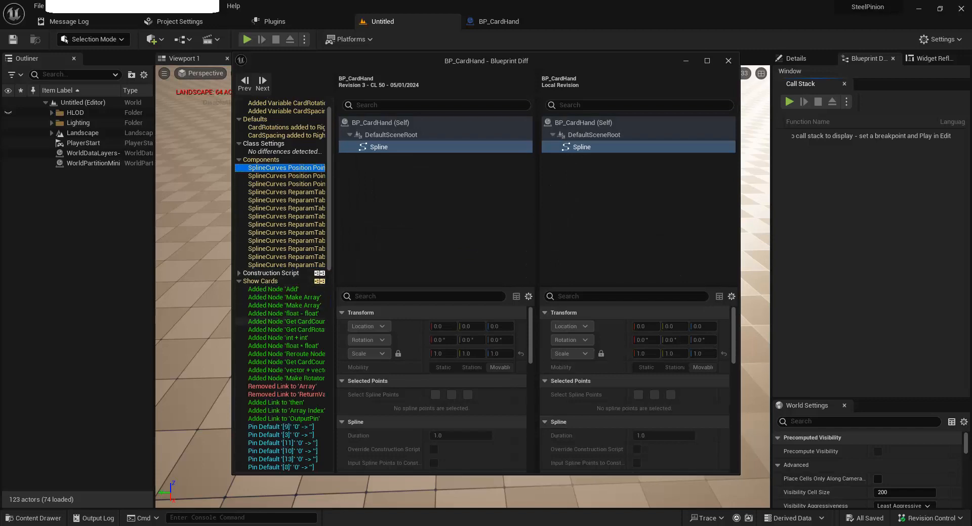
scroll(273, 322, "down", 3)
left_click(273, 273)
left_click(273, 306)
scroll(273, 306, "down", 7)
left_click(273, 306)
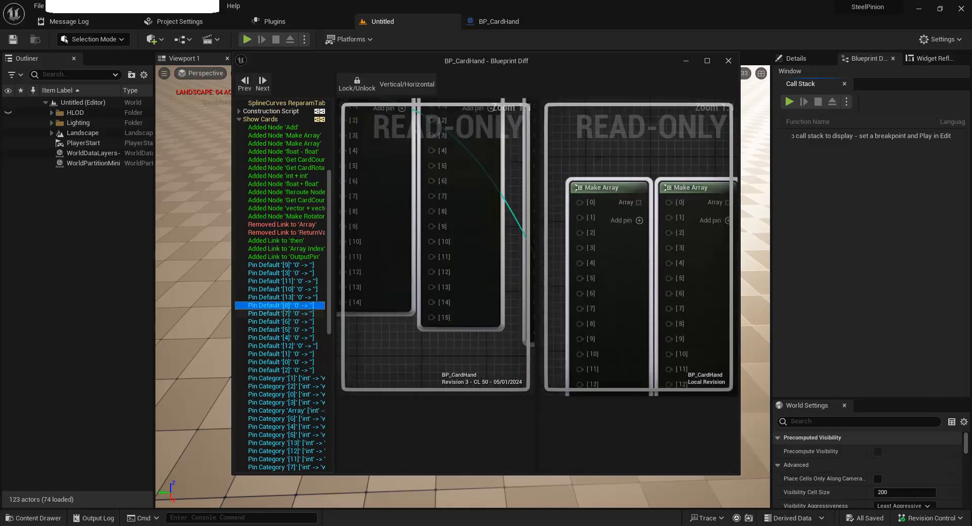
scroll(281, 304, "down", 12)
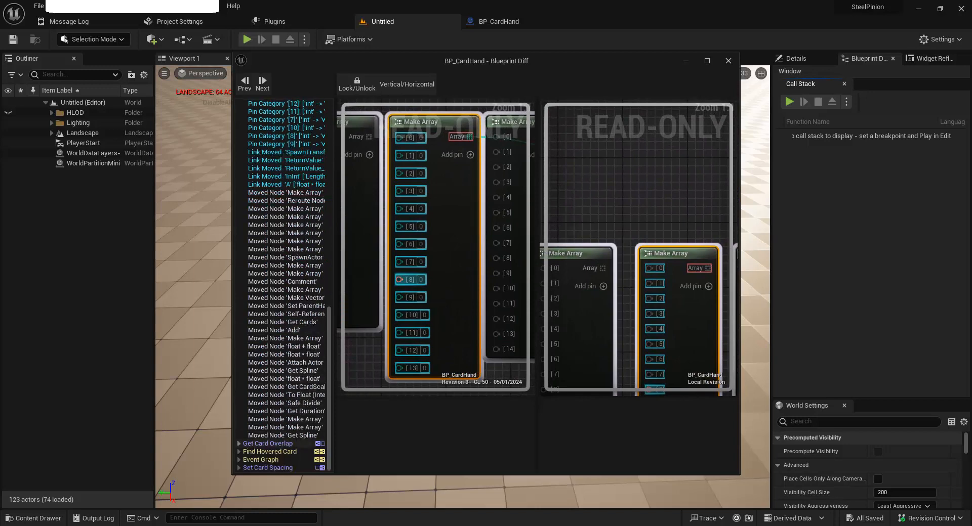
Step: Examine the Get Card Overlap and Find Hovered Card differences, including the added Print String and Set nodes, and close the diff
left_click(239, 444)
scroll(241, 413, "down", 1)
left_click(239, 451)
scroll(254, 446, "down", 5)
left_click(273, 436)
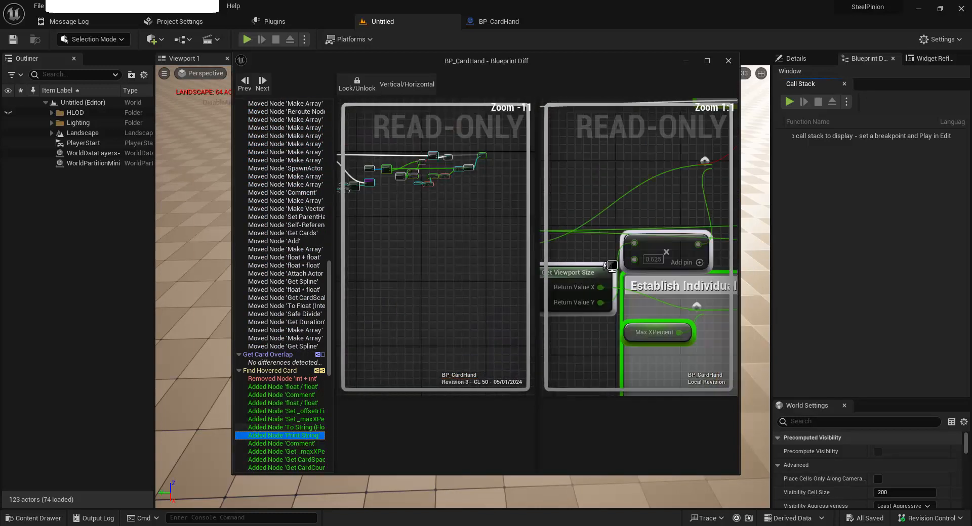
left_click(274, 412)
scroll(275, 428, "down", 12)
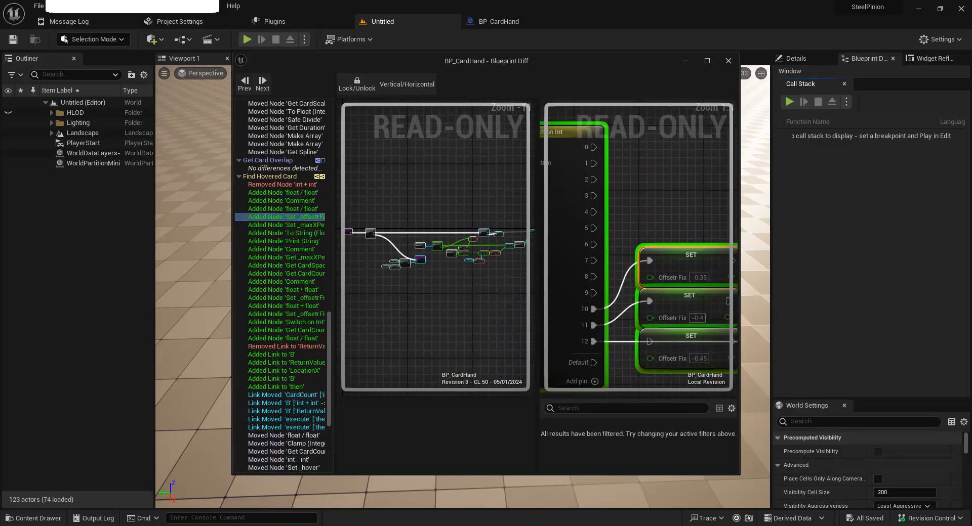
left_click(728, 61)
Step: Diff BP_CardHand's revision 2, changelist 49, against the previous revision, and close the diff and the file history
right_click(292, 220)
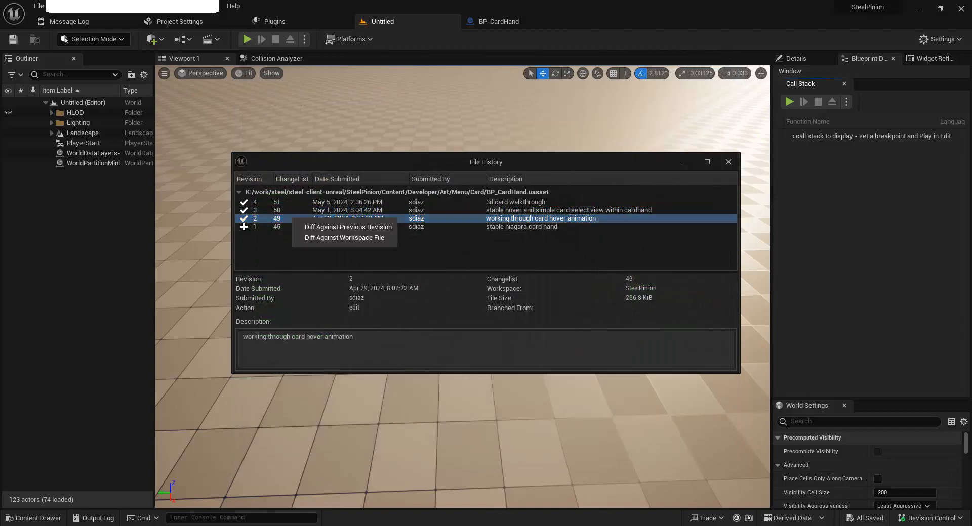
left_click(296, 210)
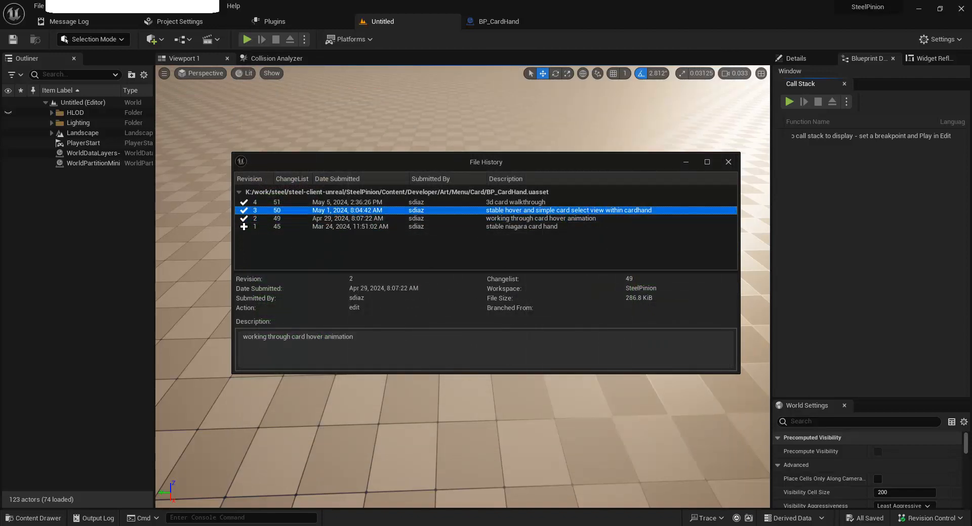
left_click(283, 219)
right_click(280, 219)
left_click(324, 226)
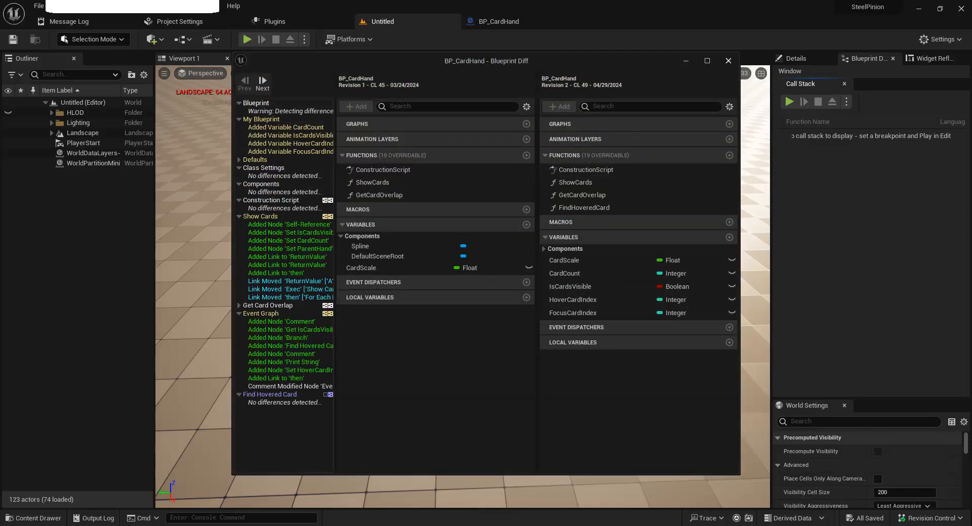
left_click(728, 60)
left_click(728, 161)
Step: Diff the BP_Card blueprint in the Card folder against the depot version
key("ctrl+space")
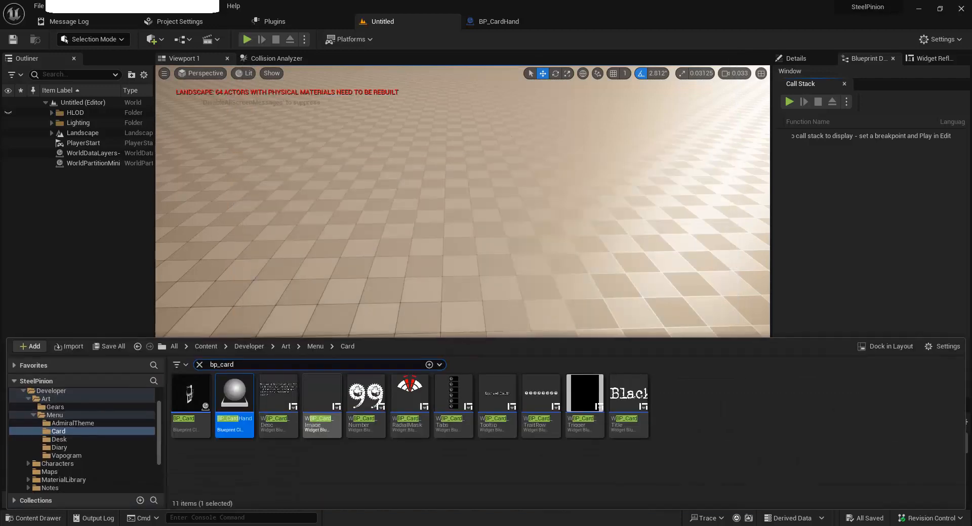
left_click(364, 412)
left_click(185, 418)
mouse_move(230, 387)
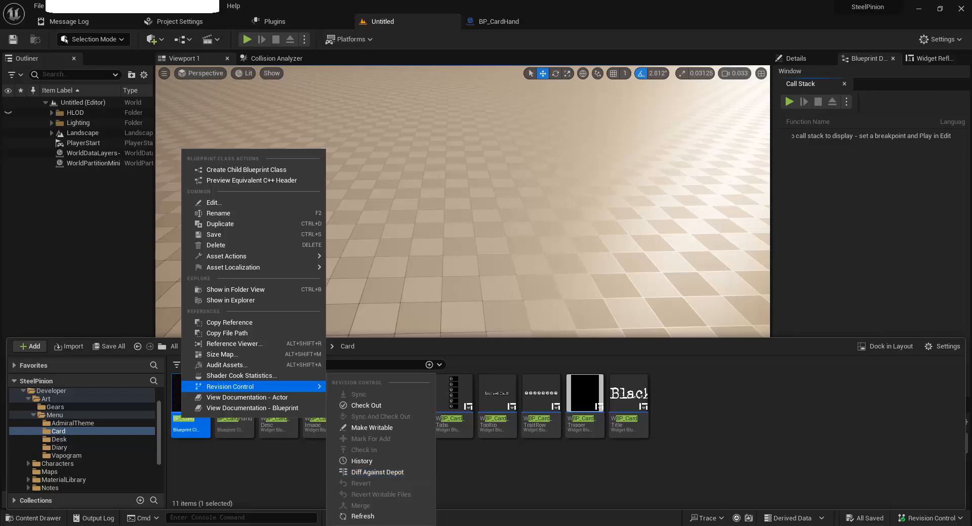
left_click(377, 473)
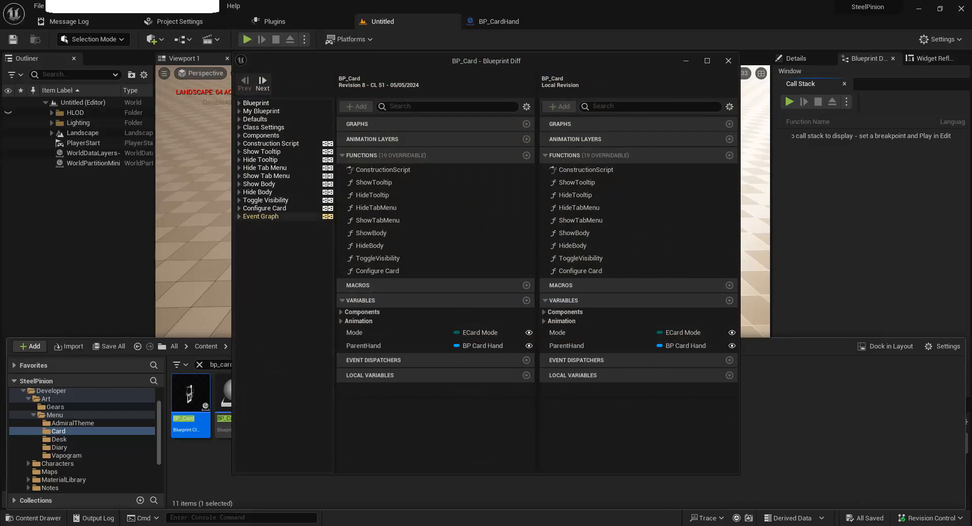
Step: Examine the moved link in BP_Card's Event Graph across both revisions, and close the diff
left_click(238, 217)
left_click(283, 224)
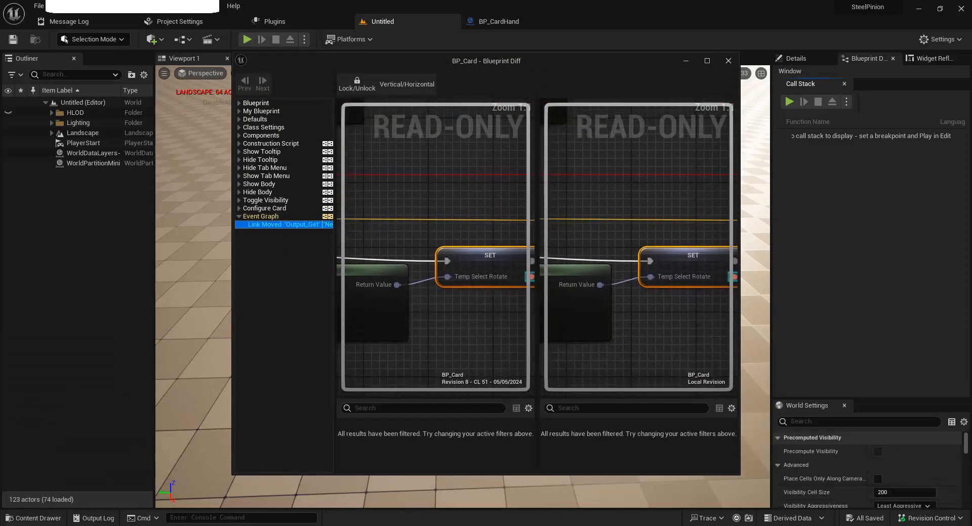
scroll(373, 313, "down", 3)
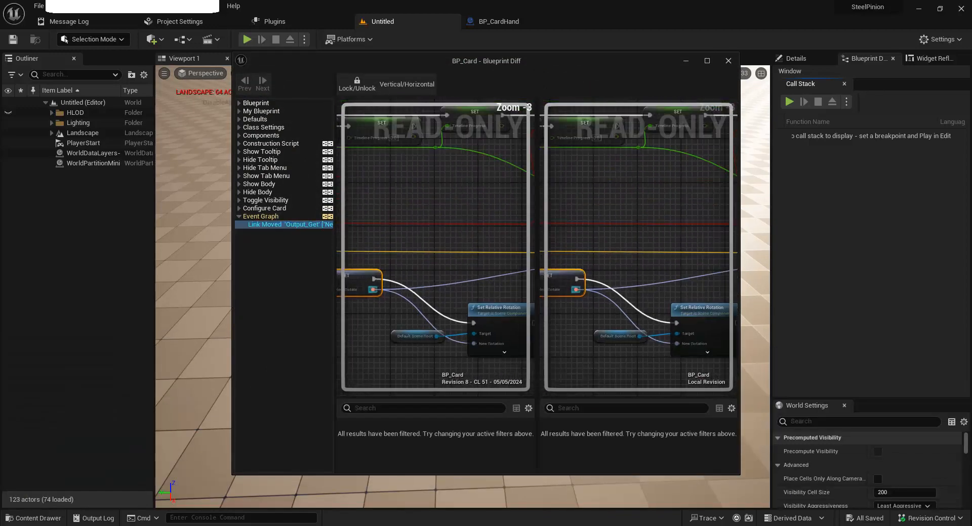
scroll(354, 308, "down", 4)
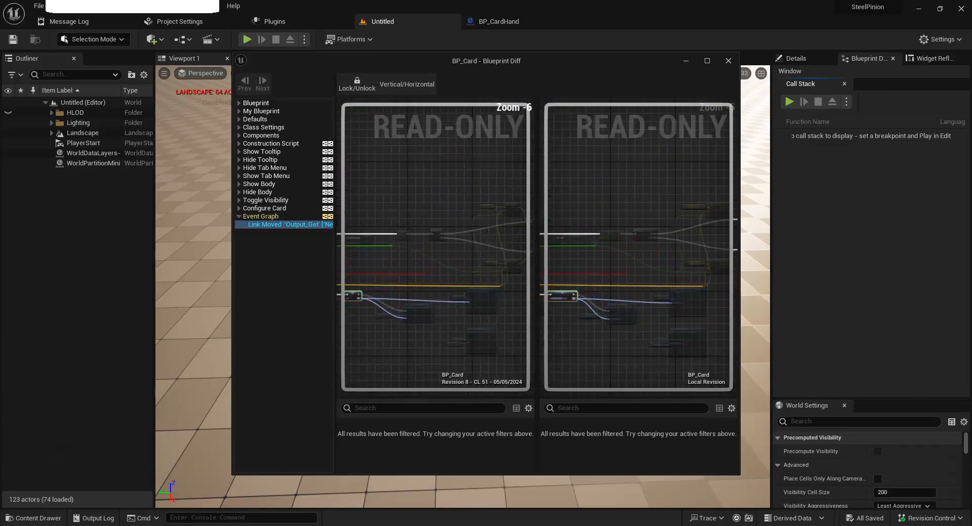
scroll(391, 304, "up", 3)
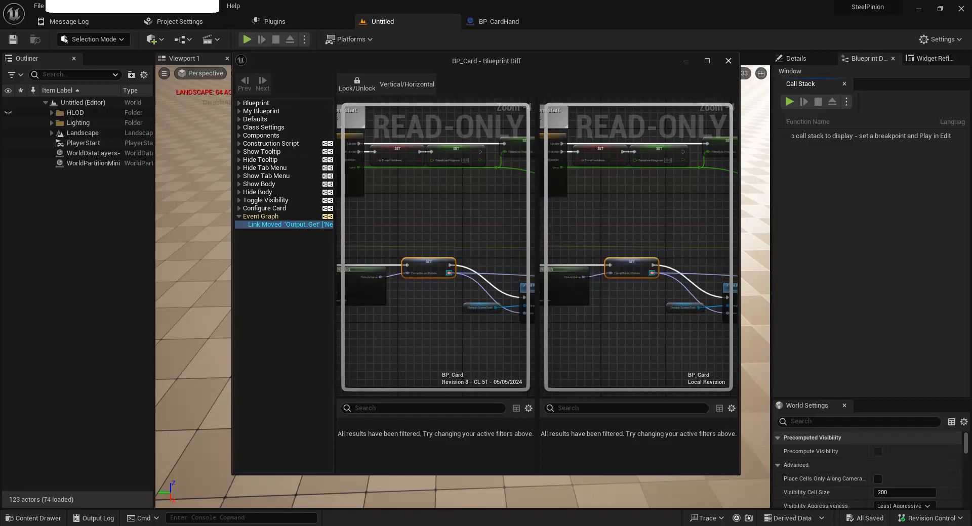
left_click(728, 61)
key("ctrl+space")
left_click(703, 438)
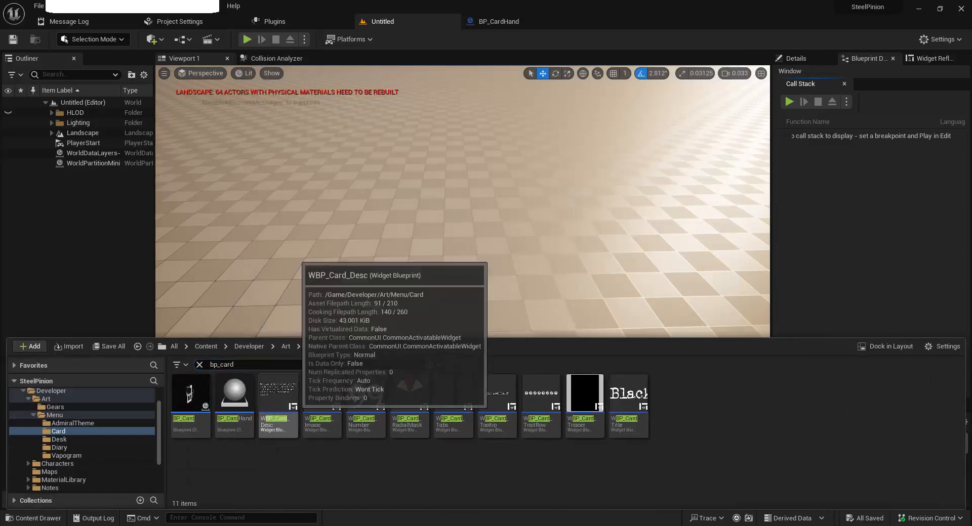
right_click(235, 404)
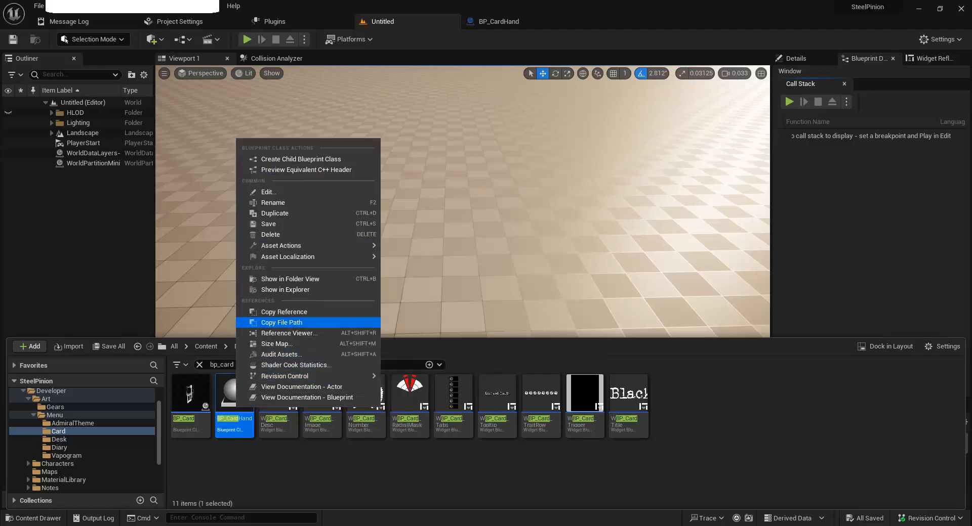
left_click(323, 465)
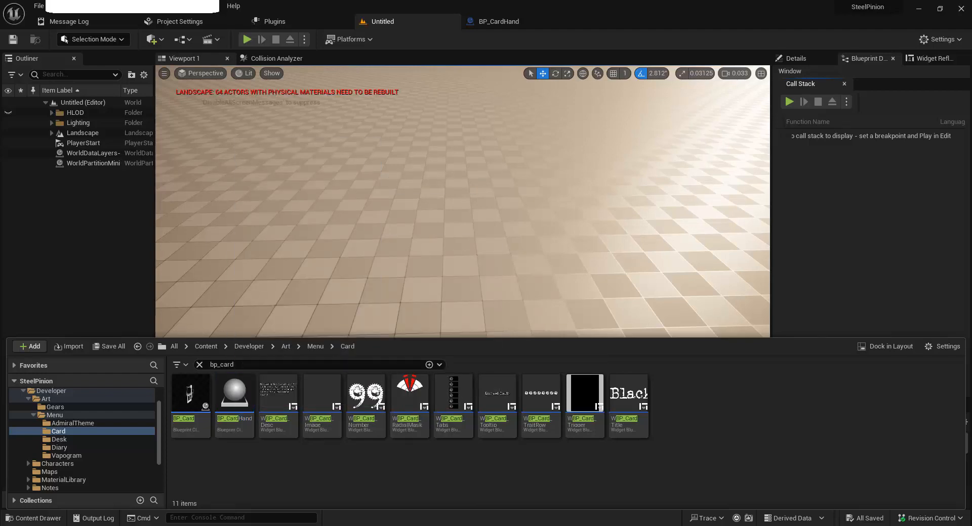
Step: Switch to P4V, show the revision history of BP_Card.uasset, and collapse the Developer folder in the depot tree
left_click(283, 525)
left_click(151, 230)
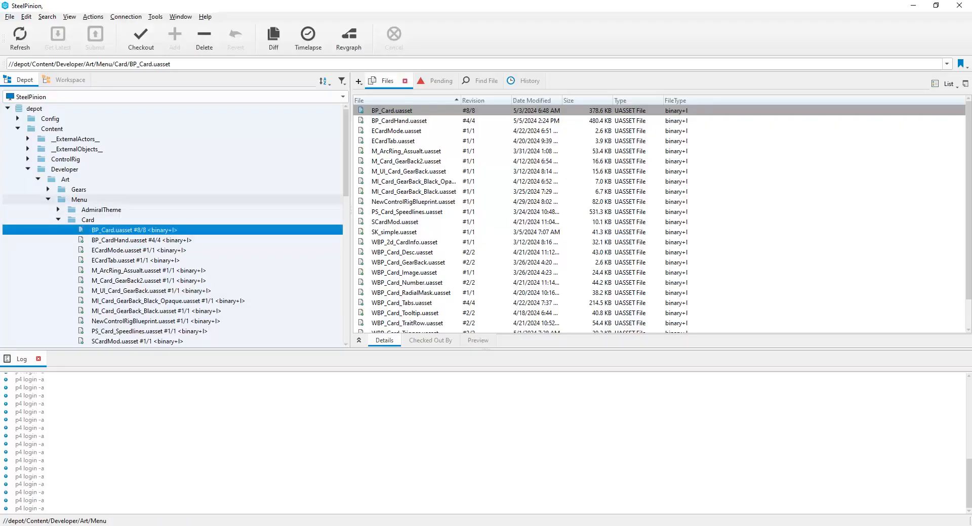
left_click(527, 80)
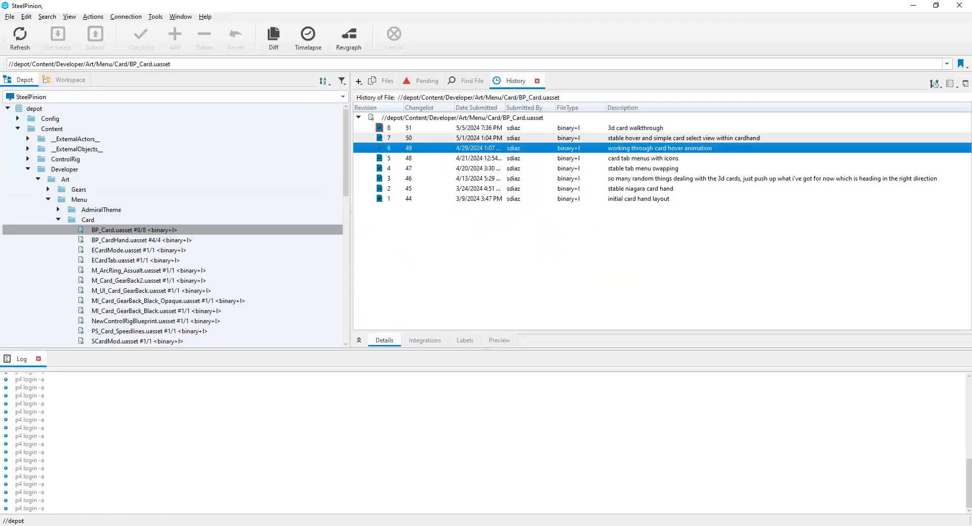
left_click(28, 169)
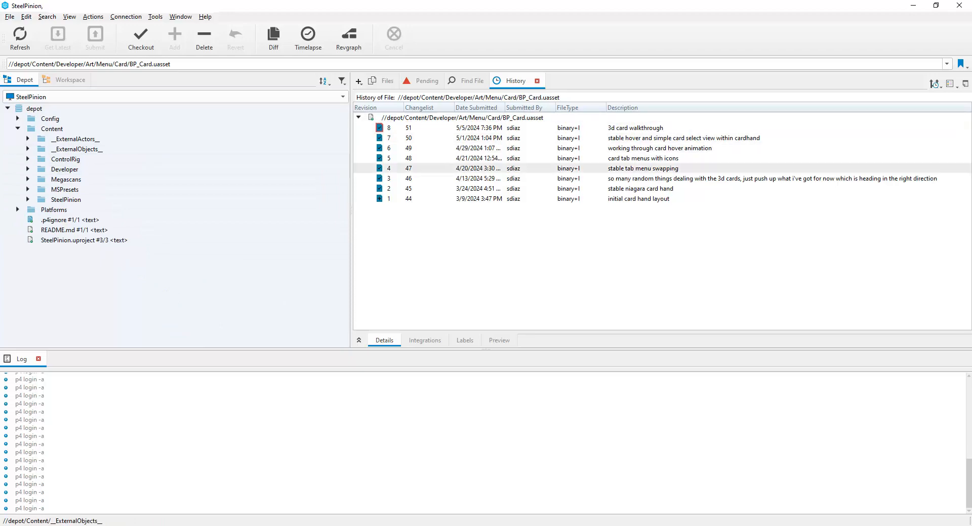
Step: Open the revision graph for the depot's Content folder including its subfolders, and look through the files' revision timelines
left_click(53, 129)
right_click(52, 129)
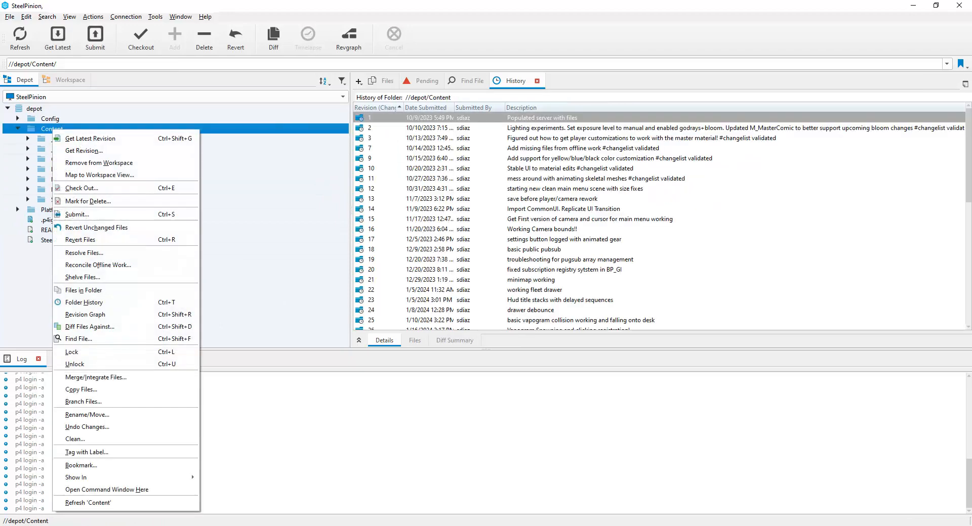
left_click(85, 314)
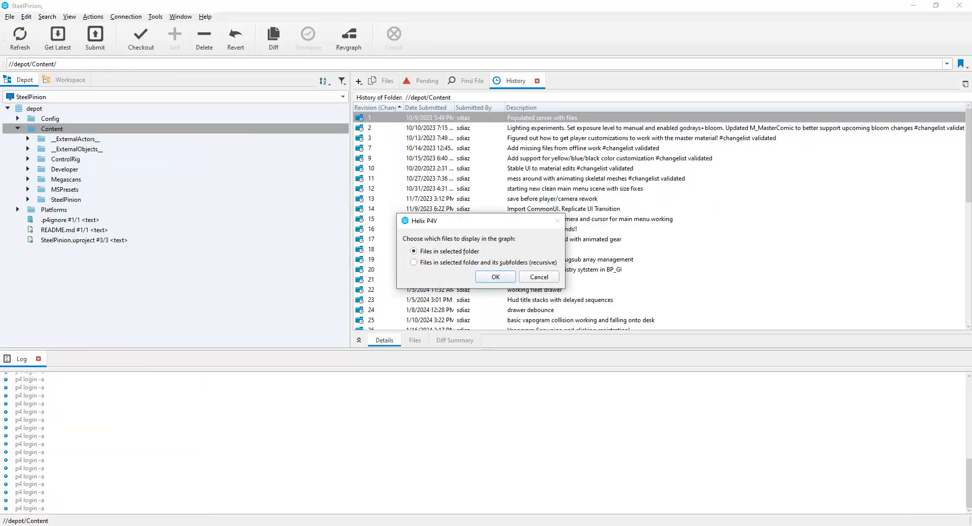
key("Return")
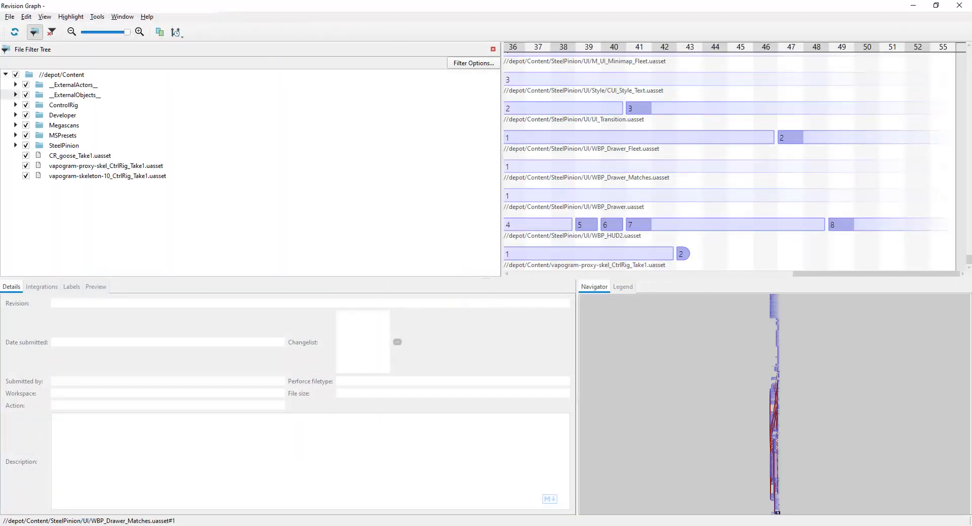
scroll(631, 465, "up", 20)
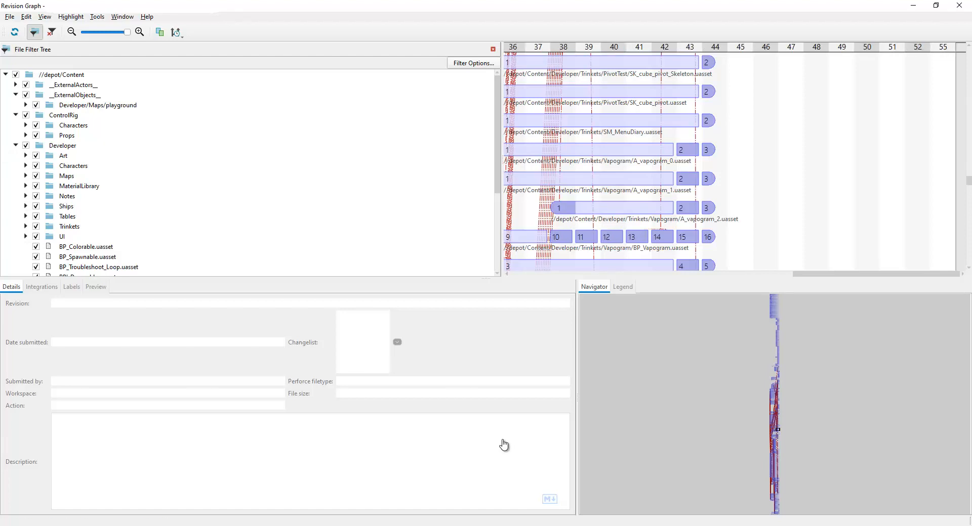
Step: Switch to Unreal Editor, clear the bp_card search, and look over all assets in the Card folder
key("alt+Tab")
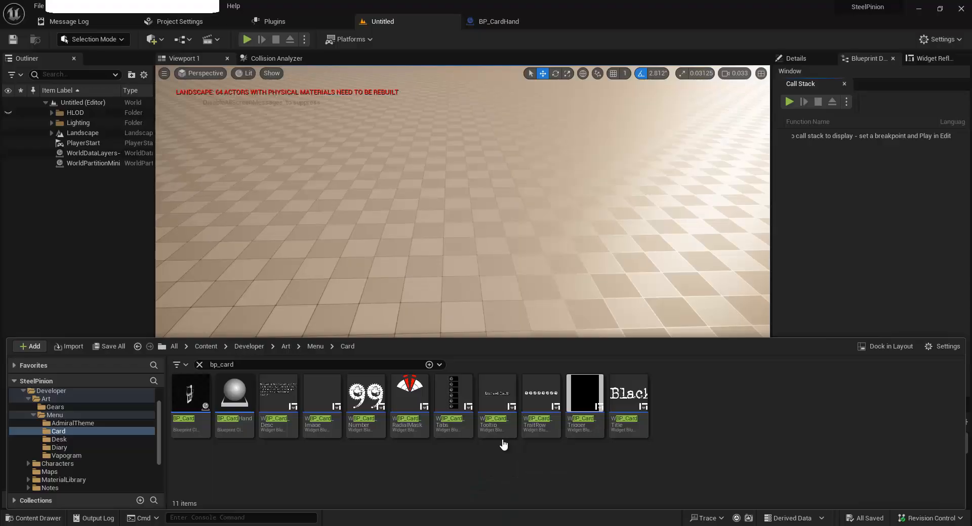
left_click(235, 365)
key("BackSpace")
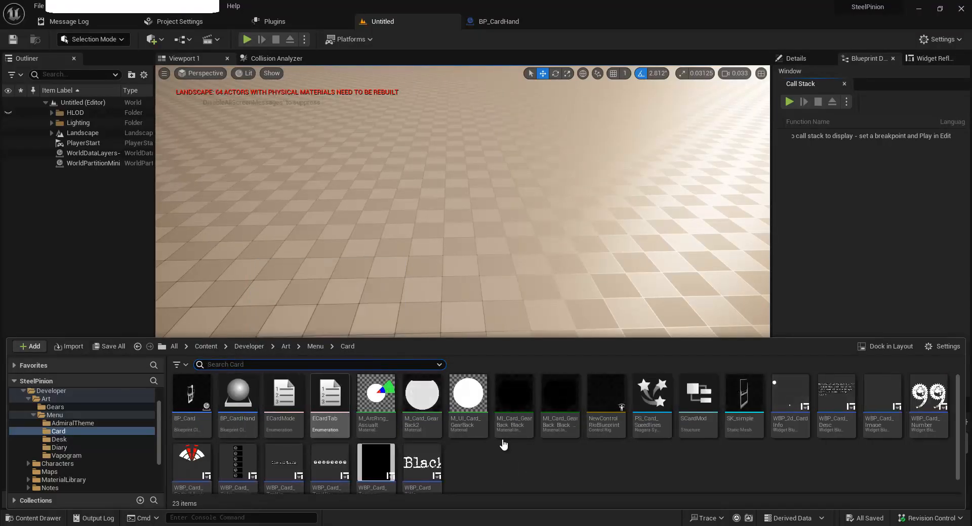
scroll(503, 445, "down", 1)
scroll(504, 445, "up", 1)
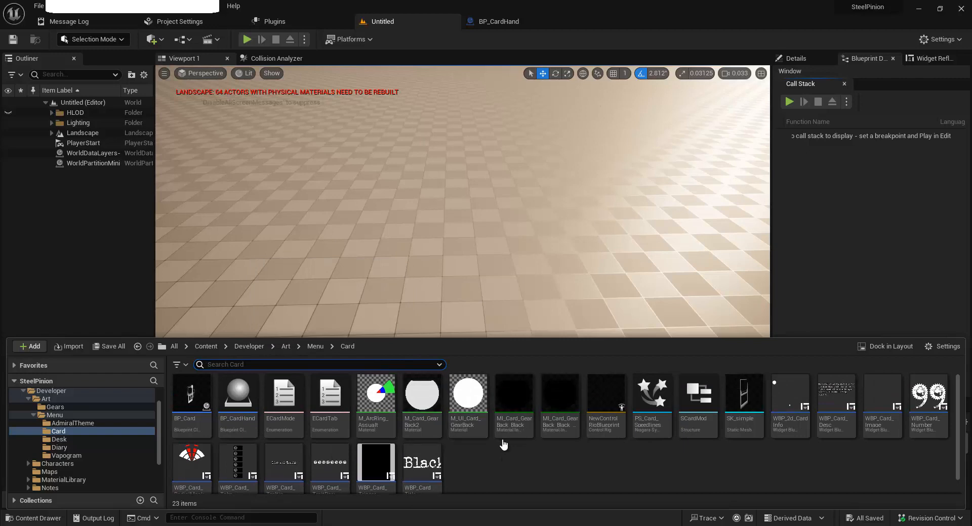
scroll(503, 445, "down", 1)
scroll(502, 448, "up", 1)
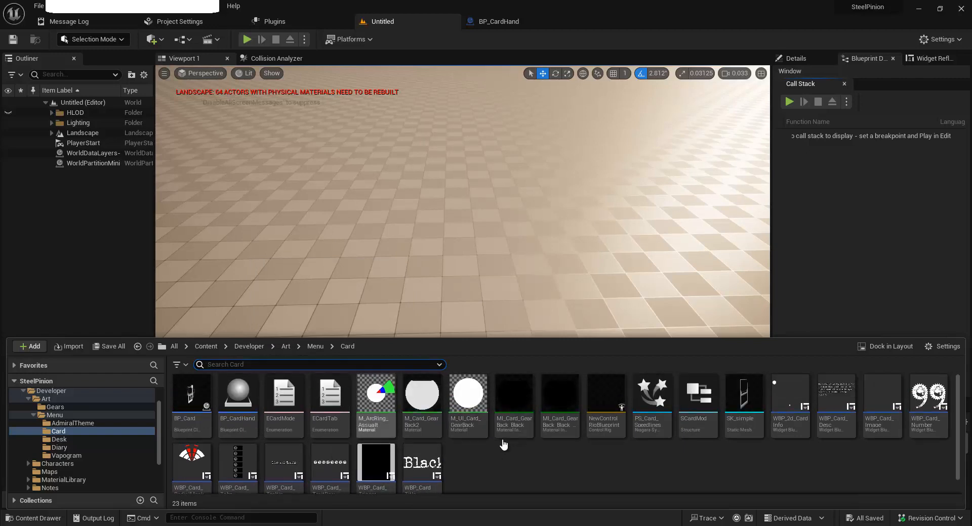
Step: Browse the Menu and Gears folders under Developer/Art in the project's content folder tree
left_click(55, 416)
left_click(55, 407)
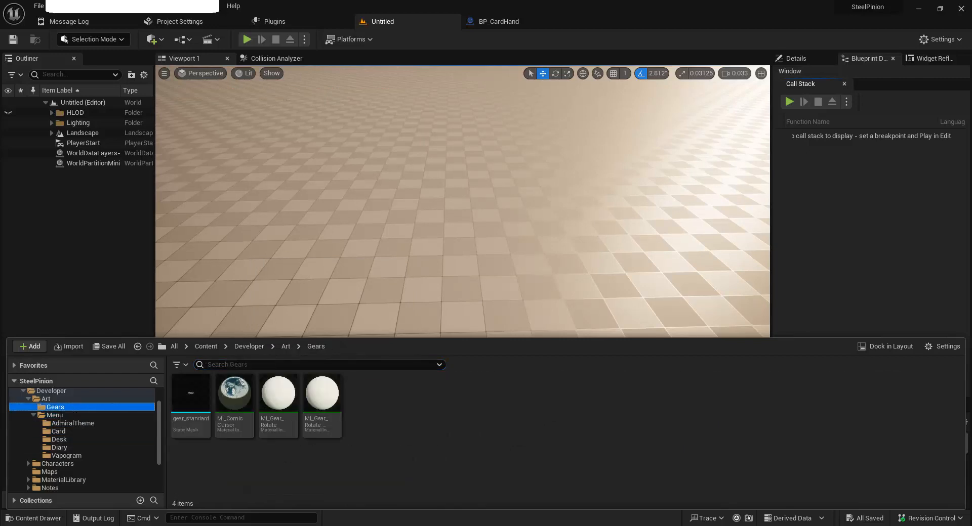
key("Up")
key("Left")
key("Right")
key("Down")
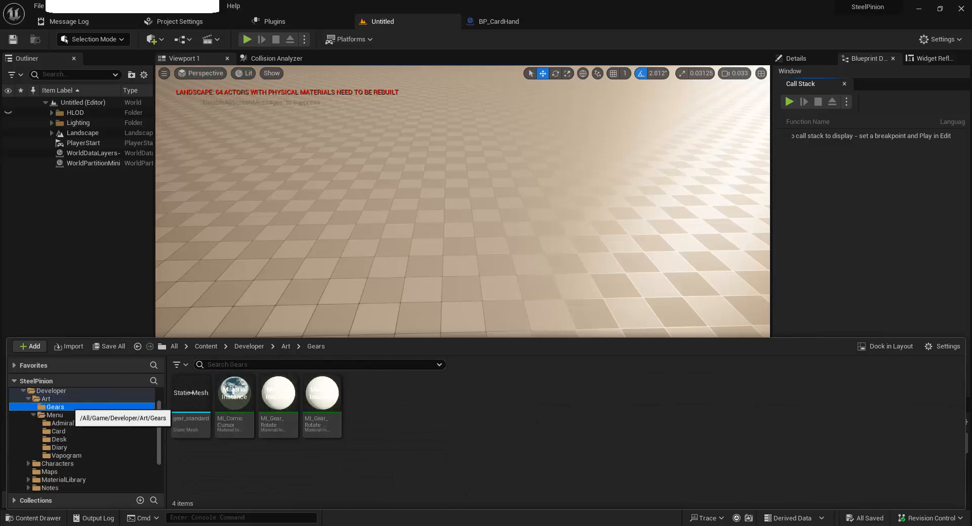
key("Down")
key("Left")
key("Left")
key("Left")
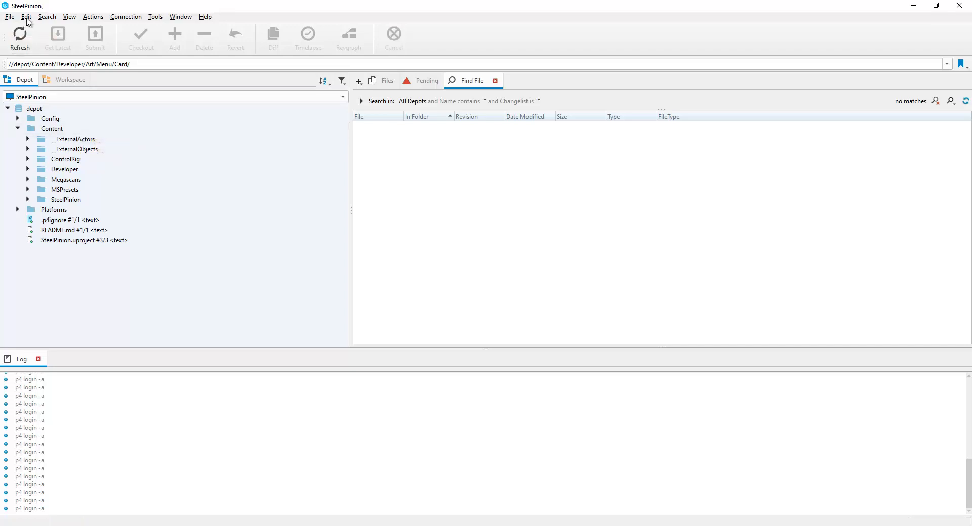
Step: In P4V's diff preferences, add an extension-specific diff application for the .uasset file type
left_click(28, 17)
left_click(53, 147)
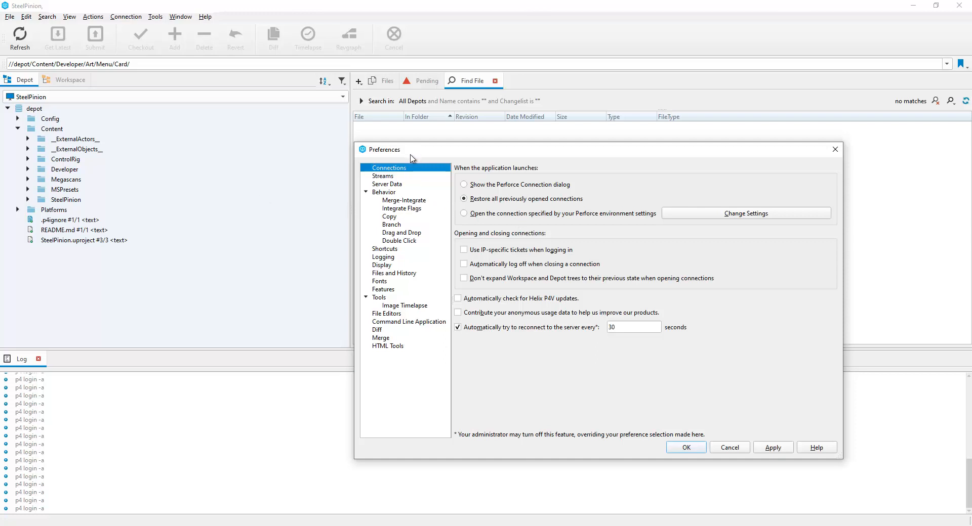
left_click(394, 331)
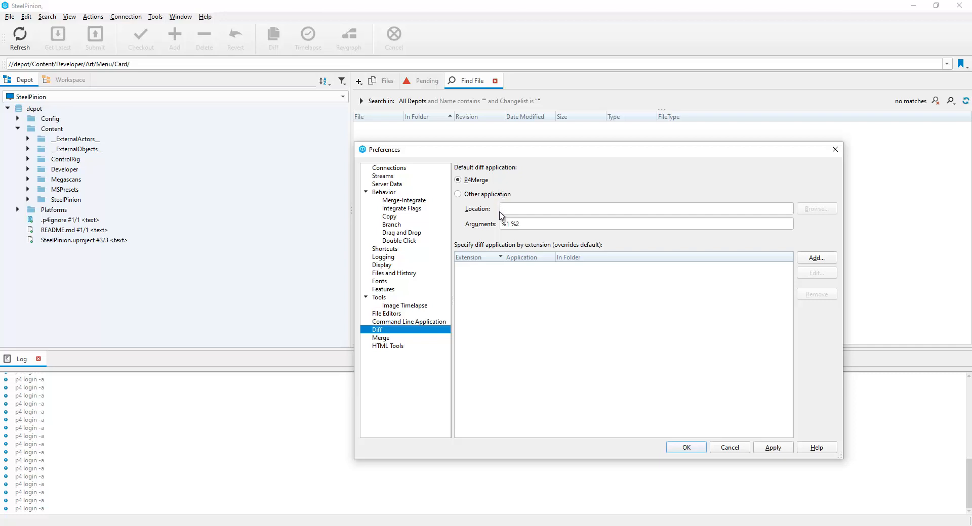
left_click(807, 259)
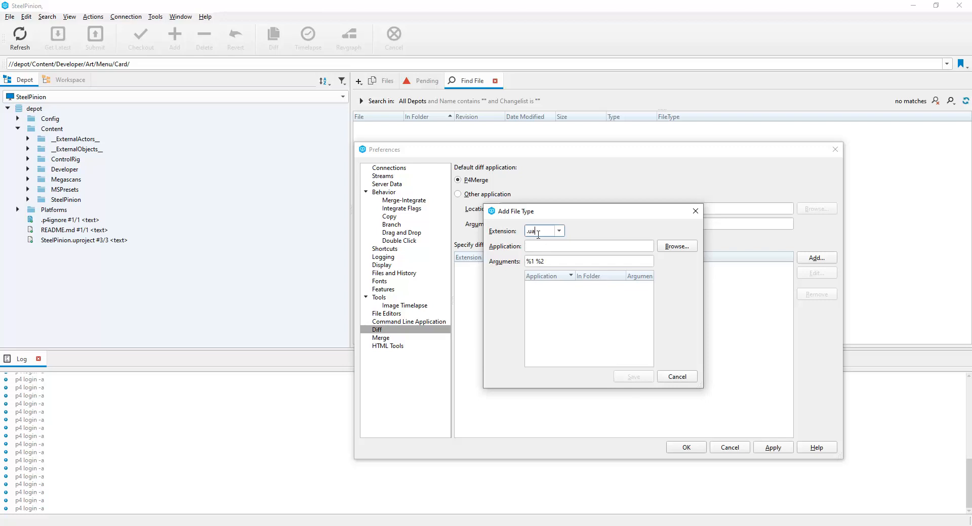
type(".uasset")
left_click(582, 248)
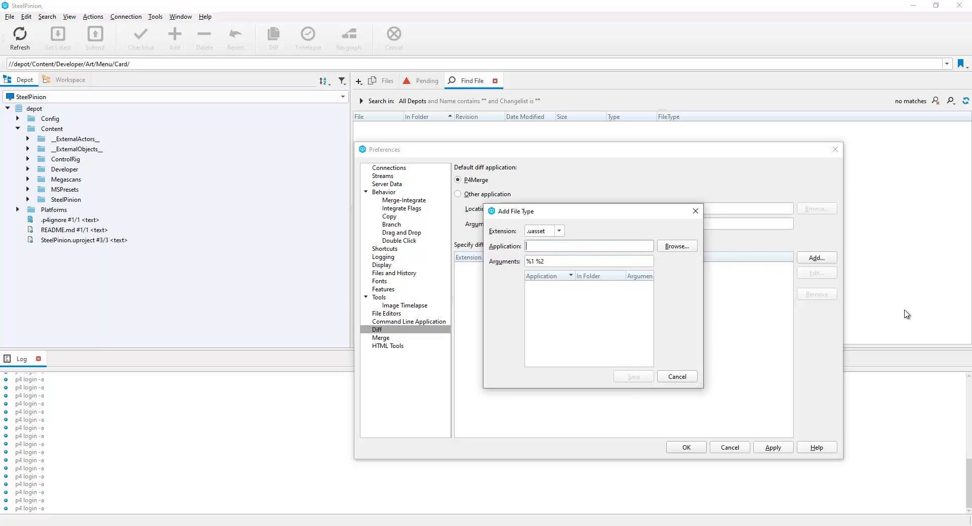
Step: Choose UnrealEditor.exe from UE_5.3/Engine/Binaries/Win64 as the diff application for .uasset files
left_click(677, 245)
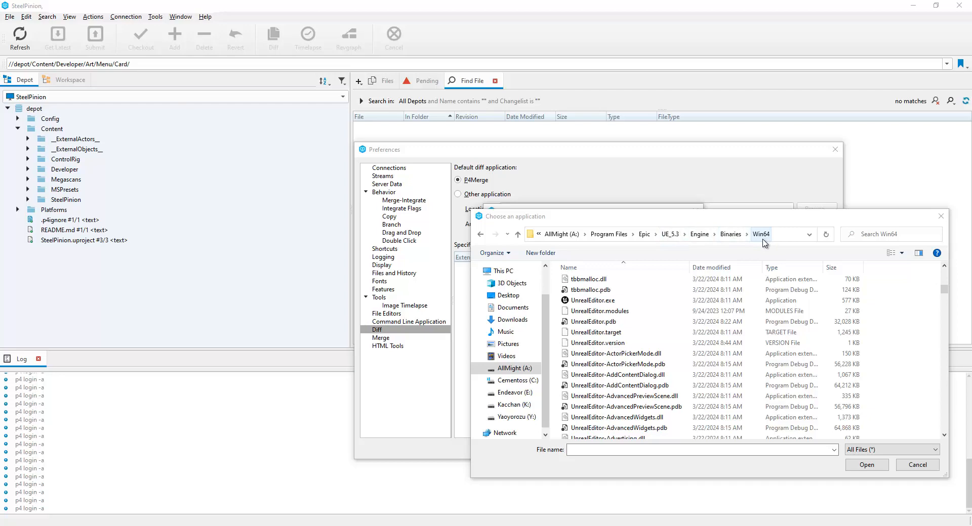
left_click(605, 302)
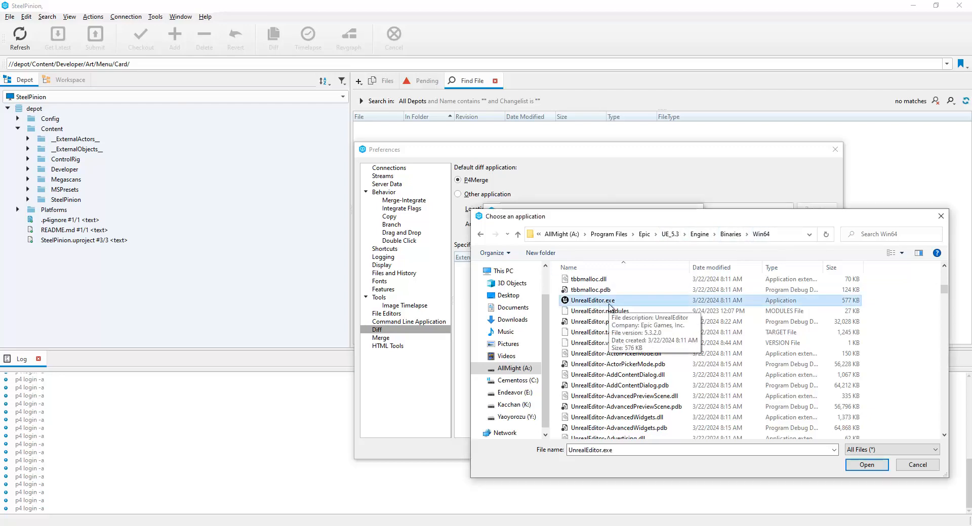
left_click(866, 466)
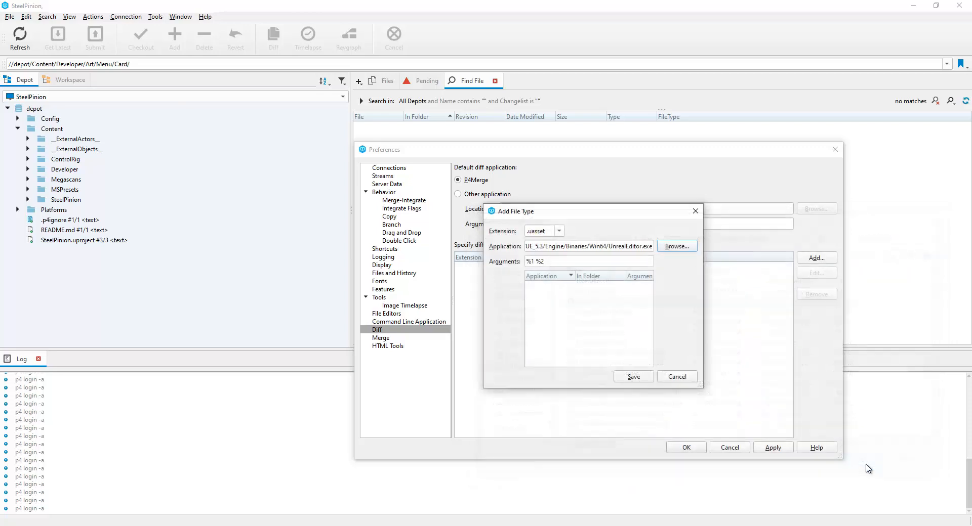
Step: Put -diff before %1 %2 in the arguments, save the .uasset file type, and accept the preferences
left_click(558, 261)
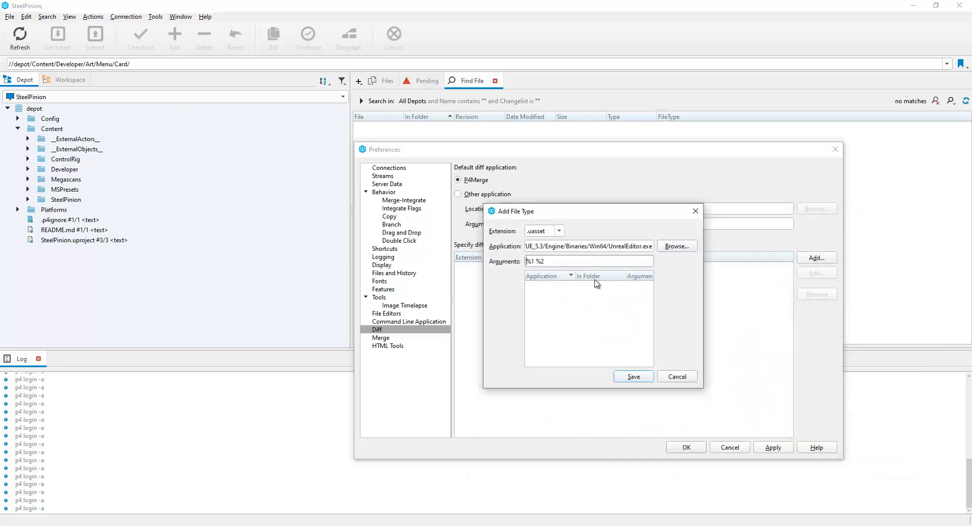
type("-diff")
left_click(635, 376)
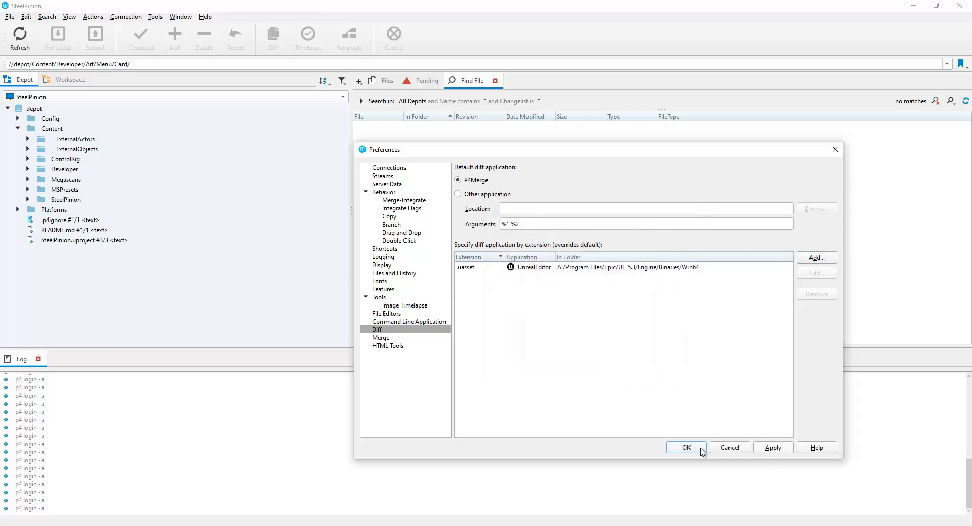
left_click(701, 450)
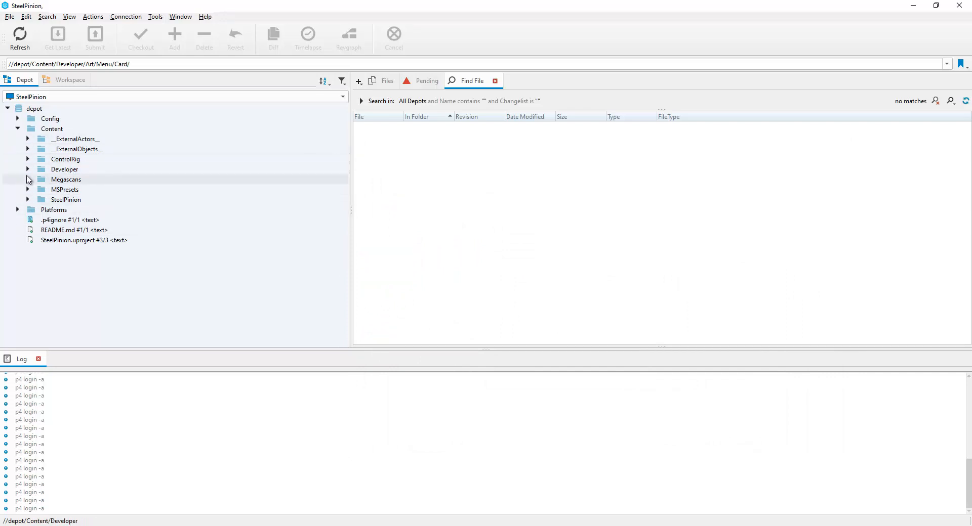
Step: Start a Diff Files comparison for BP_Card.uasset in the depot's Content/Developer/Art/Menu/Card folder
left_click(28, 169)
left_click(37, 179)
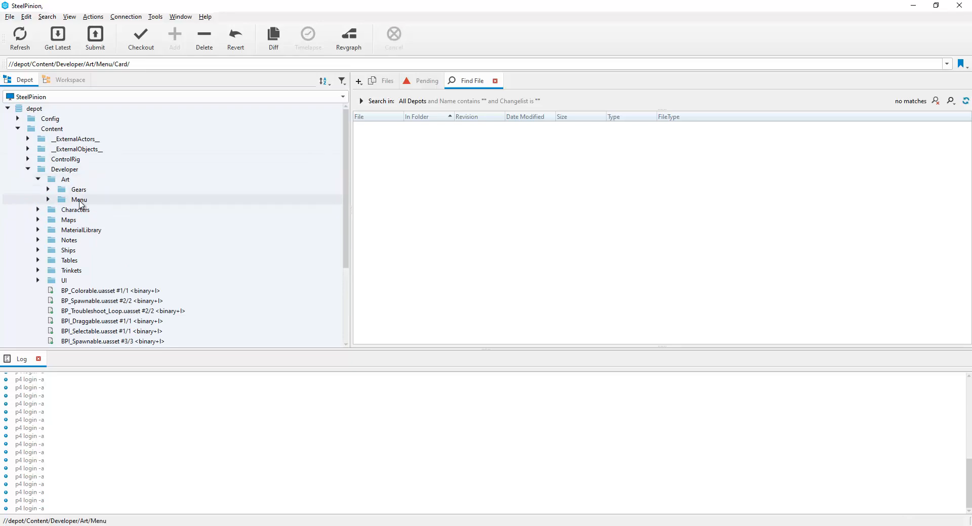
left_click(49, 200)
left_click(58, 220)
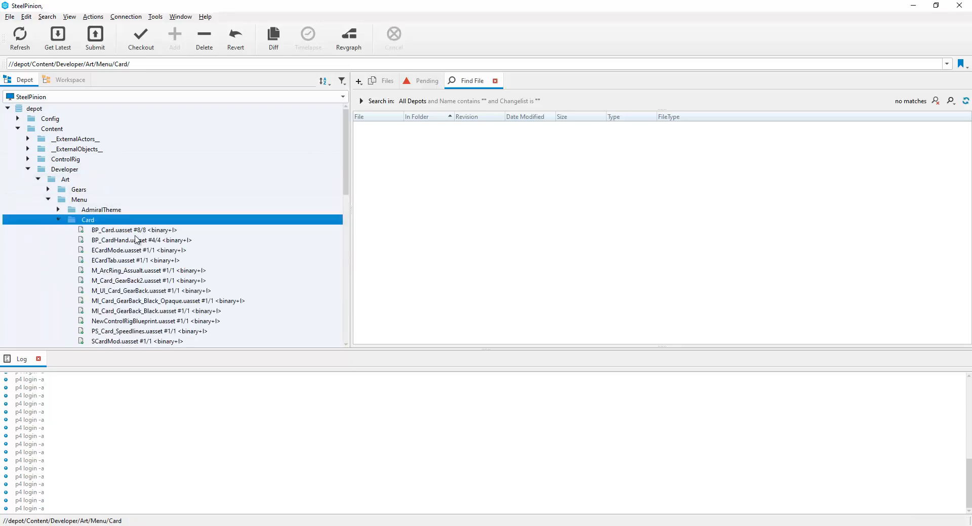
left_click(154, 231)
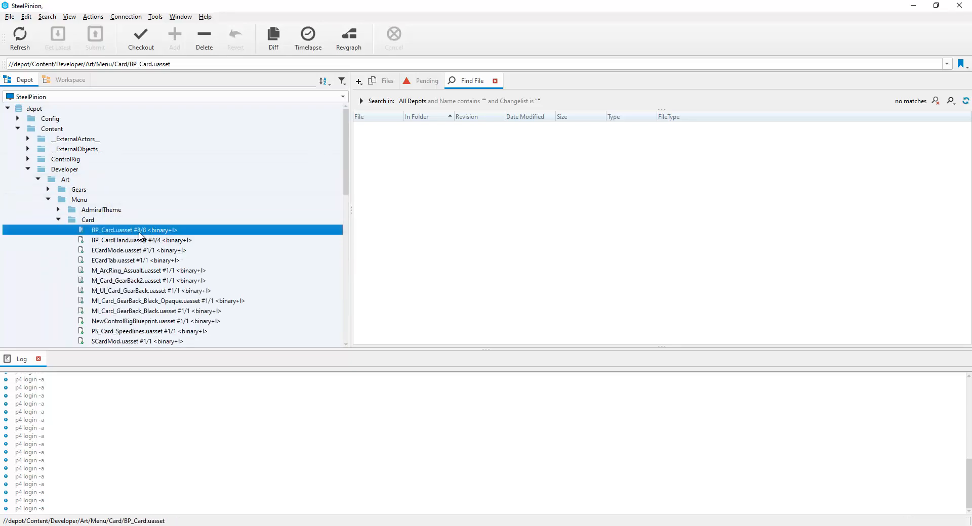
right_click(139, 234)
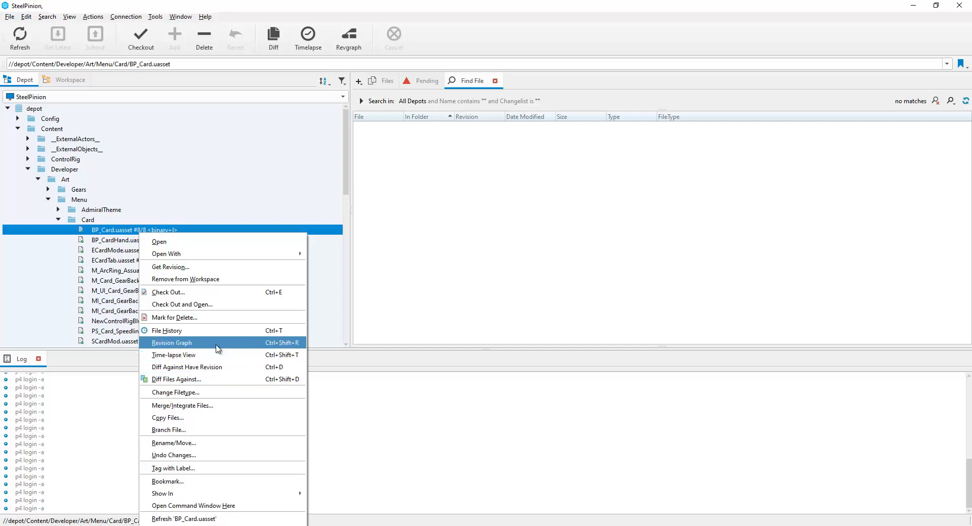
left_click(219, 380)
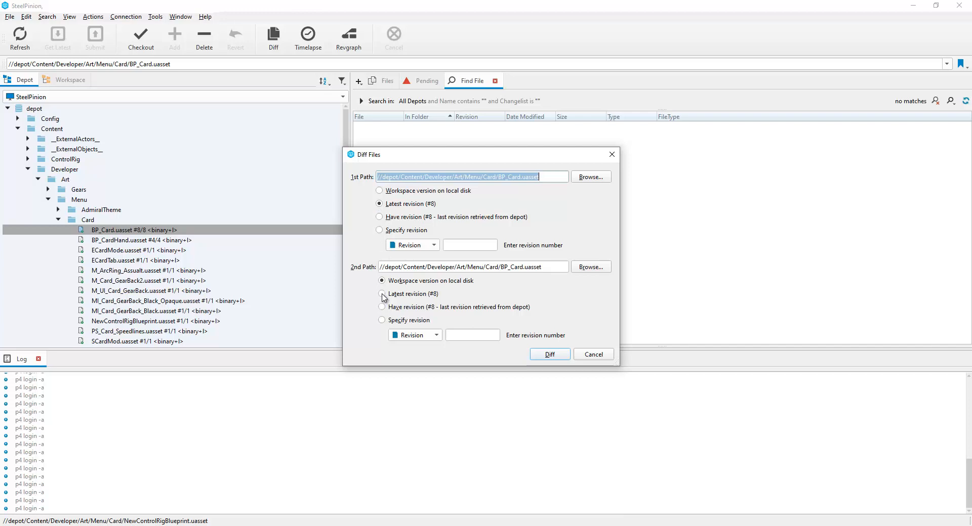
Step: Set the second path to a specified revision, review the ways to identify it, and choose Changelist
left_click(381, 320)
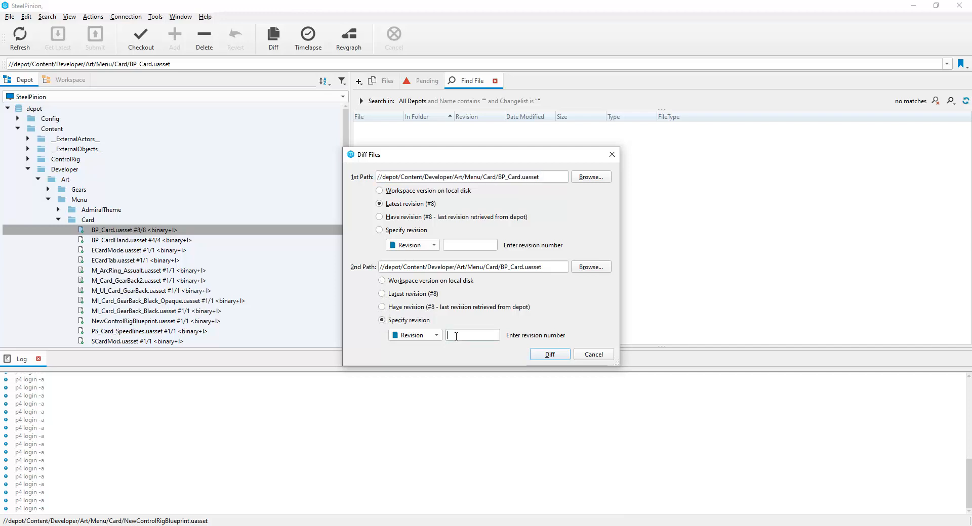
left_click(436, 336)
left_click(472, 337)
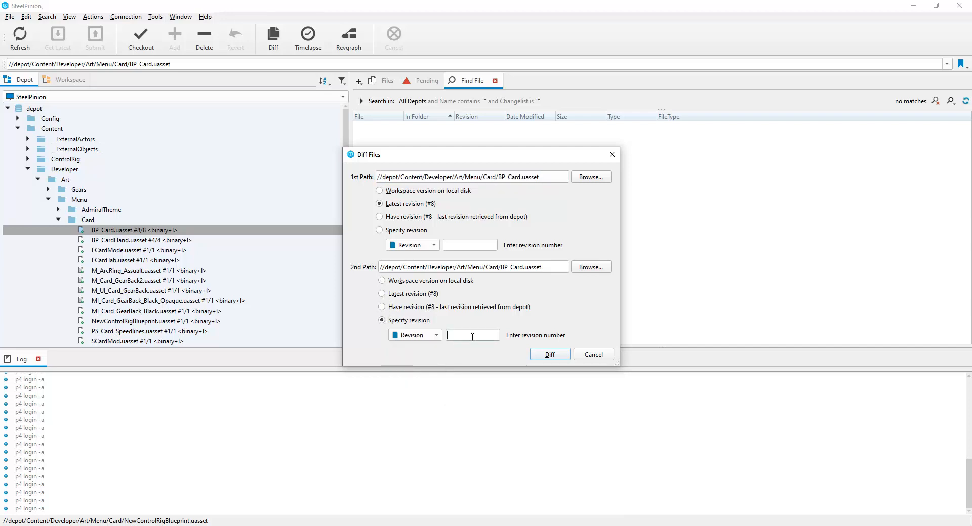
left_click(430, 336)
left_click(438, 346)
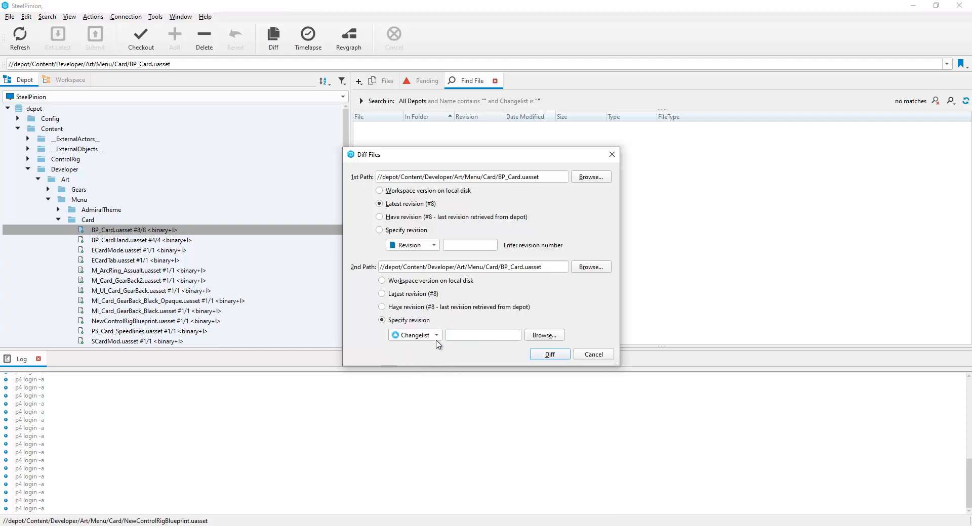
left_click(435, 336)
left_click(428, 323)
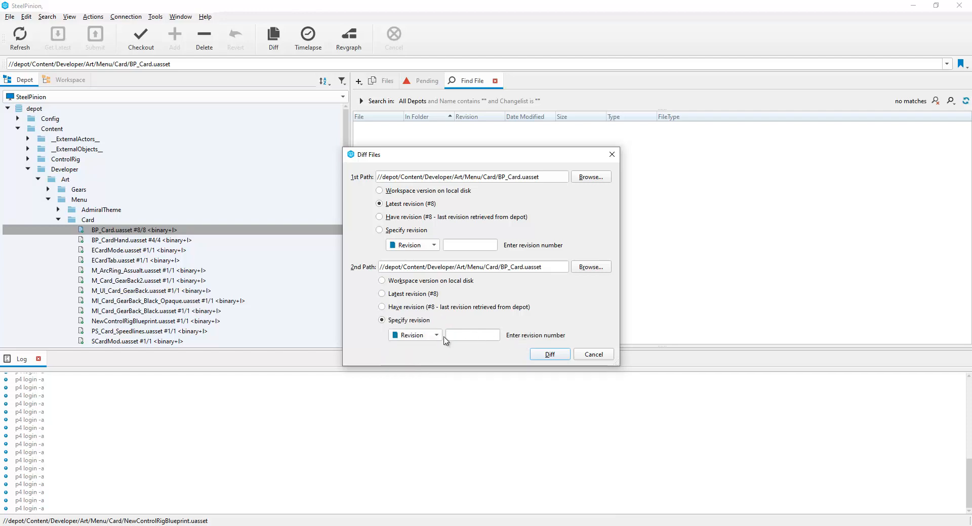
left_click(438, 336)
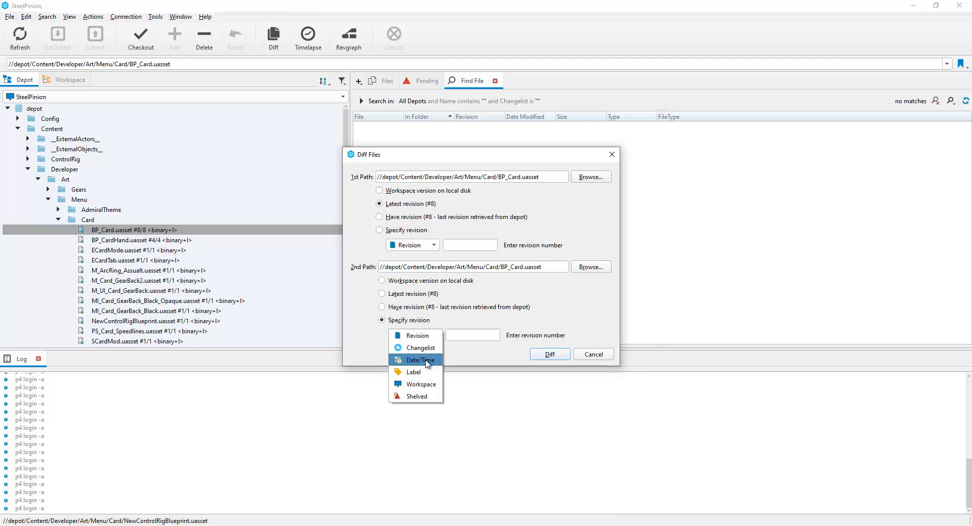
left_click(426, 362)
left_click(432, 337)
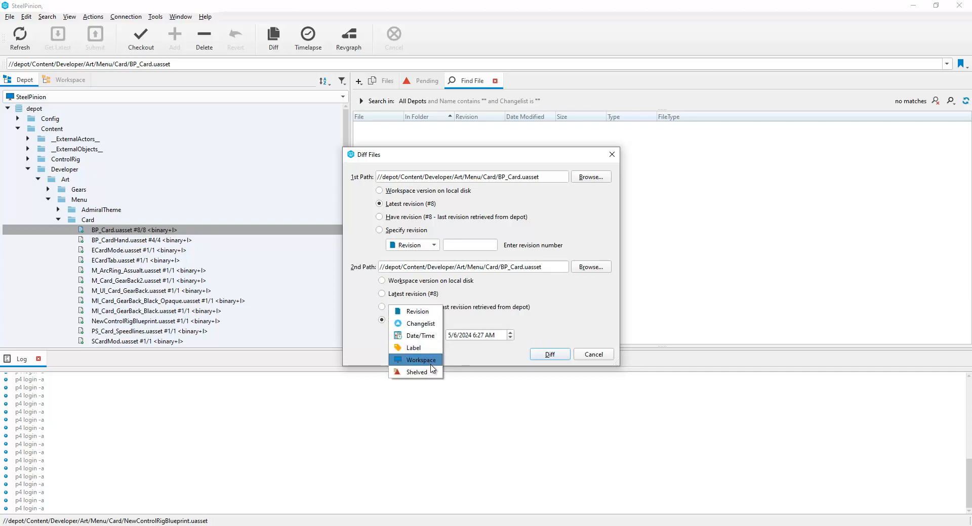
left_click(420, 323)
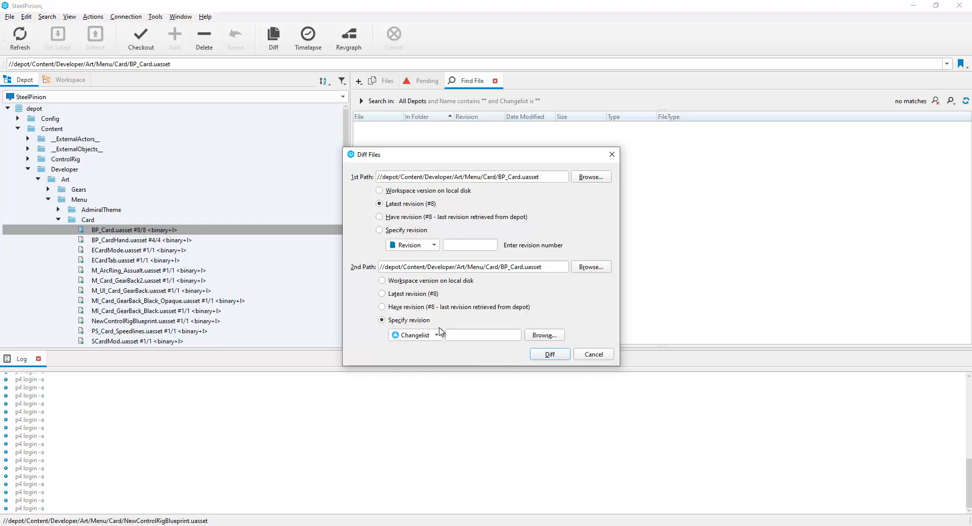
Step: Choose submitted changelist 51 for the second path, run the BP_Card.uasset diff against the latest revision, and dismiss the result
left_click(538, 337)
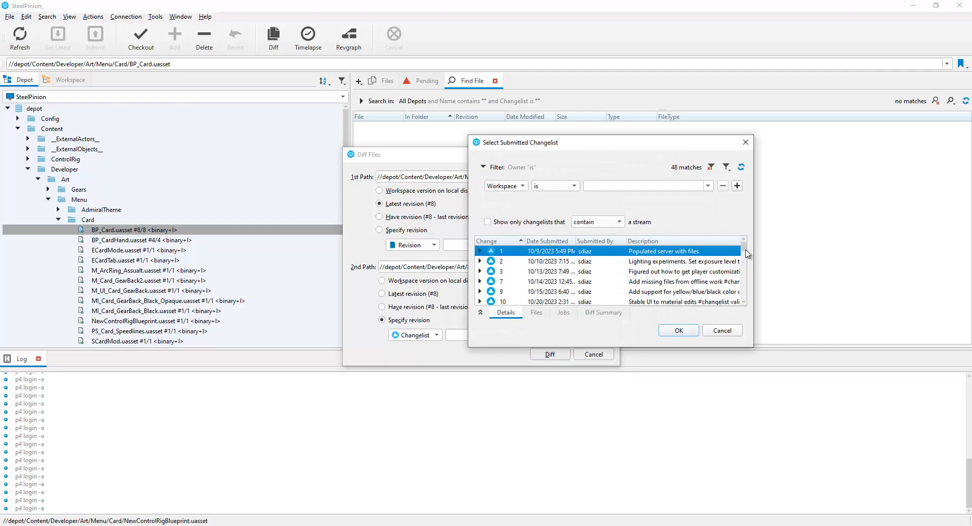
left_click_drag(744, 252, 744, 303)
left_click_drag(752, 347, 845, 420)
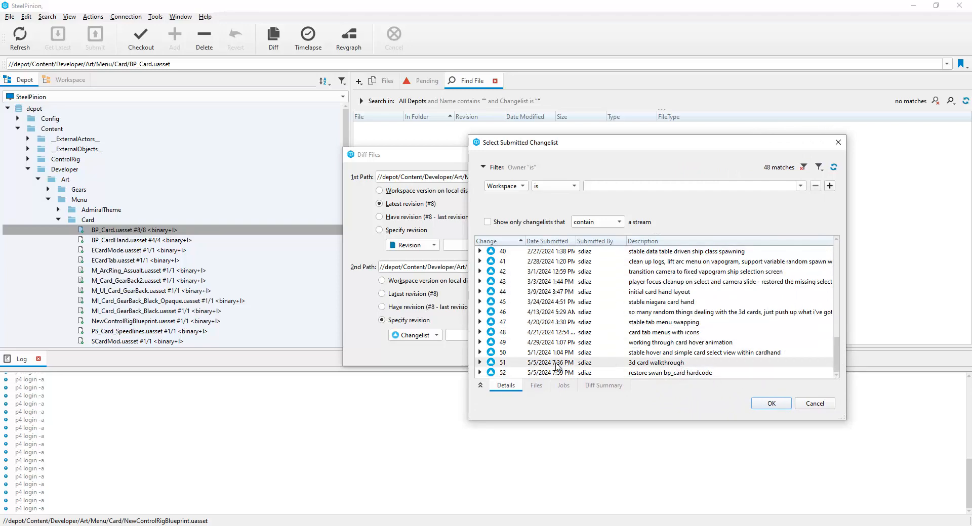
left_click(640, 362)
left_click(768, 404)
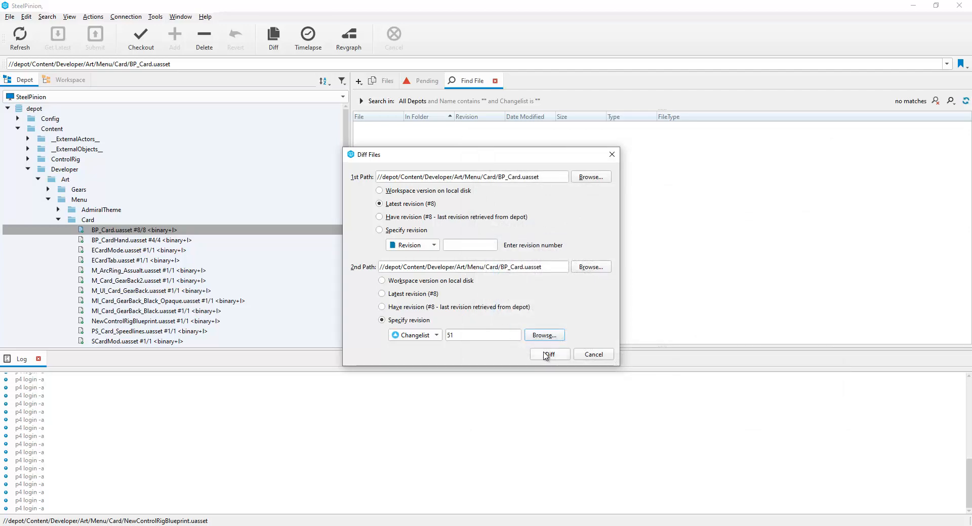
left_click(550, 355)
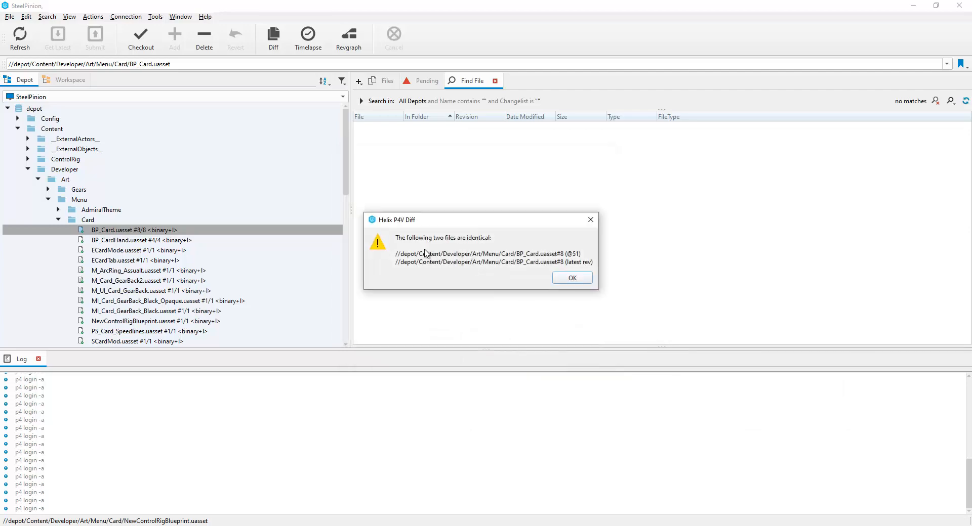
left_click(558, 279)
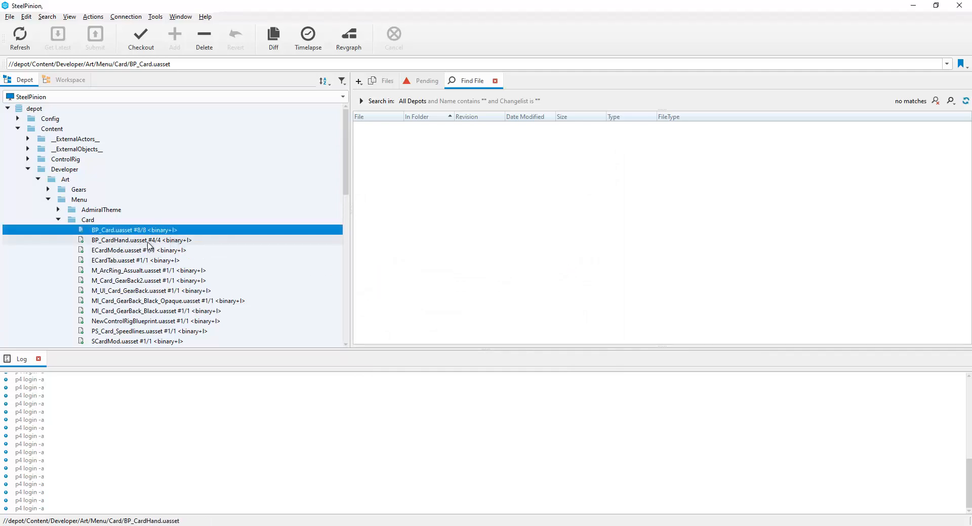
Step: Diff the latest revision of BP_CardHand.uasset against changelist 51 and dismiss the result
left_click(147, 241)
right_click(146, 246)
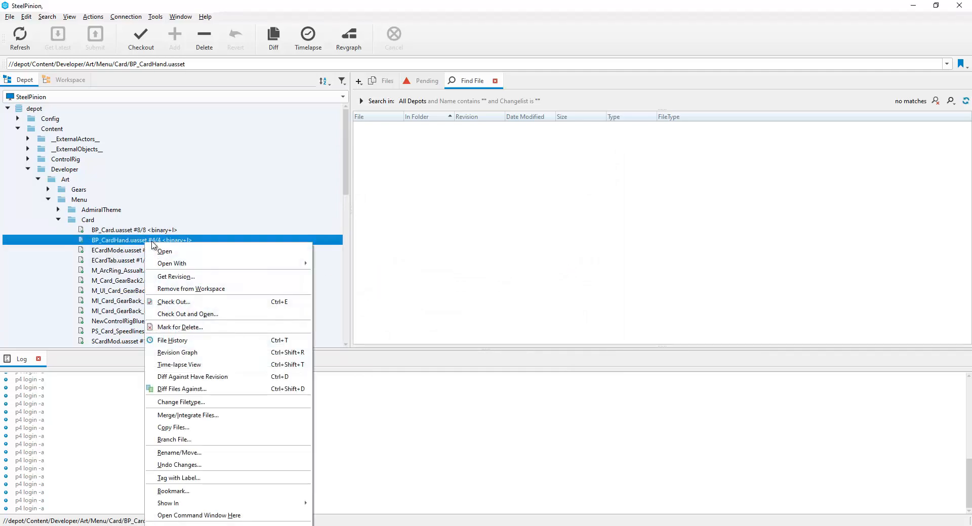
left_click(225, 390)
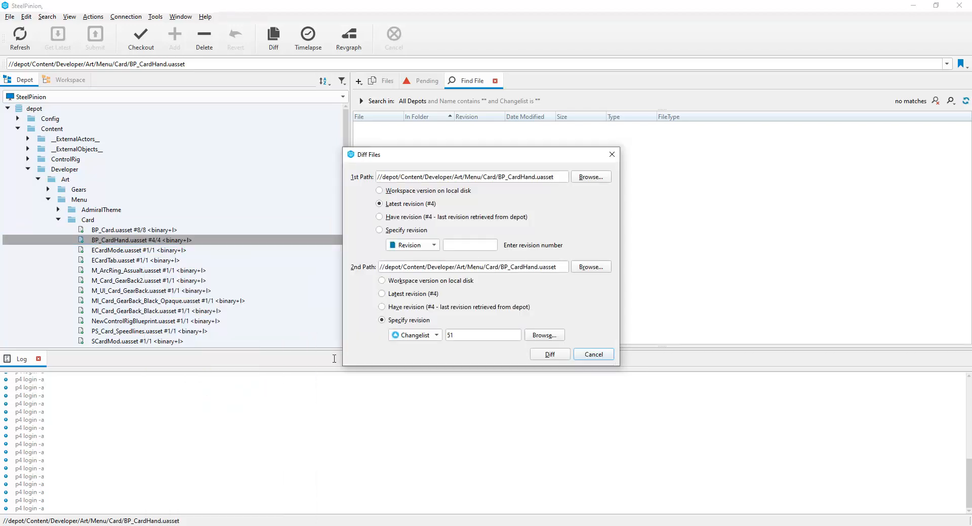
left_click(471, 334)
left_click(552, 357)
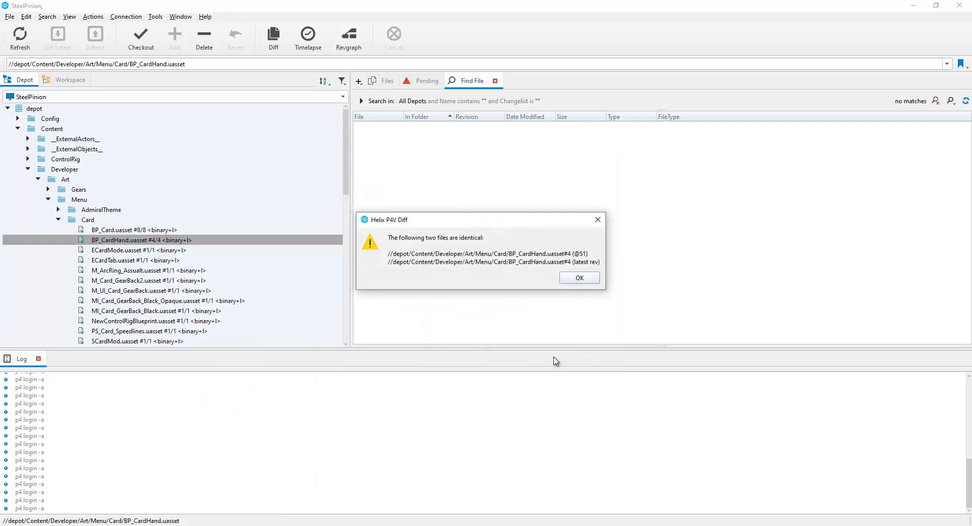
left_click(578, 278)
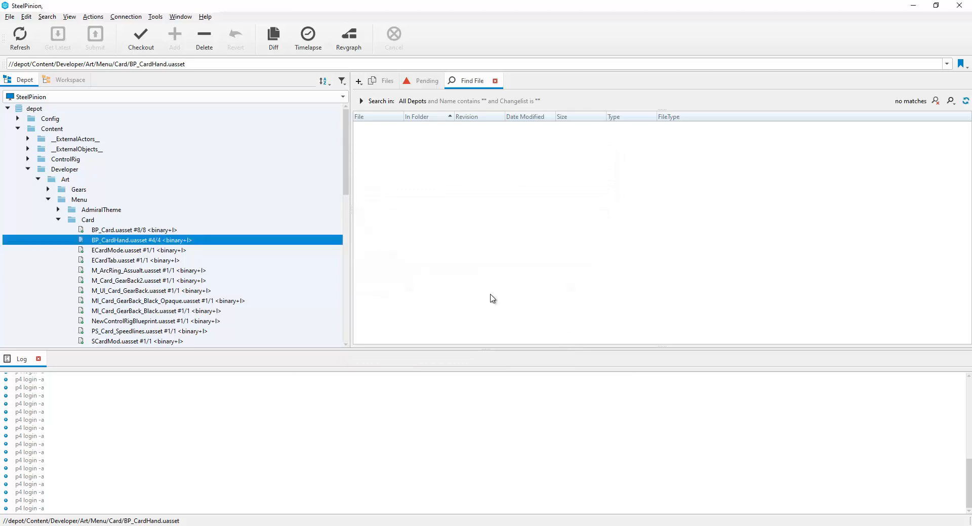
Step: Diff the latest BP_CardHand.uasset against changelist 47 and load the SteelPinion project in Unreal for the comparison
right_click(126, 240)
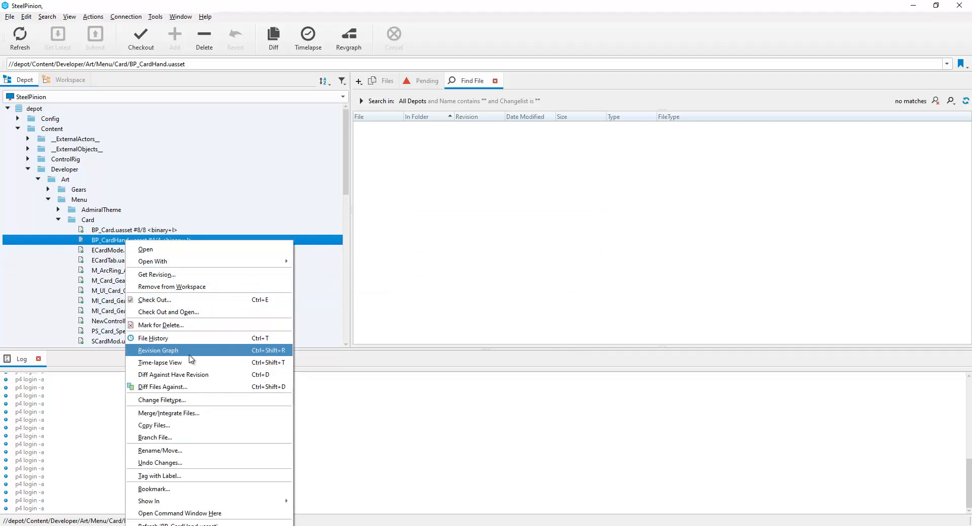
left_click(197, 387)
left_click(438, 338)
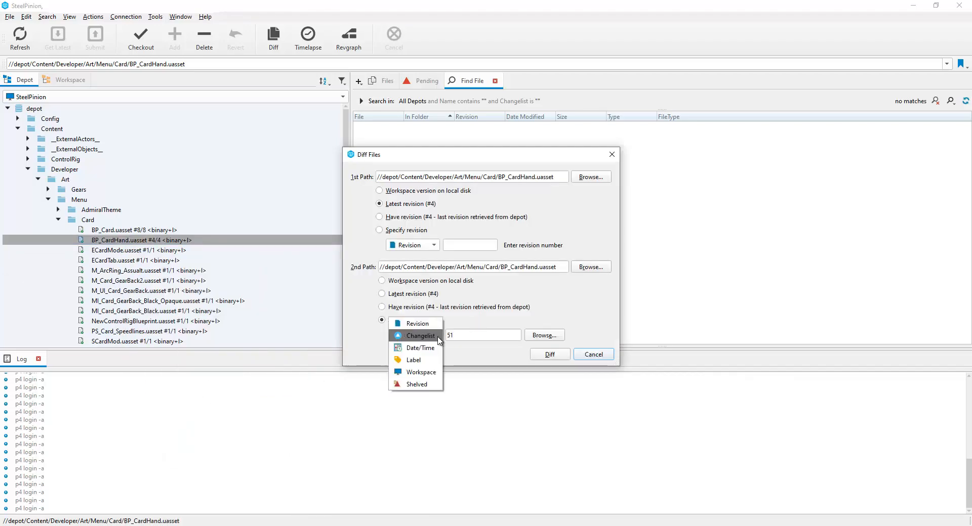
left_click(438, 339)
left_click(552, 336)
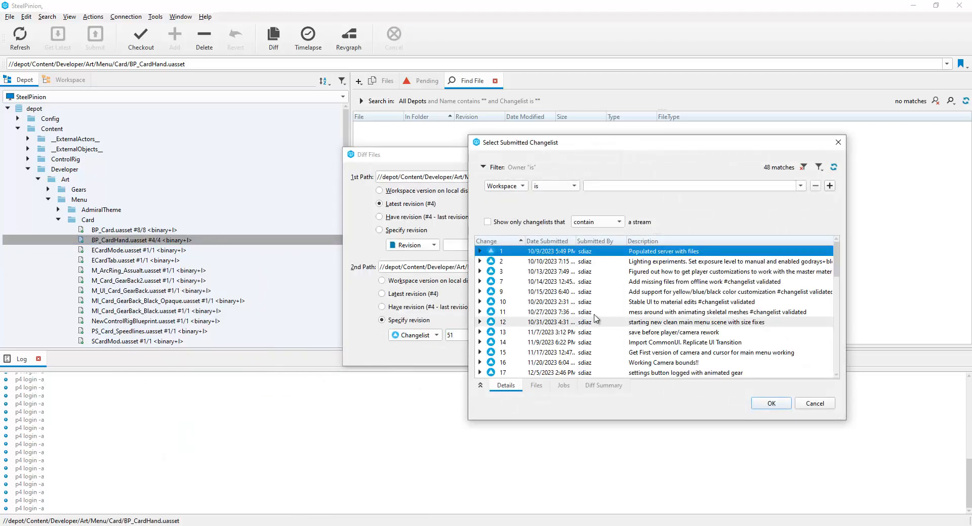
scroll(590, 341, "down", 1)
left_click(531, 323)
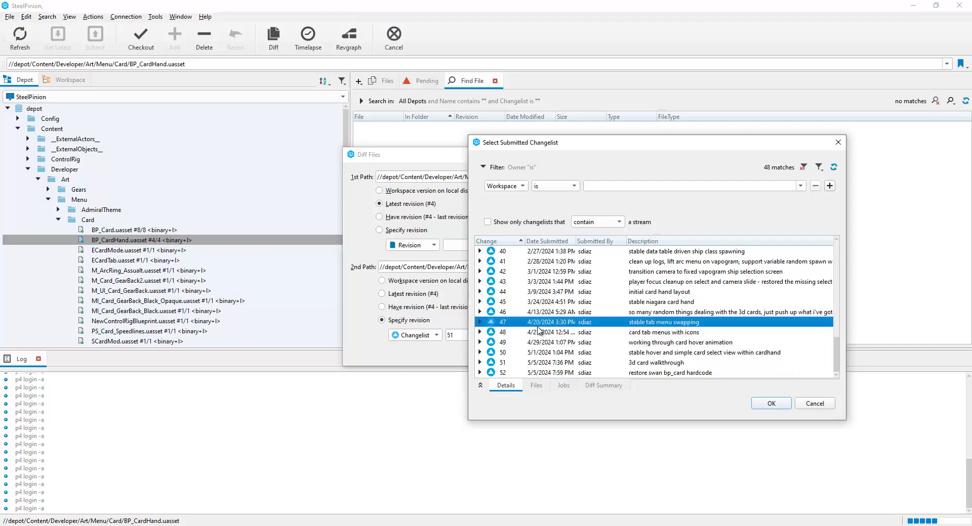
double_click(514, 323)
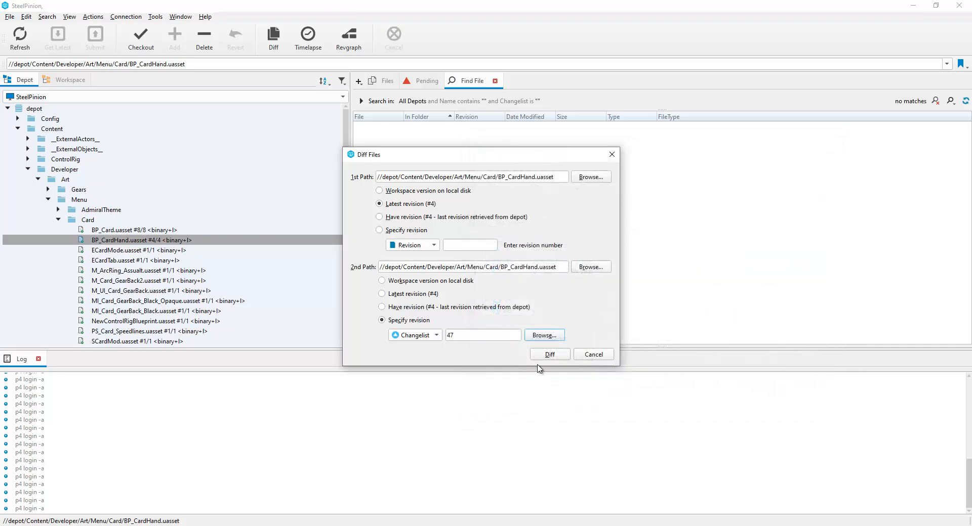
left_click(550, 356)
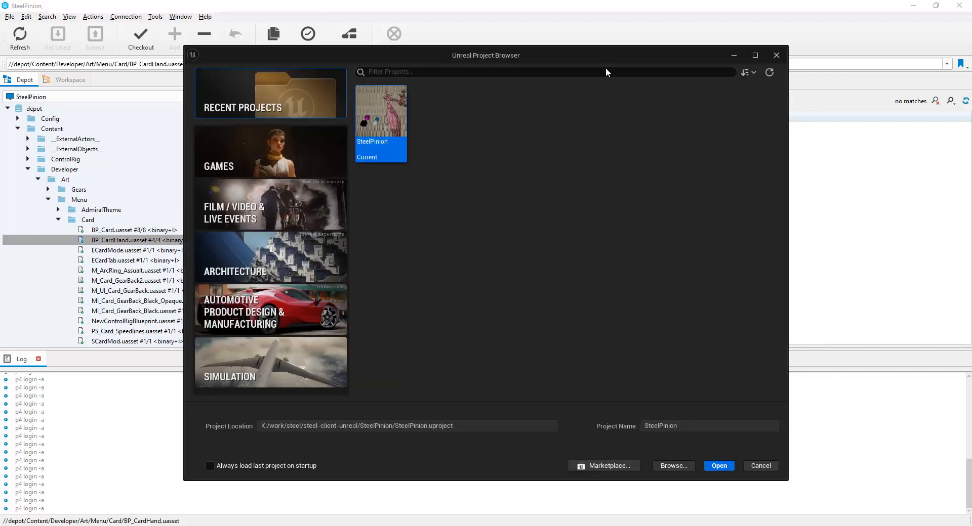
left_click_drag(607, 54, 570, 53)
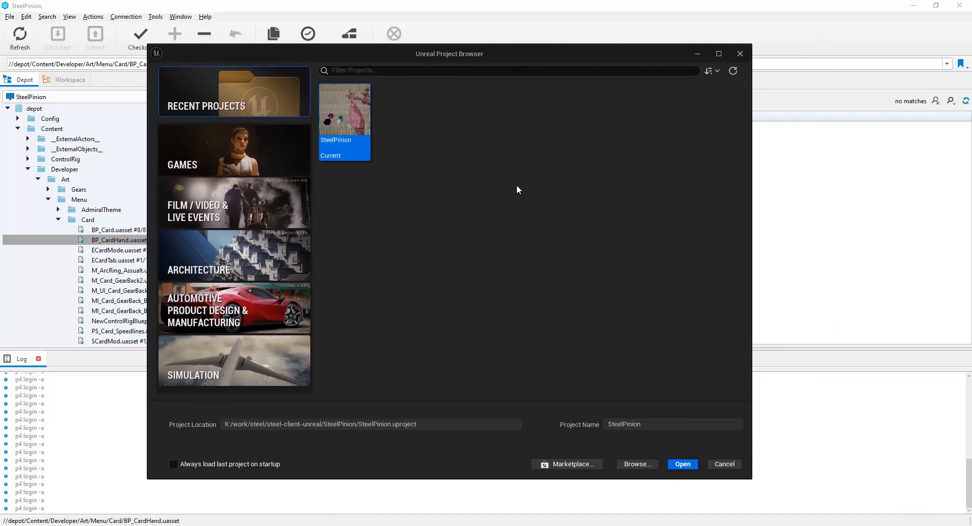
double_click(346, 135)
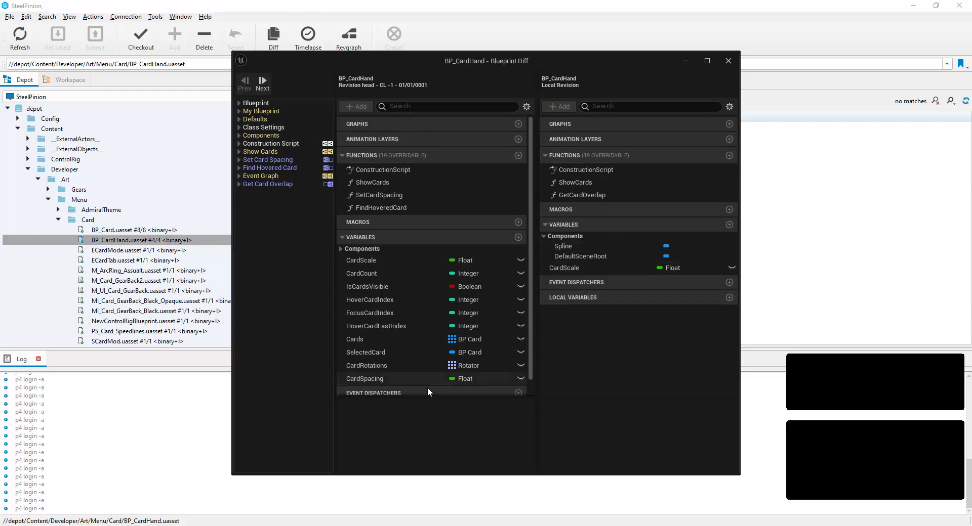
Step: Compare the functions and variables of the two BP_CardHand revisions in the Blueprint Diff
scroll(490, 320, "down", 2)
mouse_move(531, 308)
left_mouse_down()
mouse_move(529, 327)
mouse_move(533, 291)
left_mouse_up()
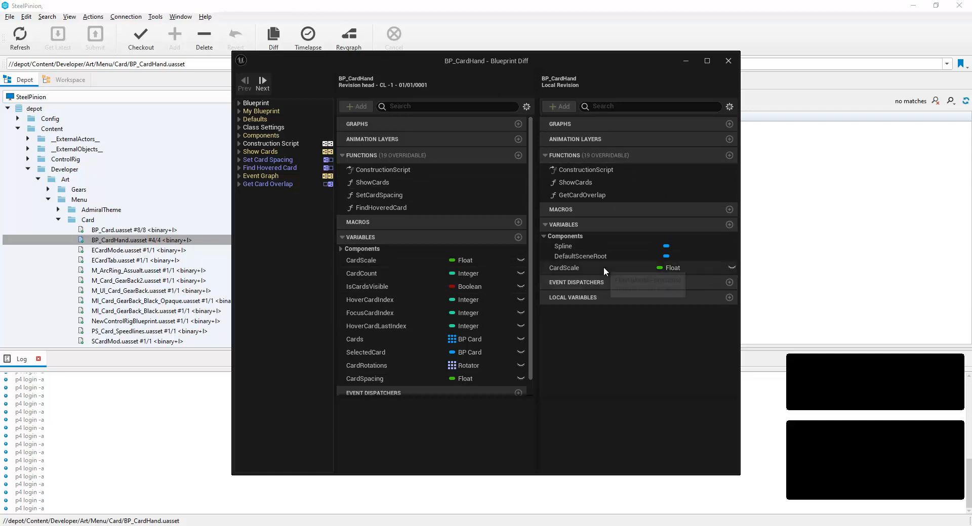
scroll(405, 377, "down", 2)
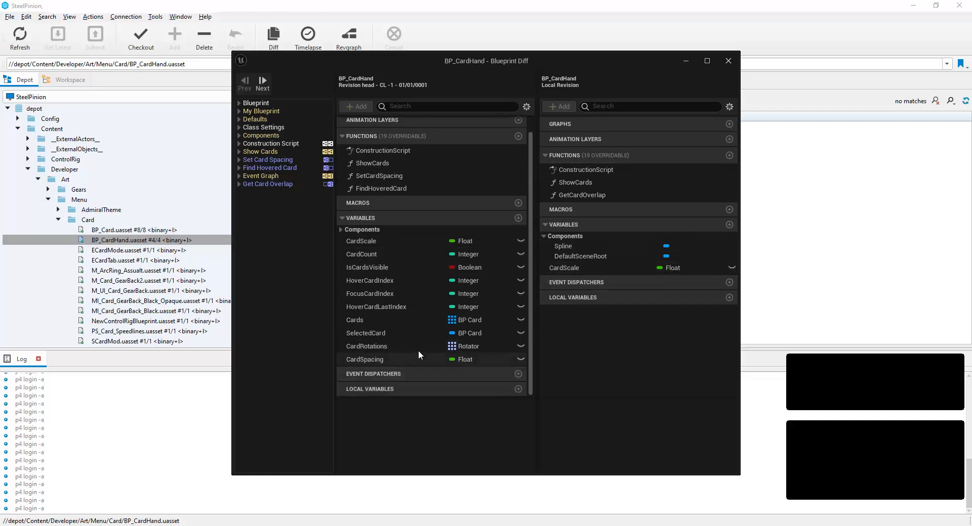
scroll(394, 353, "up", 1)
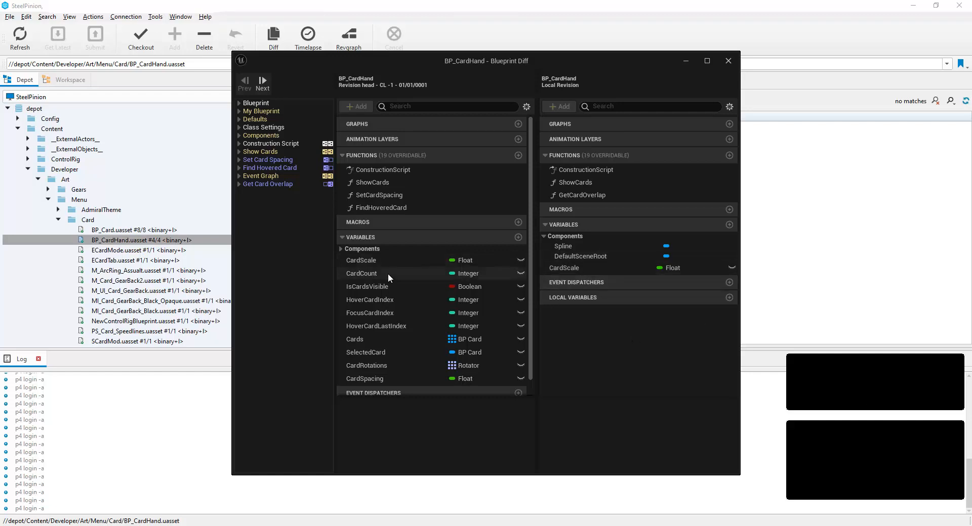
scroll(387, 275, "down", 1)
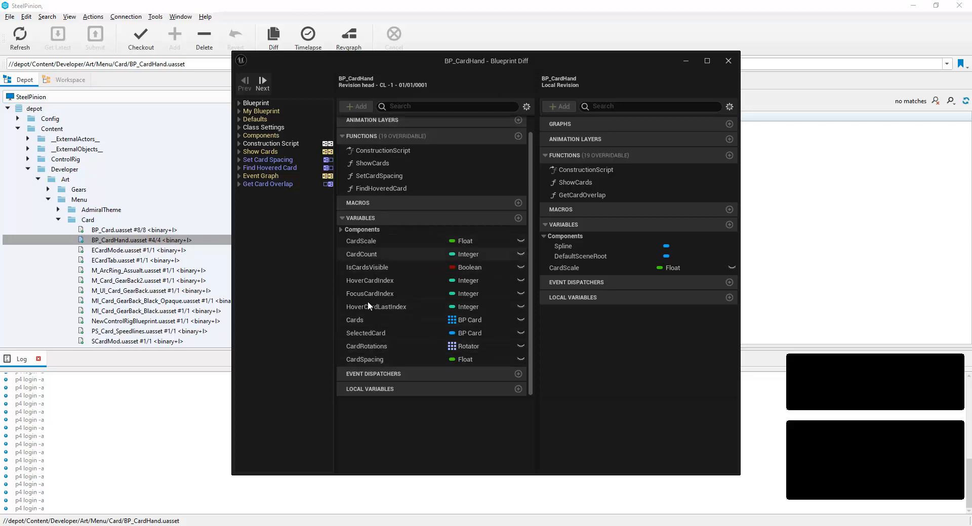
scroll(368, 302, "up", 2)
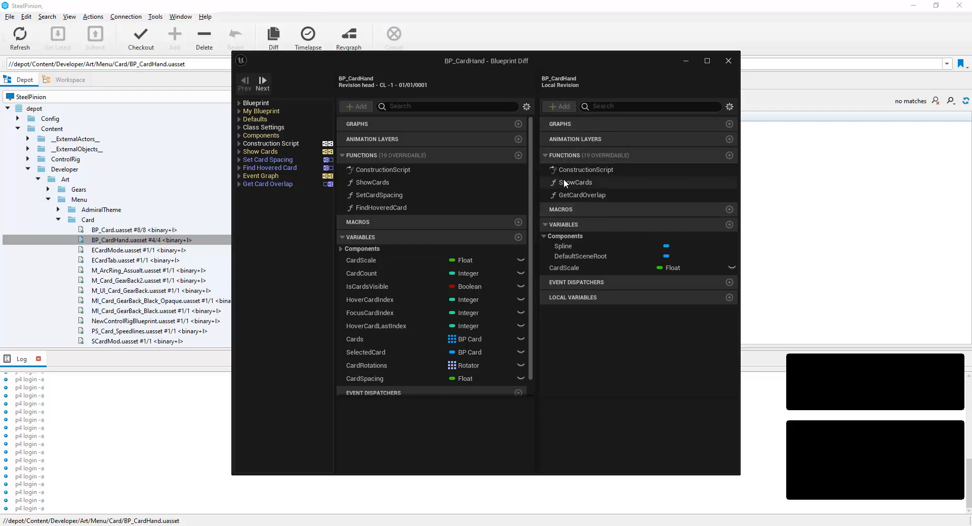
Step: Expand the Set Card Spacing, Find Hovered Card and Event Graph differences, maximize the Blueprint Diff, and select the first removed Comment node
left_click(239, 160)
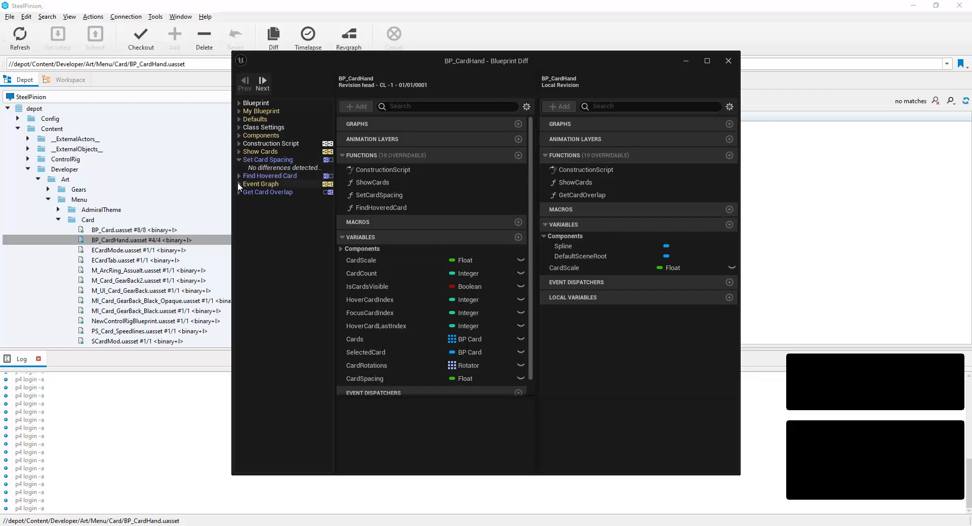
left_click(239, 176)
left_click(239, 192)
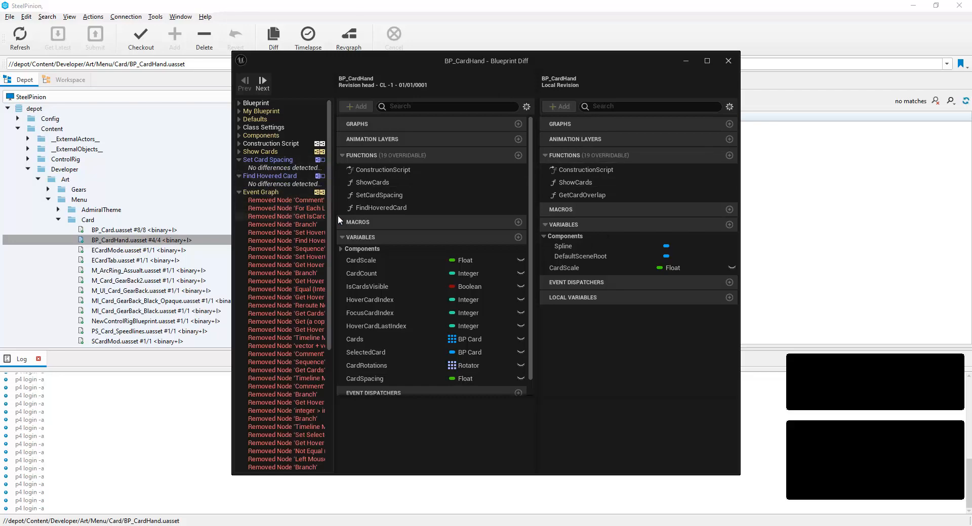
double_click(693, 58)
left_click(74, 151)
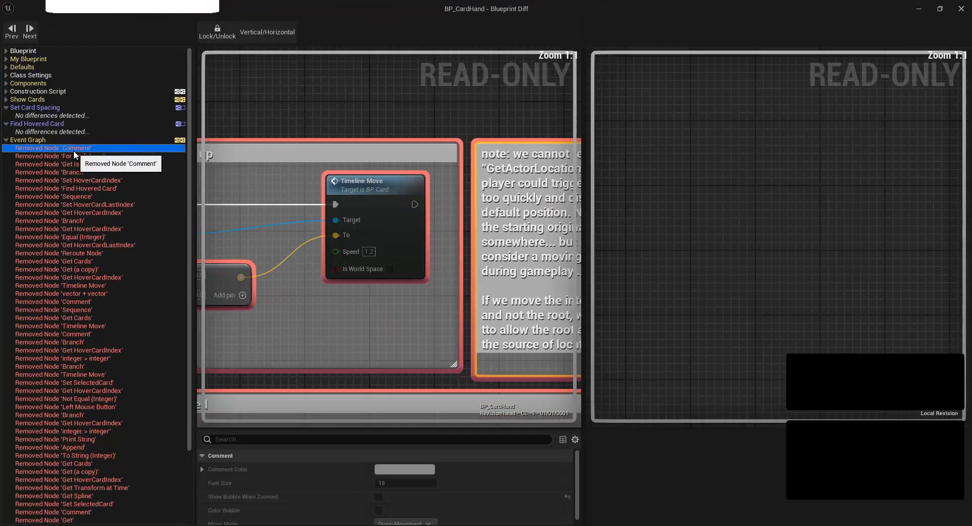
Step: Examine the Event Graph of both revisions side by side, from the removed Comment node back to the Event Tick and Left Mouse Button nodes
scroll(550, 195, "down", 6)
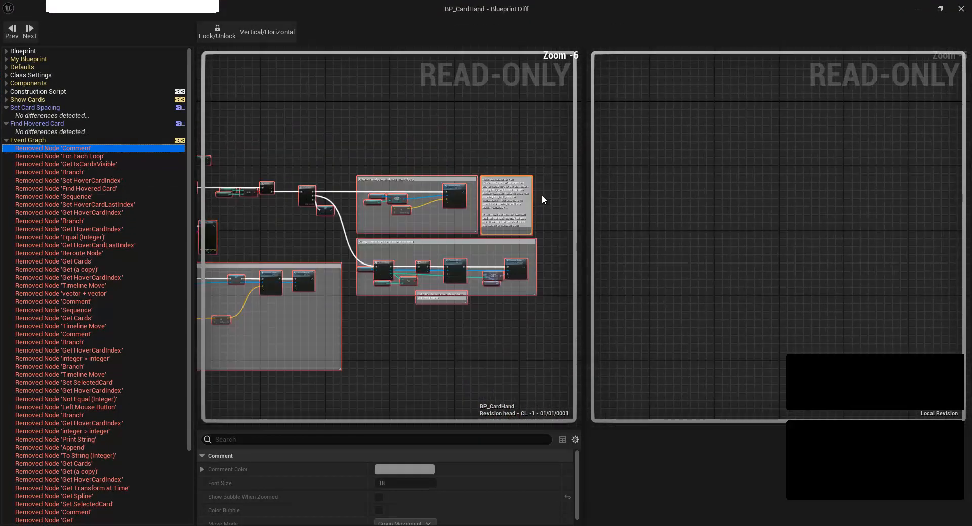
scroll(542, 195, "down", 1)
right_click_drag(366, 136, 396, 136)
scroll(396, 136, "up", 1)
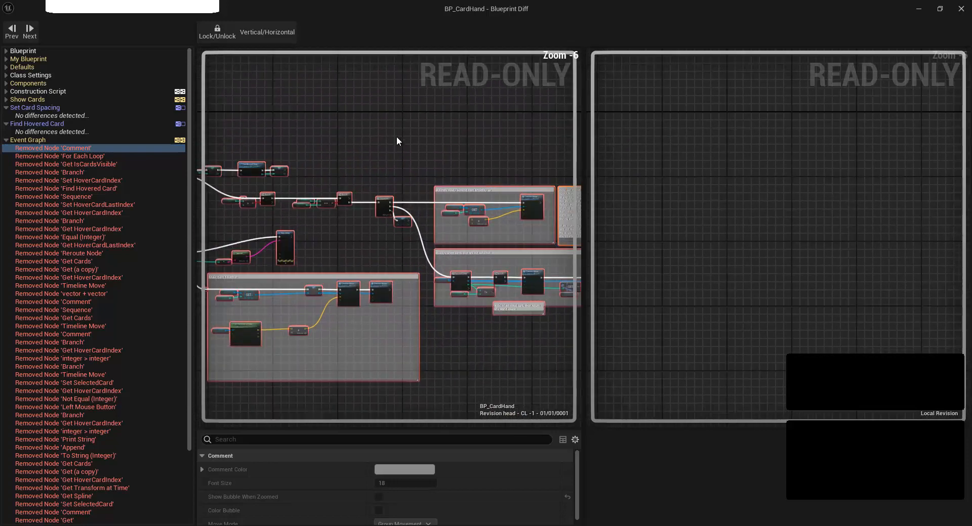
scroll(396, 136, "up", 2)
mouse_move(201, 335)
right_mouse_down()
mouse_move(374, 260)
mouse_move(554, 271)
right_mouse_up()
right_click_drag(269, 146, 354, 147)
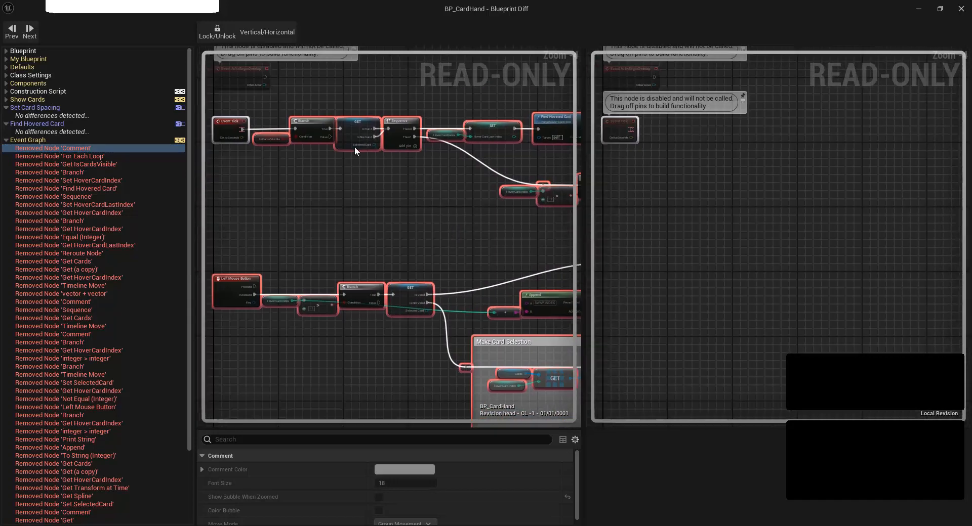
right_click_drag(364, 189, 434, 236)
mouse_move(409, 139)
right_mouse_down()
mouse_move(410, 205)
mouse_move(429, 204)
mouse_move(390, 167)
right_mouse_up()
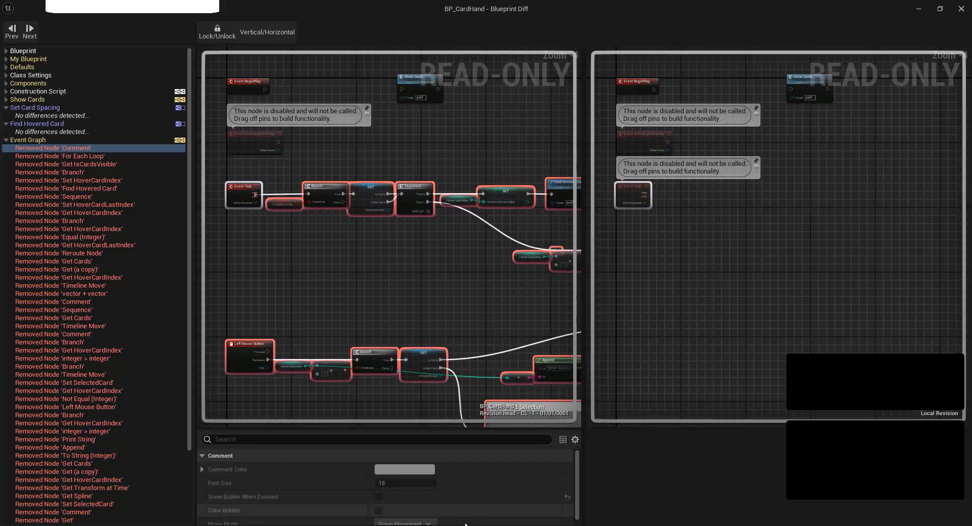
Step: Switch back to P4V and start a new Diff Files comparison for BP_CardHand.uasset with the second path set to the latest revision
mouse_move(462, 525)
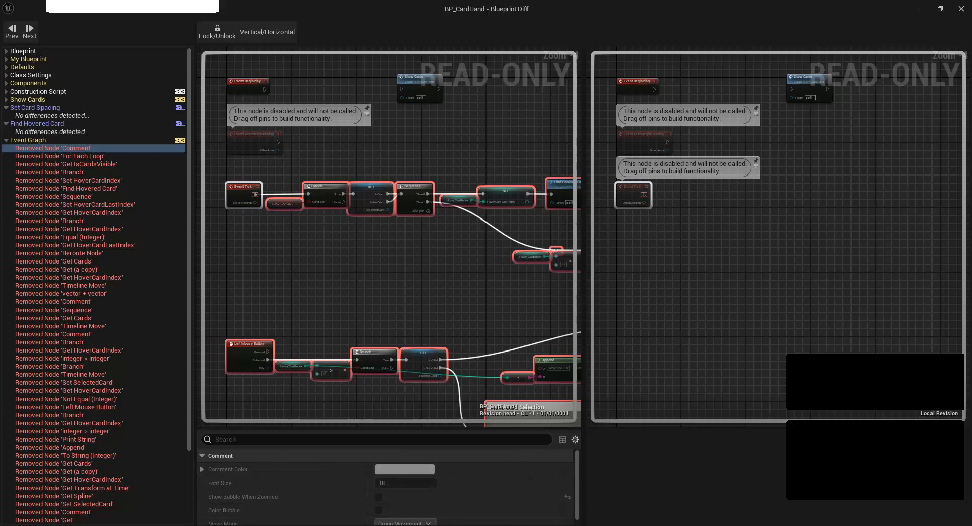
left_click(506, 525)
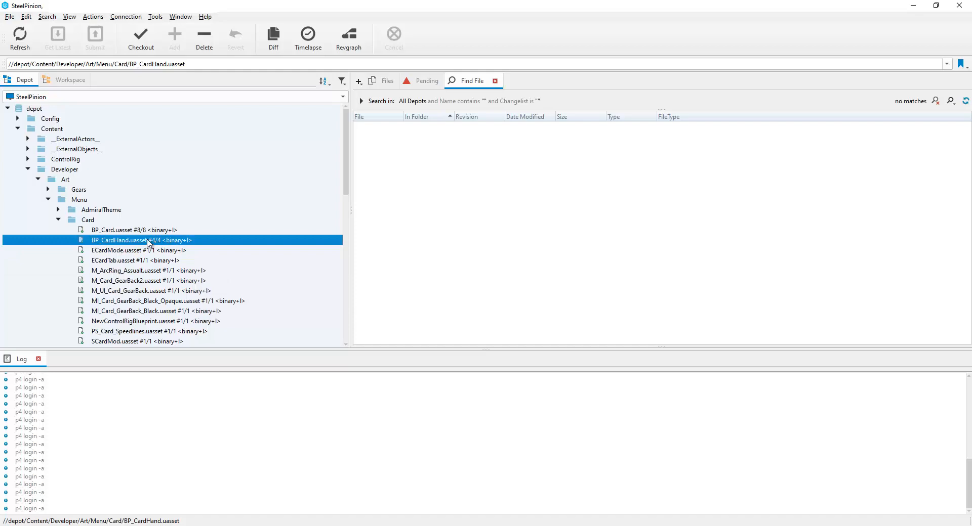
right_click(146, 241)
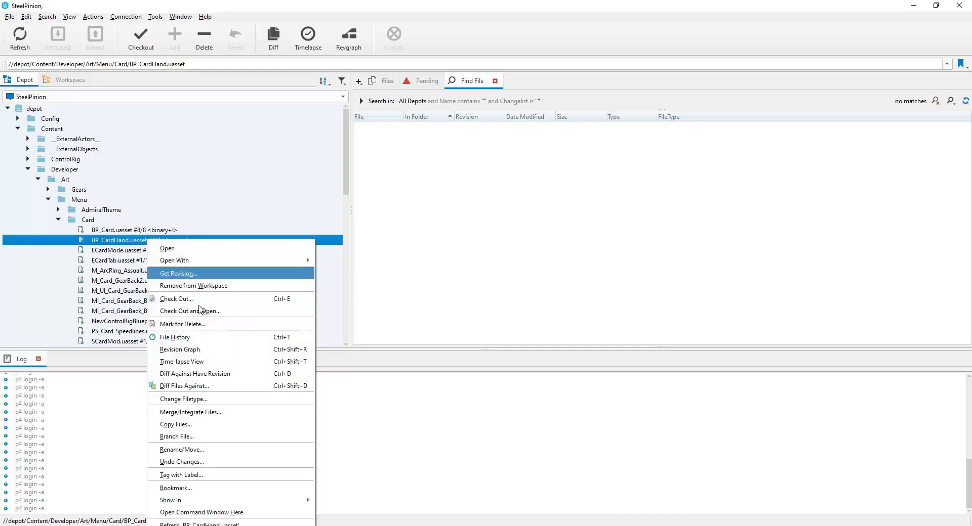
left_click(210, 387)
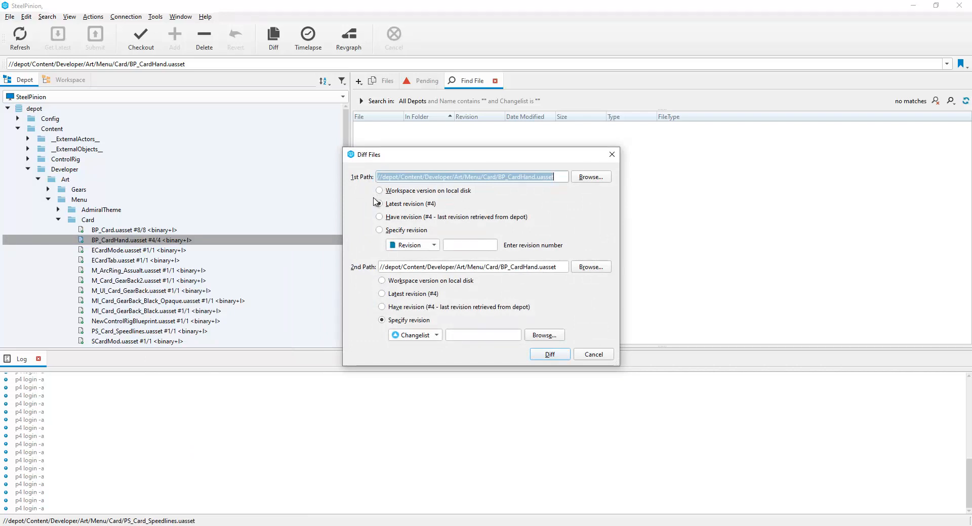
left_click(382, 298)
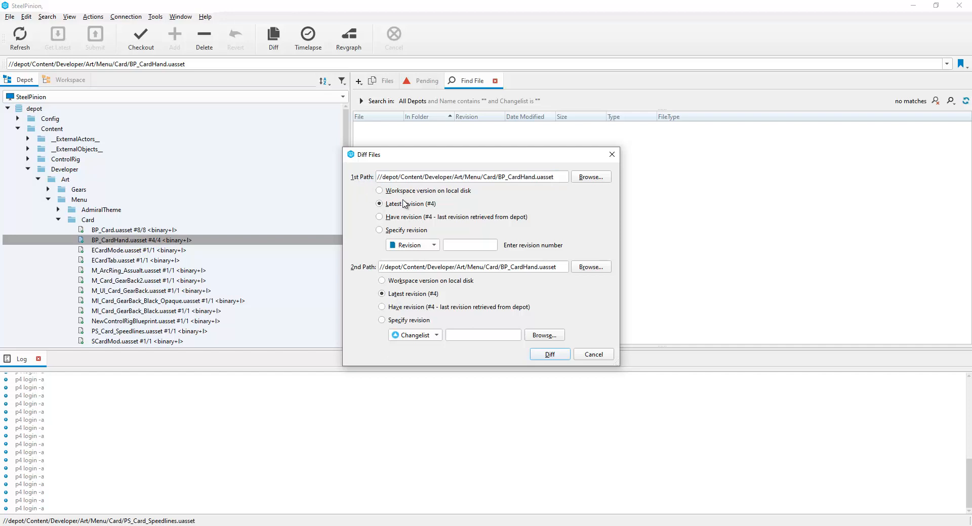
Step: Set the first path of the BP_CardHand.uasset comparison to changelist 50, chosen from the submitted changelists
left_click(380, 204)
left_click(412, 245)
left_click(420, 256)
left_click(528, 247)
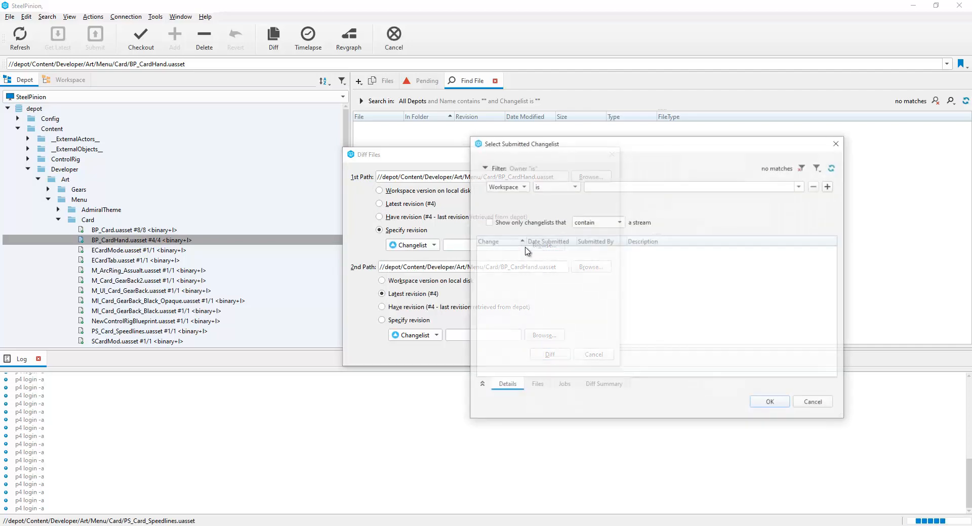
scroll(637, 355, "down", 10)
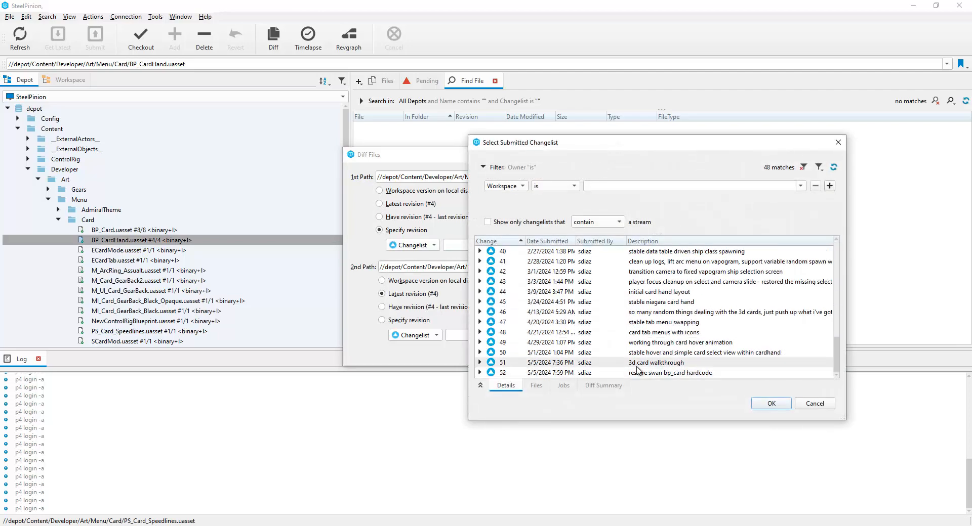
left_click(538, 354)
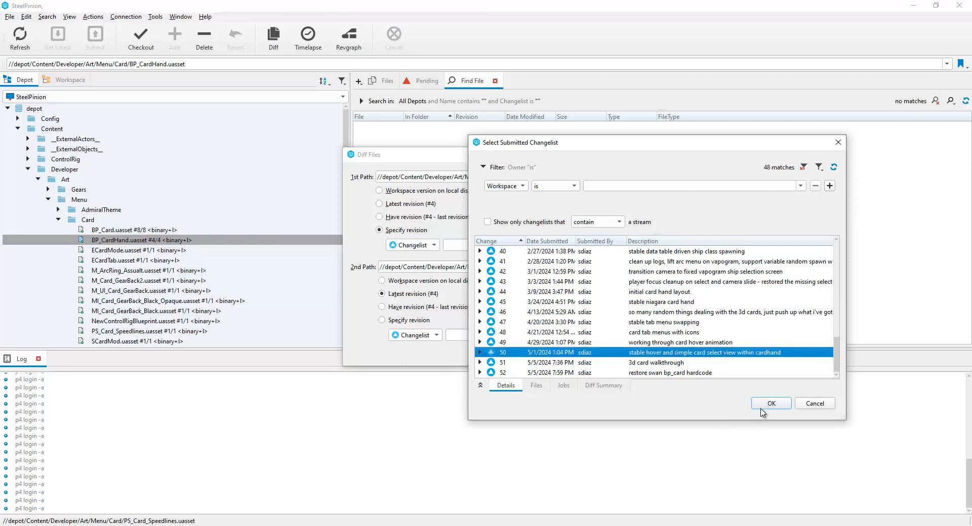
left_click(767, 404)
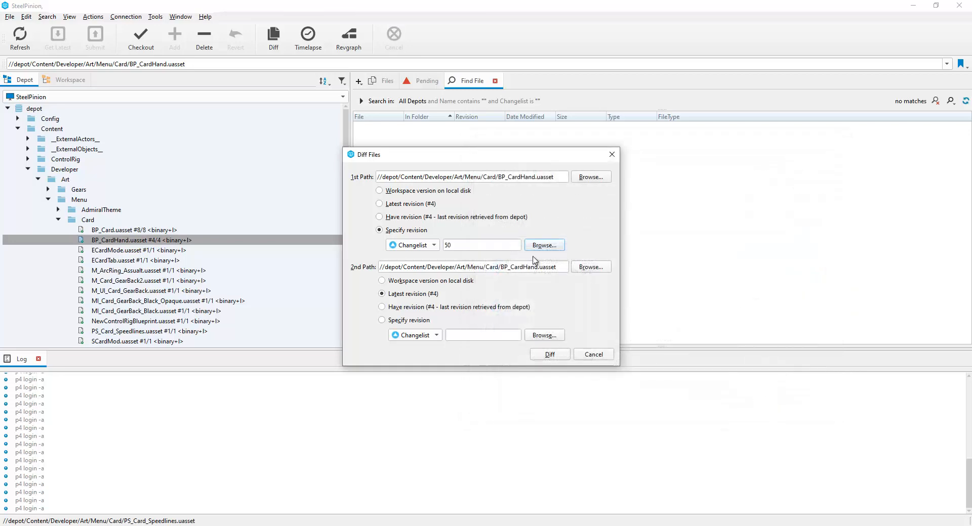
Step: Run the diff with the SteelPinion project in Unreal Editor, and send the crash report with the description "tried to diff"
left_click(559, 356)
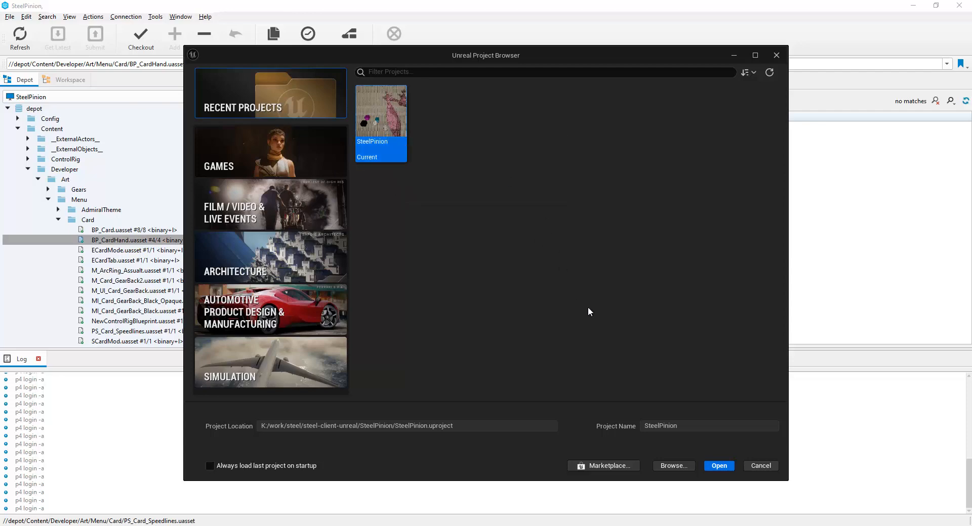
left_click(719, 466)
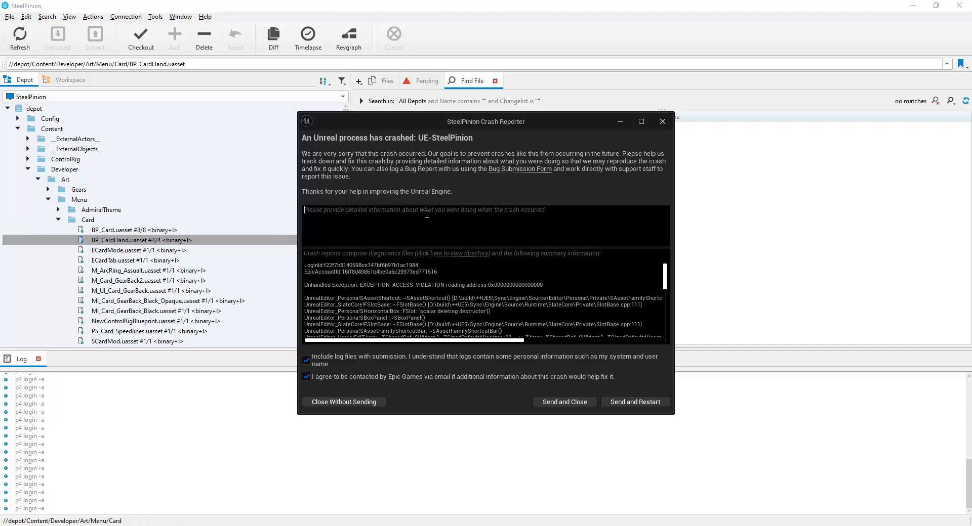
type("tried to diff")
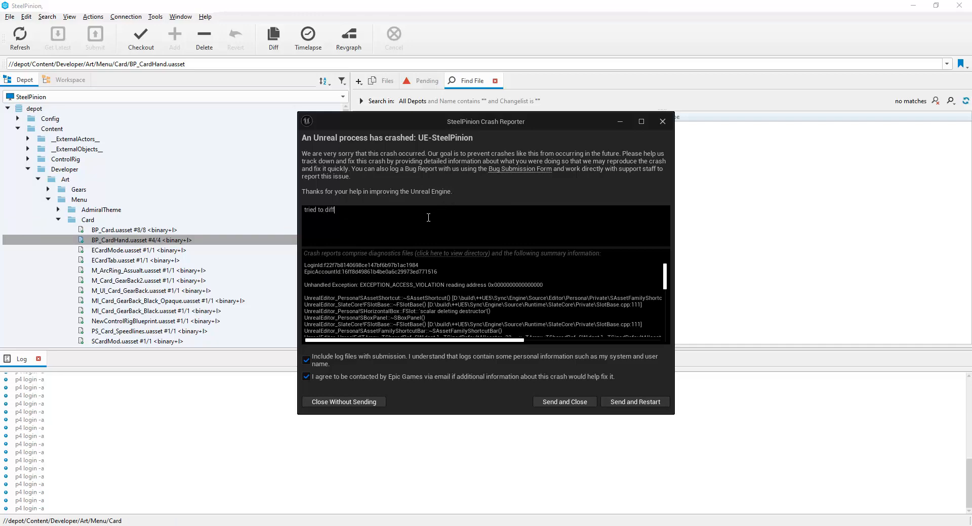
left_click(572, 402)
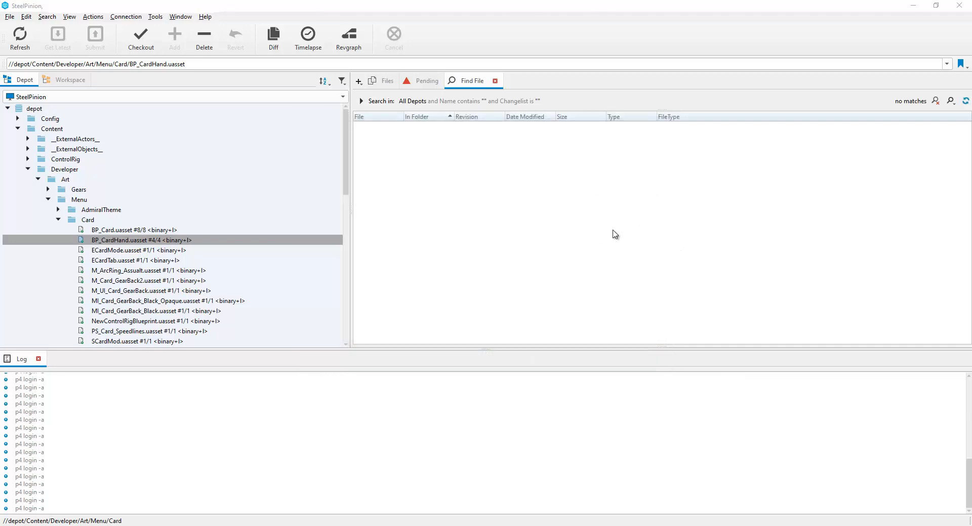
Step: Open the Diff settings in the P4V preferences
left_click(26, 16)
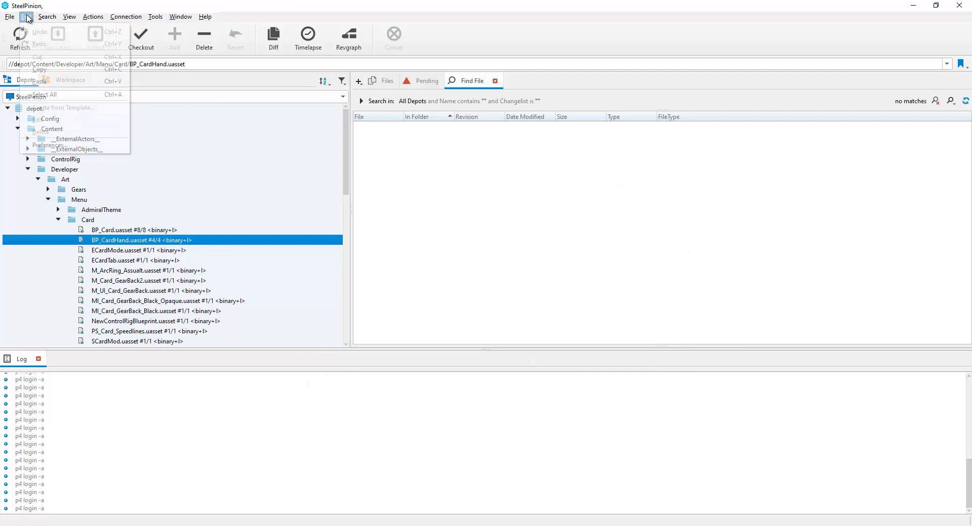
left_click(50, 147)
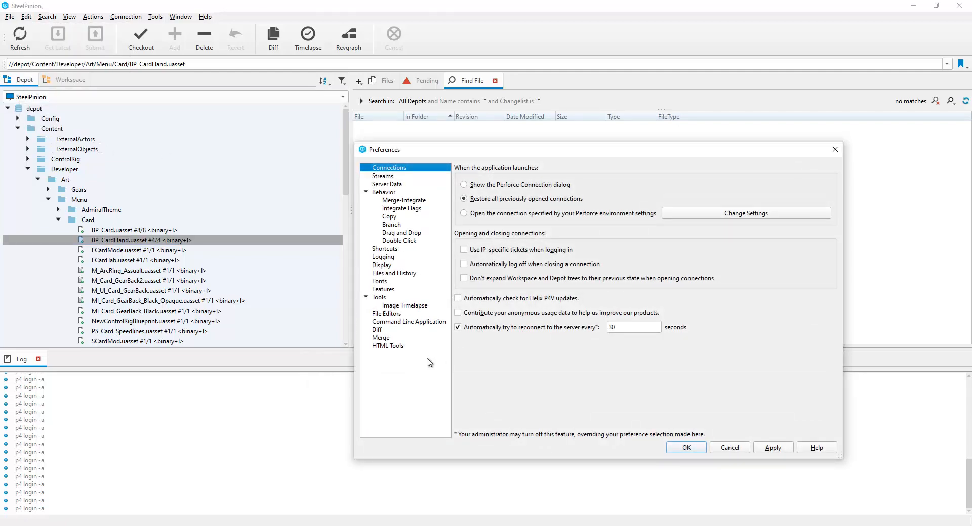
left_click(381, 331)
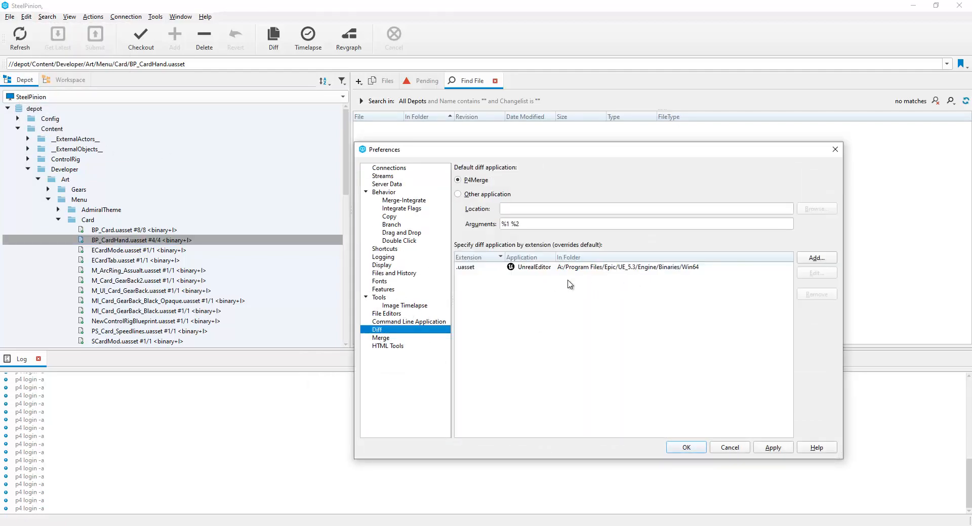
Step: Try to set the .uasset diff arguments to "K:\work\steel\steel-client-unreal\SteelPinion\SteelPinion.uproject -diff %1 %2" and save the file type
left_click(627, 267)
left_click(817, 272)
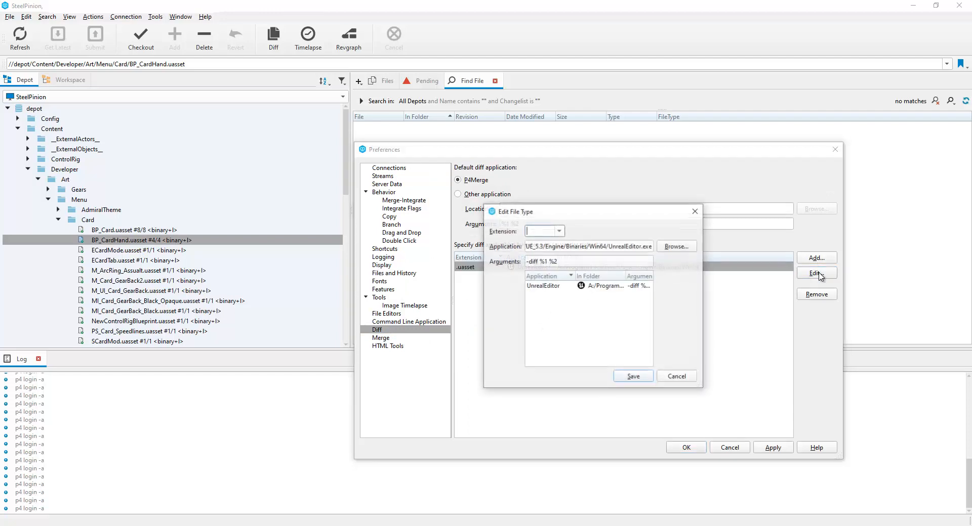
left_click(535, 261)
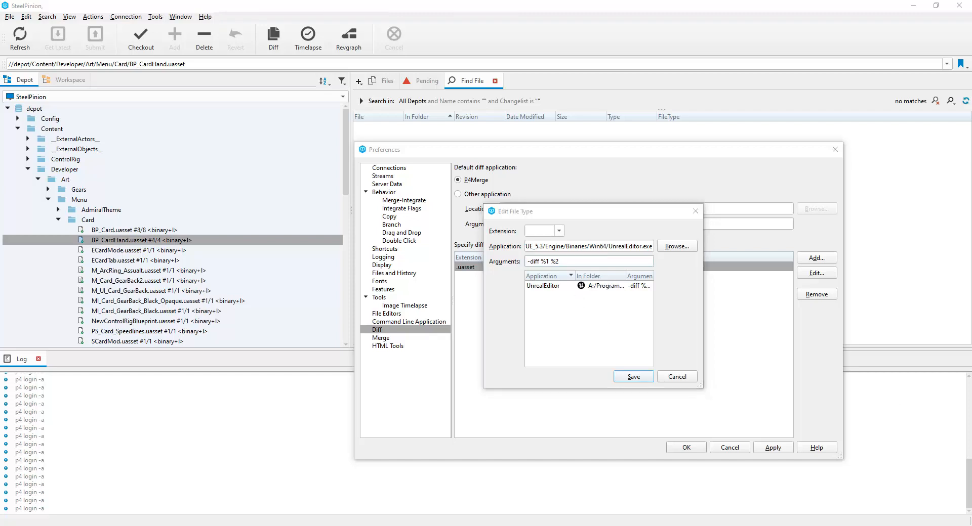
left_click(534, 262)
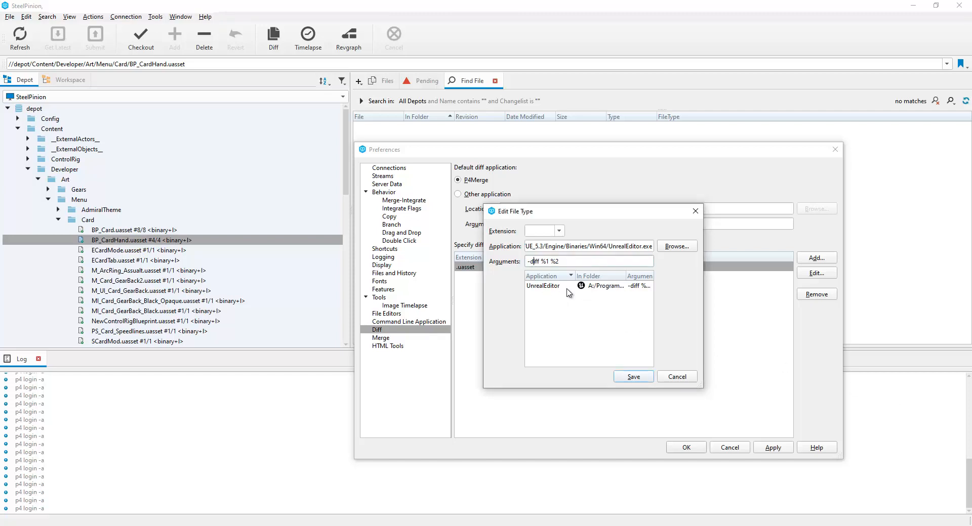
type("K:\\work\\steel\\steel-client-unreal\\SteelPinion")
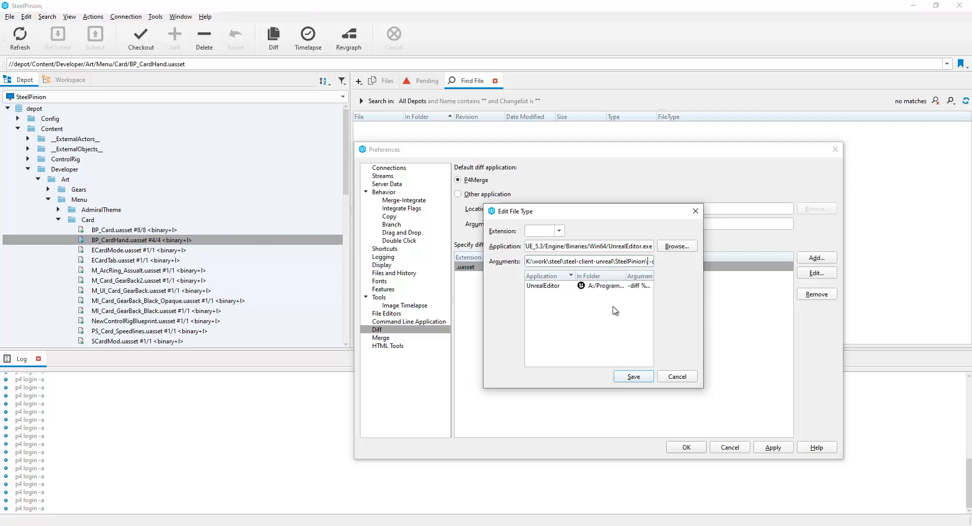
type("teel")
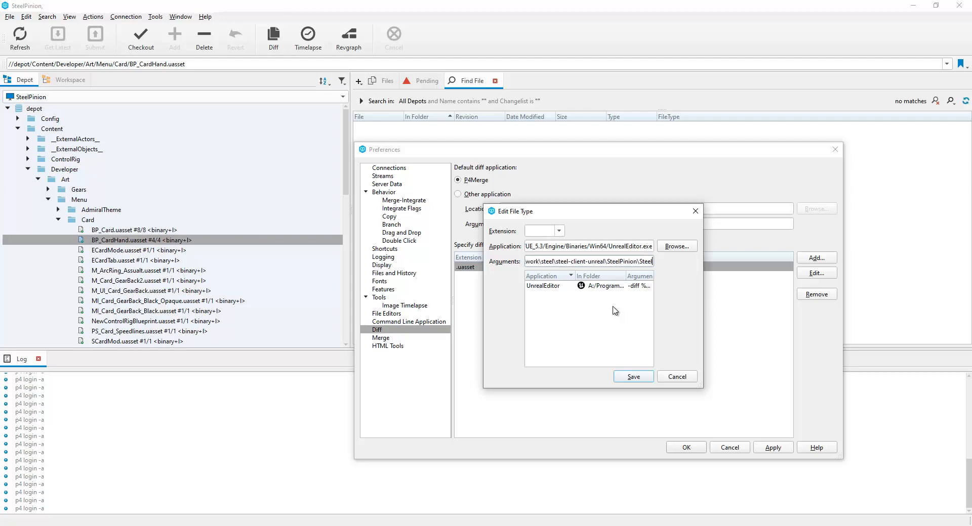
type("Pinion")
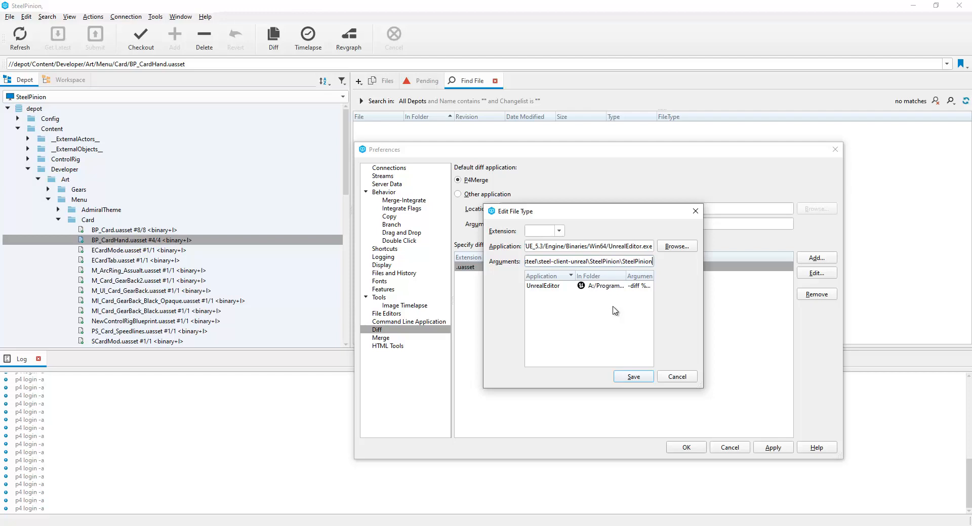
type(".uproject -dif")
mouse_move(645, 262)
left_mouse_down()
mouse_move(493, 262)
mouse_move(642, 262)
left_mouse_up()
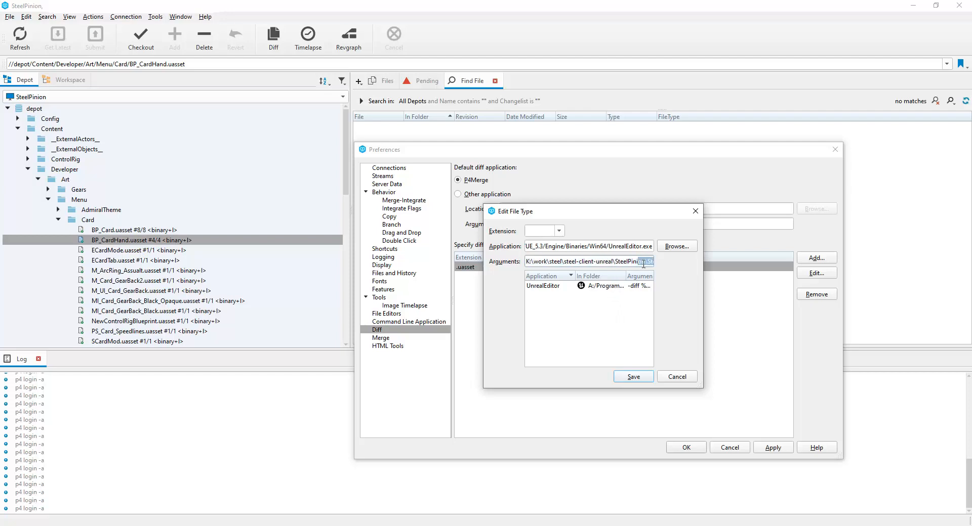
left_click(632, 377)
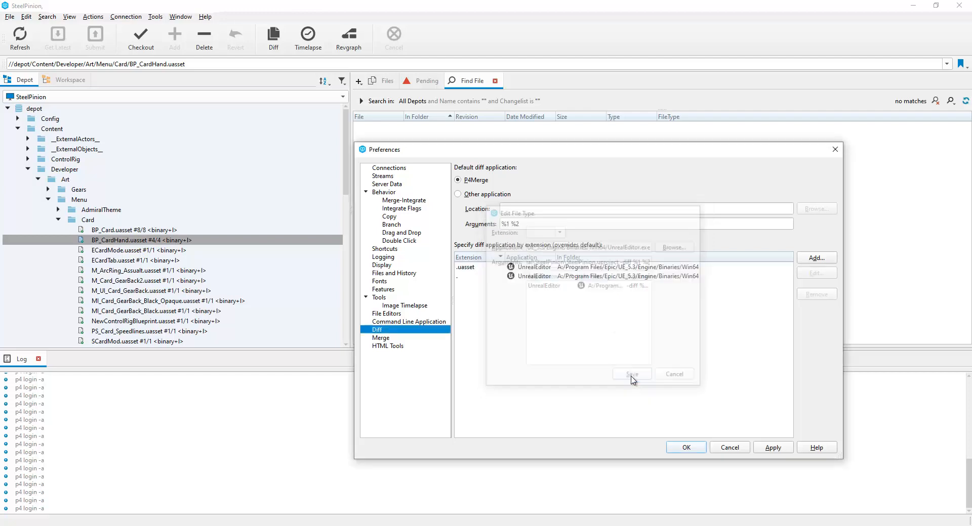
Step: Examine the added UnrealEditor entry in a widened Edit File Type dialog, comparing its arguments with the original ones, and cancel without saving
left_click(541, 276)
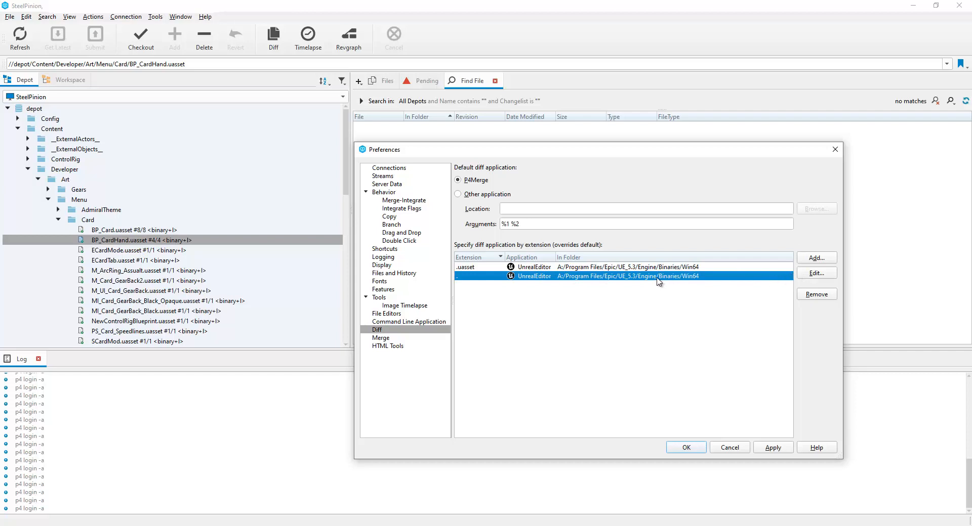
left_click(823, 276)
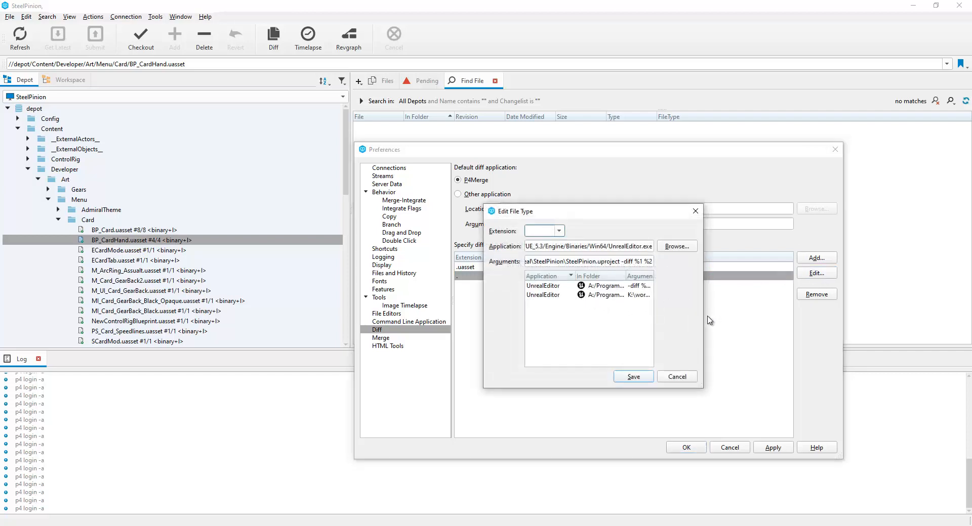
left_click_drag(703, 318, 822, 318)
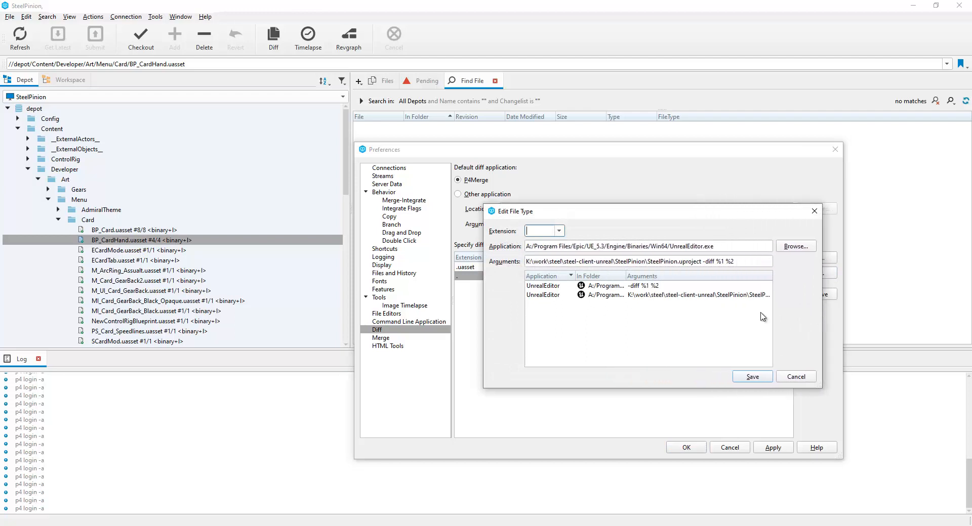
left_click(616, 298)
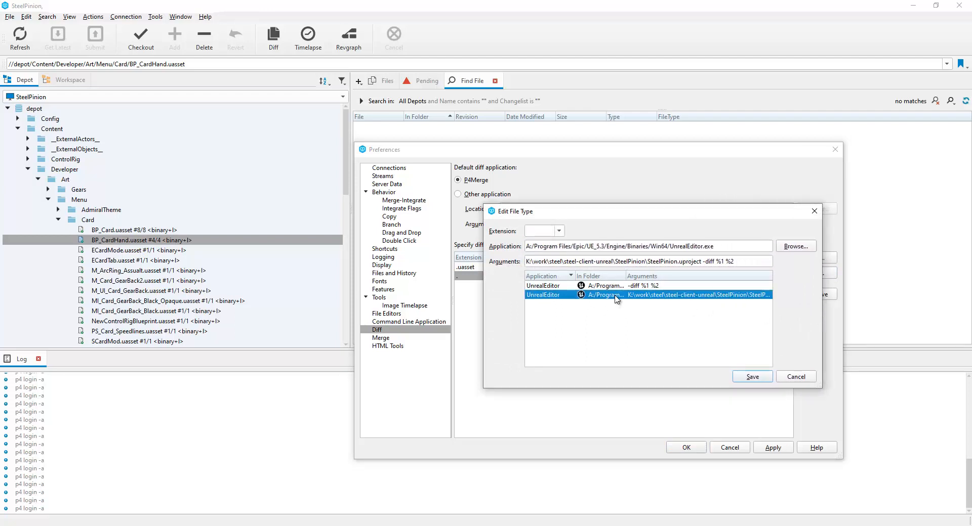
left_click(655, 286)
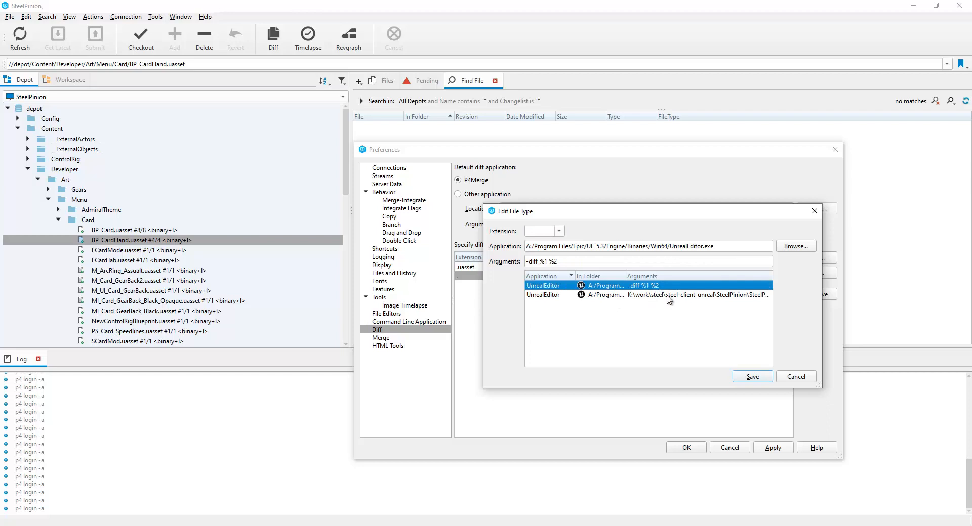
left_click(672, 298)
left_click_drag(731, 216, 601, 208)
left_click_drag(691, 297, 871, 299)
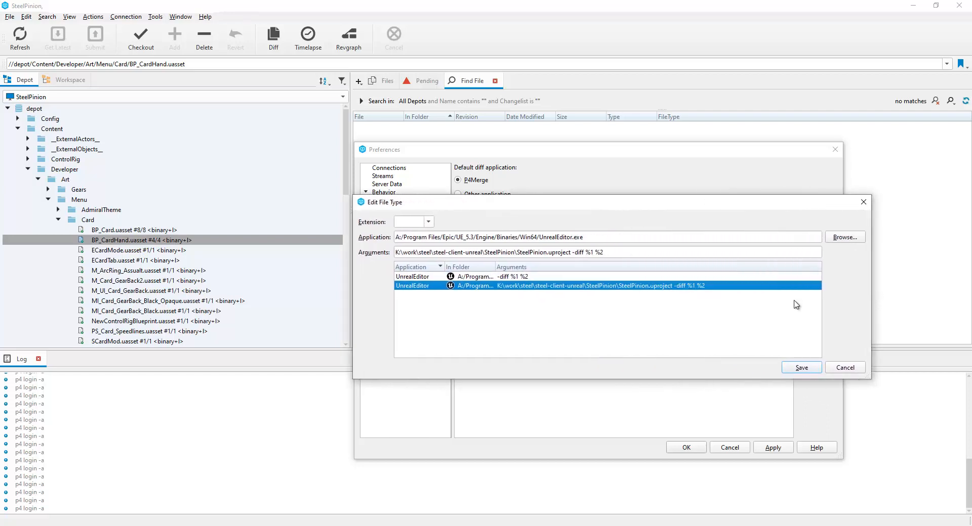
left_click(559, 278)
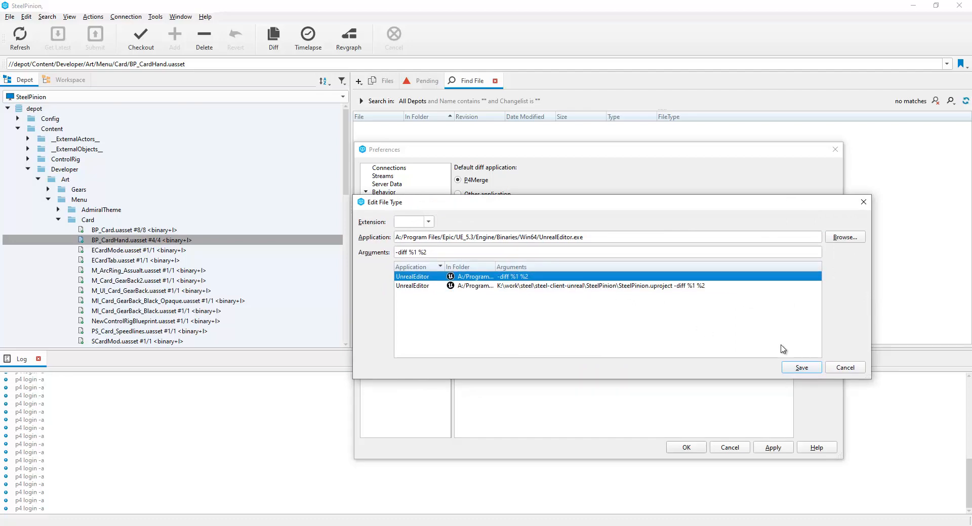
left_click(443, 286)
left_click(443, 277)
left_click(444, 286)
left_click(845, 368)
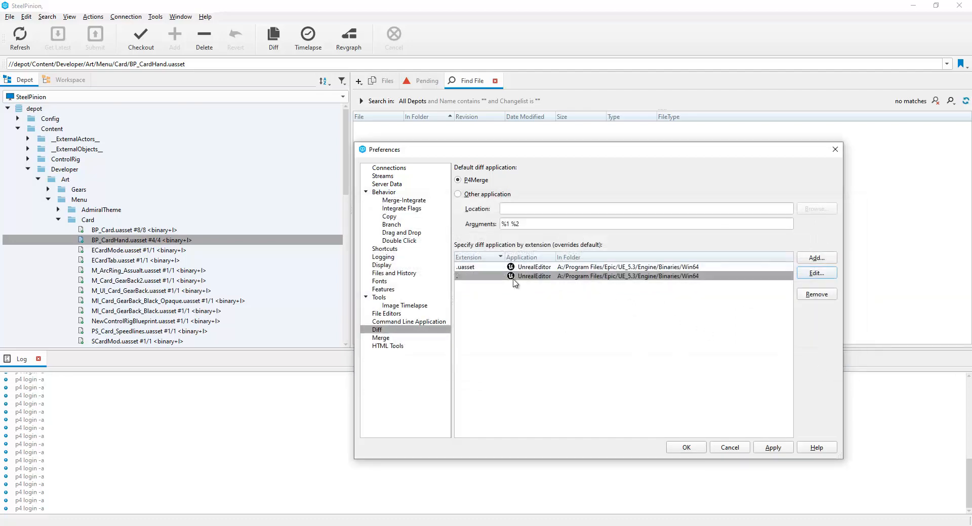
Step: Check the file type settings of the .uasset entry and of the entry without an extension name, cancelling each without changes
left_click(511, 267)
left_click(812, 273)
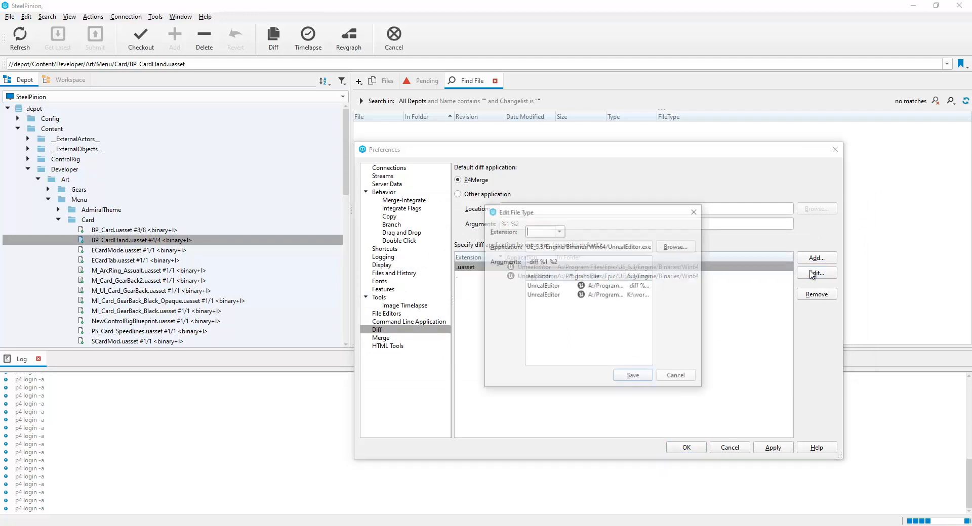
left_click(677, 377)
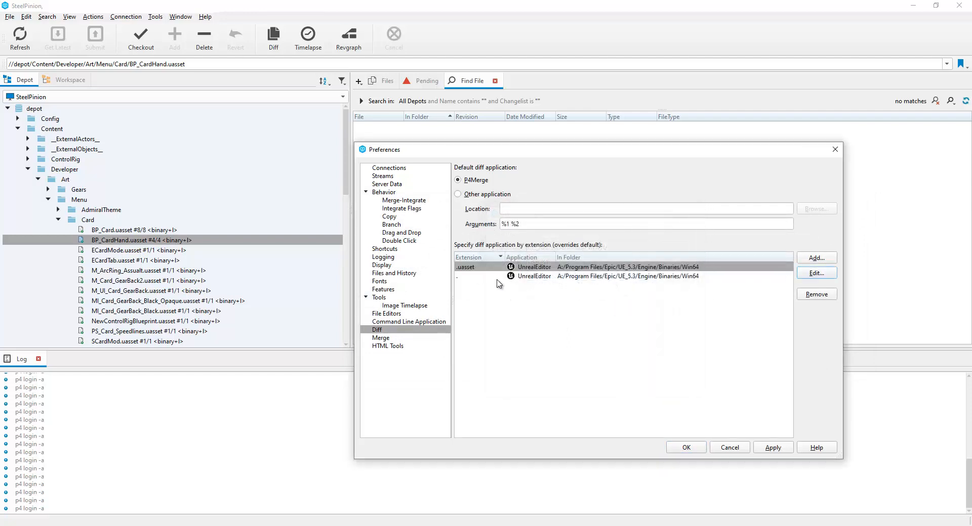
left_click(674, 277)
left_click(816, 273)
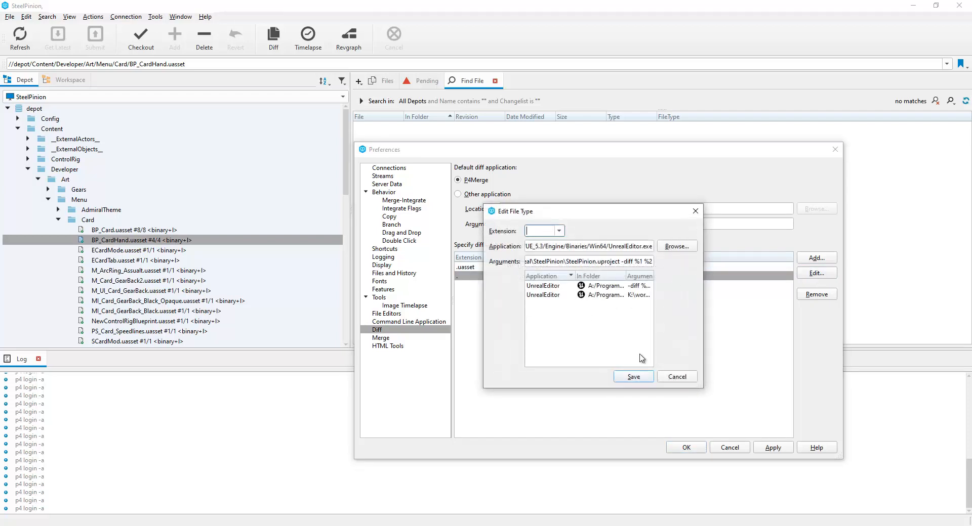
left_click(675, 377)
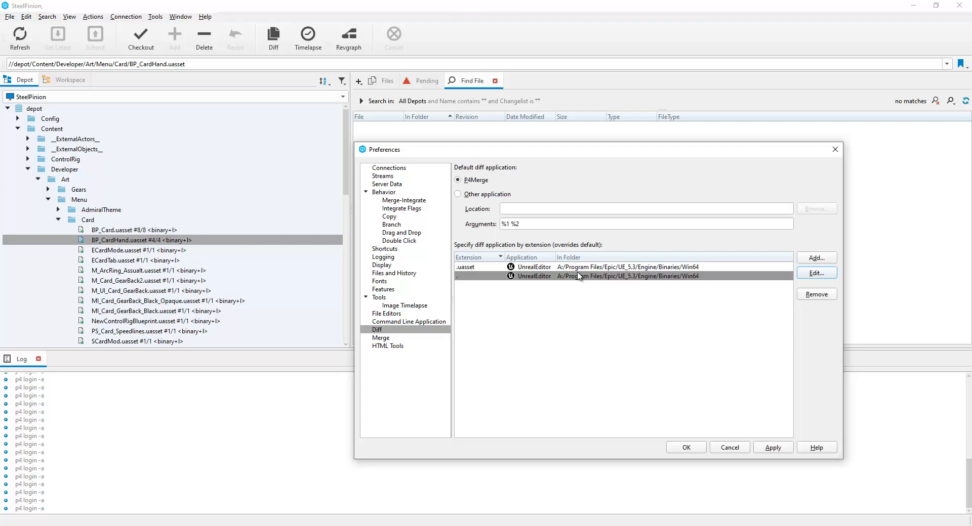
Step: Remove the UnrealEditor diff entry that has no extension name from the list of diff applications
left_click(583, 267)
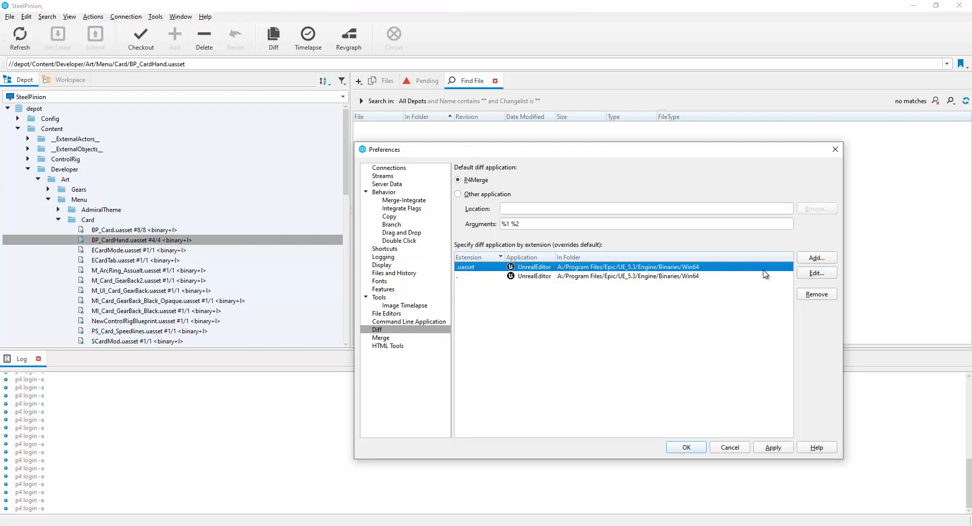
left_click(602, 278)
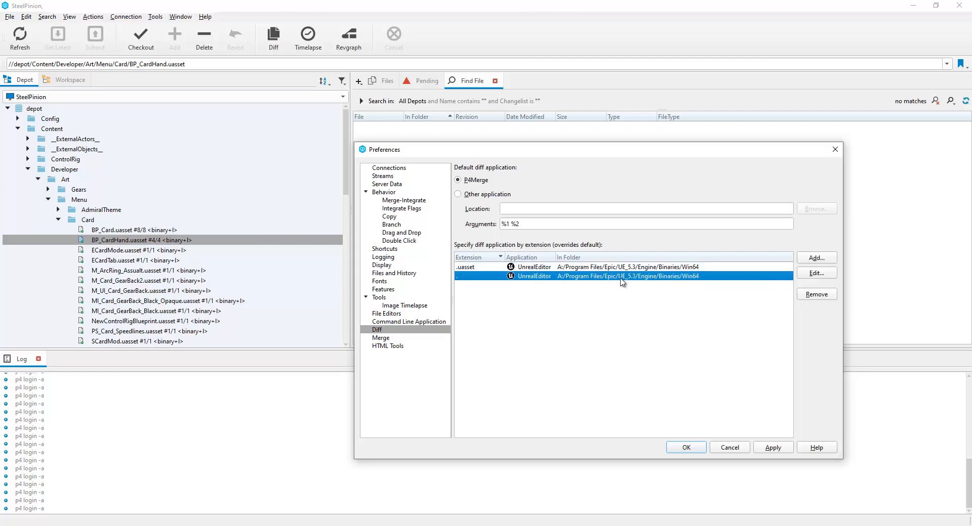
left_click(812, 298)
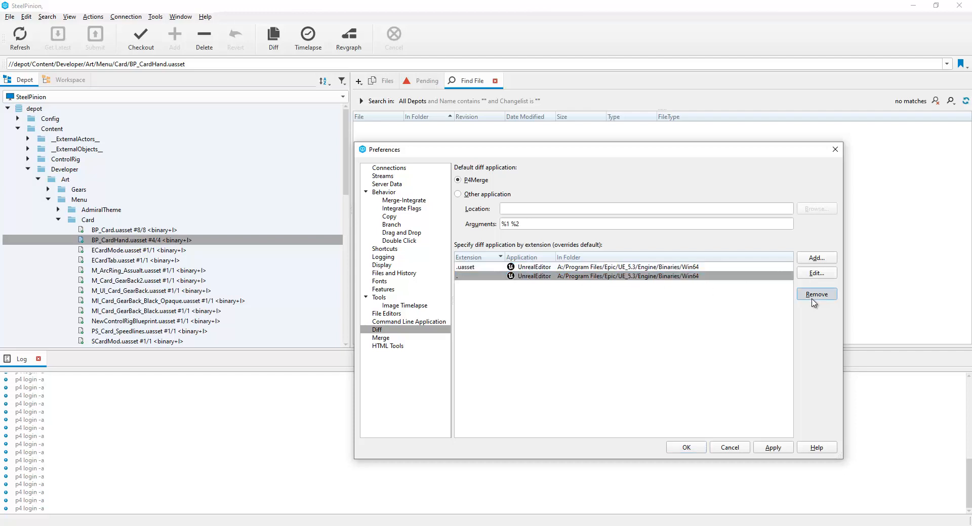
Step: Try to edit the .uasset diff entry, putting K:\work\steel\steel-client-unreal\SteelPinion\SteelPinion.uproject before "-diff %1 %2" in its arguments, and save
left_click(597, 267)
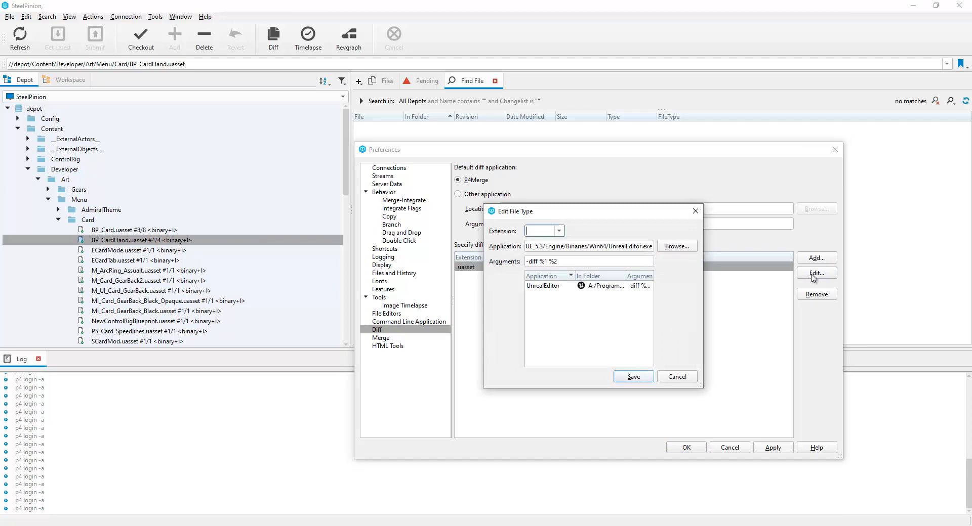
left_click(545, 286)
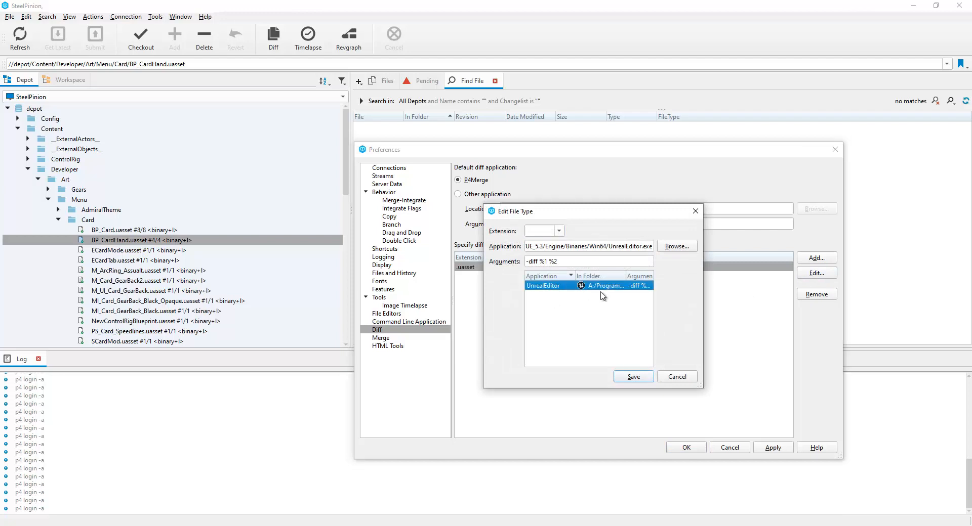
left_click(639, 298)
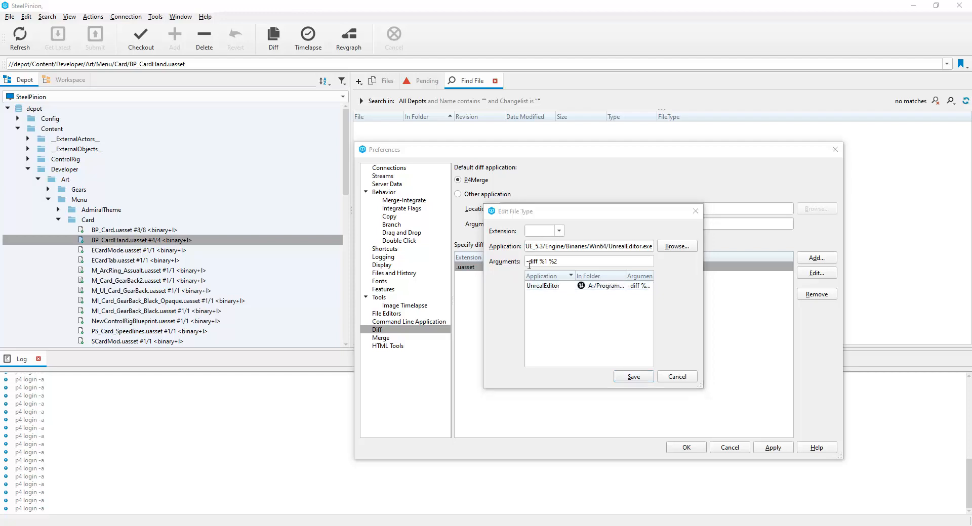
left_click(528, 263)
type("K:\\work\\steel\\steel-client-unreal\\SteelPinion")
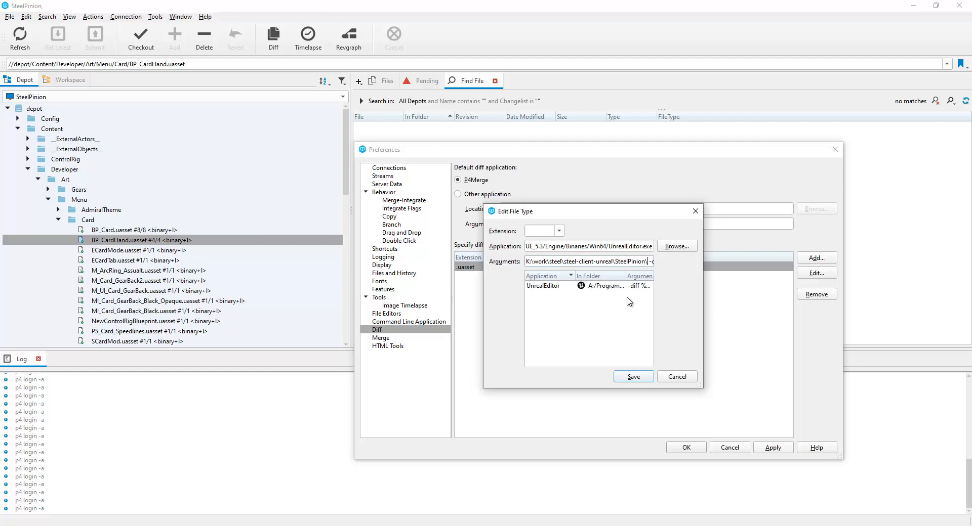
type("Steel")
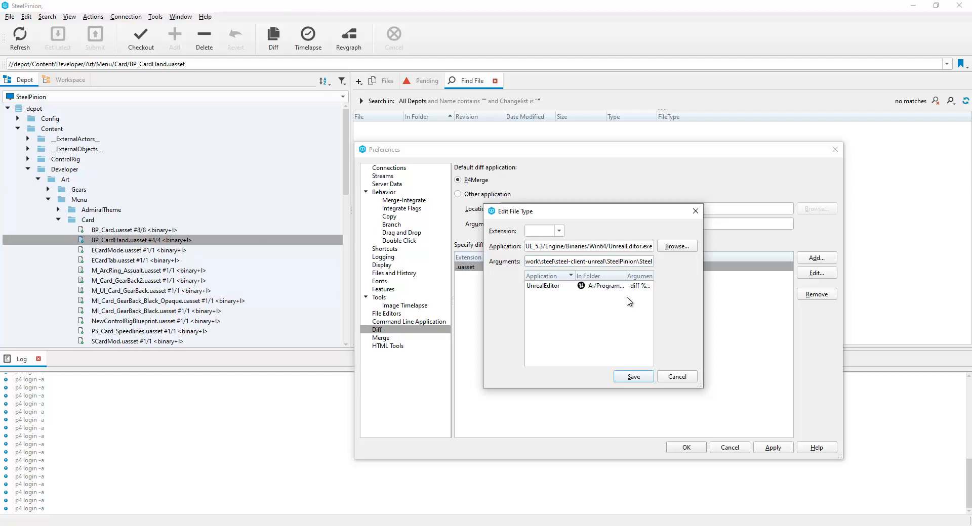
type("pinion")
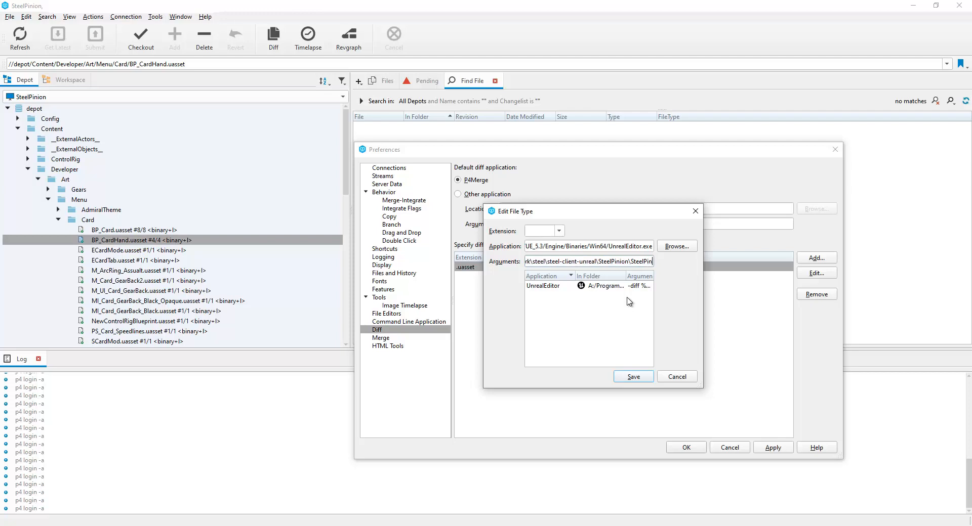
type(".uproject")
left_click(634, 377)
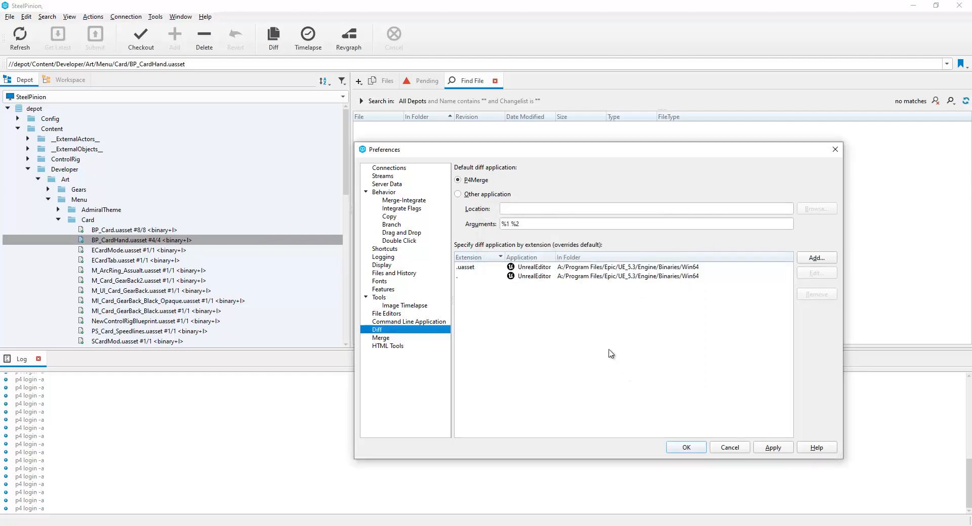
Step: Check the arguments saved for the .uasset diff entry and cancel without changes
left_click(639, 277)
left_click(640, 269)
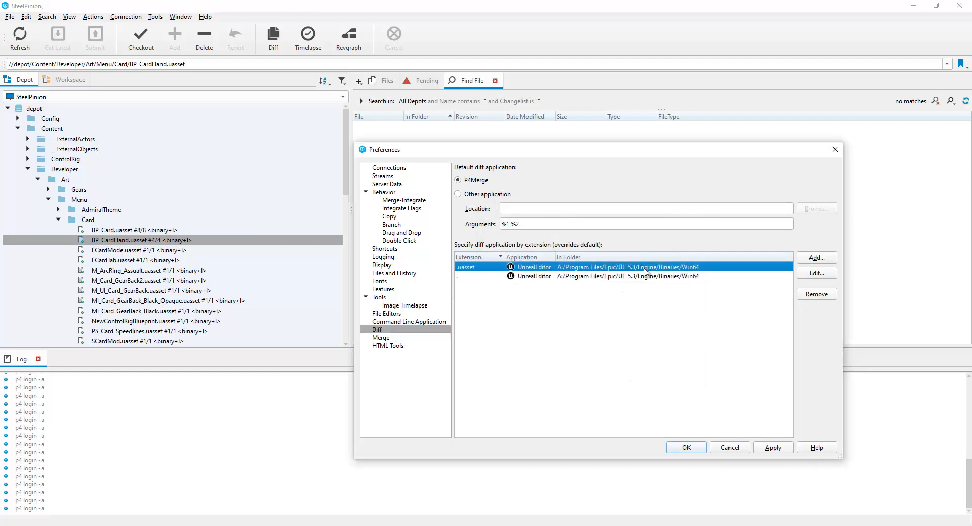
left_click(807, 275)
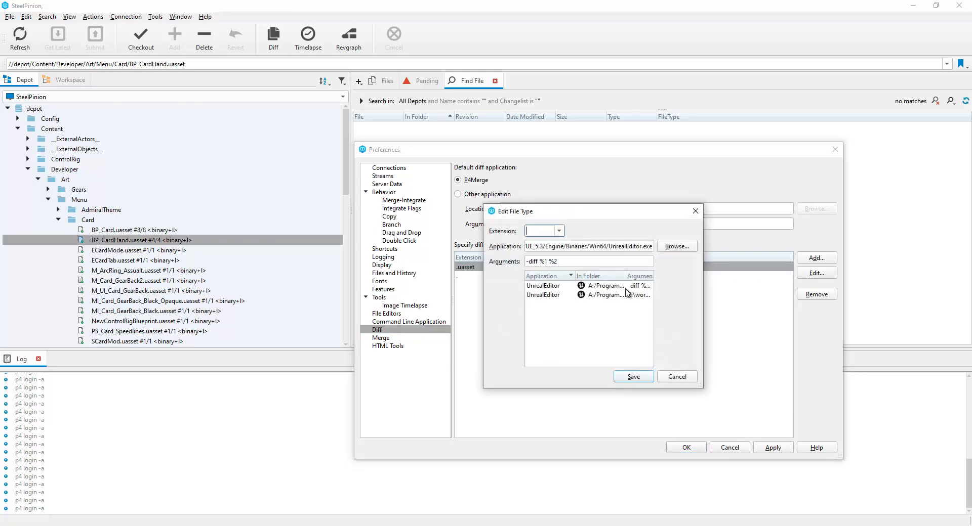
left_click(672, 377)
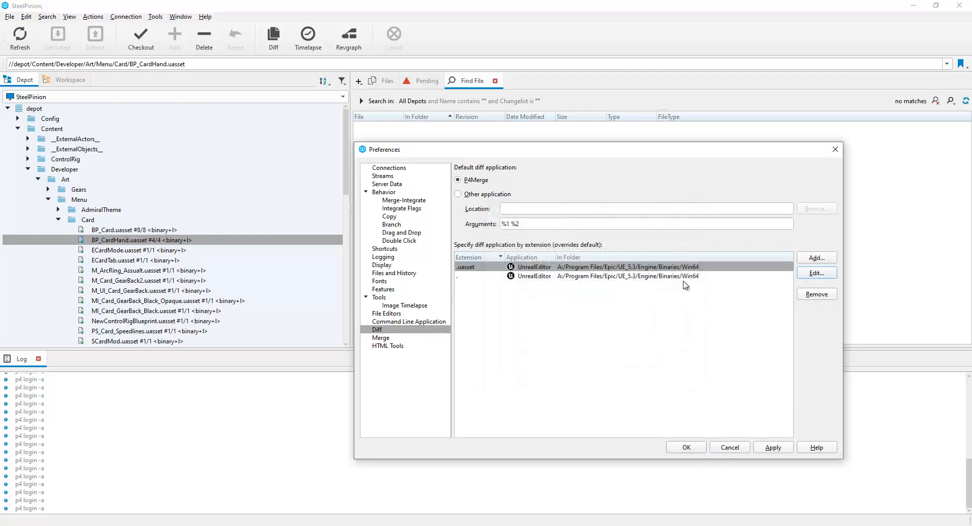
Step: Copy the full arguments with the SteelPinion.uproject path from the entry without an extension name, then cancel its editing
left_click(684, 276)
left_click(810, 275)
left_click(581, 265)
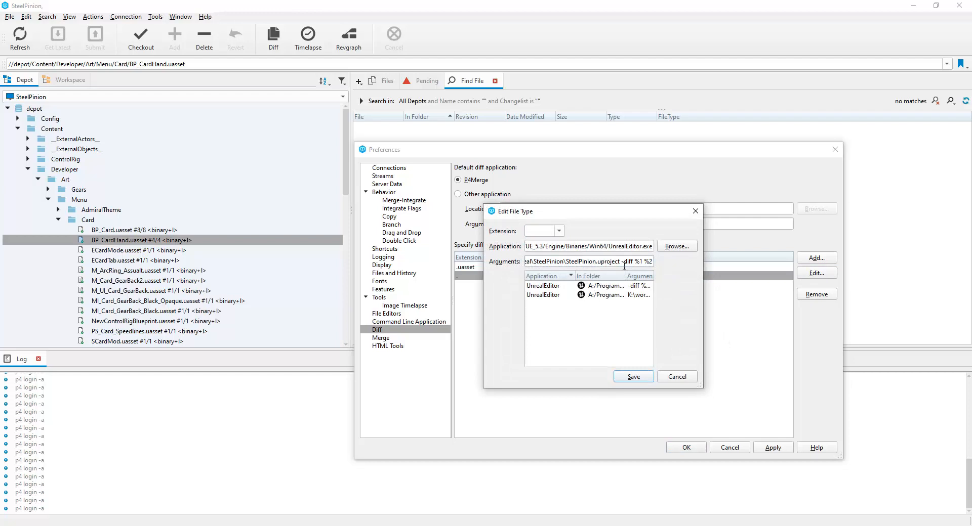
triple_click(626, 266)
left_click(678, 379)
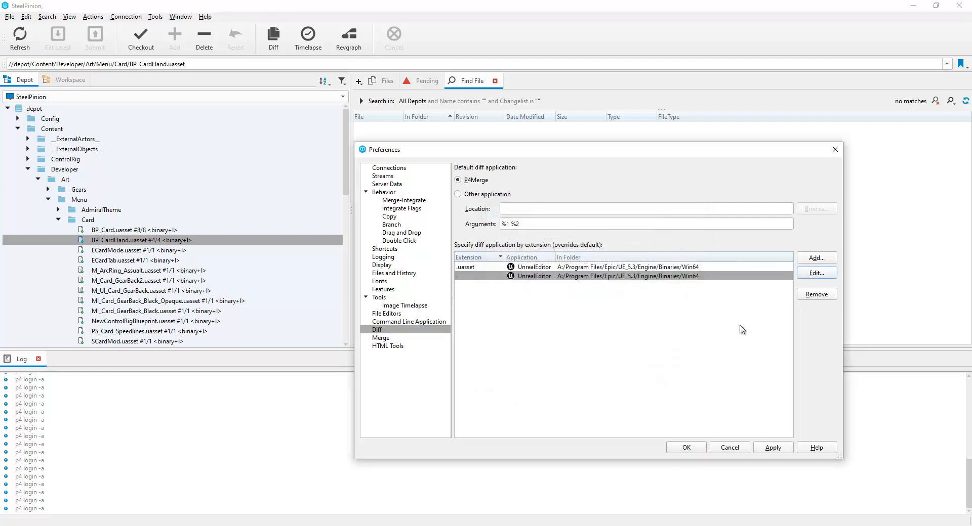
Step: Remove both UnrealEditor entries from the list of diff applications by extension
left_click(730, 269)
left_click(819, 295)
left_click(819, 295)
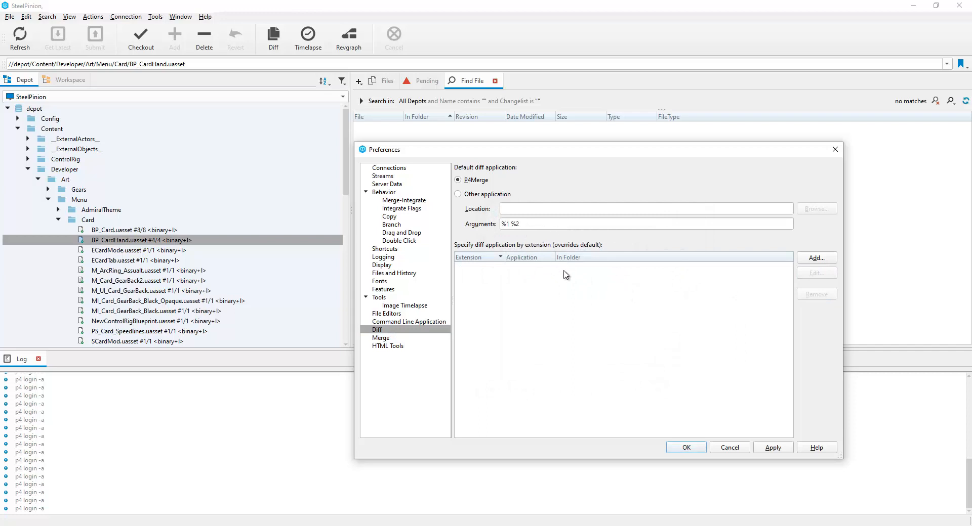
Step: Start a new diff file type for .uasset and replace its default arguments with the copied SteelPinion.uproject -diff %1 %2 line
left_click(817, 258)
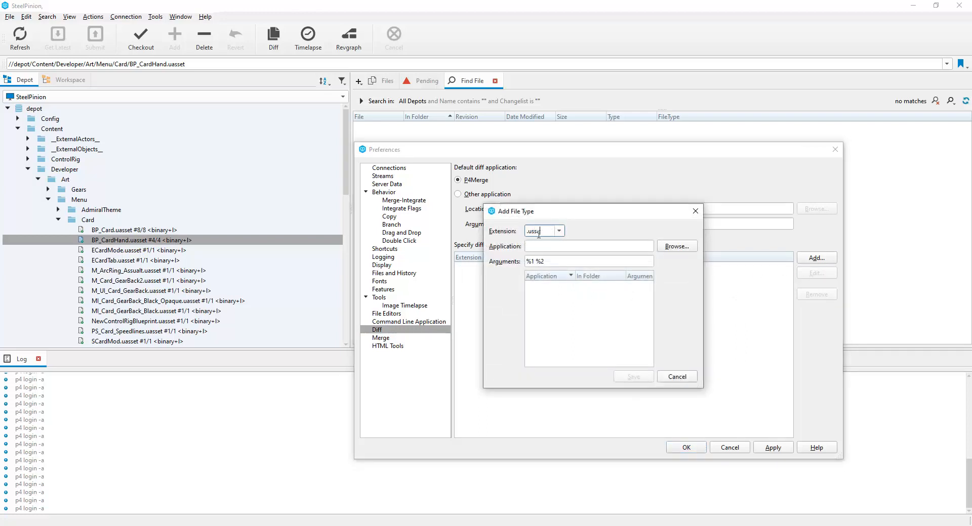
type("ussa")
type("et")
left_click(569, 246)
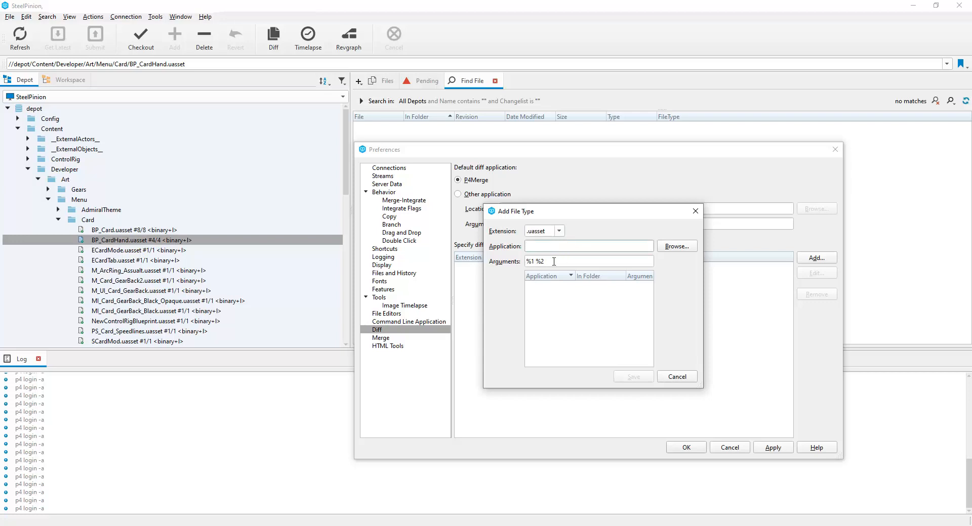
left_click_drag(553, 261, 529, 263)
key("ctrl+v")
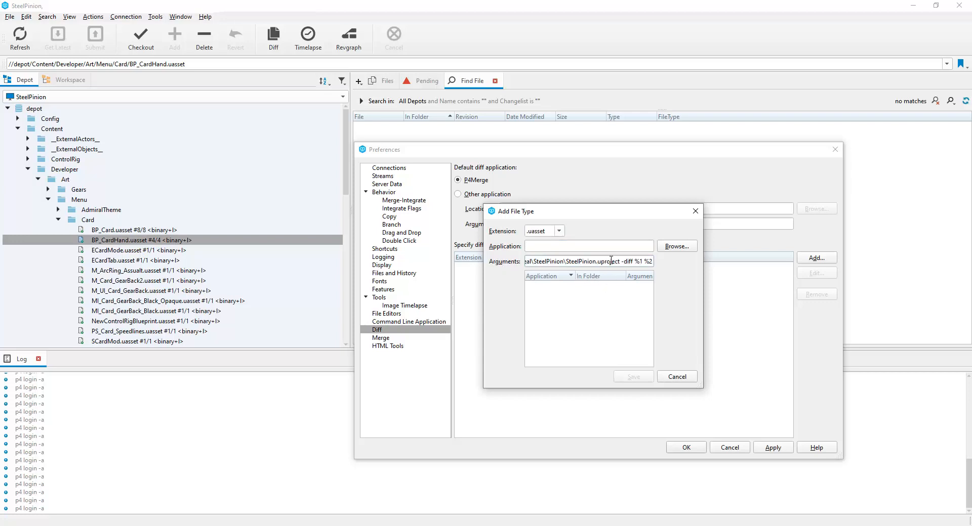
Step: Choose UnrealEditor.exe from the UE_5.3 Engine\Binaries\Win64 folder as the diff application and save the new file type
left_click(670, 248)
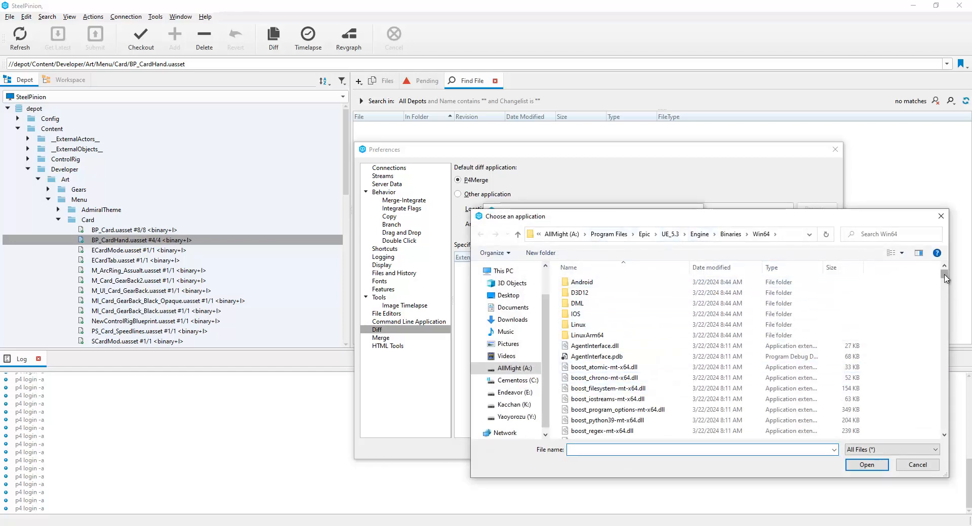
type("unreal")
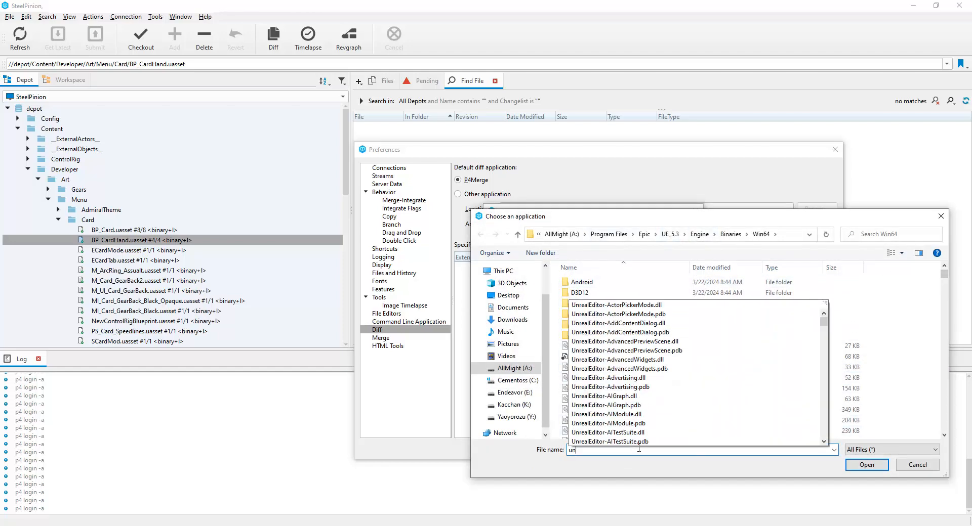
left_click(945, 278)
left_click_drag(945, 277, 943, 292)
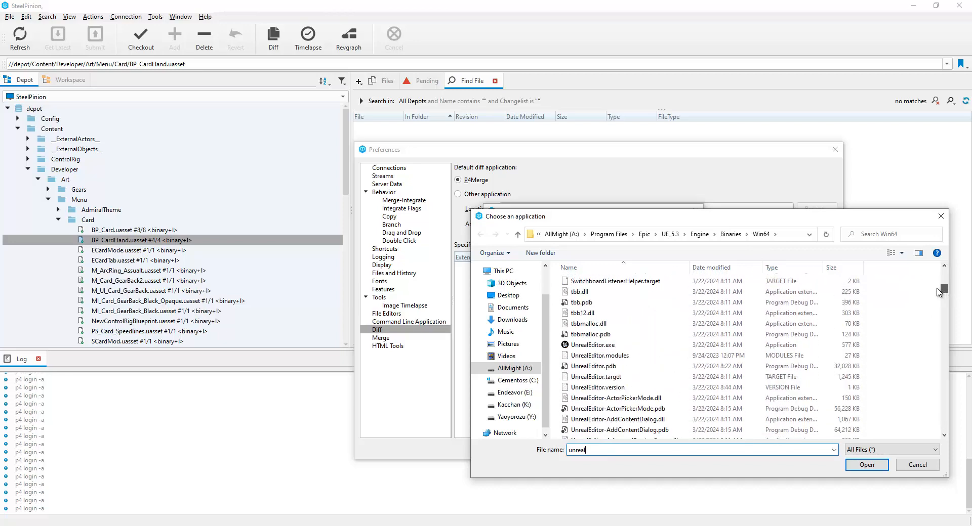
scroll(673, 317, "down", 6)
scroll(673, 317, "down", 3)
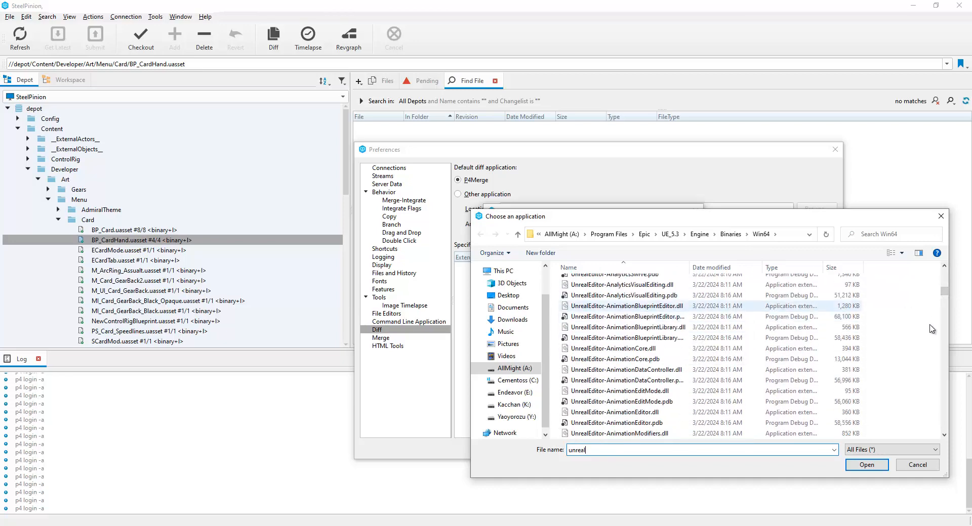
key("Return")
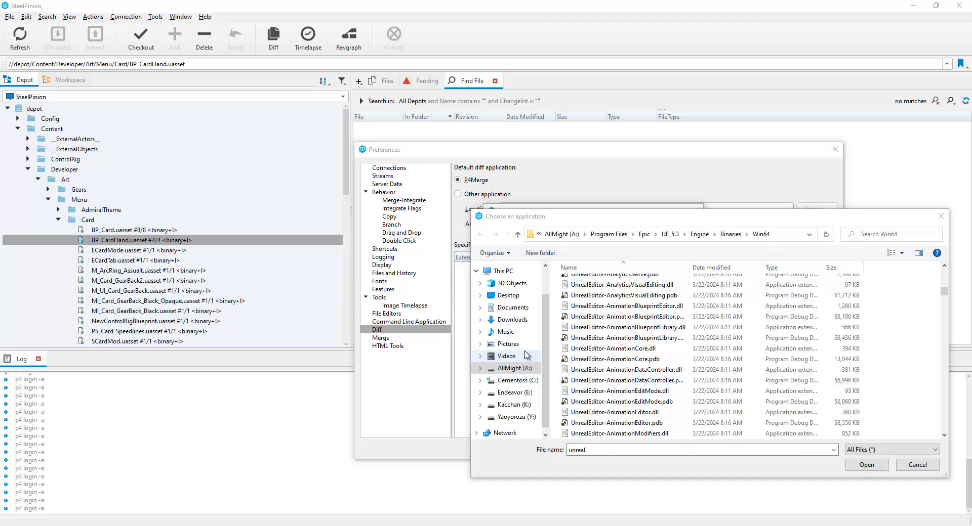
left_click(608, 327)
scroll(637, 355, "up", 10)
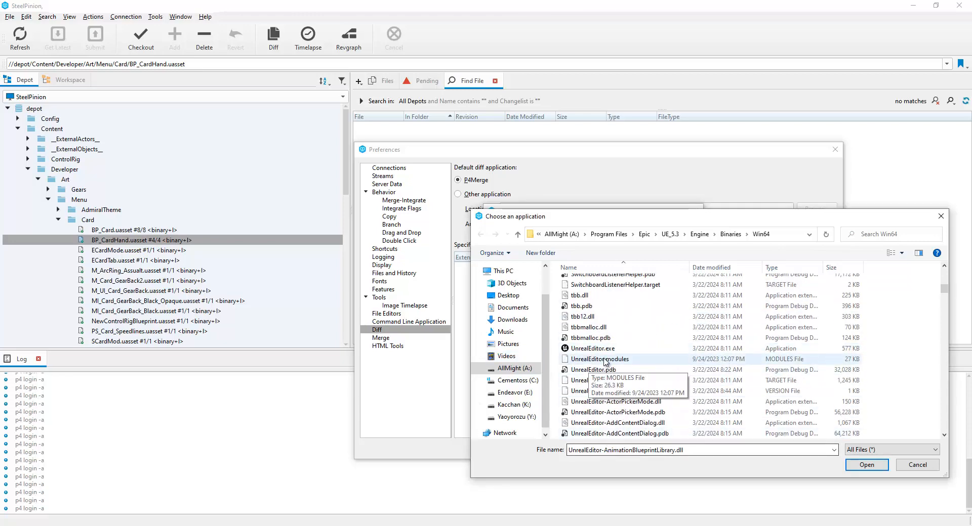
left_click(791, 350)
left_click_drag(945, 287, 945, 293)
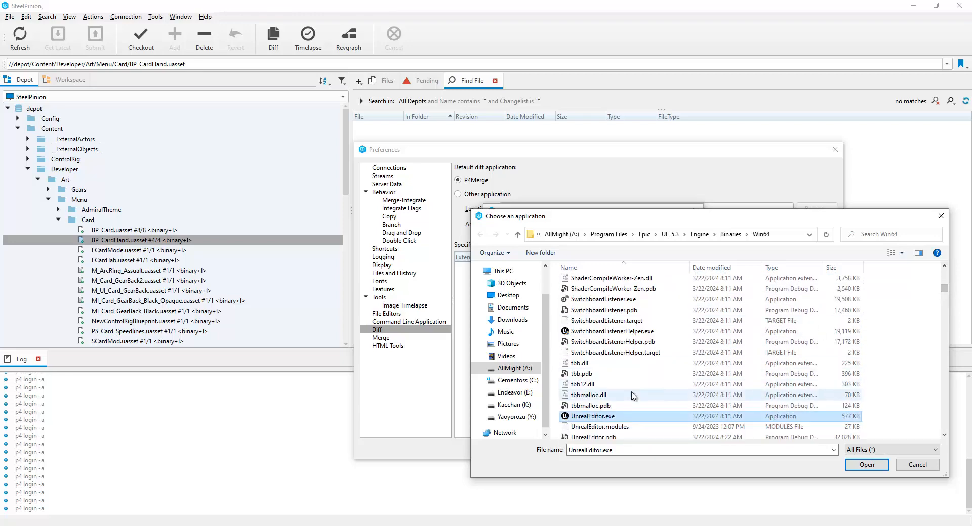
scroll(632, 386, "up", 5)
scroll(632, 384, "down", 6)
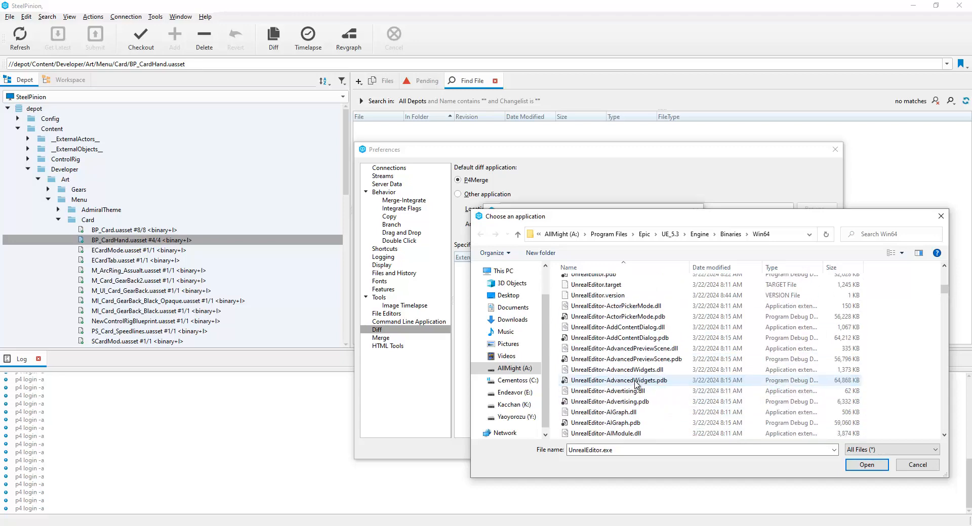
scroll(668, 369, "up", 2)
left_click(866, 465)
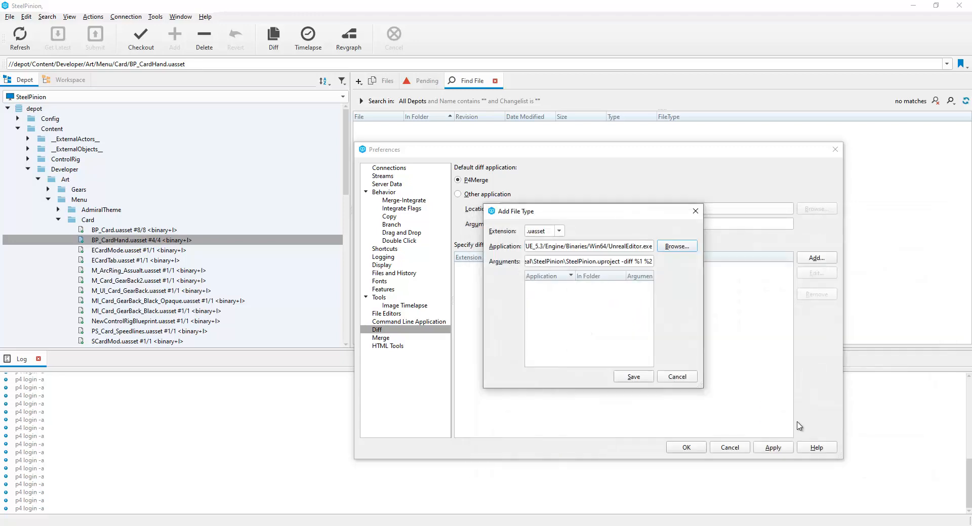
left_click(633, 377)
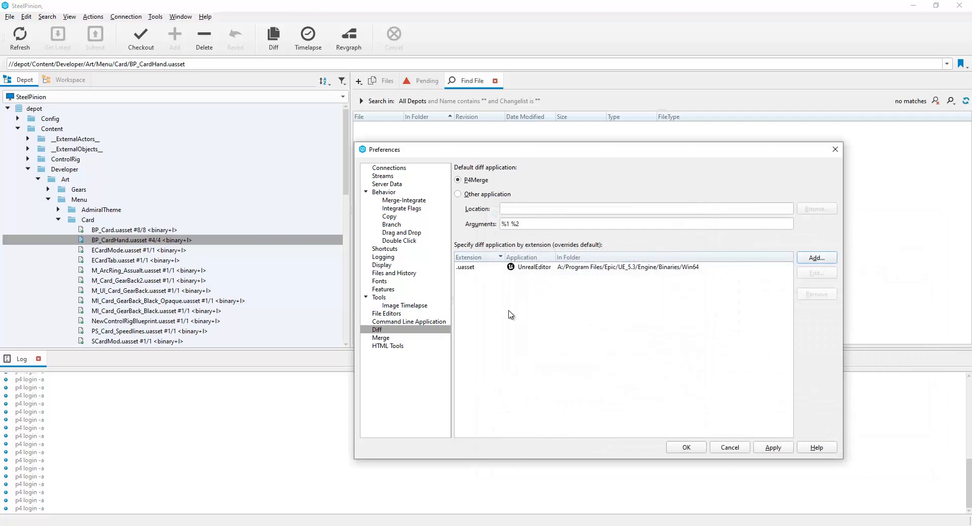
Step: Check the arguments of the new .uasset entry, cancel its editing, and accept the preferences
left_click(561, 268)
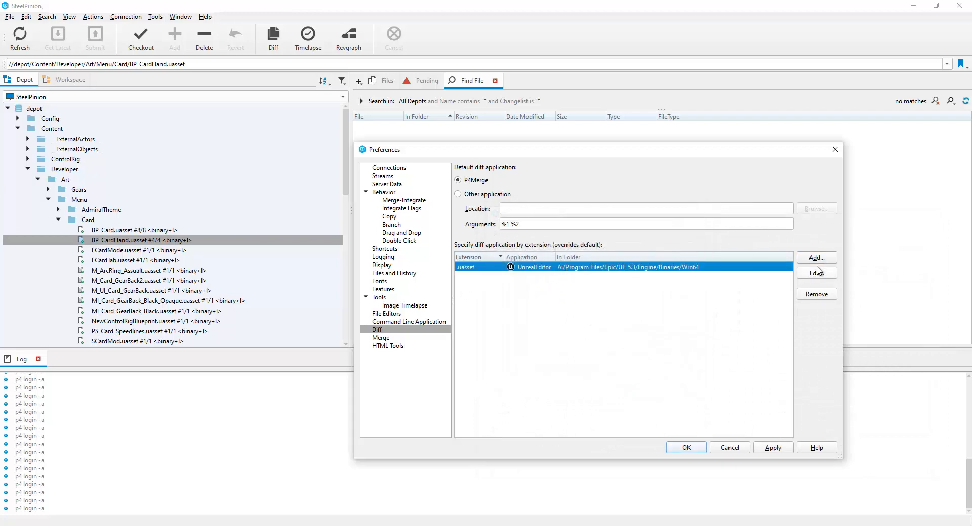
left_click(816, 273)
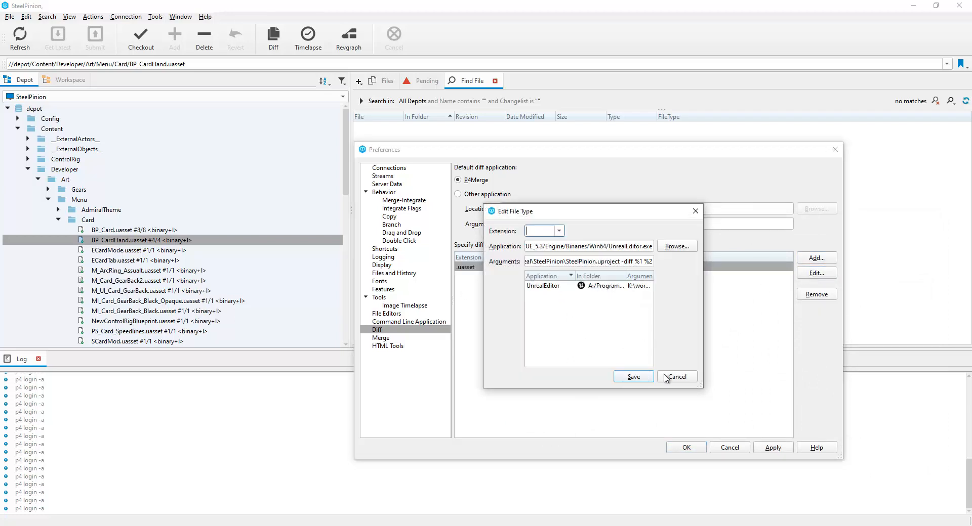
left_click(666, 377)
left_click(696, 448)
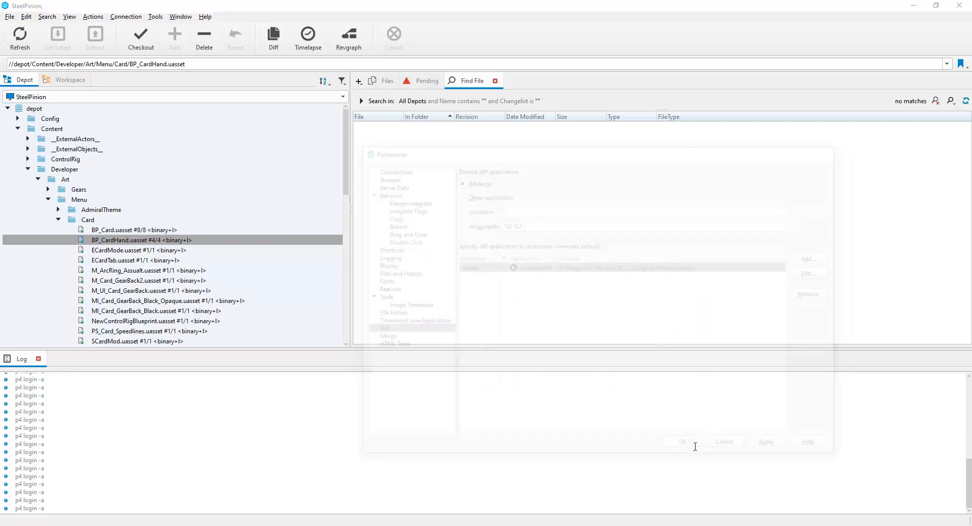
Step: Open the Diff Files dialog for BP_CardHand.uasset in the depot's Card folder
left_click(114, 240)
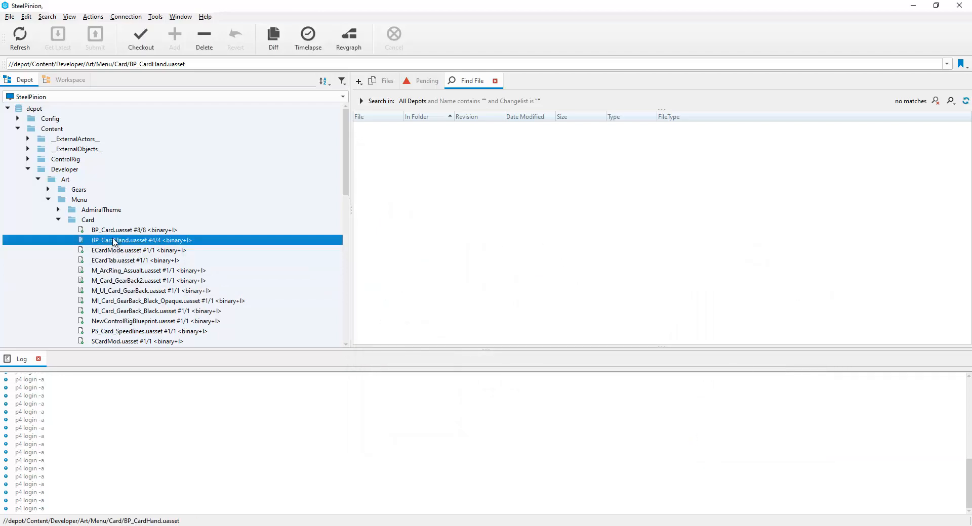
right_click(113, 240)
left_click(172, 384)
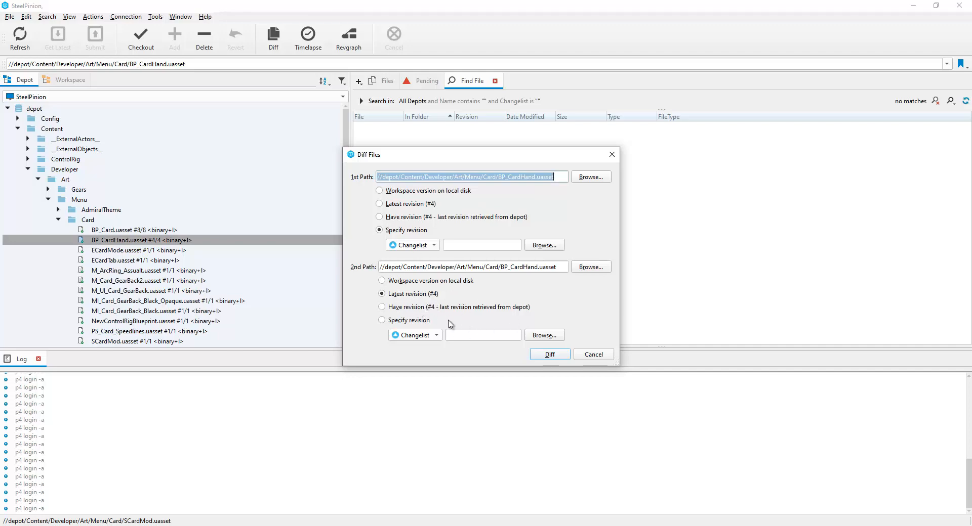
Step: Browse the submitted changelists for the first path and inspect which files changelists 50 and 51 contain
left_click(543, 246)
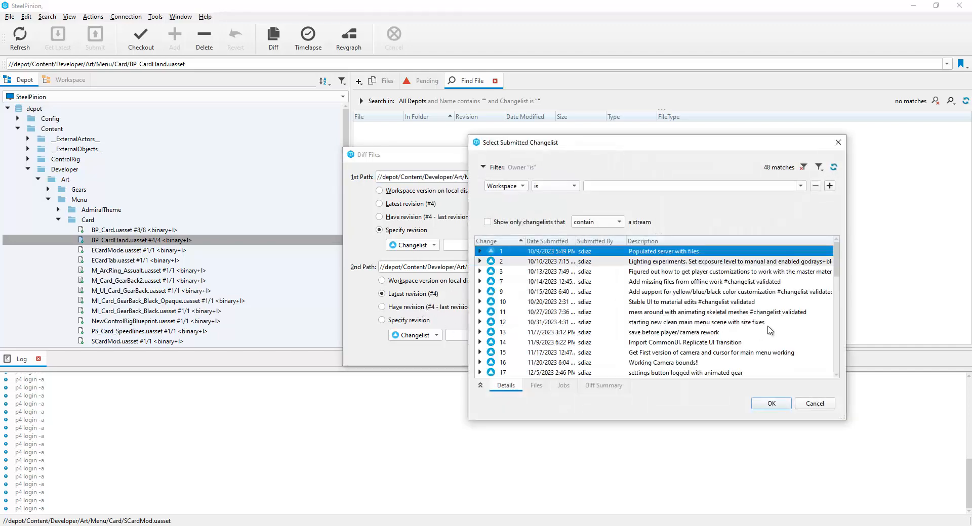
scroll(735, 335, "down", 2)
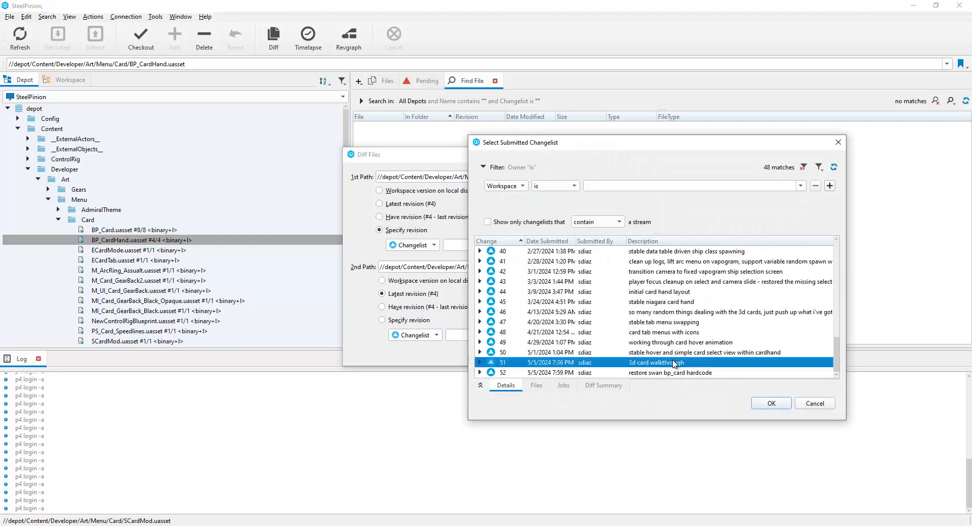
left_click(658, 353)
left_click(480, 353)
scroll(589, 335, "down", 2)
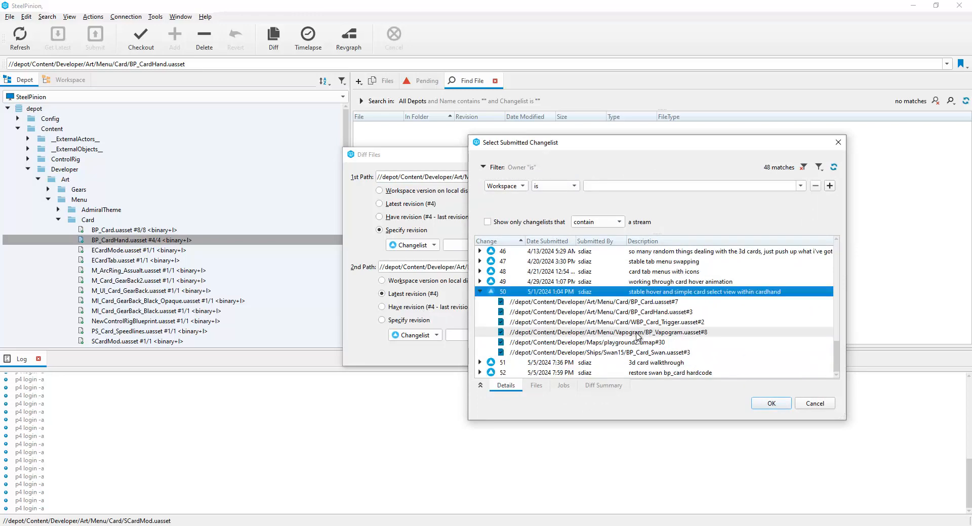
scroll(485, 298, "up", 2)
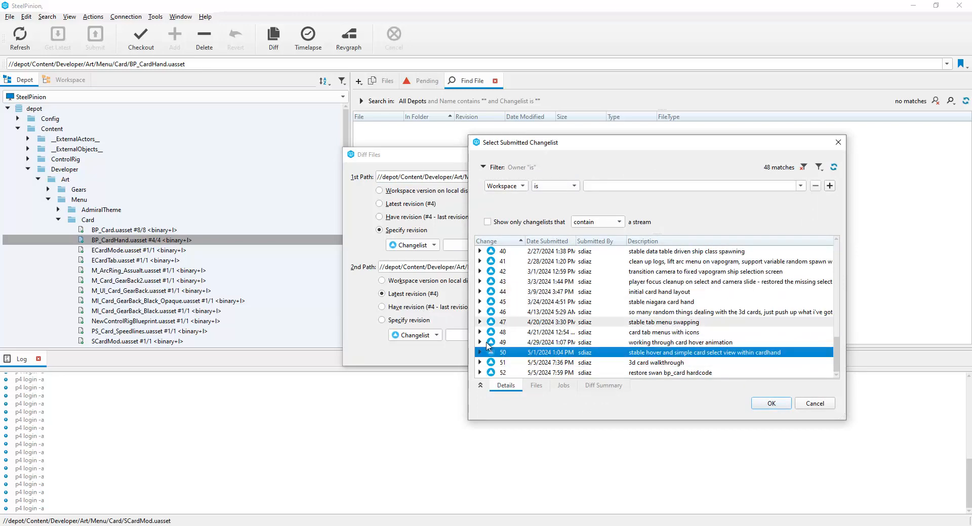
scroll(482, 356, "down", 2)
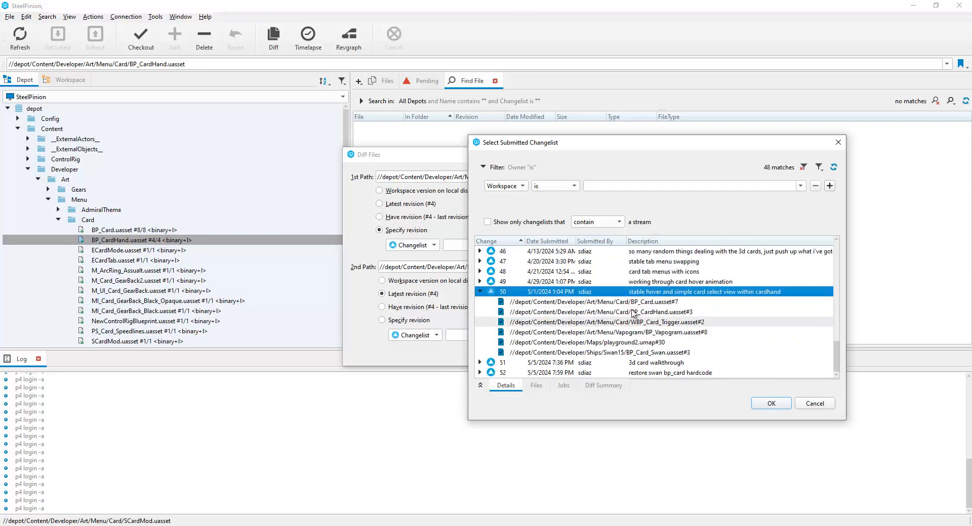
left_click(681, 313)
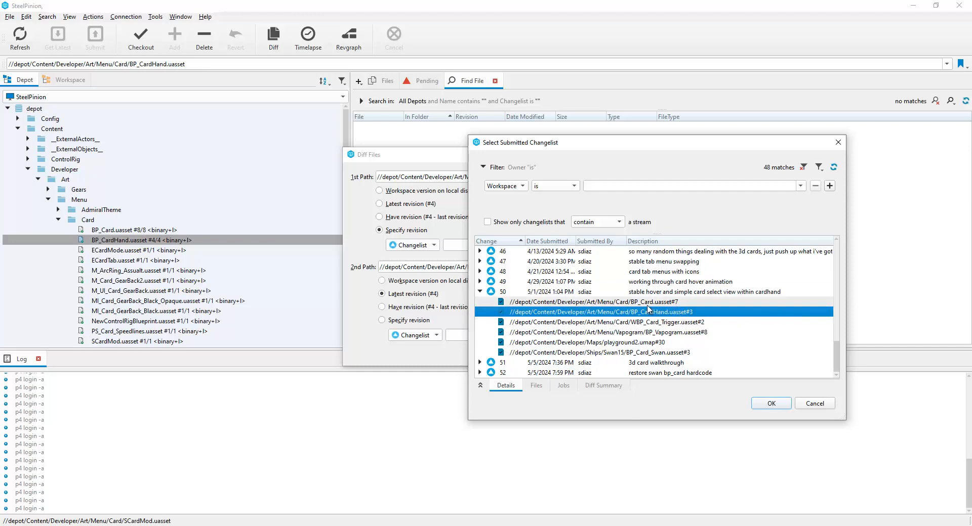
left_click(480, 291)
left_click(479, 362)
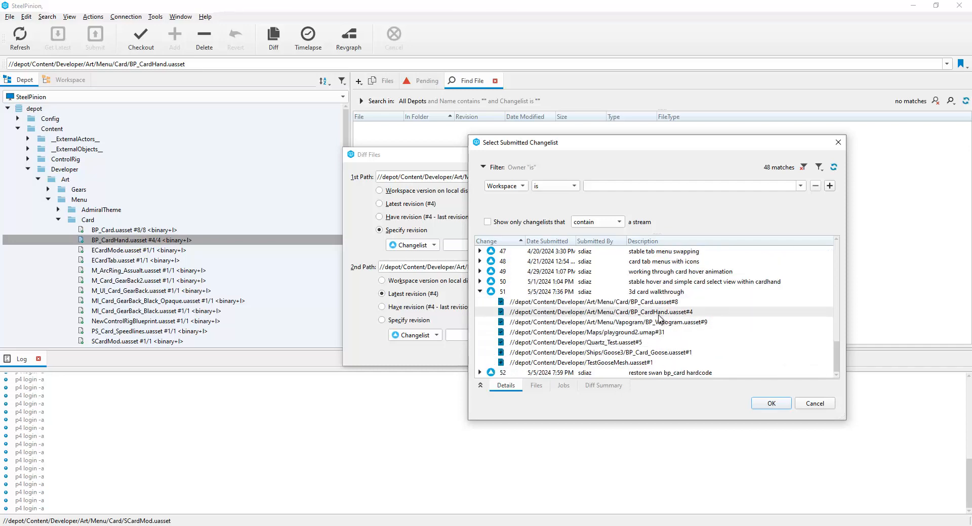
Step: Try to diff BP_CardHand.uasset at changelist 51 against its latest revision, and dismiss the resulting notice
left_click(480, 291)
left_click(510, 363)
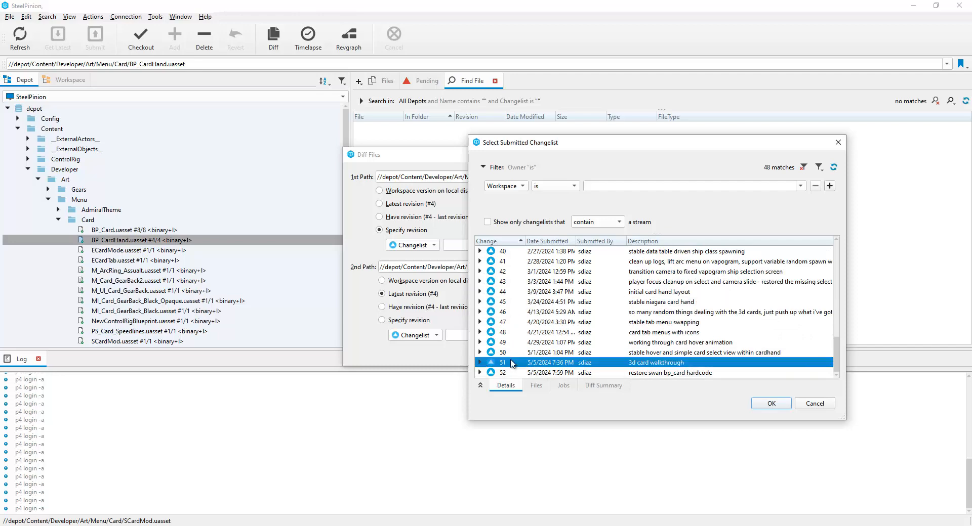
left_click(770, 404)
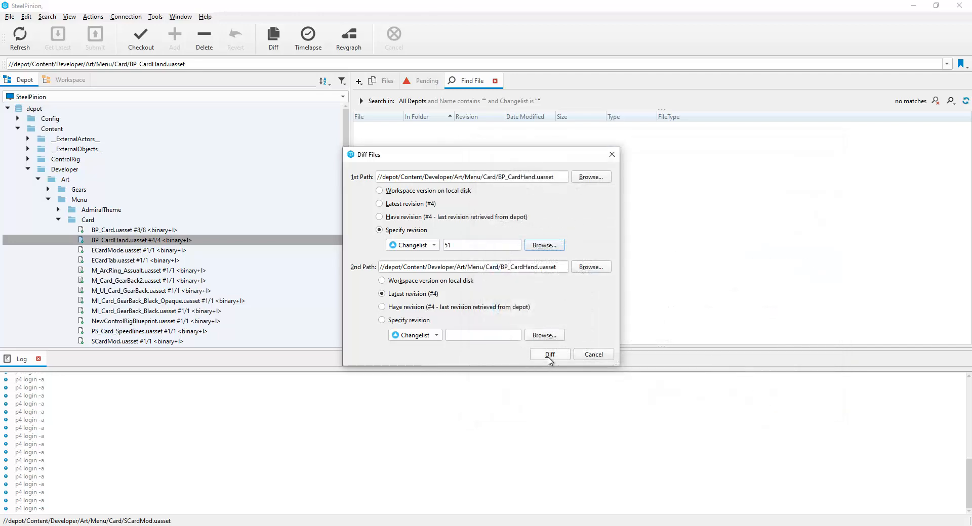
left_click(549, 355)
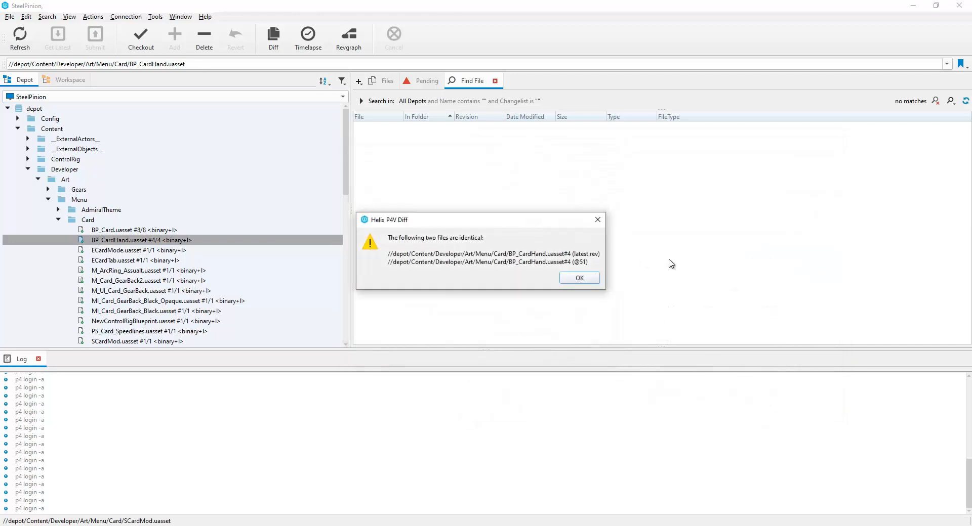
left_click(579, 278)
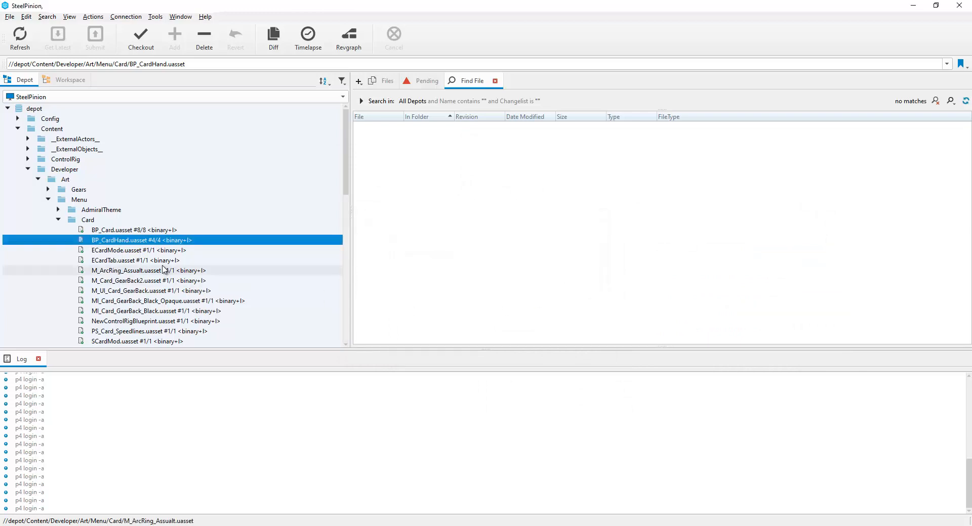
Step: Diff BP_CardHand.uasset against its latest revision, with changelist 50 specified for the first path
right_click(146, 241)
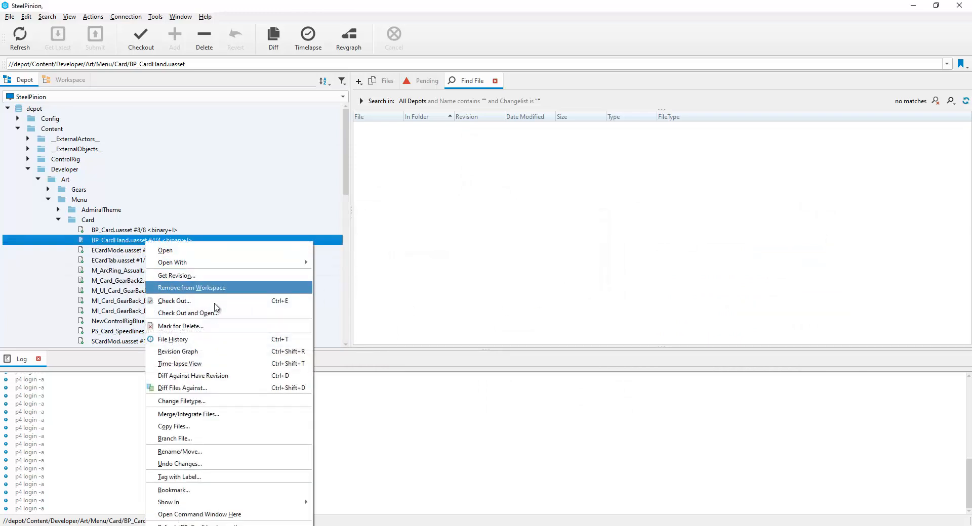
left_click(219, 388)
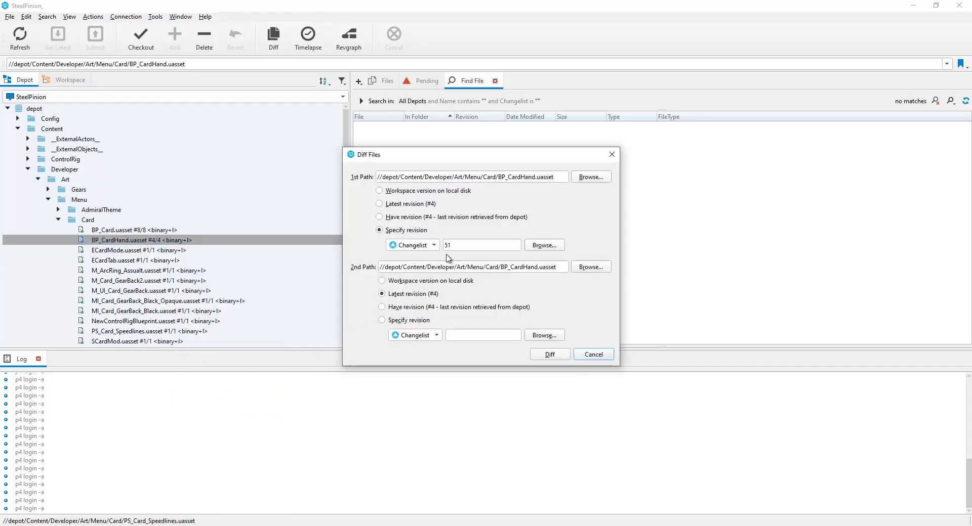
left_click(540, 246)
scroll(517, 359, "down", 12)
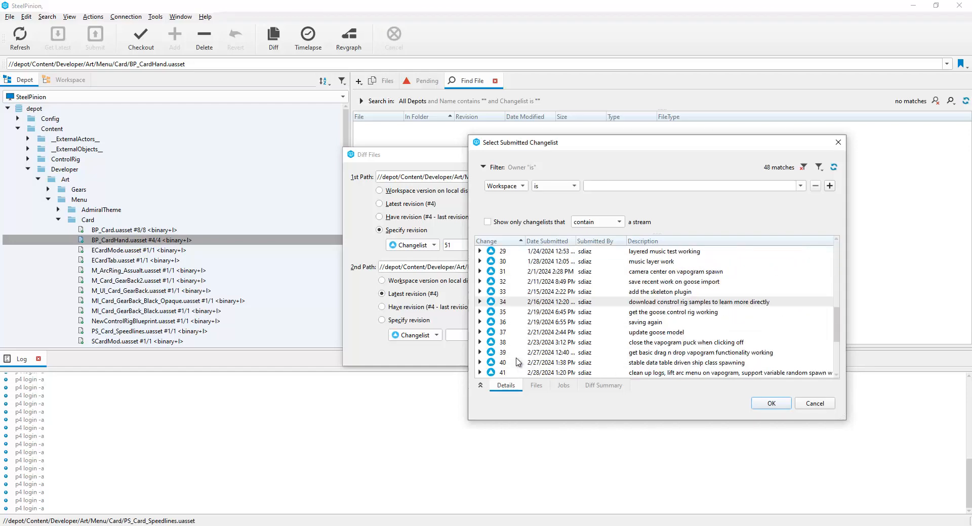
left_click(517, 352)
left_click(769, 404)
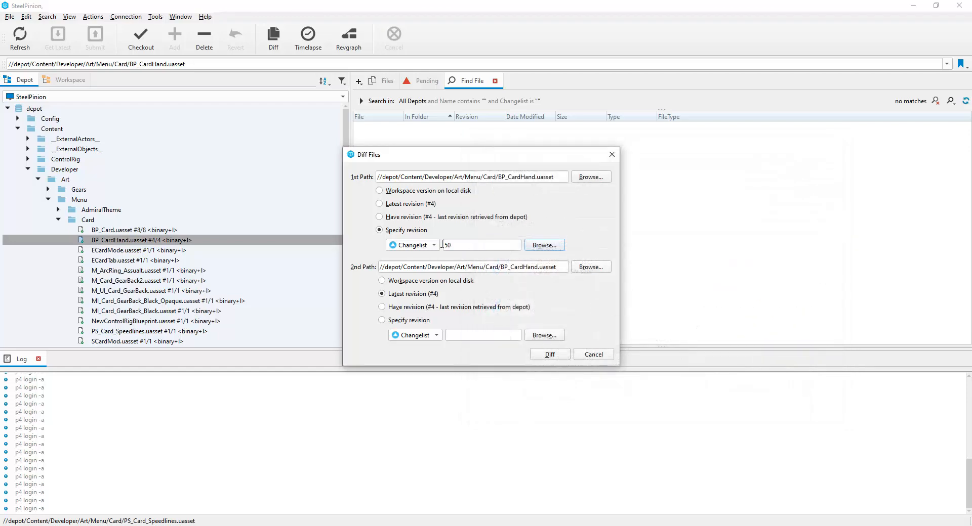
left_click(556, 358)
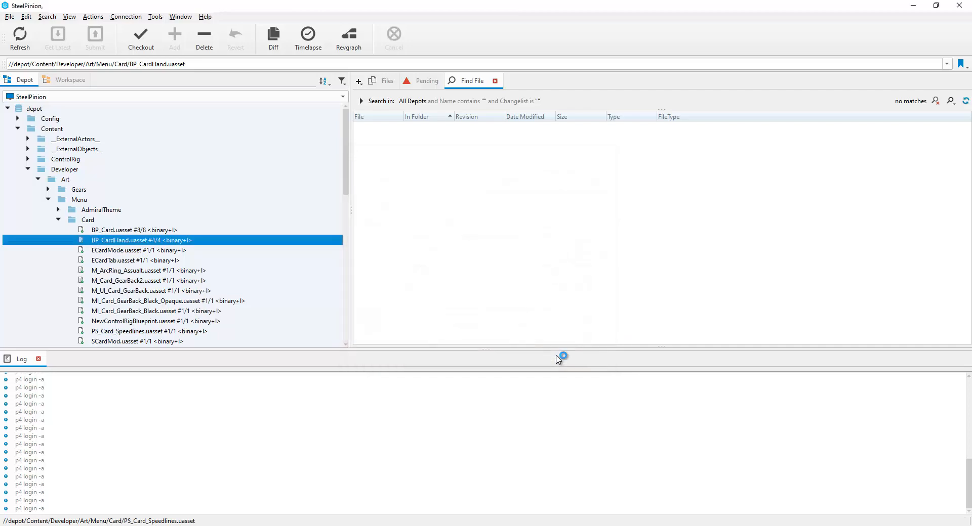
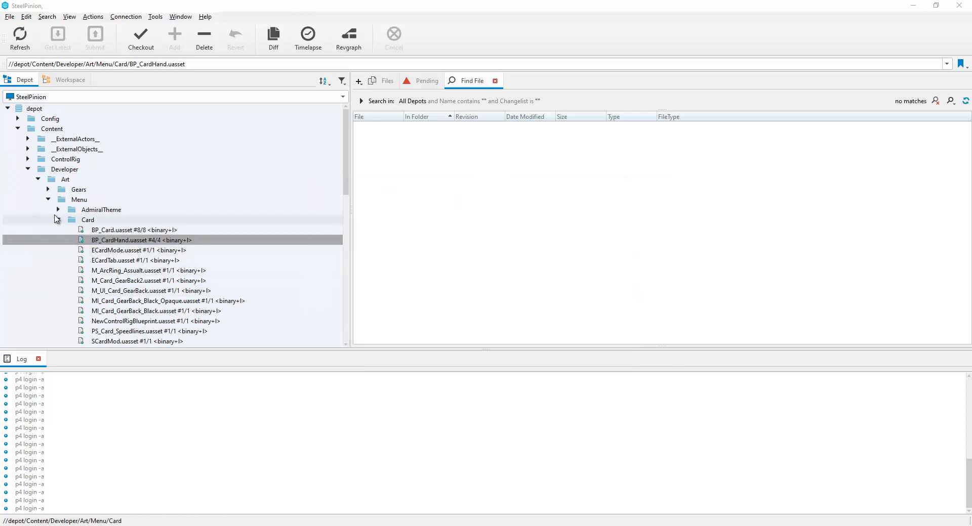
left_click(28, 170)
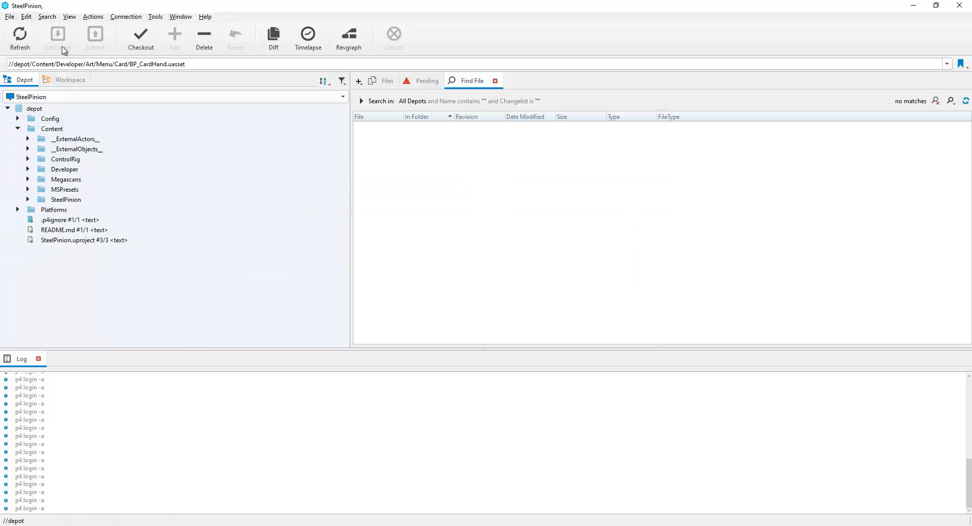
left_click(53, 129)
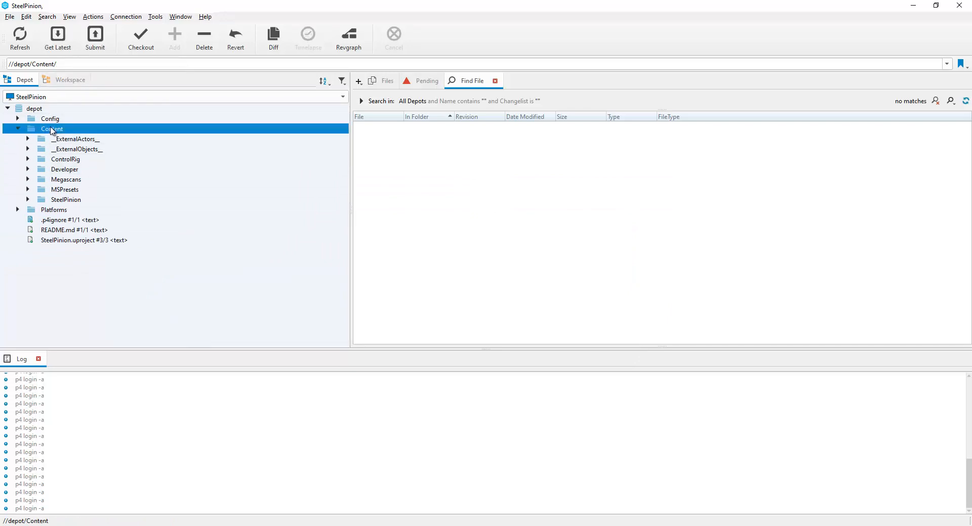
right_click(63, 131)
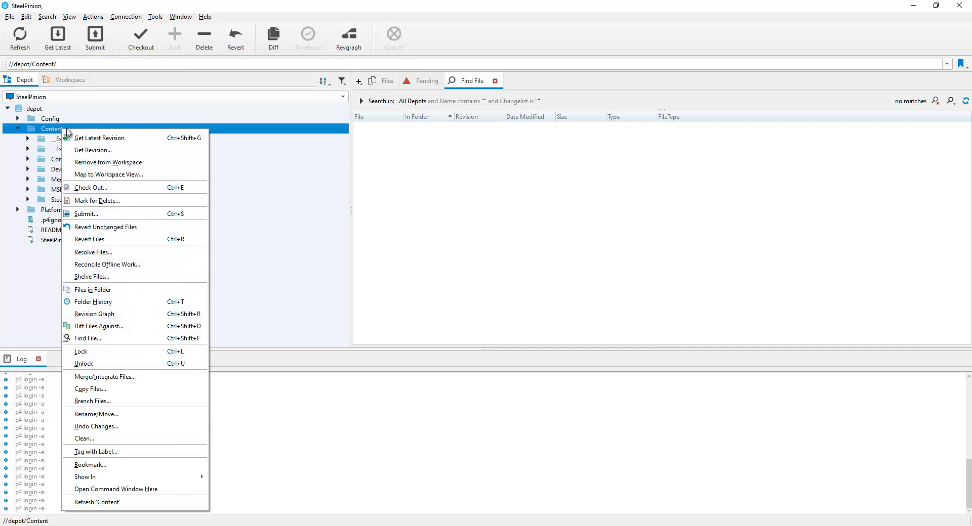
left_click(434, 142)
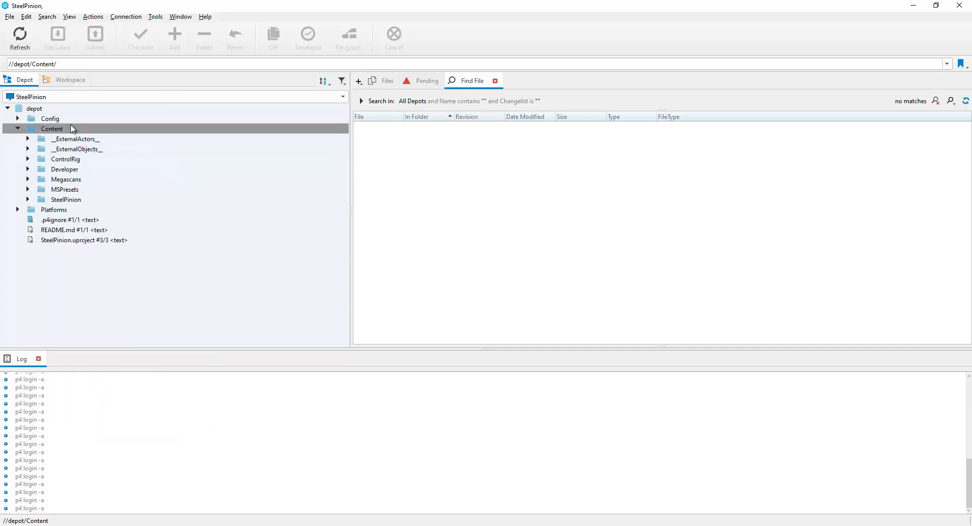
left_click(49, 118)
left_click(43, 109)
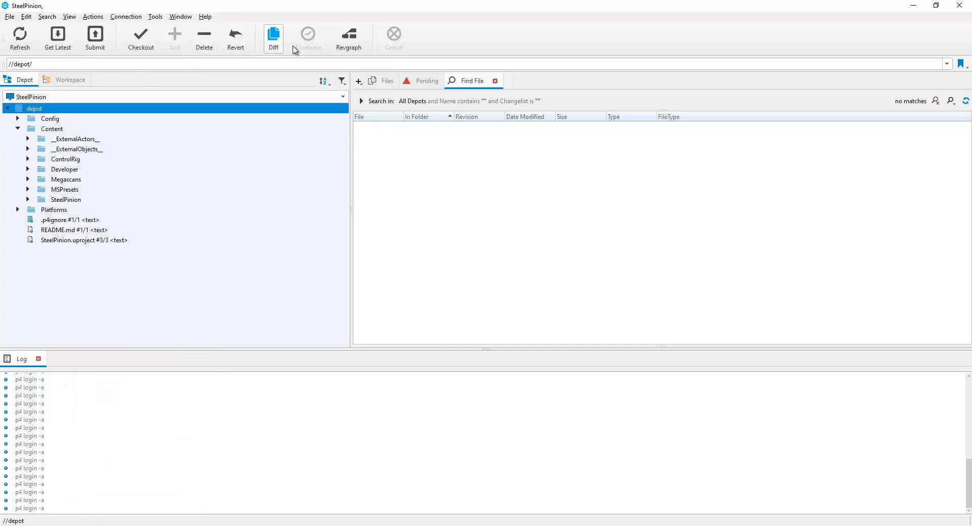
left_click(346, 49)
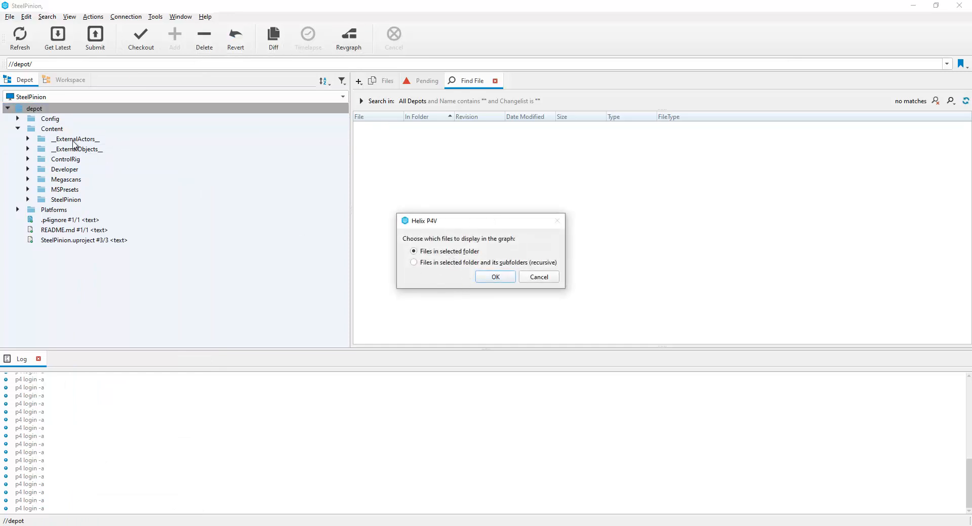
left_click(533, 276)
left_click(33, 130)
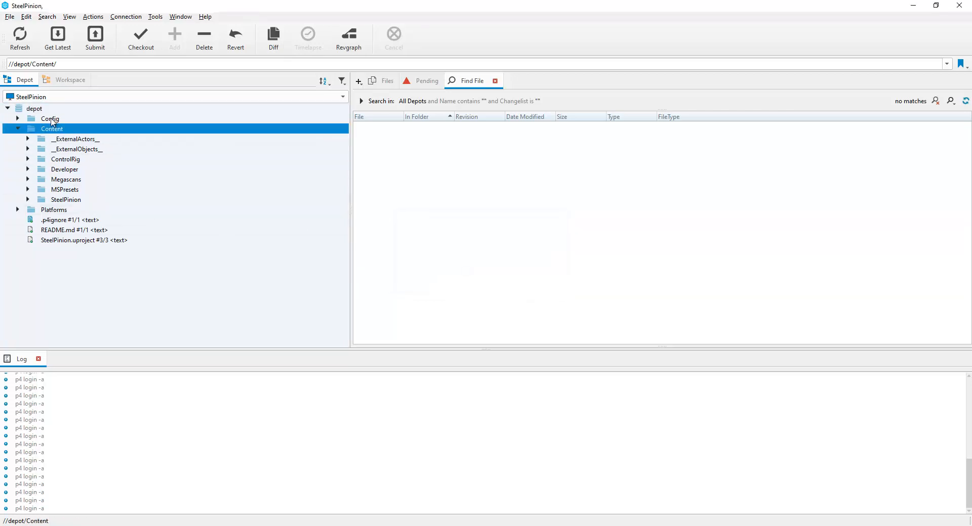
left_click(30, 121)
left_click(17, 129)
left_click(37, 133)
double_click(39, 133)
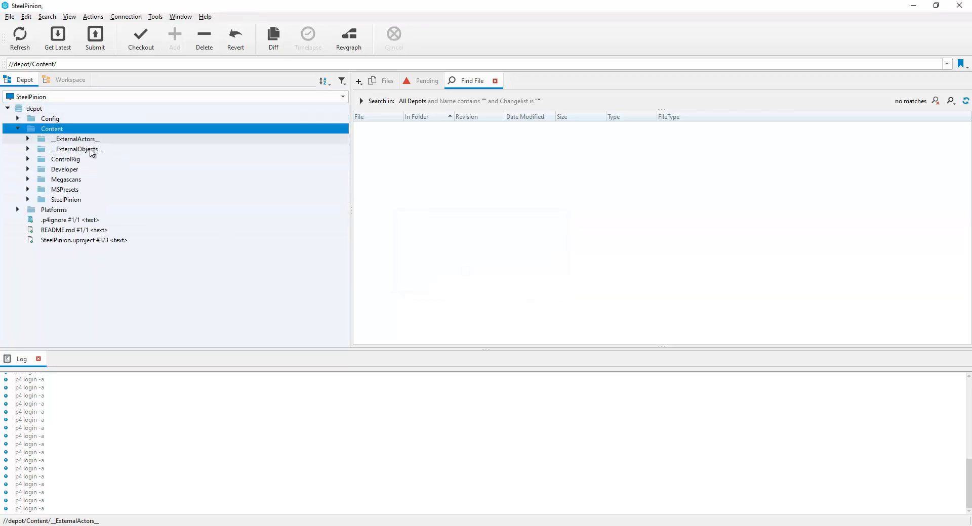
left_click(66, 171)
left_click(67, 130)
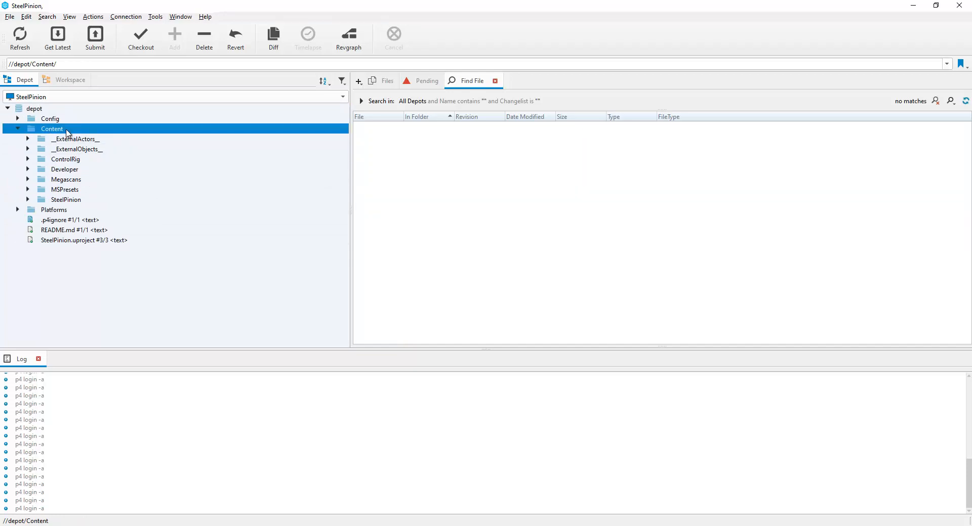
left_click(346, 46)
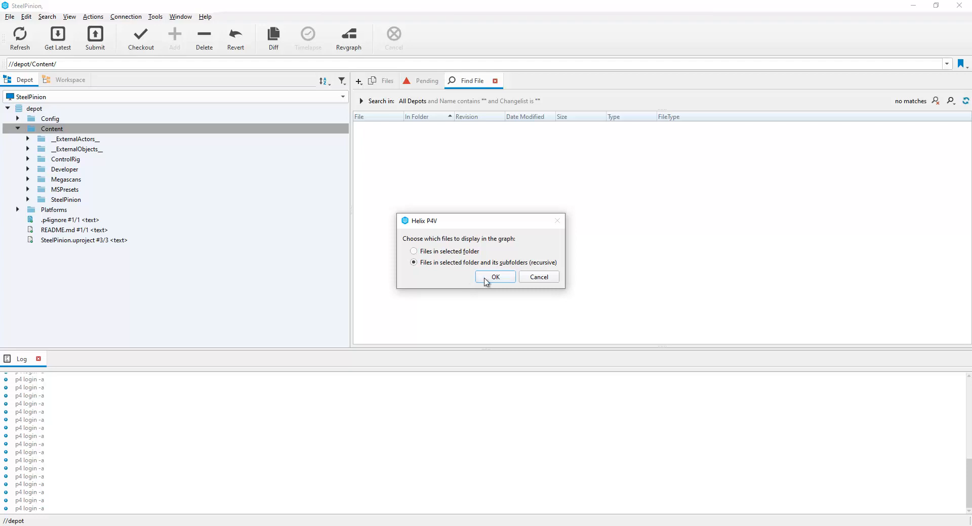
left_click(538, 283)
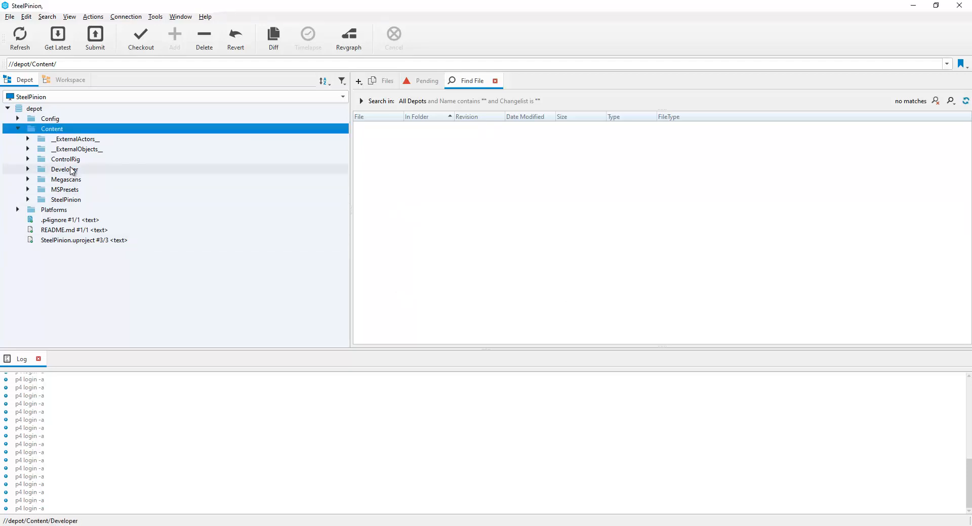
Step: Open the revision graph of the depot's Developer folder, including the files in its subfolders
left_click(71, 171)
left_click(349, 38)
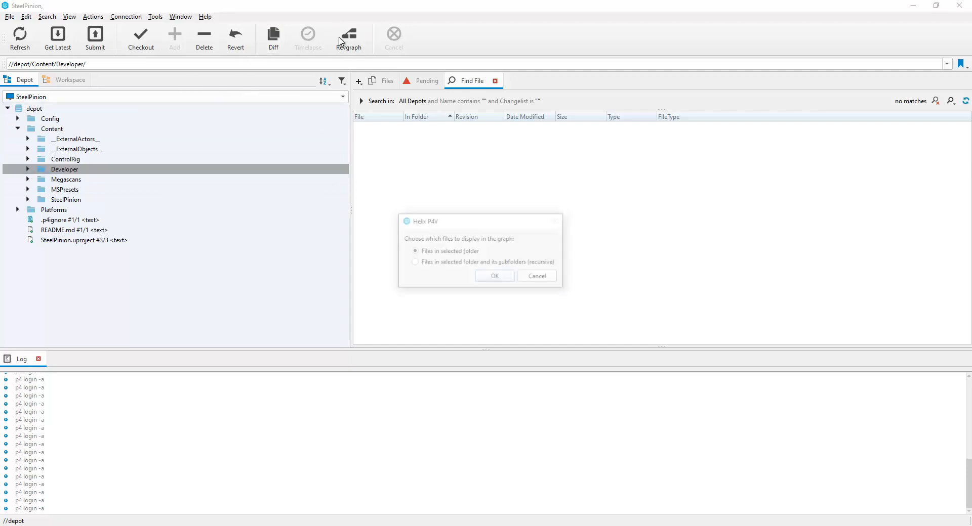
left_click(495, 277)
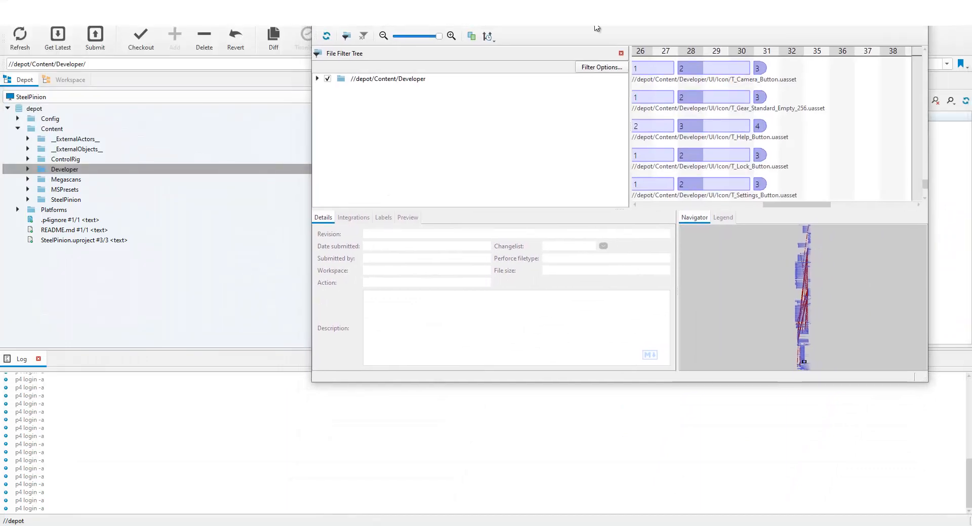
Step: Expand the Developer folder in the file filter tree, maximize the revision graph and examine its files' revisions across the changelists
left_click(318, 80)
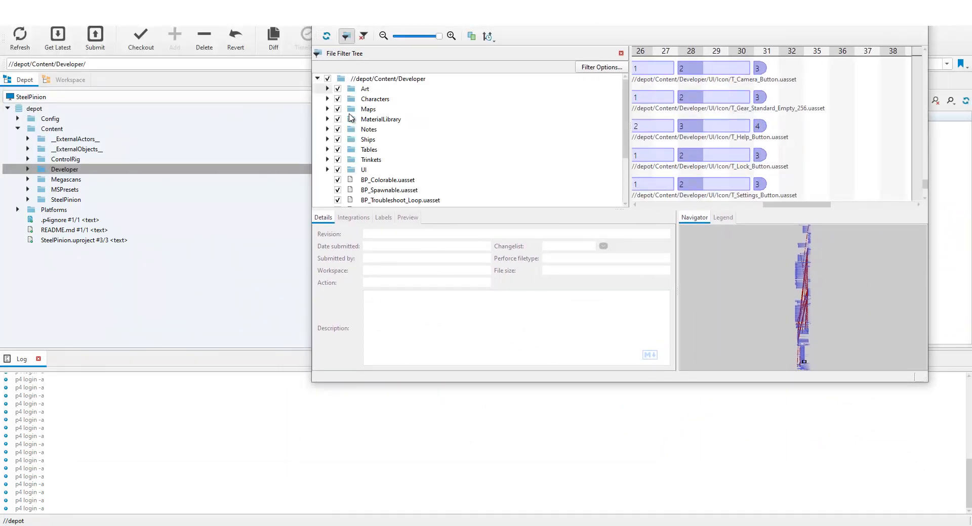
left_click(327, 89)
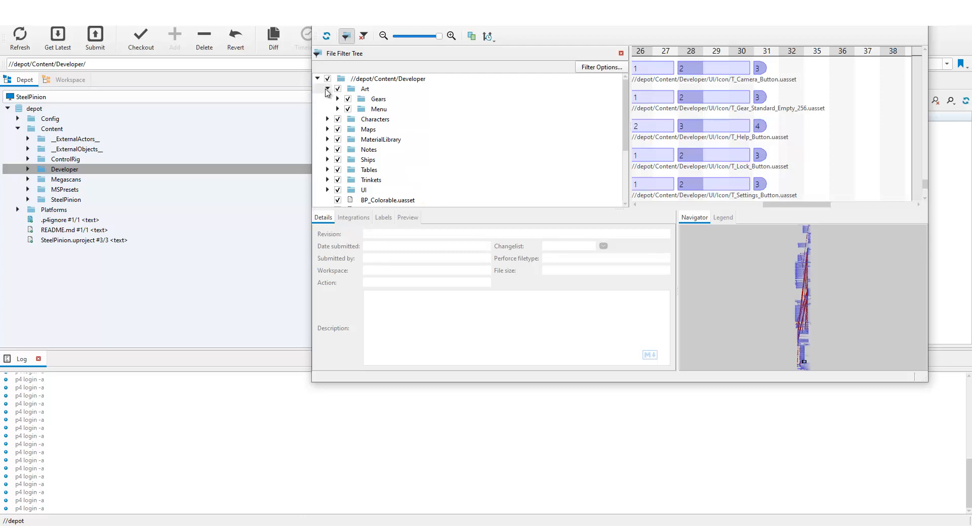
left_click(327, 89)
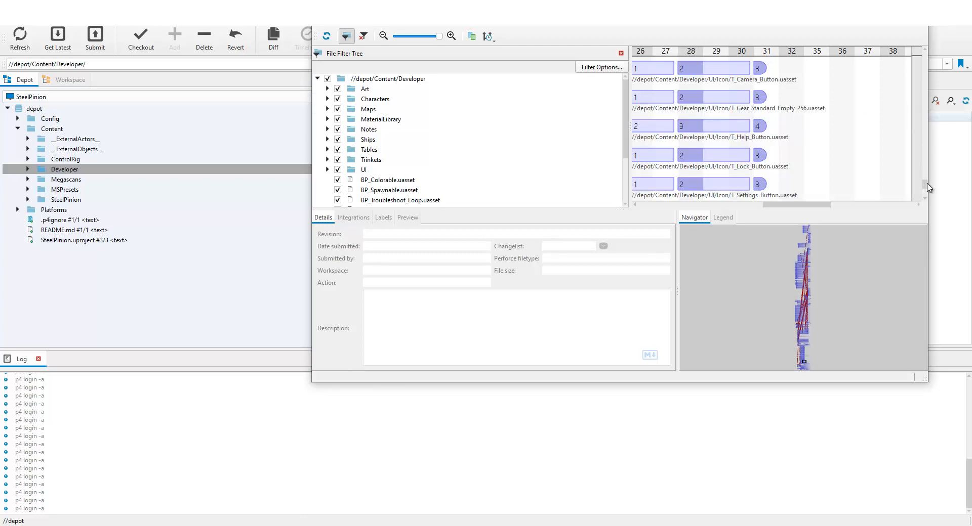
left_click_drag(928, 184, 931, 40)
left_click_drag(787, 204, 679, 191)
double_click(771, 10)
left_click_drag(678, 275, 956, 277)
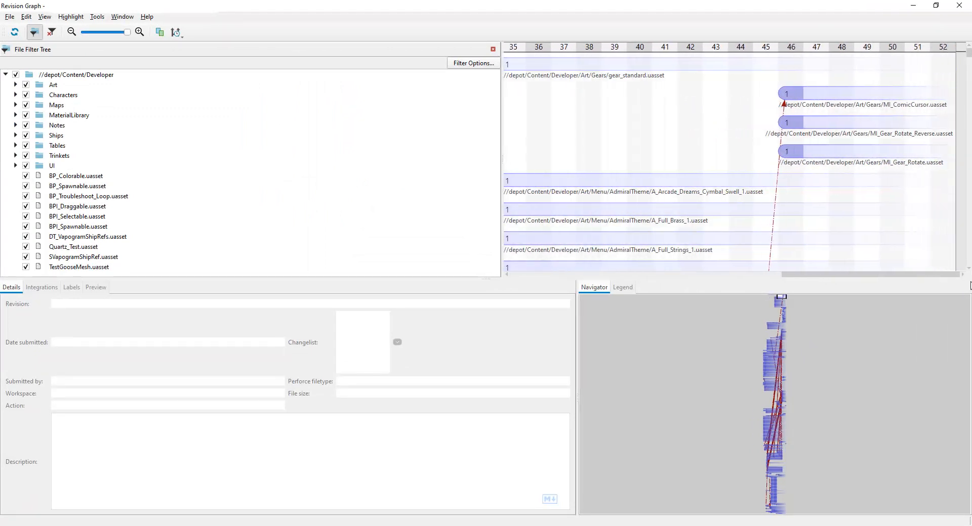
left_click_drag(968, 56, 968, 121)
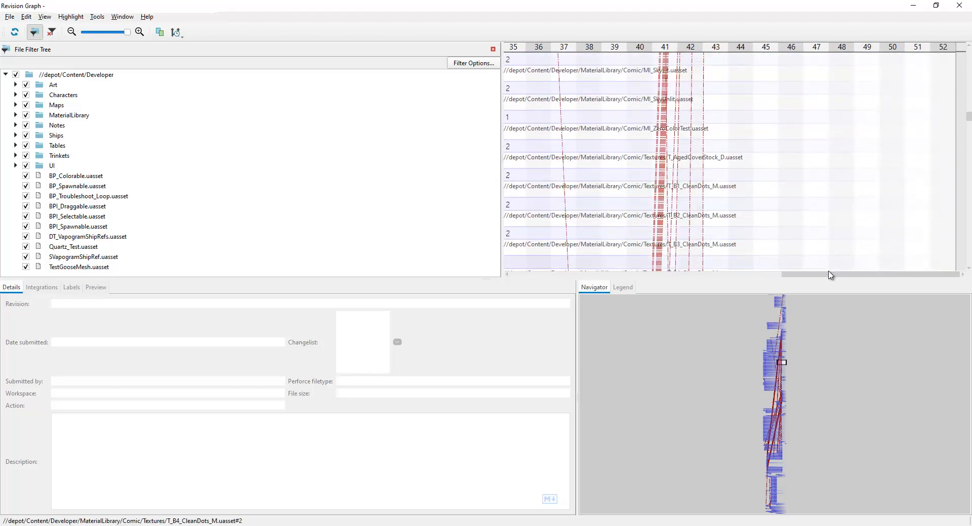
Step: Filter the revision graph so that only the files of Developer's Ships folder are included
left_click_drag(830, 276, 548, 273)
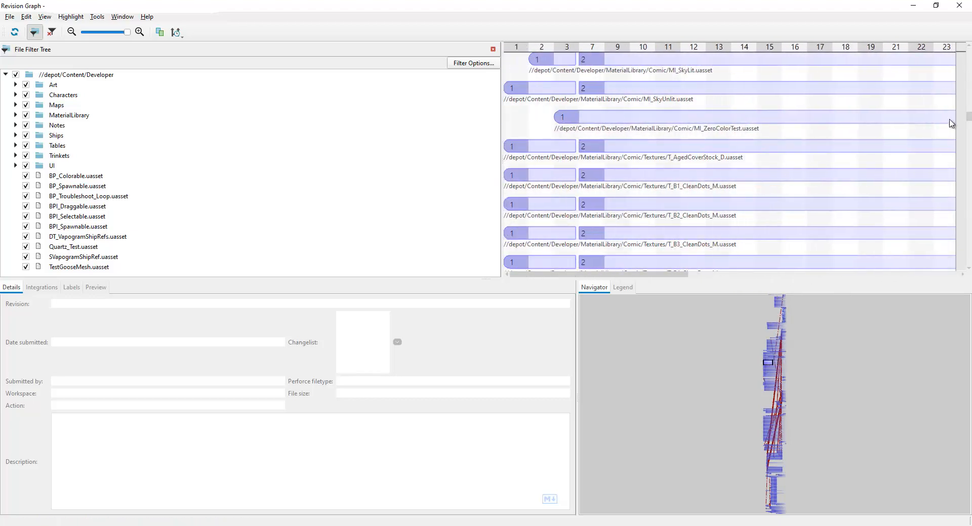
left_click_drag(969, 126, 963, 289)
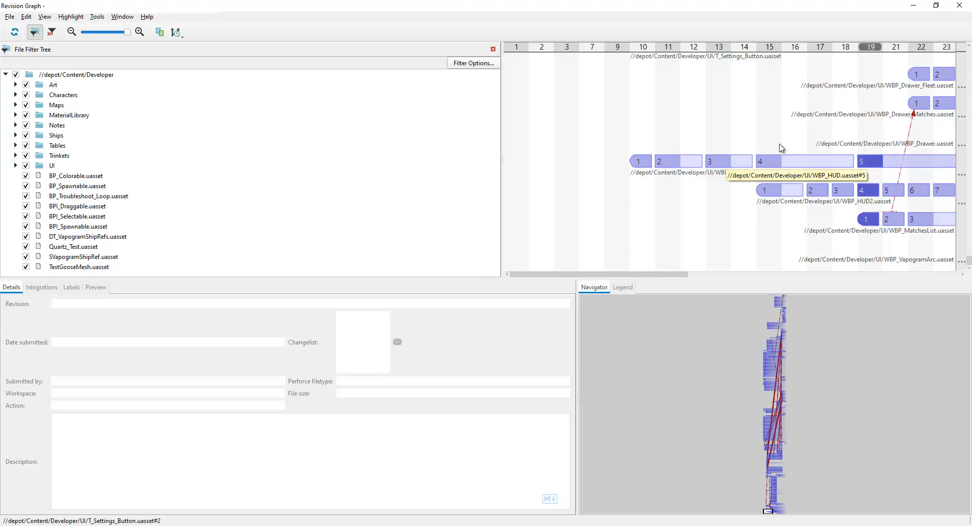
left_click_drag(666, 278, 948, 284)
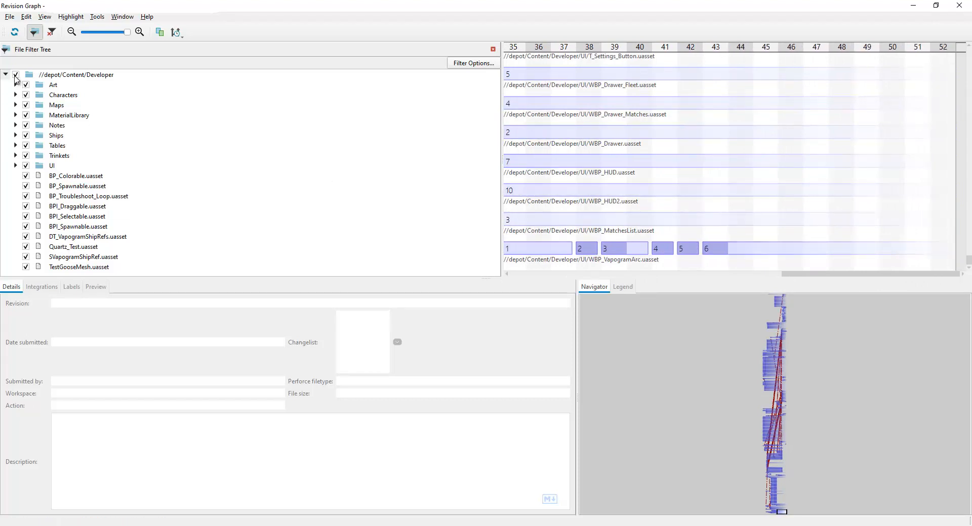
left_click(15, 75)
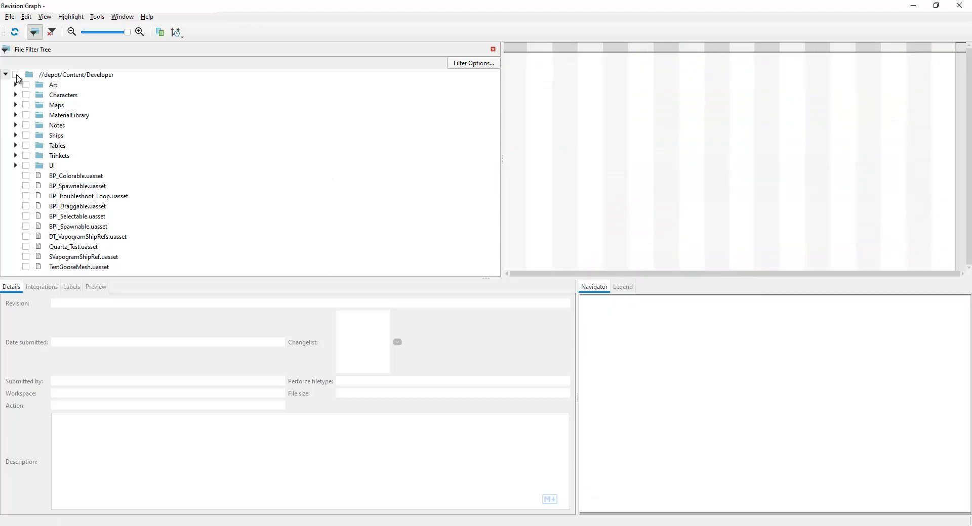
left_click(26, 135)
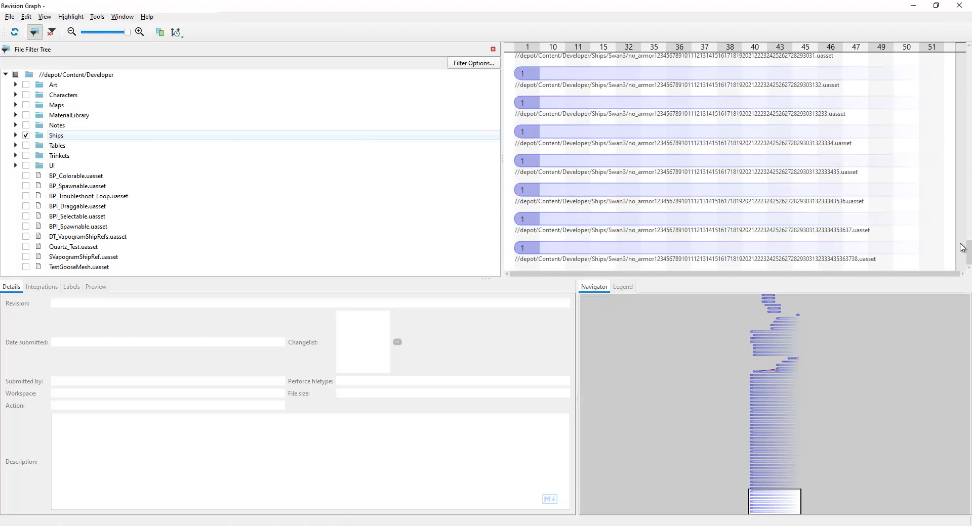
Step: Review the Ships files' revisions and select revision 3 of BP_Card_Swan.uasset in the Swan15 folder
left_click_drag(969, 238, 965, 55)
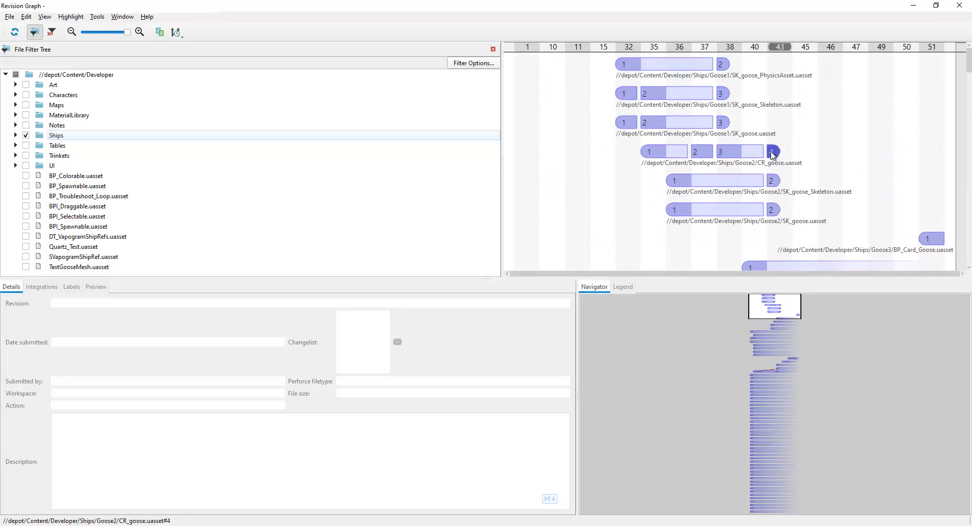
scroll(933, 122, "down", 4)
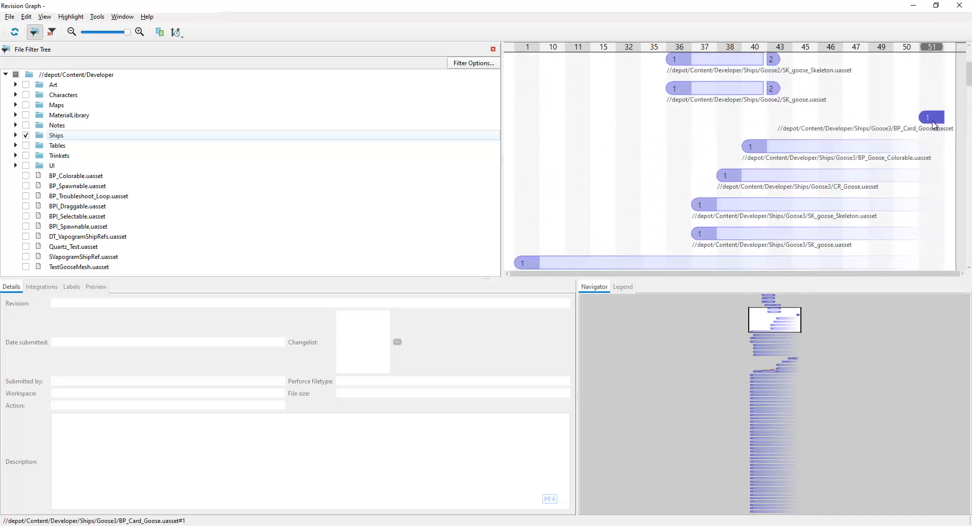
scroll(937, 119, "down", 2)
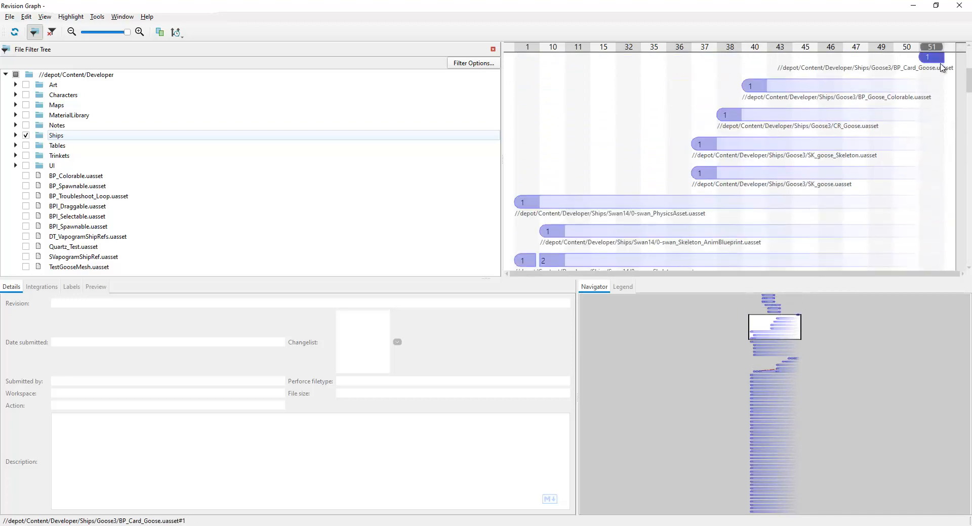
scroll(933, 116, "up", 2)
scroll(934, 118, "down", 15)
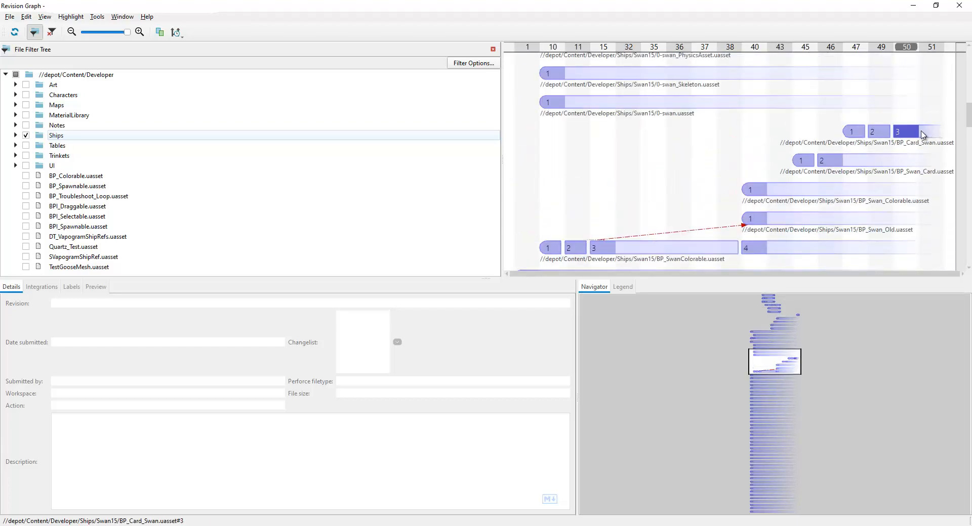
scroll(859, 135, "up", 3)
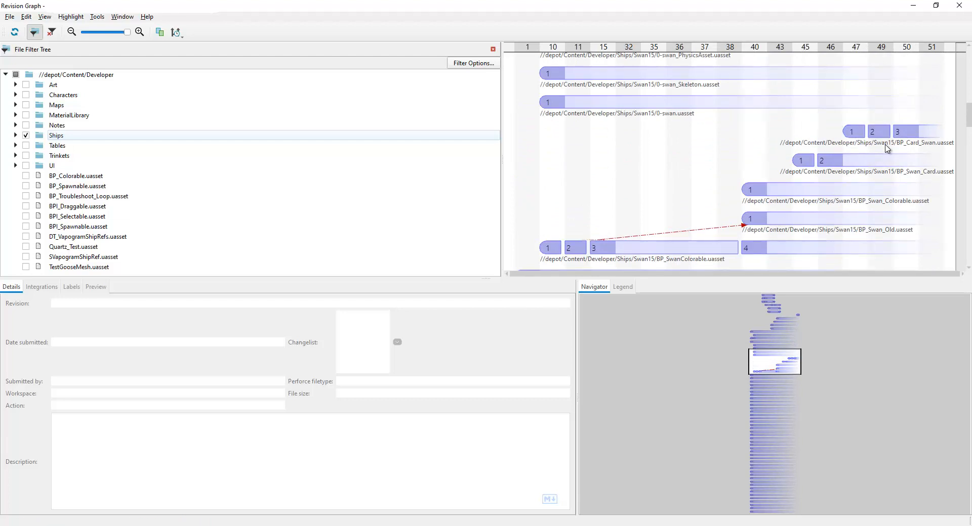
left_click(908, 136)
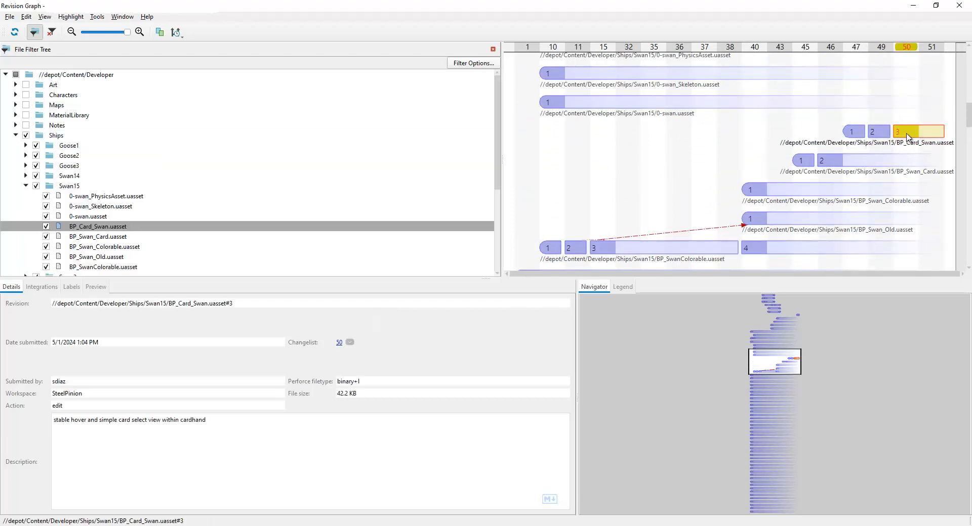
left_click(110, 229)
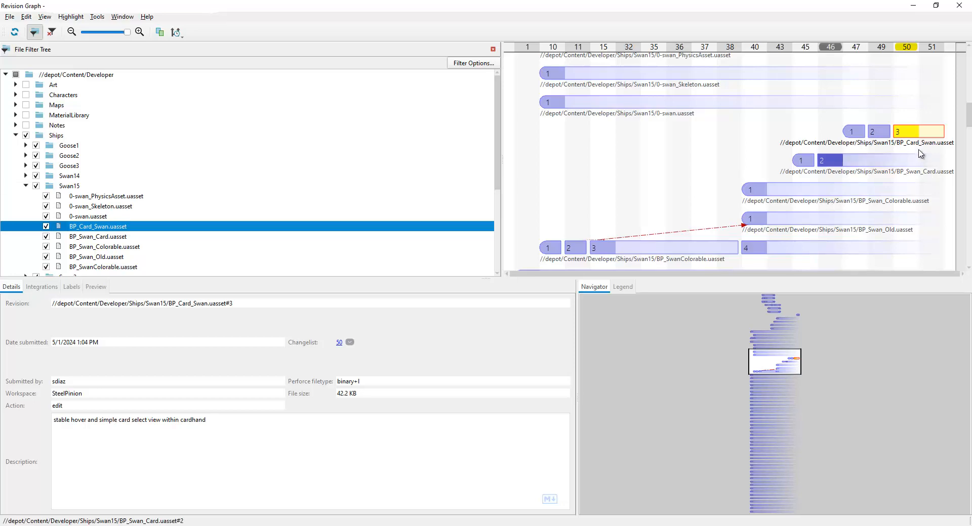
Step: Check the diff commands available for revision 3 of BP_Card_Swan.uasset, dismiss them and keep that revision selected
right_click(908, 130)
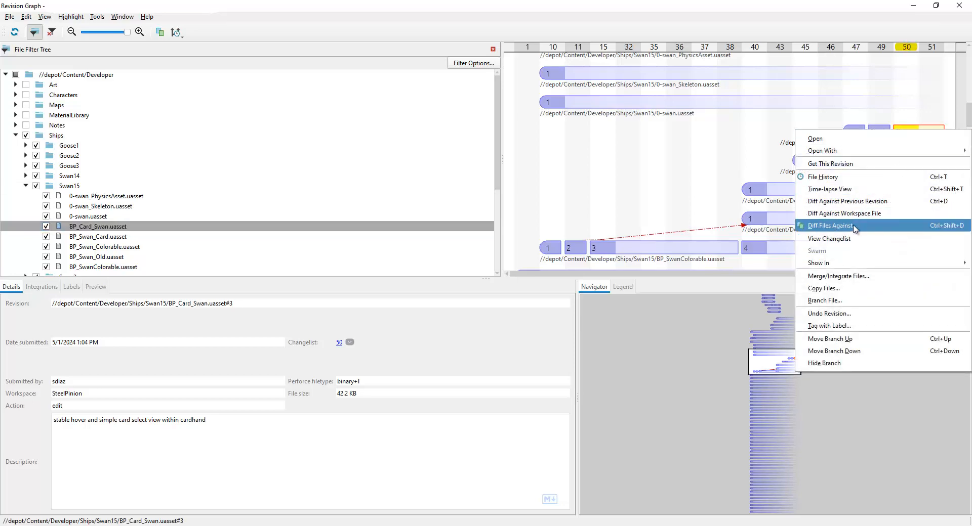
left_click(927, 105)
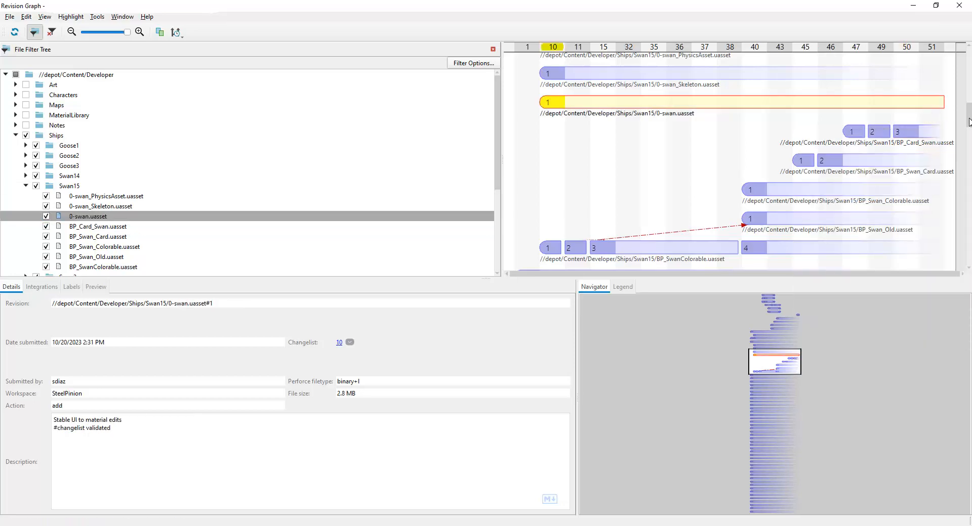
left_click(941, 130)
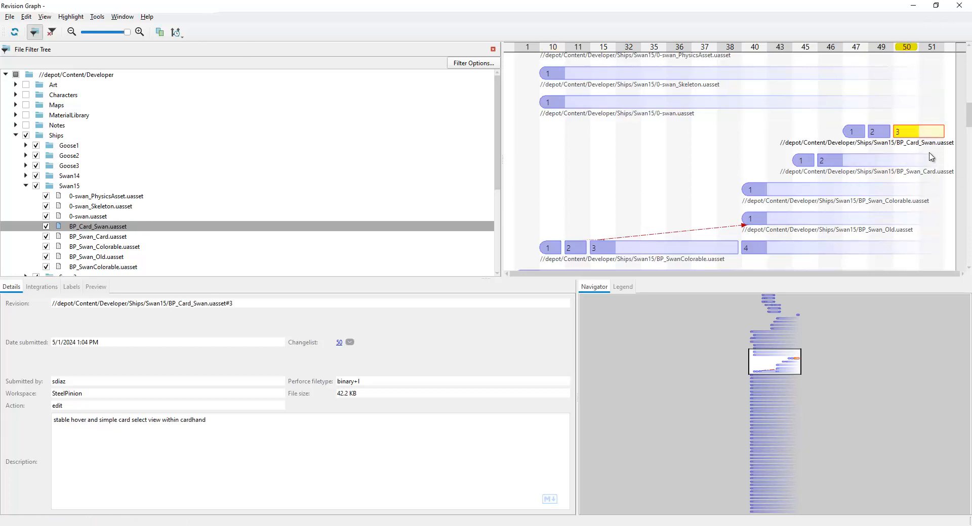
Step: Look over the revisions of the remaining Swan3 files and close the revision graph
scroll(931, 167, "down", 10)
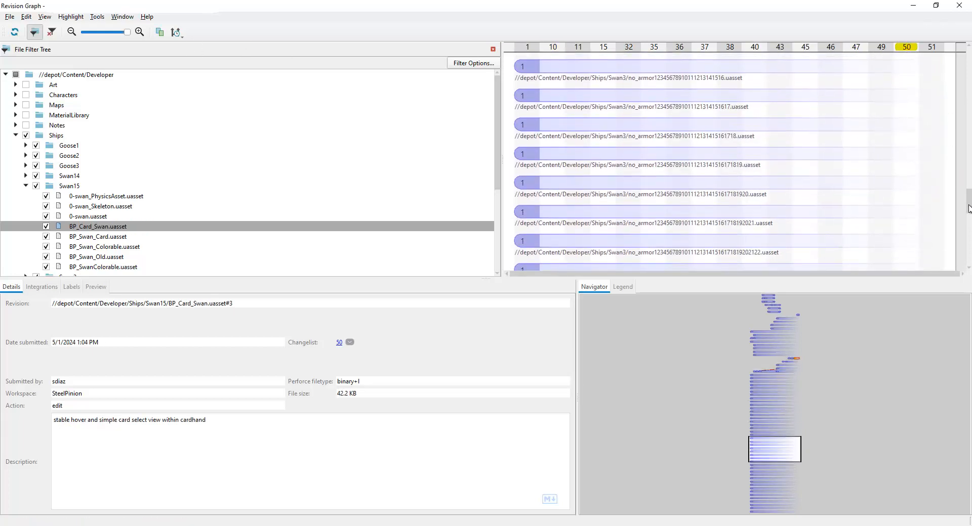
left_click_drag(968, 209, 968, 257)
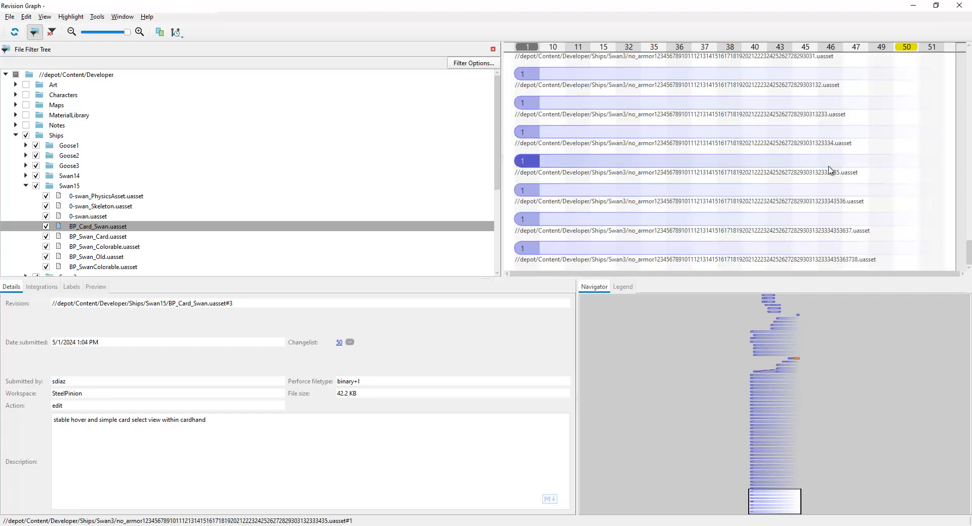
left_click(958, 7)
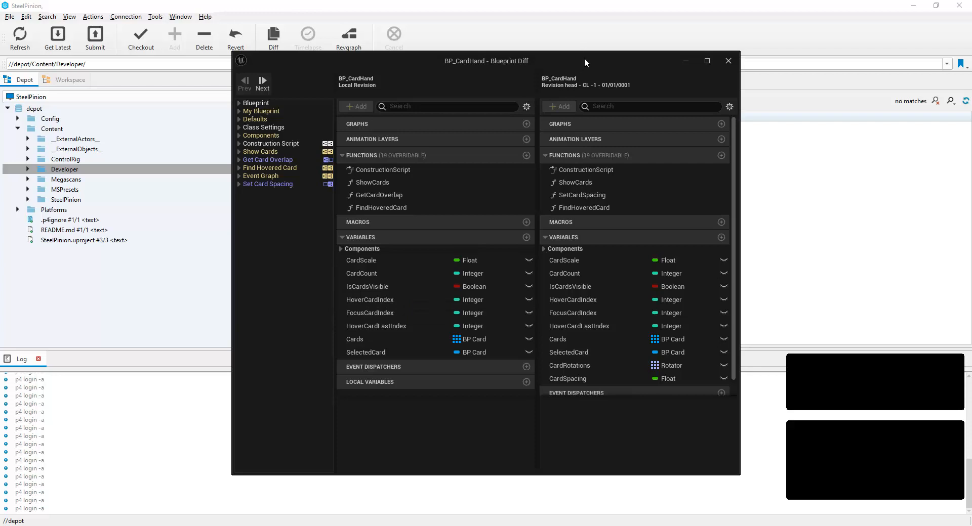
Step: Reposition and widen the BP_CardHand Blueprint Diff window and compare the functions and variables of both revisions
left_click_drag(584, 63, 566, 51)
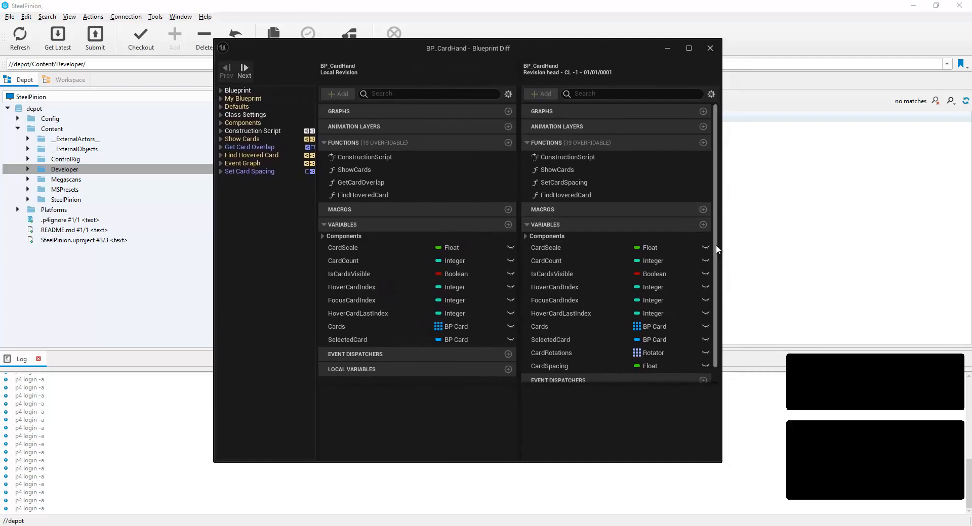
left_click_drag(722, 244, 783, 238)
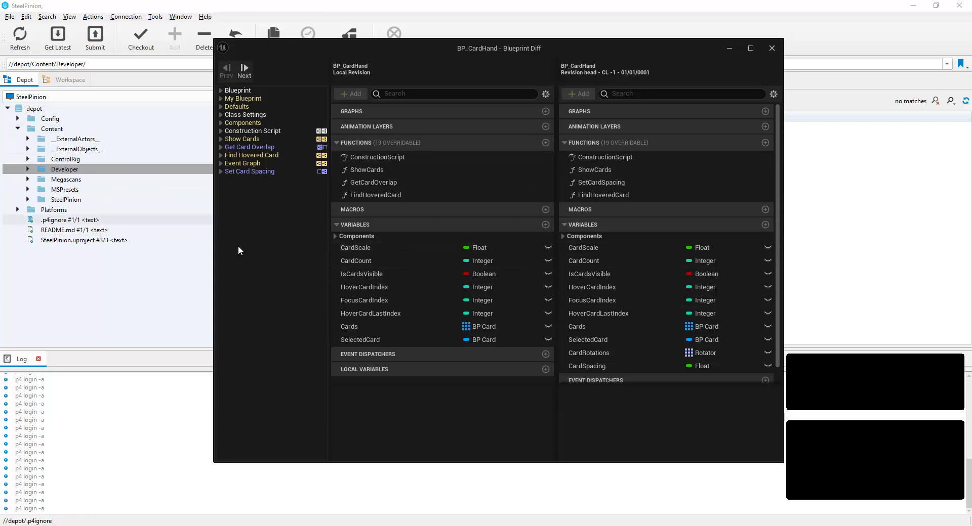
scroll(776, 288, "down", 1)
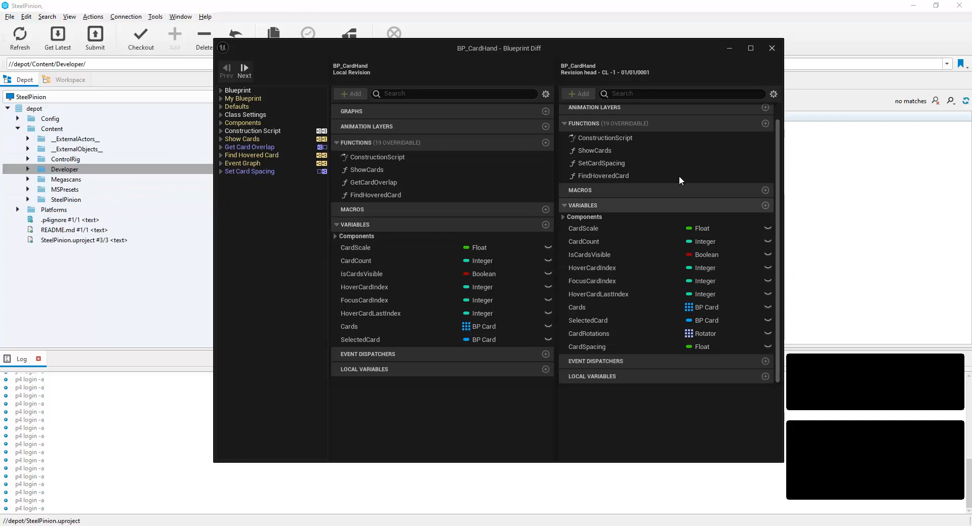
scroll(774, 223, "up", 1)
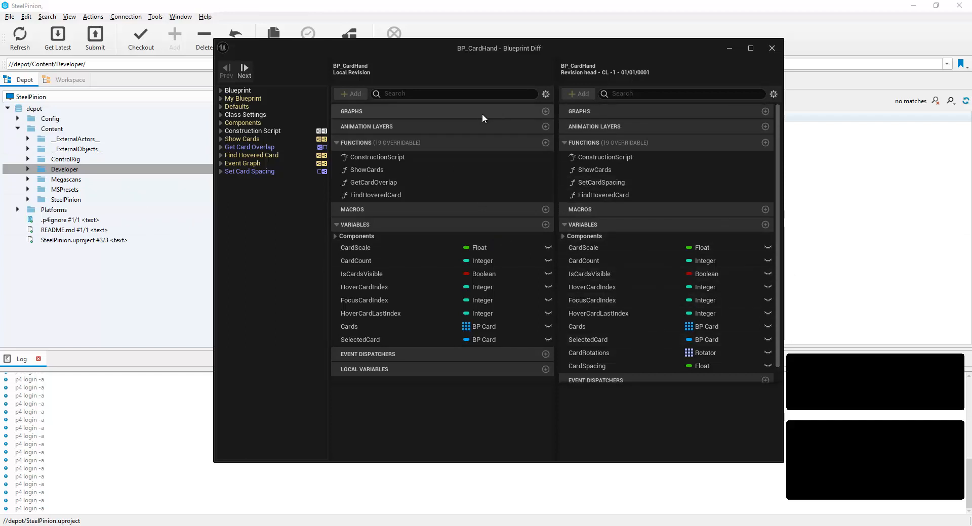
left_click_drag(531, 55, 495, 59)
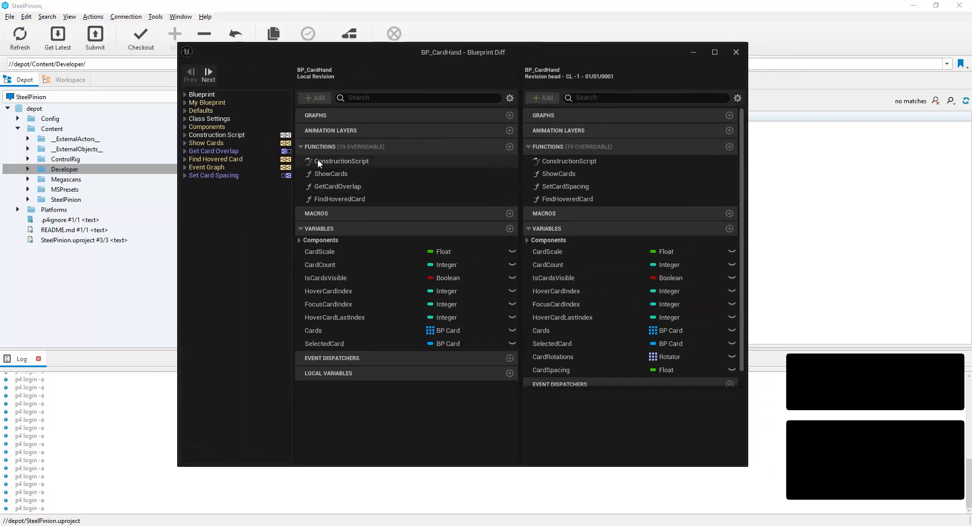
Step: Expand the Blueprint and My Blueprint differences and inspect the added variables CardRotations and CardSpacing
left_click(184, 94)
left_click(185, 110)
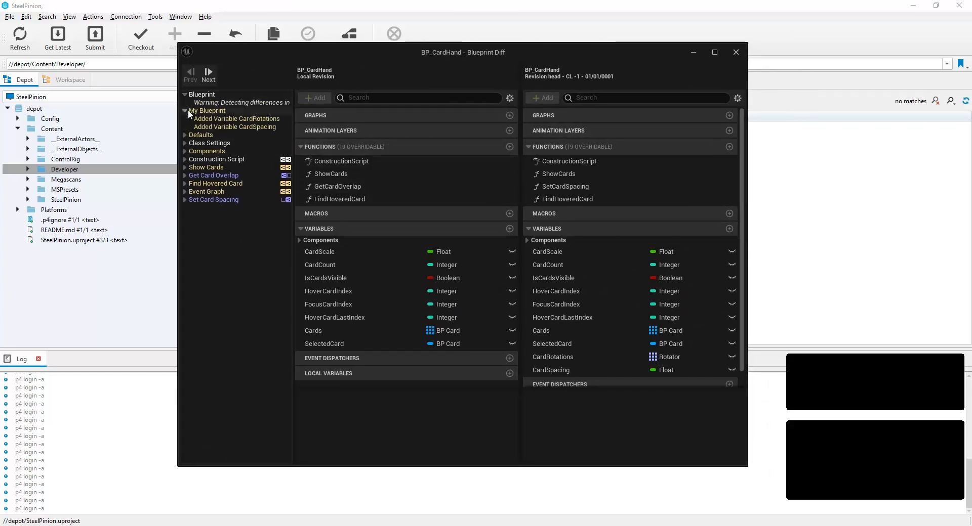
left_click(217, 119)
left_click(236, 127)
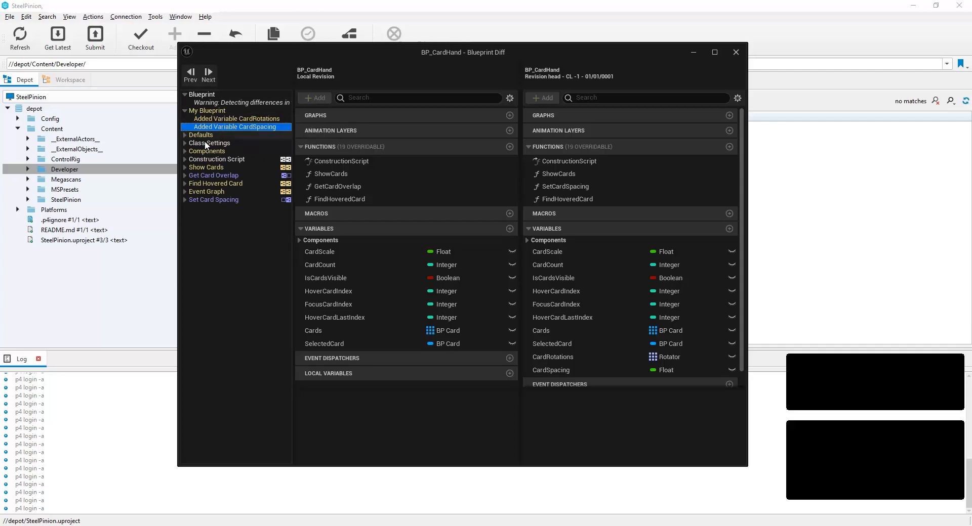
Step: Expand the Defaults differences and locate the CardRotations and CardSpacing entries in the compared property lists
left_click(184, 136)
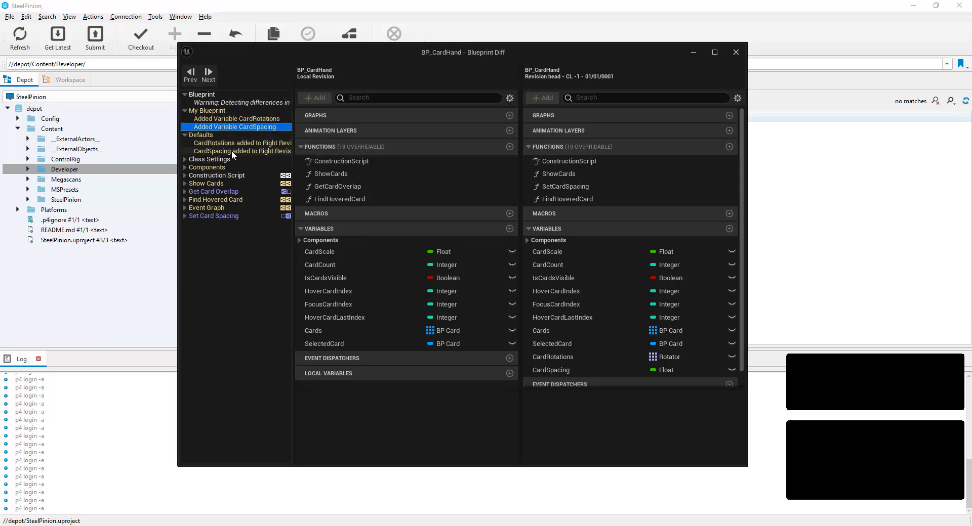
left_click(230, 144)
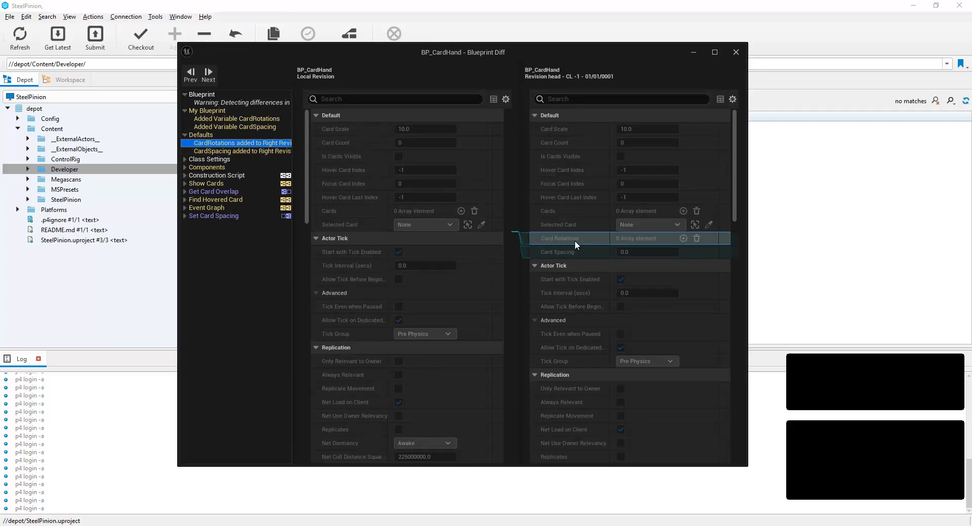
left_click(258, 151)
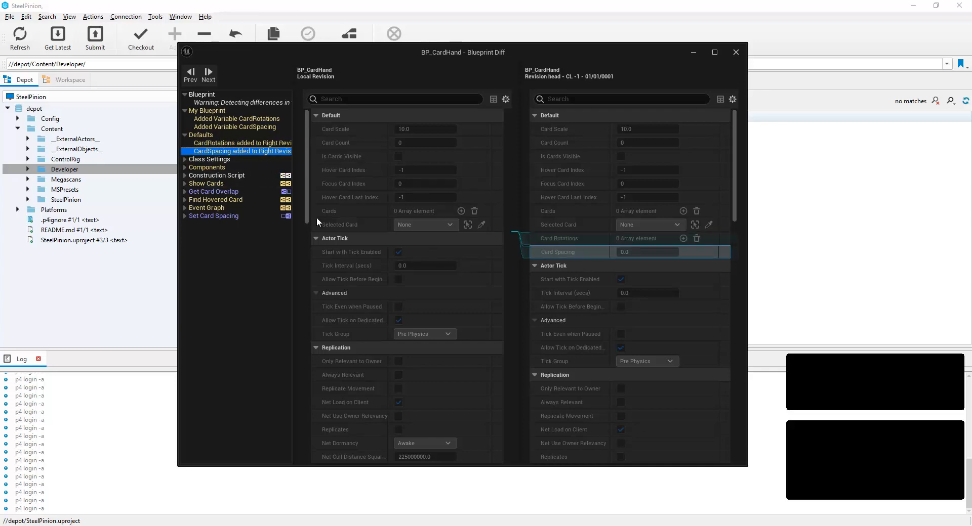
Step: Expand the Class Settings and Components differences and inspect the first SplineCurves Position Points[0] difference
left_click(183, 159)
left_click(208, 168)
left_click(184, 175)
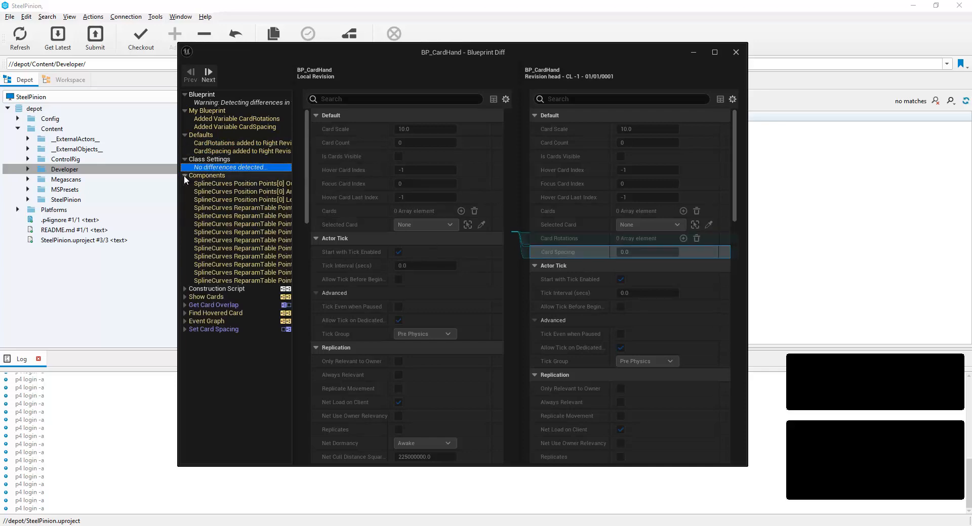
left_click(209, 185)
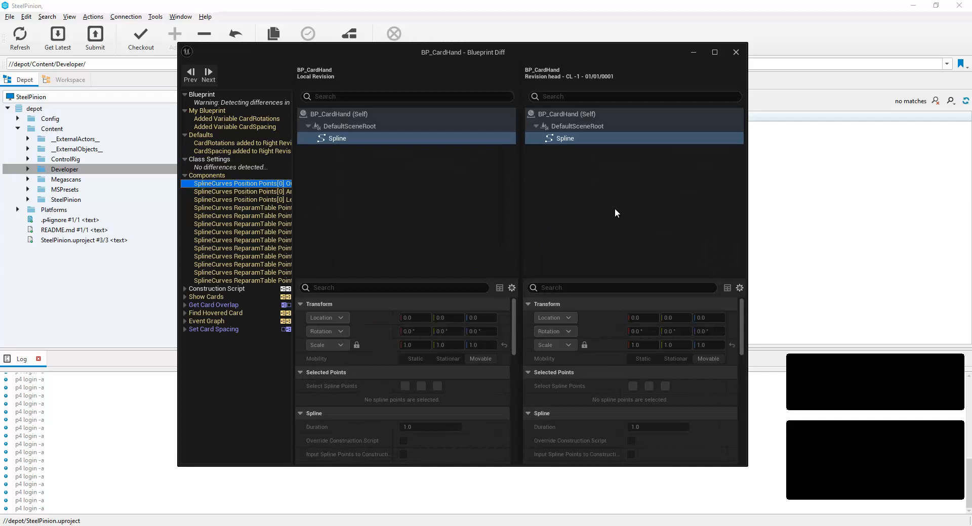
scroll(595, 336, "down", 3)
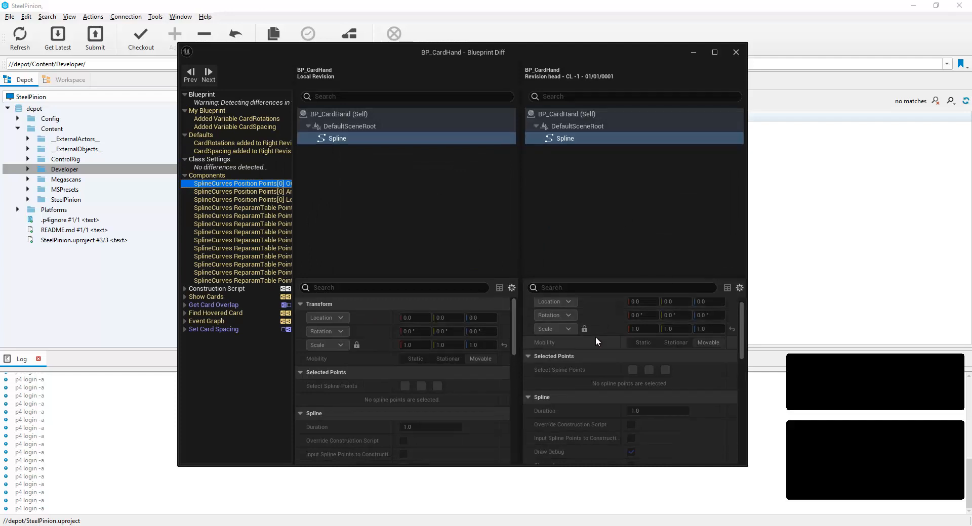
scroll(579, 334, "up", 3)
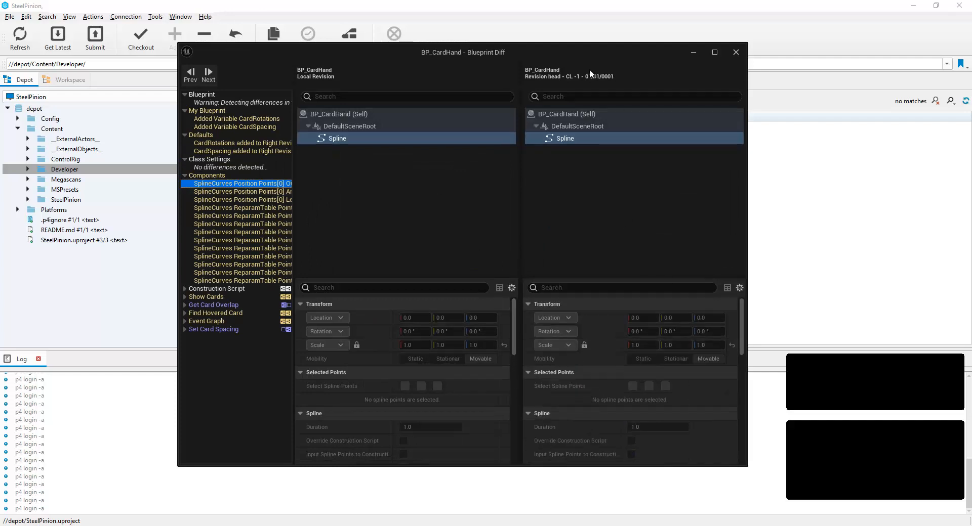
Step: Move the Blueprint Diff window up, make it taller and compare the Spline component's properties in both revisions
left_click_drag(590, 66, 590, 36)
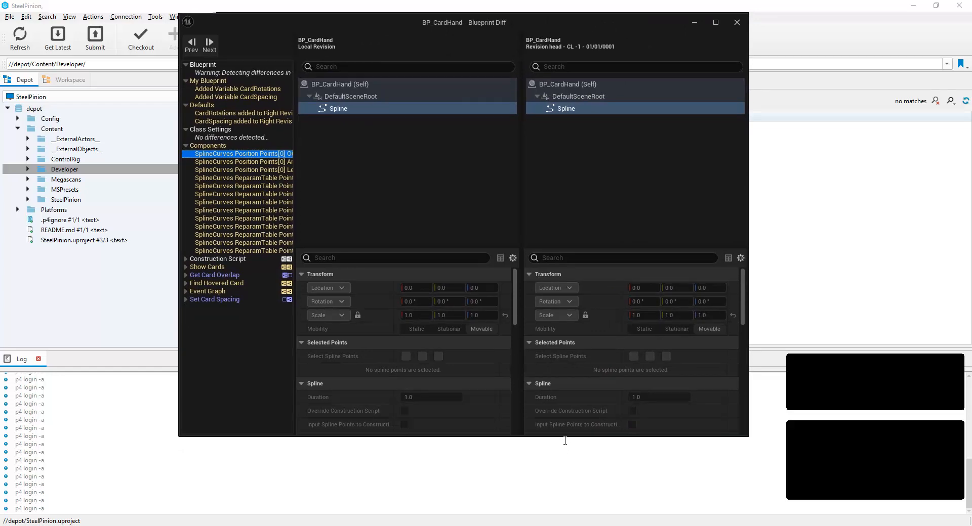
left_click_drag(566, 436, 573, 524)
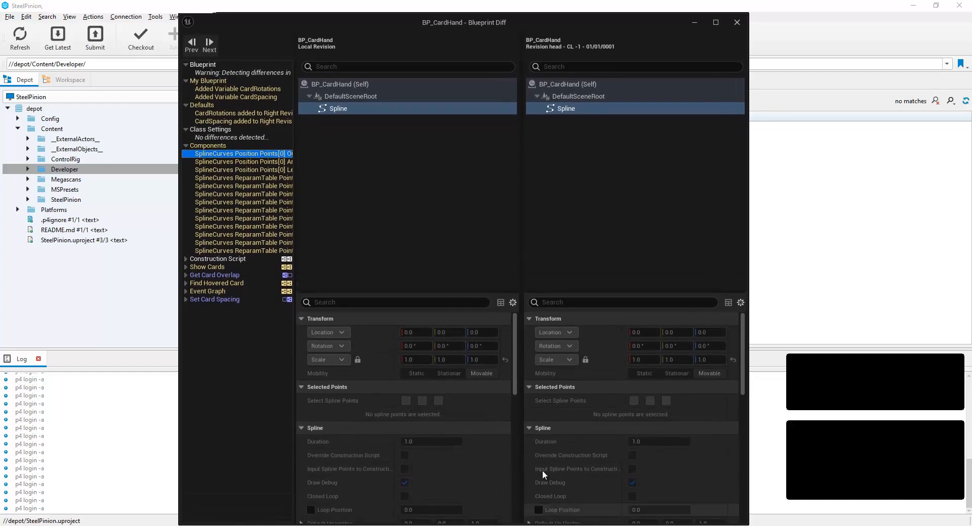
scroll(573, 375, "down", 2)
scroll(575, 380, "up", 2)
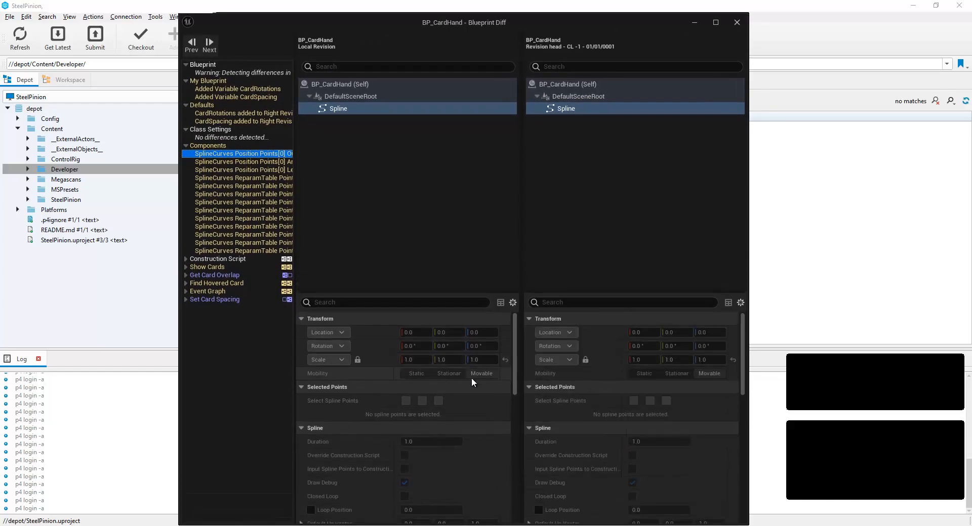
Step: Examine the Spline component's Spline, Editor and HLOD properties in both revisions for the Position Points[0] OutVal difference
scroll(578, 384, "down", 10)
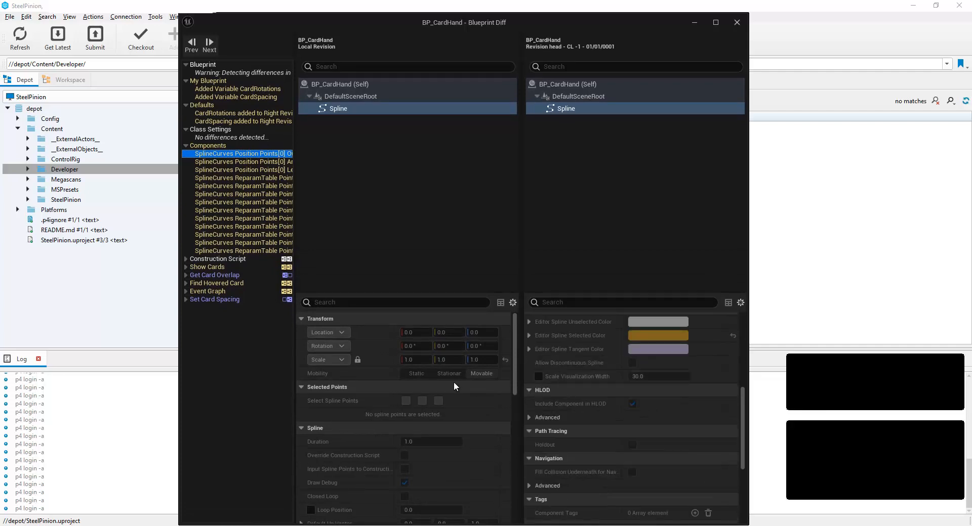
scroll(456, 381, "down", 7)
scroll(462, 384, "down", 4)
scroll(467, 384, "up", 6)
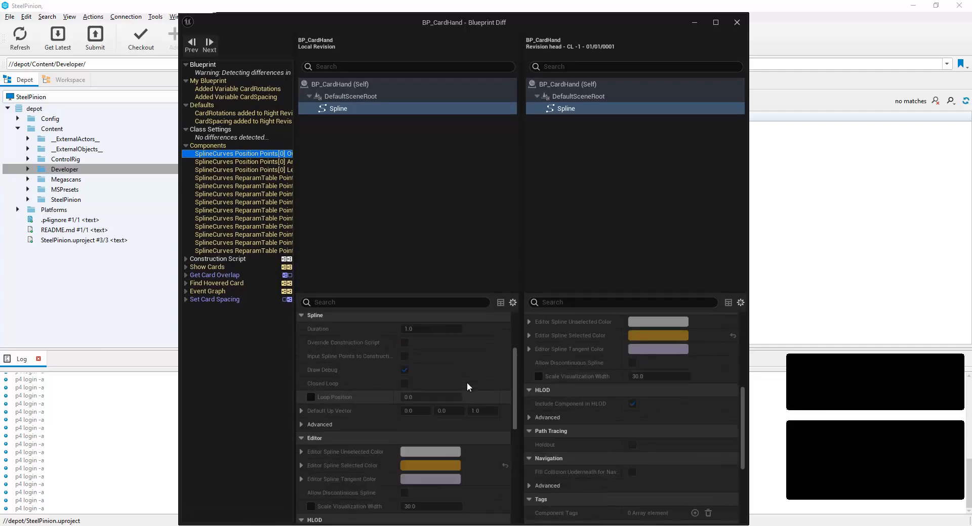
Step: Select the SplineCurves Position Points[0] ArriveTangent difference and compare the Spline component's properties in the local and head revisions
left_click(258, 170)
left_click(257, 163)
scroll(566, 399, "down", 10)
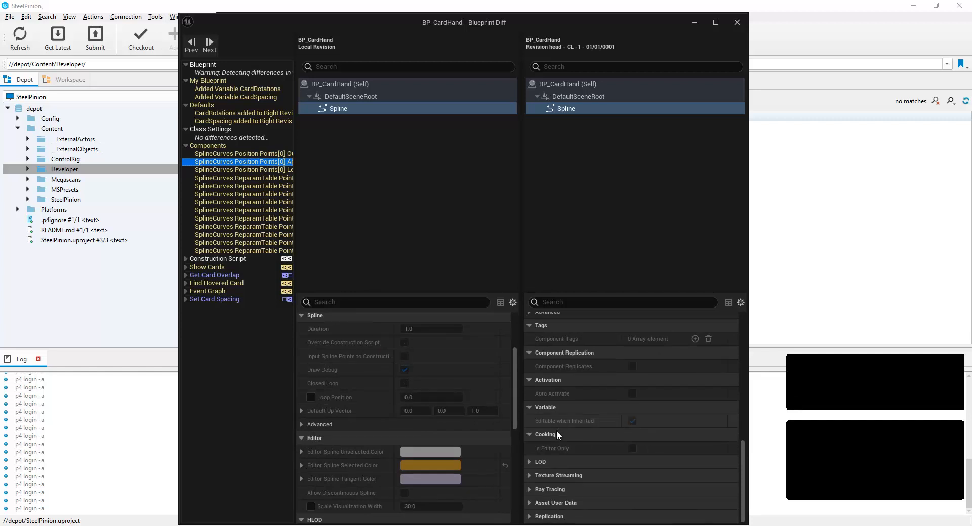
scroll(431, 415, "down", 7)
scroll(440, 423, "down", 8)
scroll(441, 435, "up", 10)
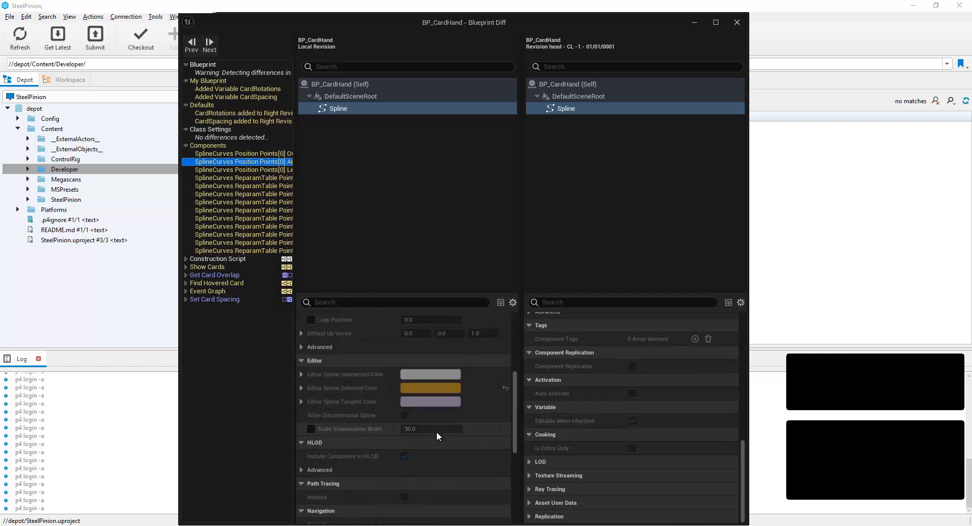
scroll(355, 410, "up", 6)
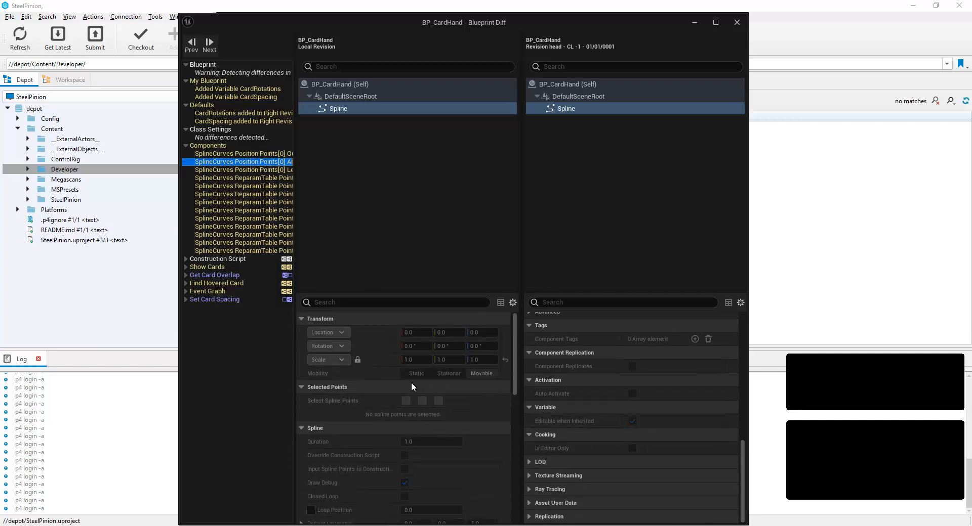
left_click(381, 406)
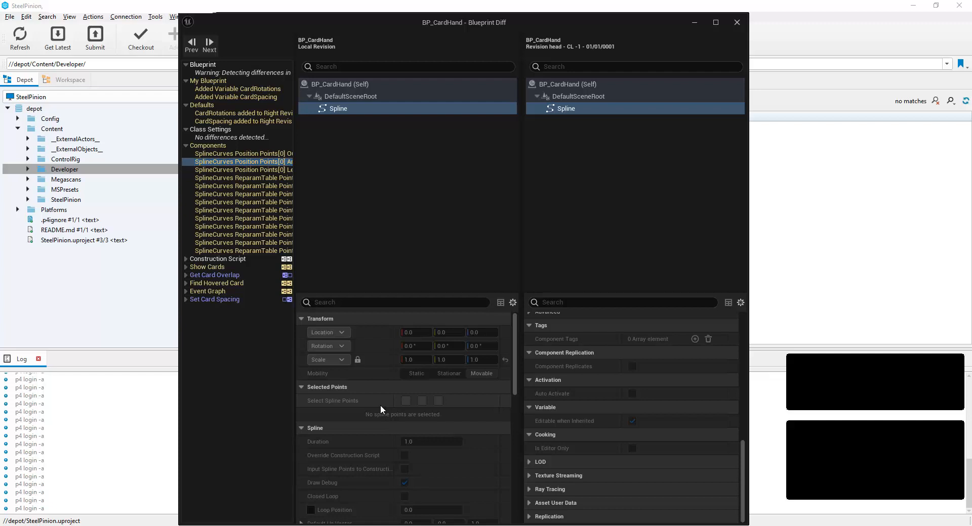
scroll(591, 403, "up", 10)
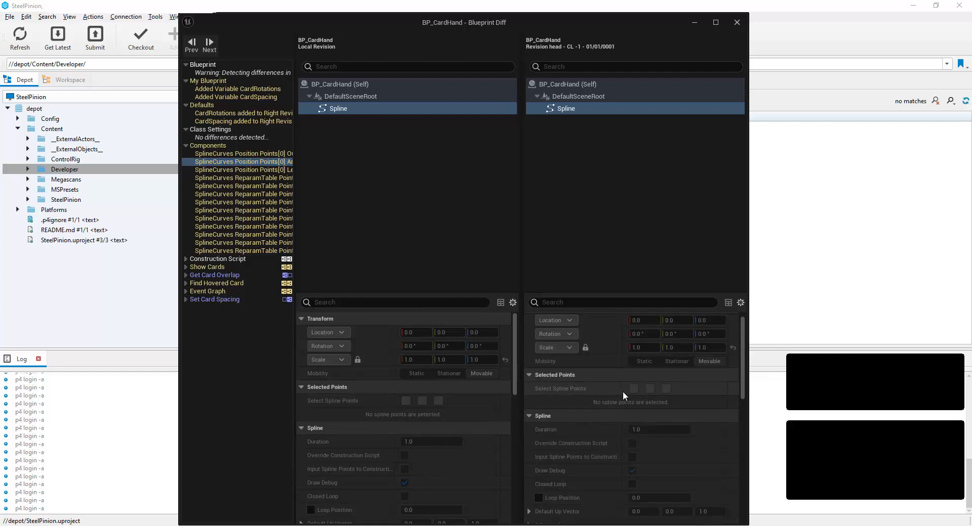
scroll(617, 391, "up", 1)
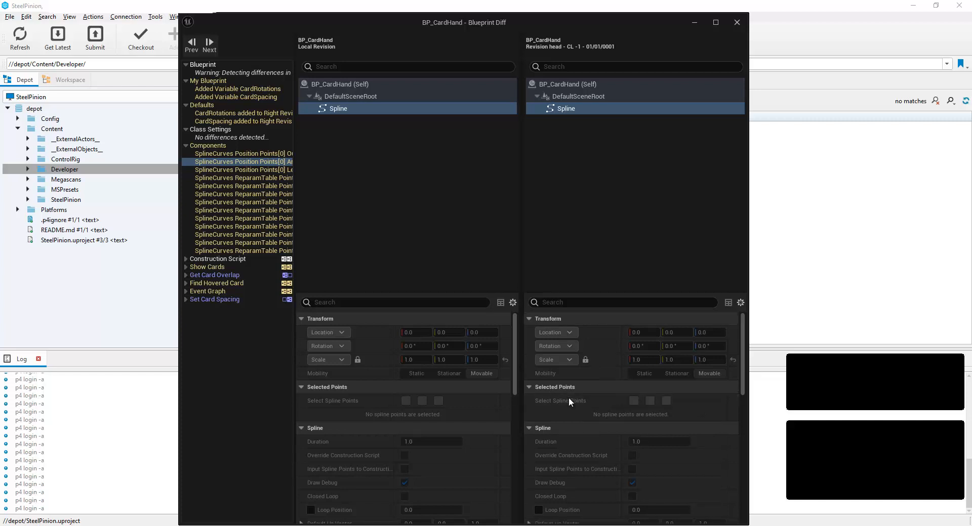
Step: Review the head revision's property list through to its last categories and reselect that revision's Spline component
scroll(575, 400, "down", 6)
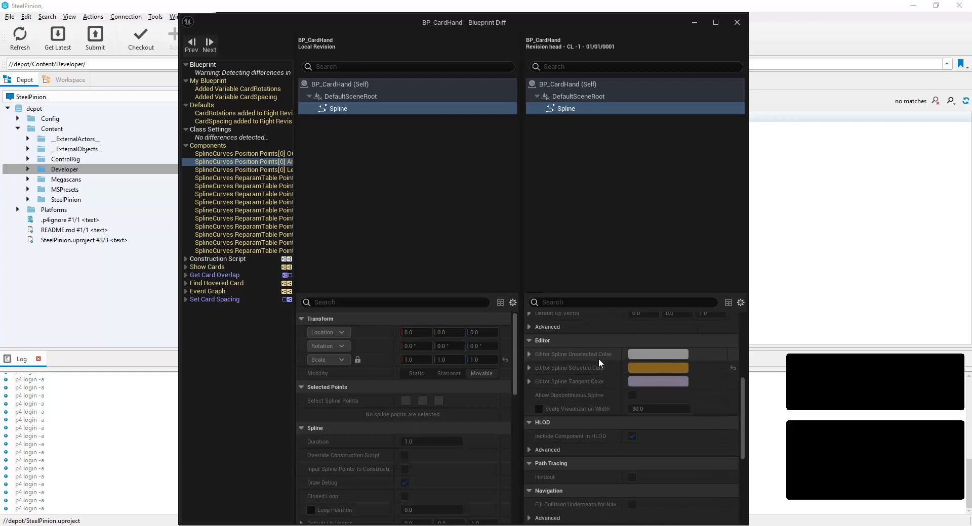
scroll(604, 357, "down", 10)
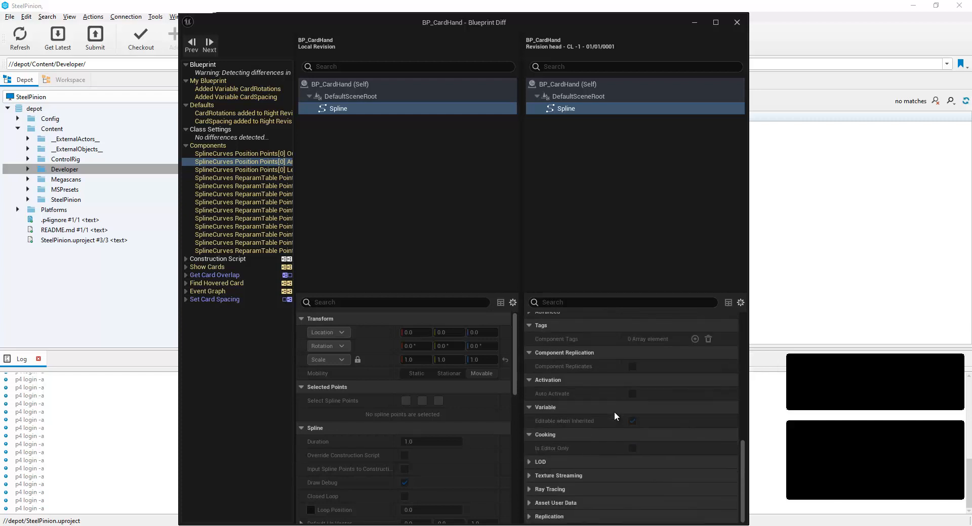
scroll(612, 414, "up", 8)
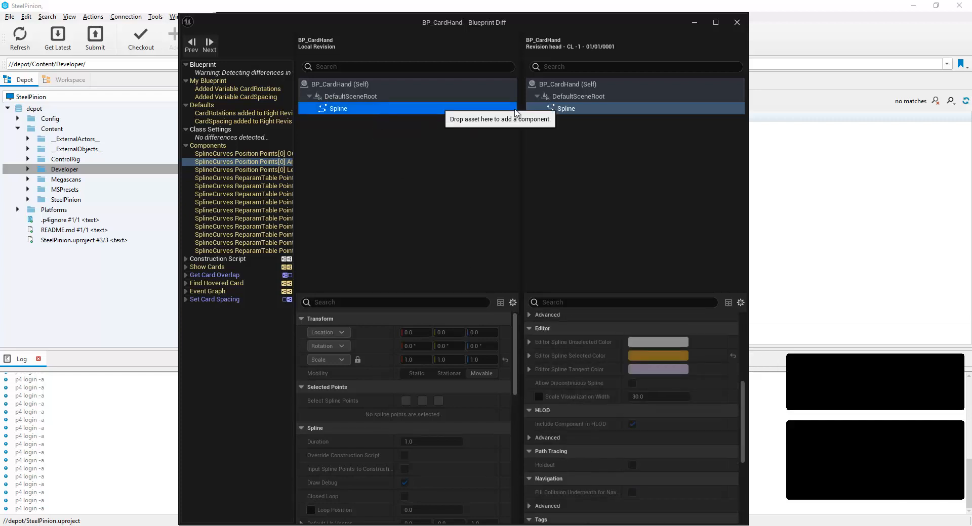
left_click(566, 108)
scroll(579, 378, "up", 10)
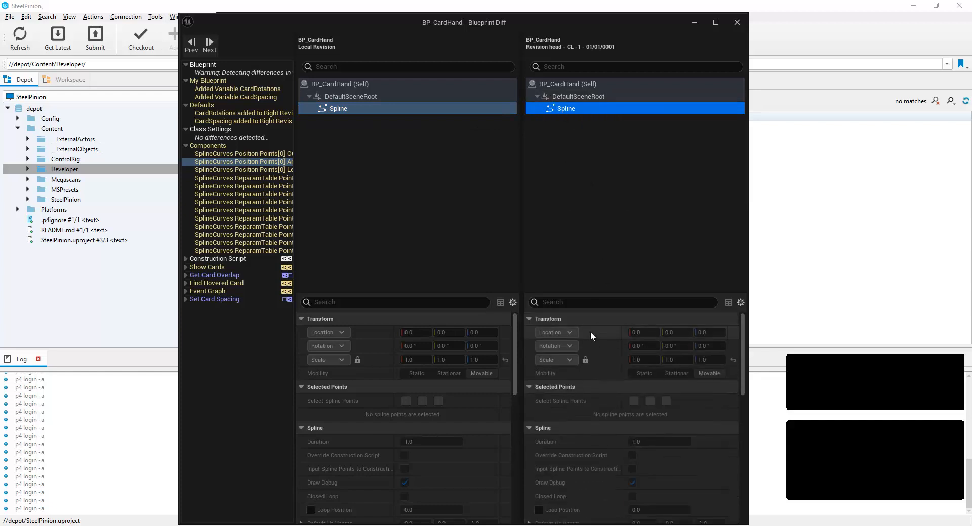
Step: Expand Default Up Vector, the Spline Advanced section and Editor Spline Selected Color in the head revision and inspect the remaining properties
scroll(607, 370, "down", 2)
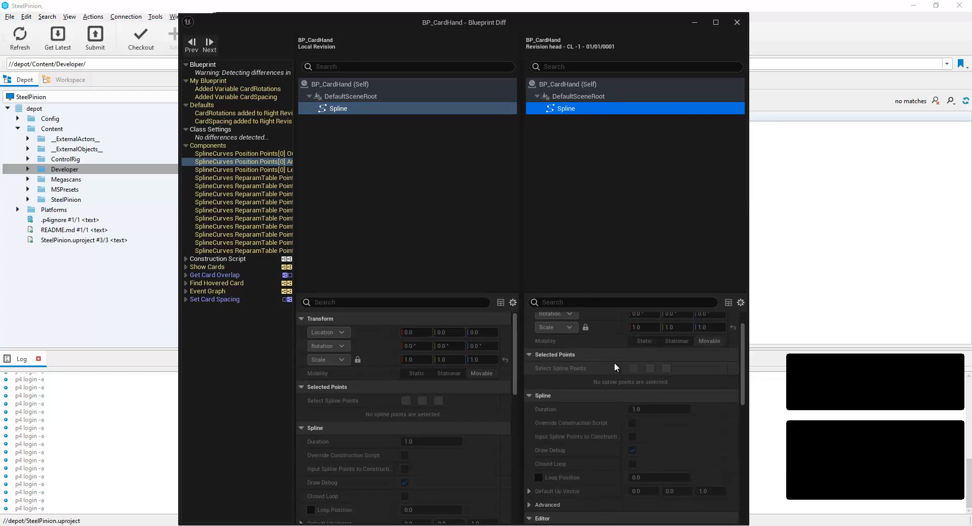
scroll(602, 374, "down", 3)
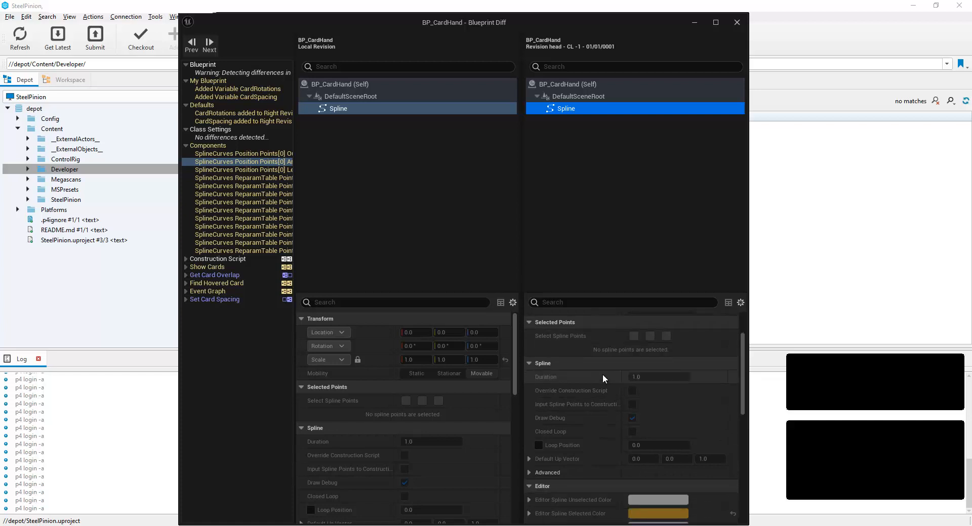
scroll(555, 423, "down", 2)
left_click(528, 425)
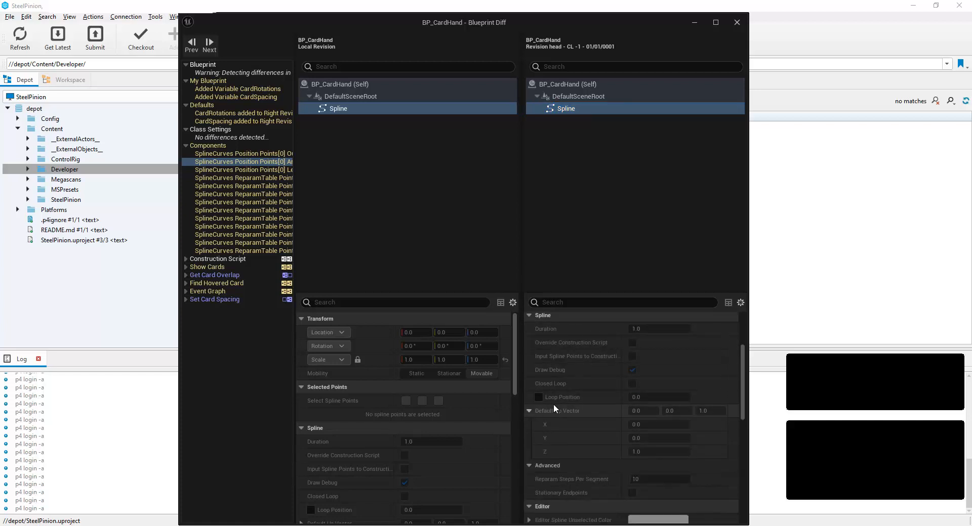
scroll(554, 404, "down", 5)
scroll(542, 369, "up", 2)
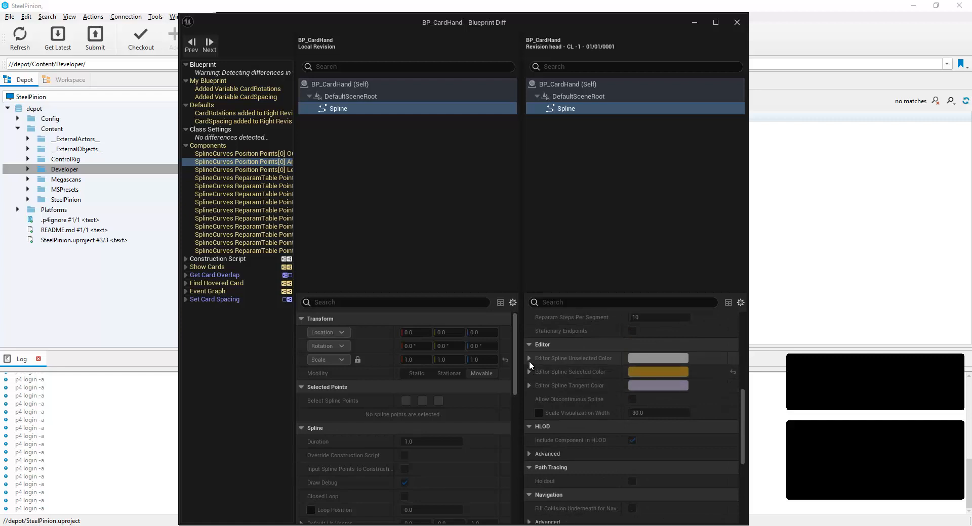
left_click(529, 372)
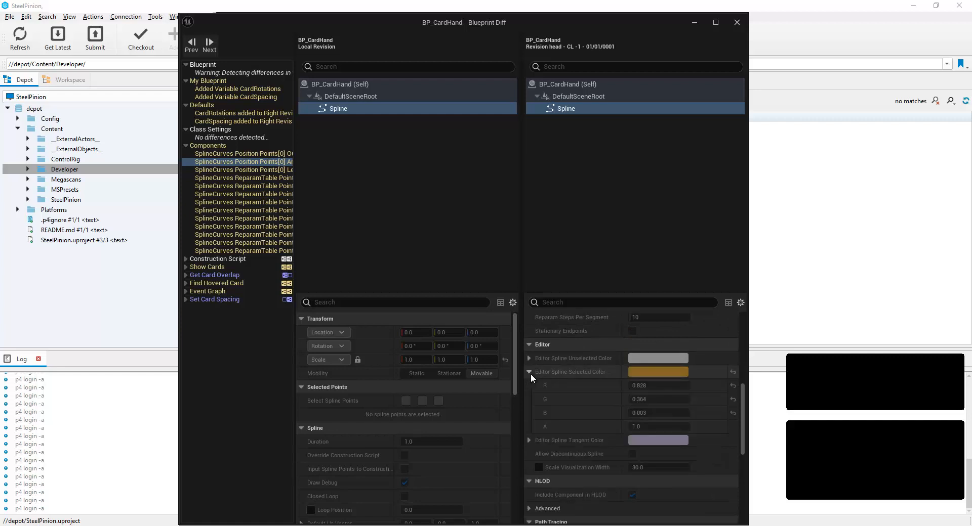
scroll(563, 378, "down", 12)
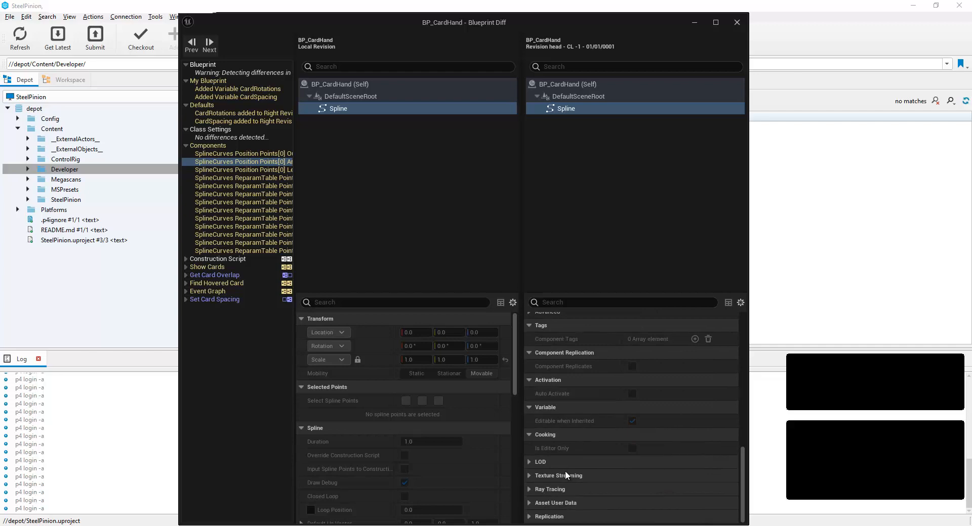
Step: Select the SplineCurves ReparamTable Points[2] difference and compare the Spline properties of both revisions
left_click(248, 186)
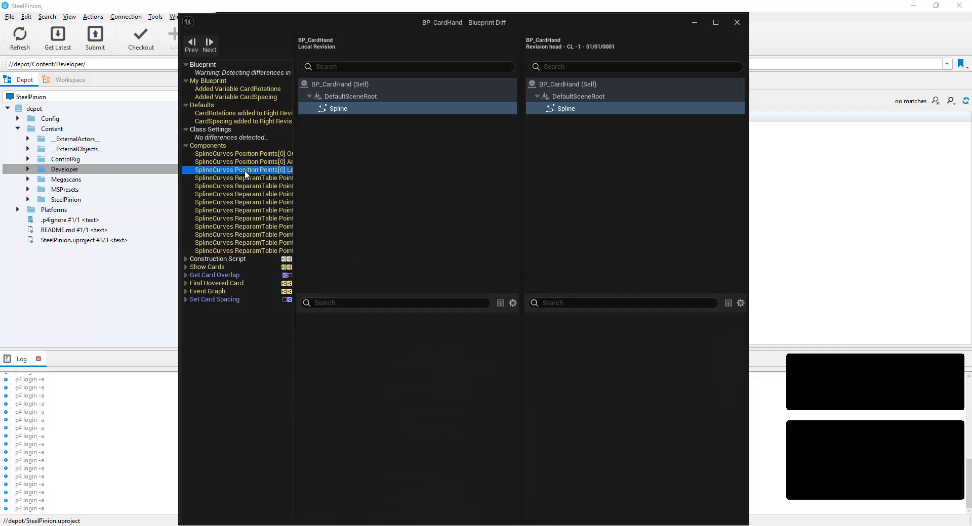
scroll(448, 395, "down", 8)
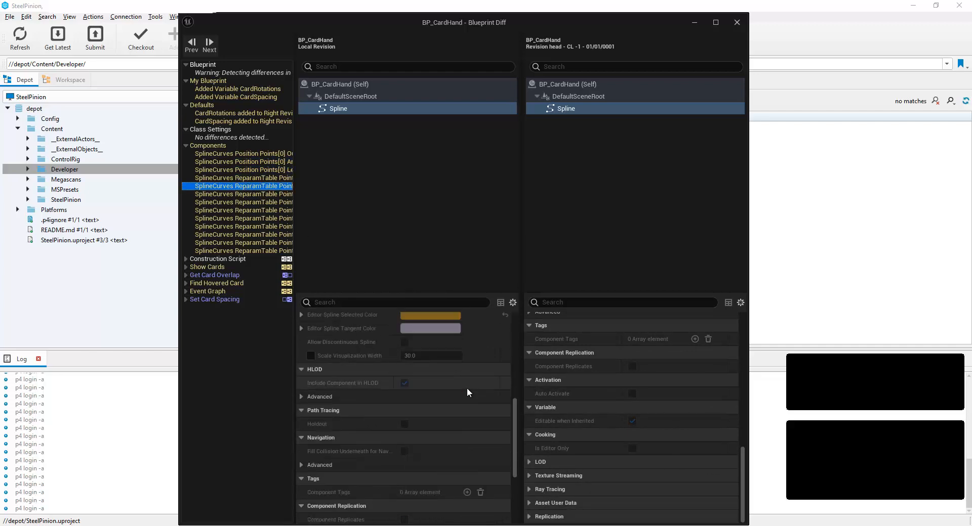
scroll(448, 381, "up", 2)
scroll(610, 382, "up", 10)
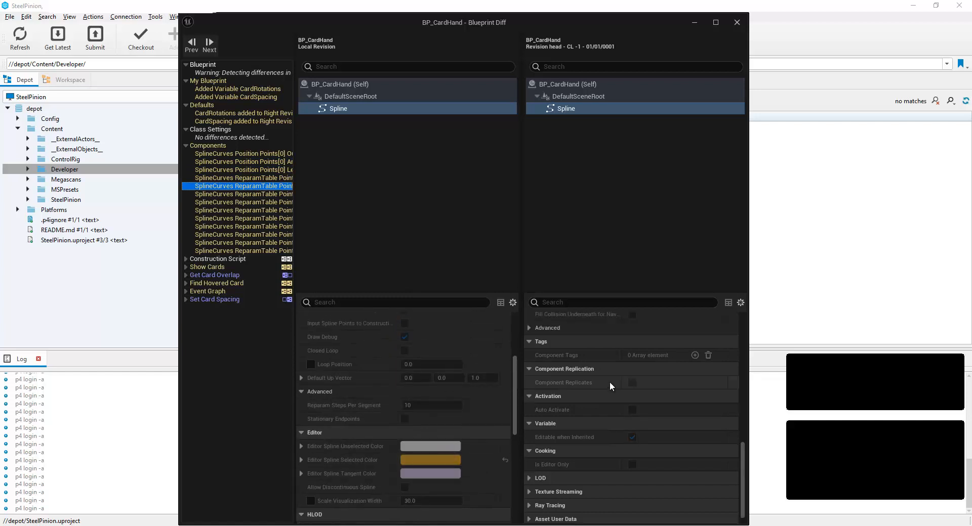
scroll(597, 388, "up", 5)
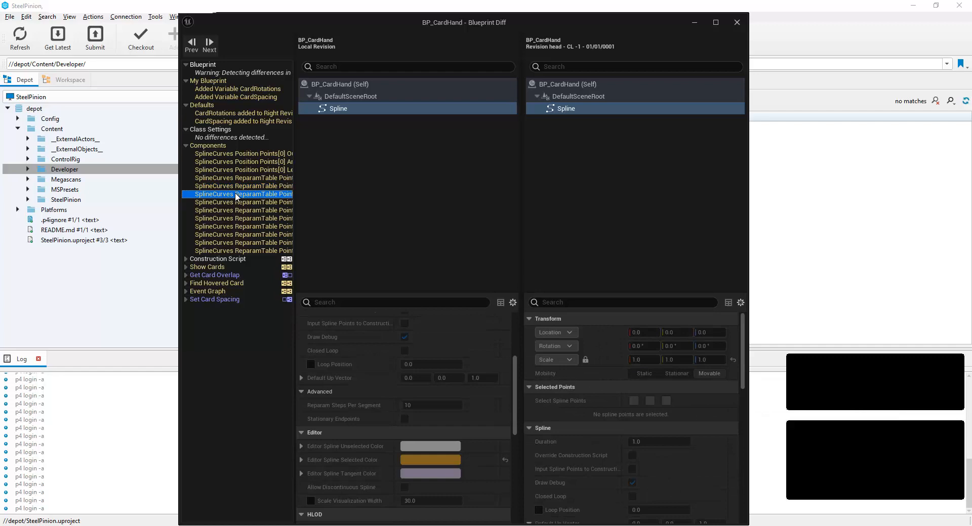
Step: Step through the ReparamTable differences from Points[3] to Points[9]
key("Down")
key("Down")
key("Down")
key("Down")
key("Down")
key("Down")
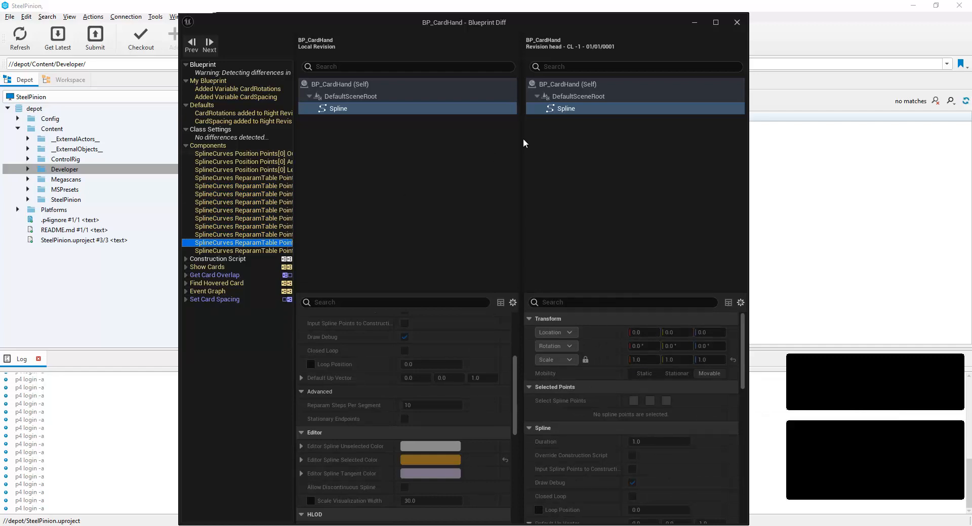
Step: Return to the Blueprint Diff window and widen it
left_click(751, 213)
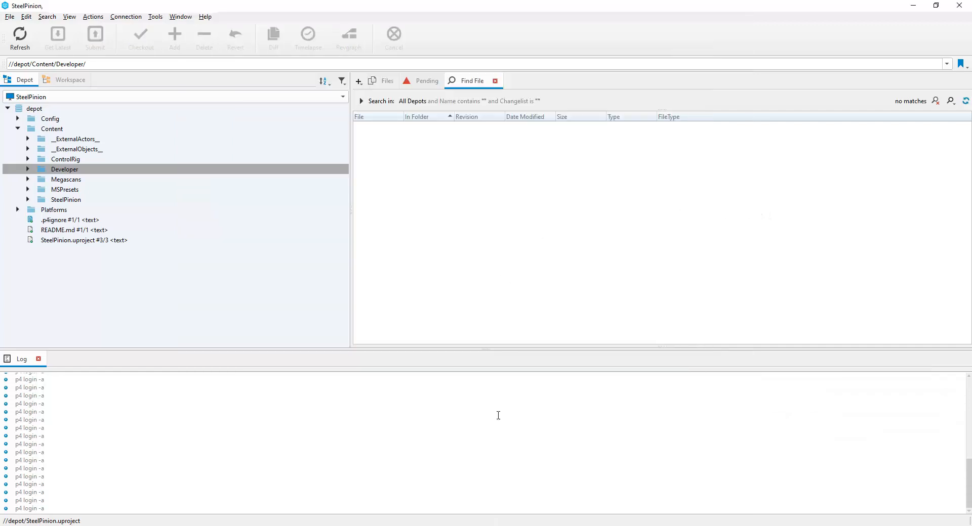
key("alt+Tab")
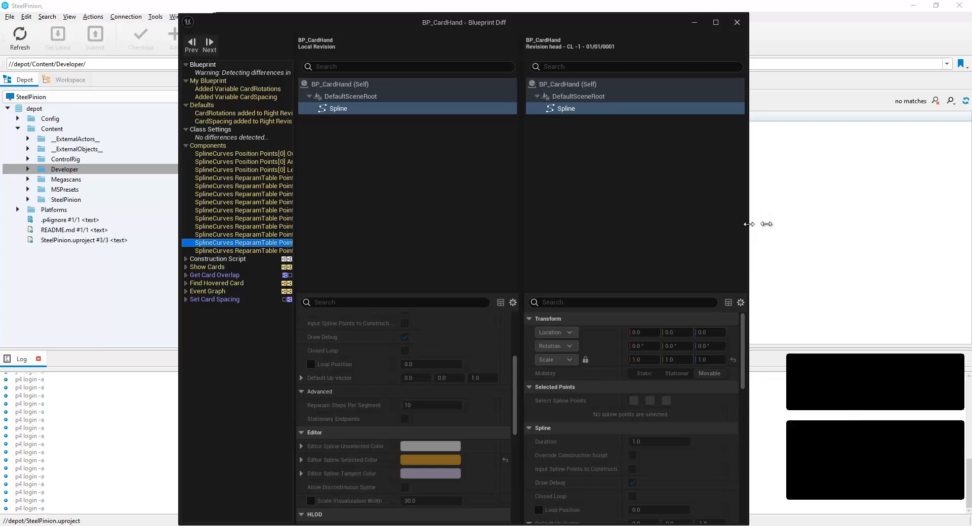
left_click_drag(749, 224, 914, 224)
Step: View the component differences' longer names in the maximized Blueprint Diff window and restore the window size
left_click(880, 22)
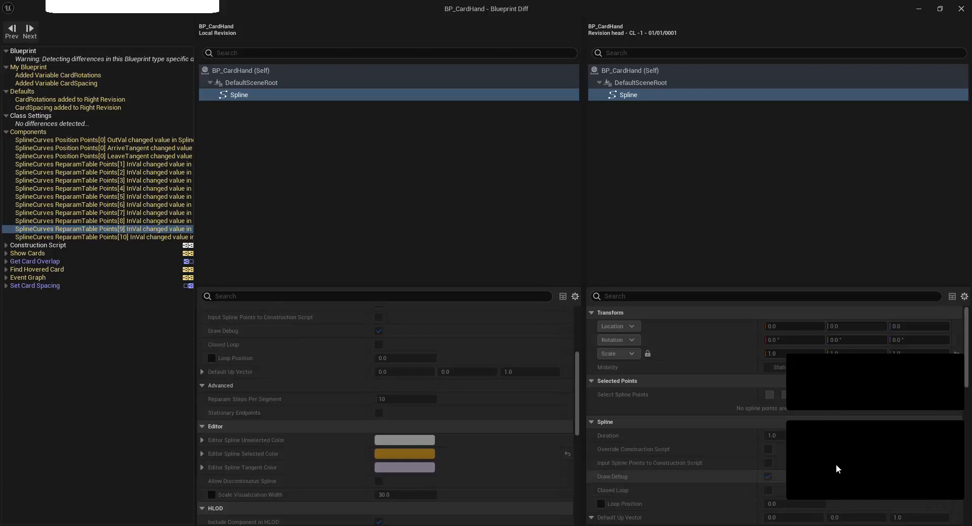
left_click(759, 232)
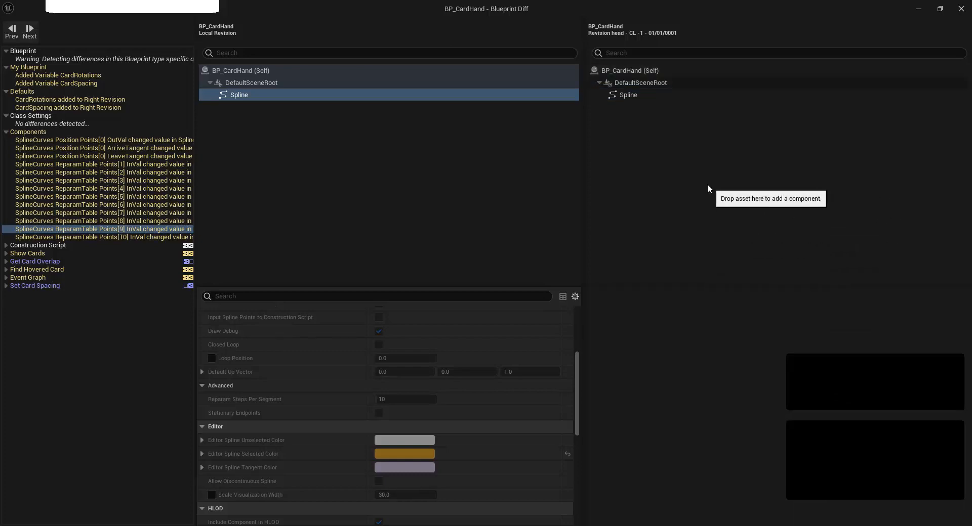
left_click(942, 9)
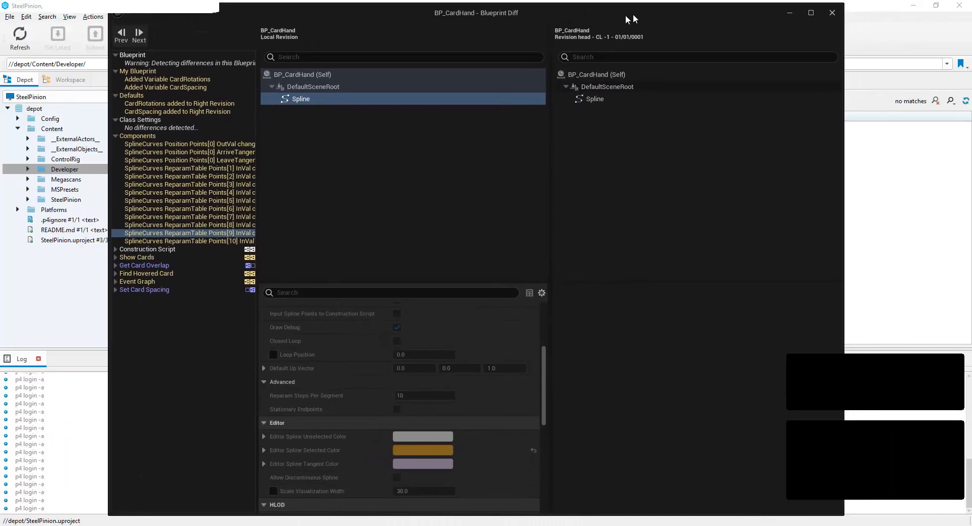
Step: Reposition and widen the Blueprint Diff window, and inspect the head revision's Spline and DefaultSceneRoot components
left_click_drag(527, 14, 524, 13)
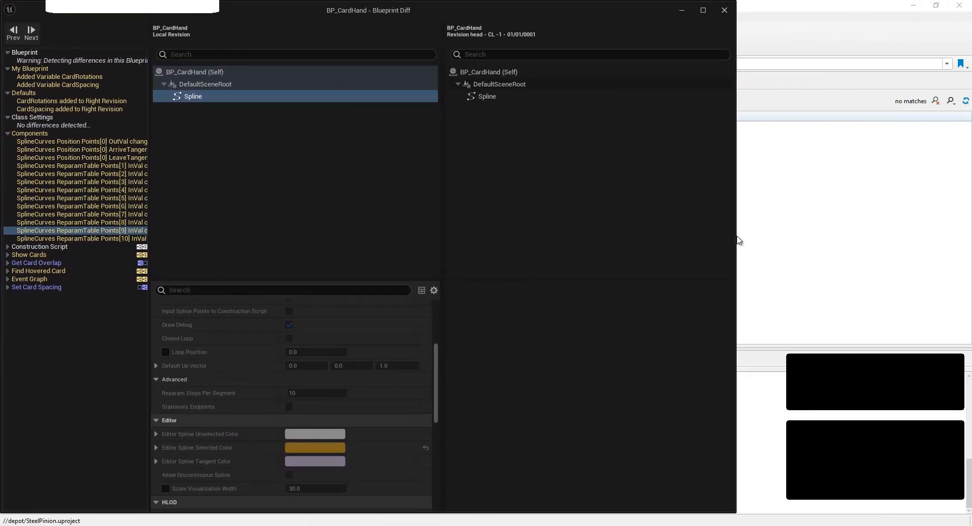
left_click_drag(737, 236, 784, 239)
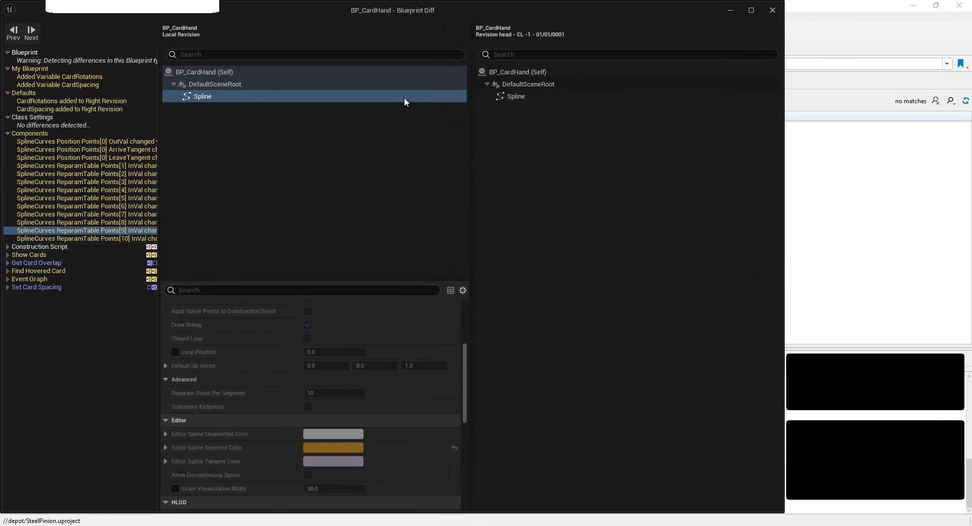
left_click(529, 96)
left_click(517, 85)
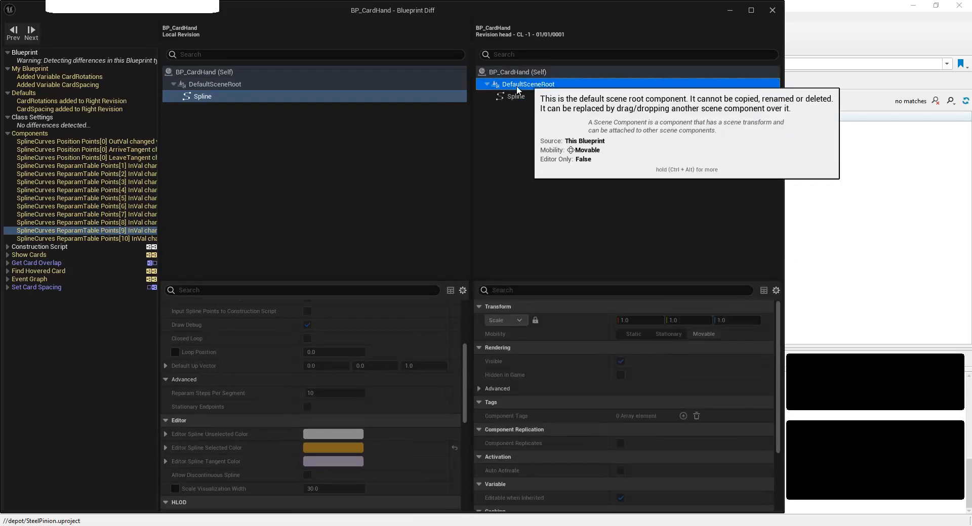
Step: Show the Construction Script comparison, expand the Show Cards differences, and examine the added Add node
left_click(51, 247)
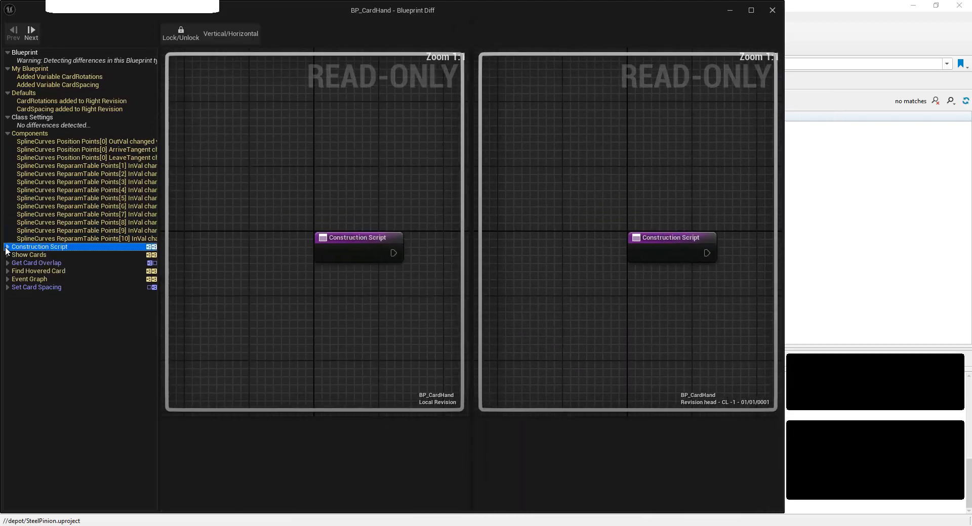
left_click(7, 263)
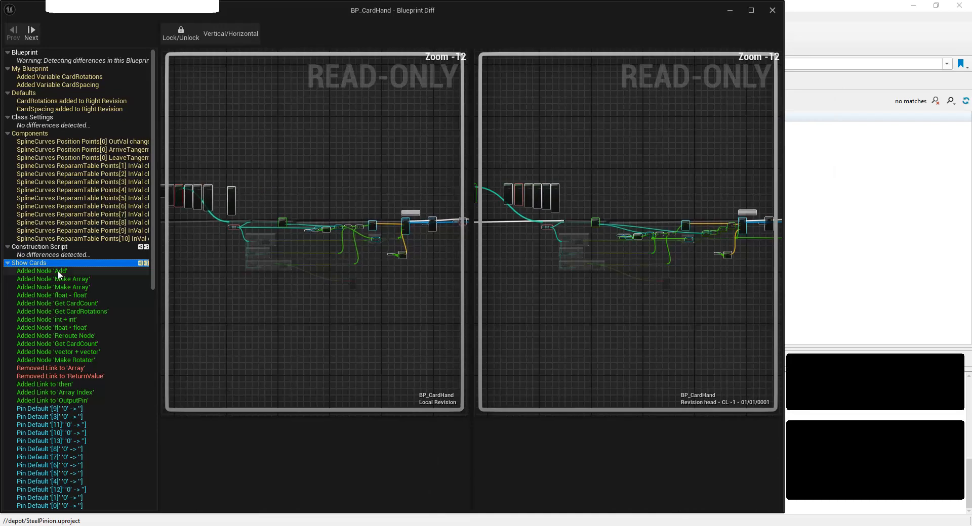
left_click(45, 271)
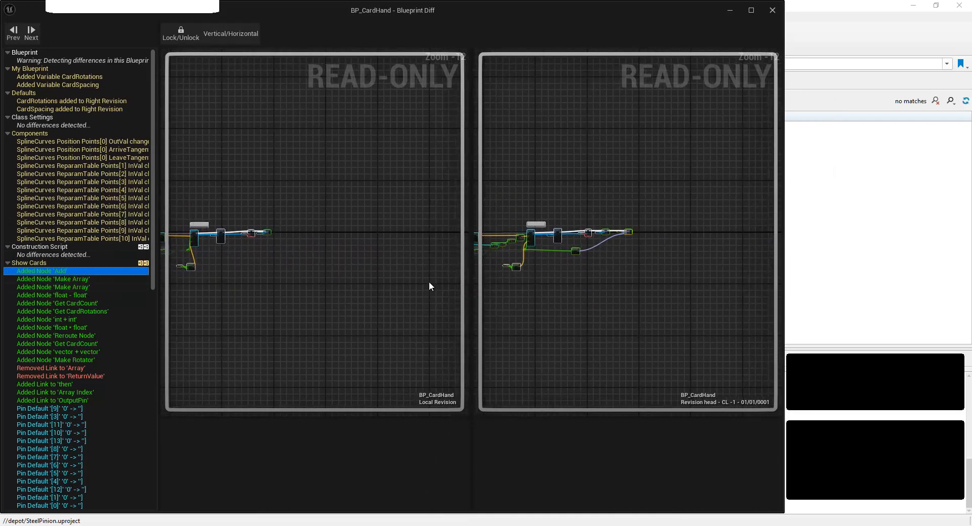
scroll(609, 257, "up", 2)
scroll(529, 277, "down", 2)
scroll(515, 277, "down", 2)
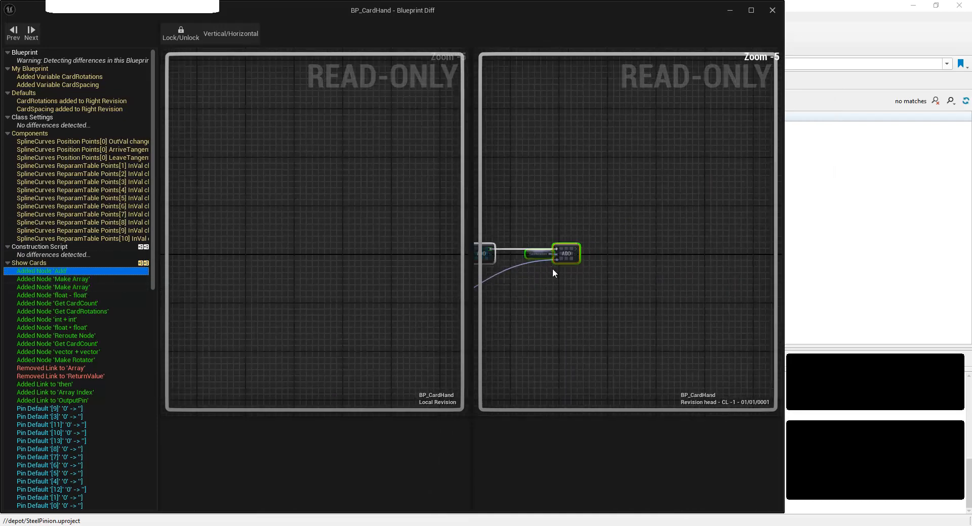
right_click_drag(552, 271, 618, 281)
scroll(618, 284, "up", 2)
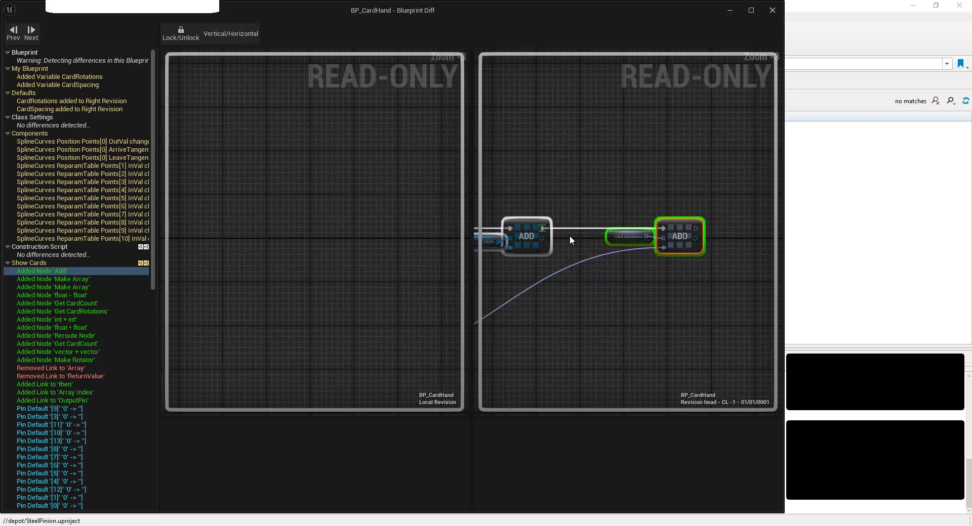
Step: Examine the first added Make Array node and its surrounding nodes in both Show Cards revisions
left_click(77, 279)
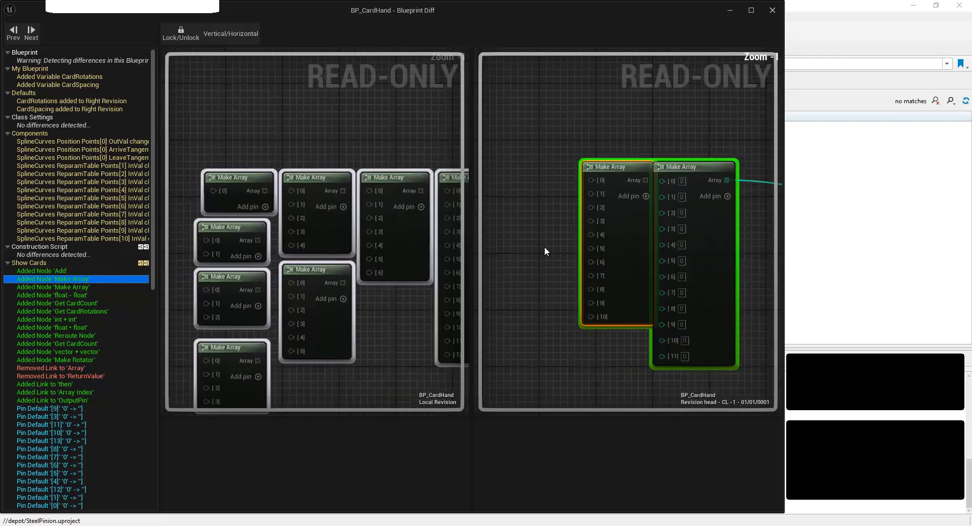
scroll(545, 248, "down", 3)
right_click_drag(528, 255, 422, 240)
right_click_drag(530, 233, 559, 178)
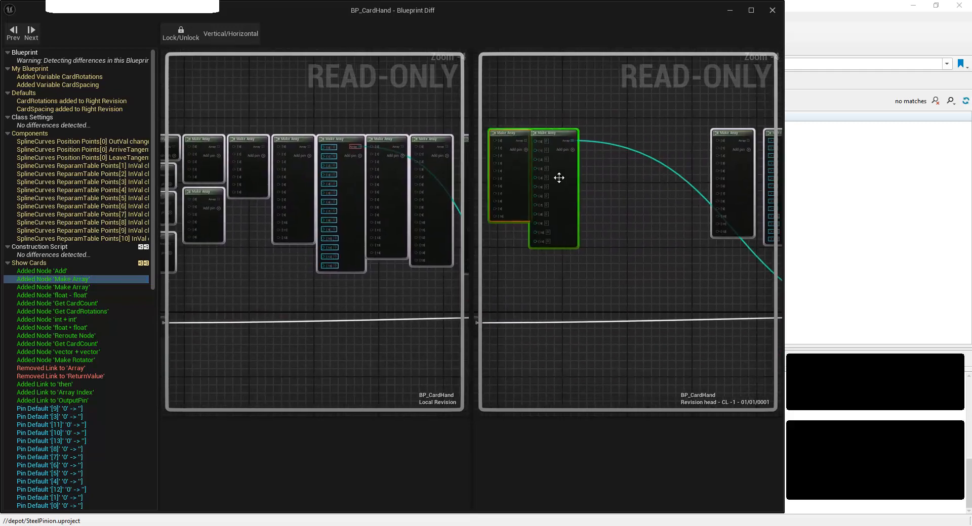
right_click_drag(729, 217, 535, 191)
right_click_drag(708, 300, 605, 257)
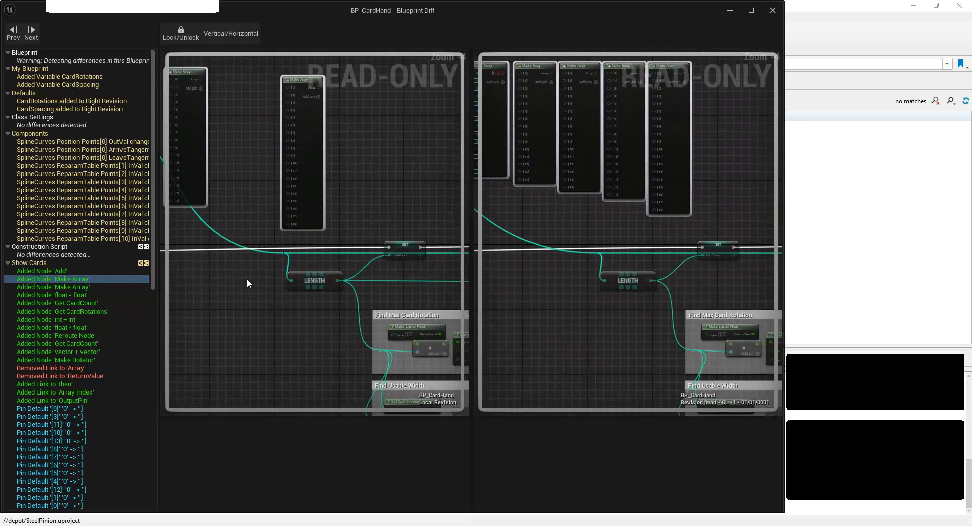
Step: Step through the other nodes added to Show Cards, from the second Make Array to Make Rotator
left_click(84, 289)
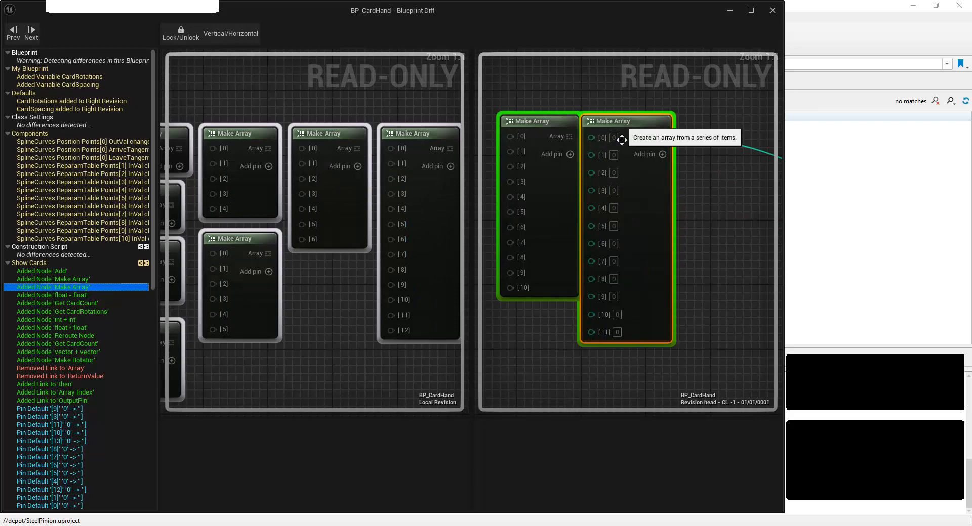
left_click(84, 296)
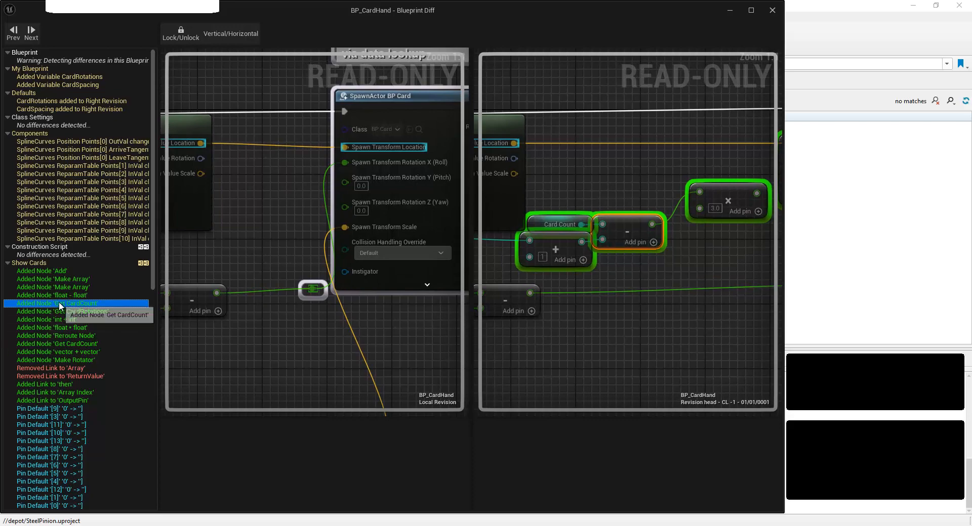
left_click(104, 309)
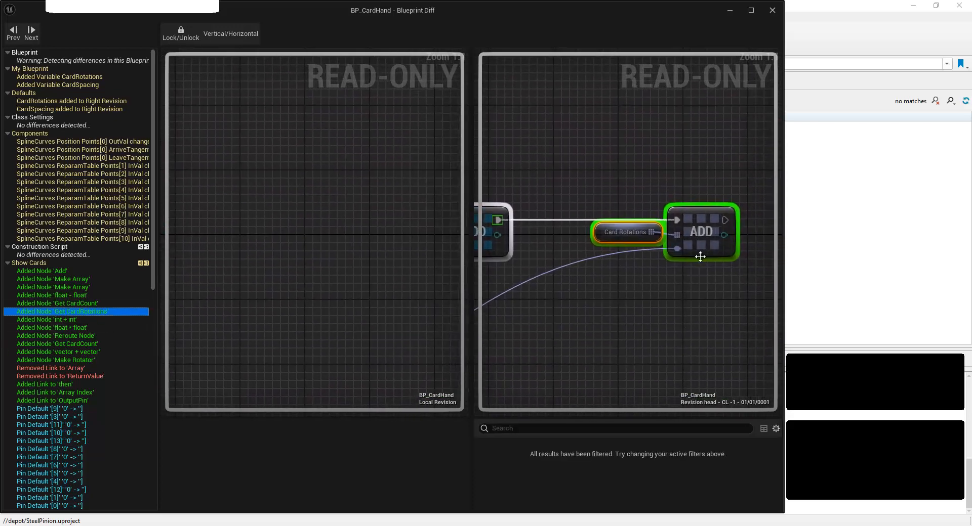
key("Down")
key("Down")
key("Down")
key("Down")
key("Down")
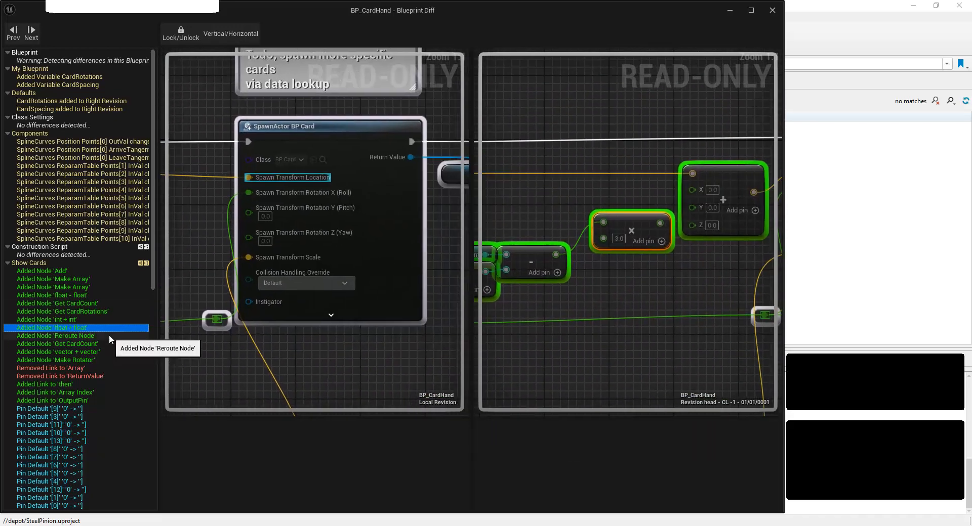
key("Down")
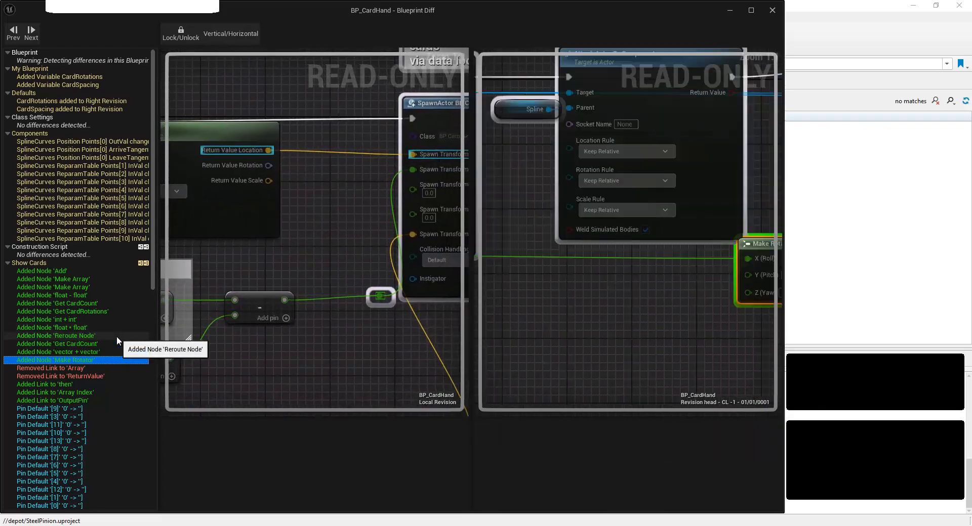
Step: Review the removed and added link differences in Show Cards, ending at the link to OutputPin
key("Down")
key("Down")
key("Down")
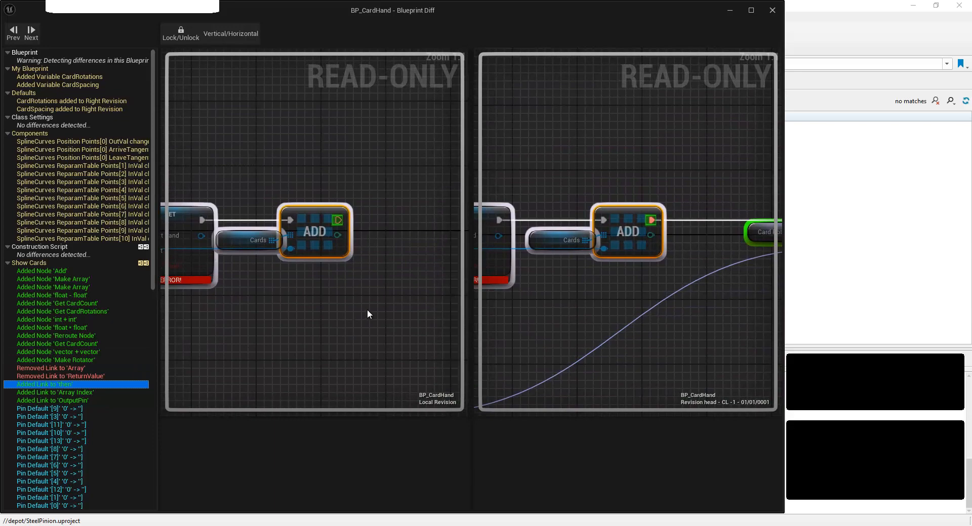
key("Down")
key("Down")
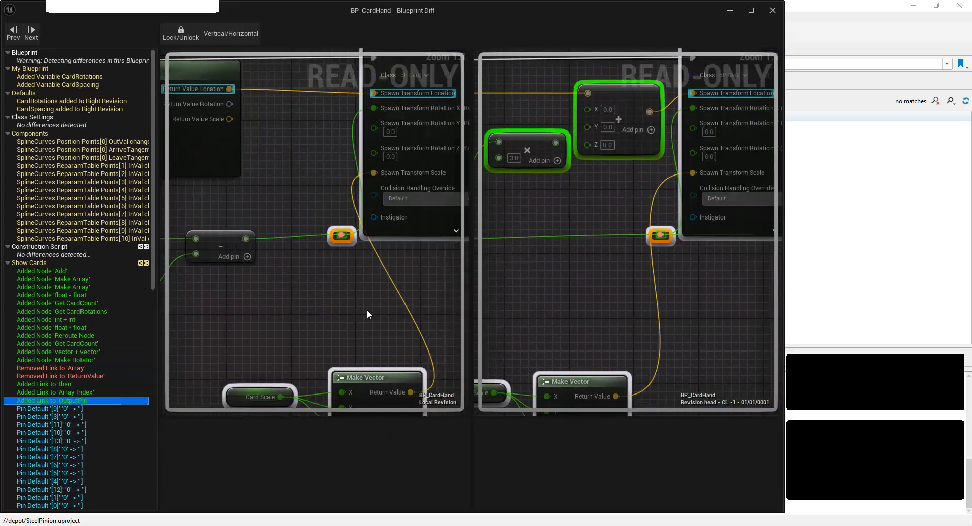
Step: Step through the Pin Default differences of the Make Array node in Show Cards
key("Down")
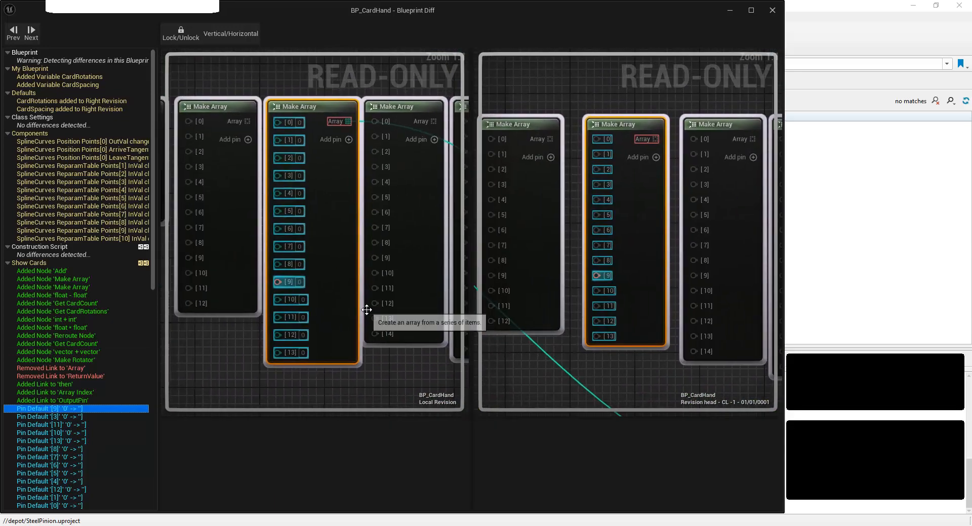
key("Down")
key("Down")
key("Down")
key("Down")
key("Down")
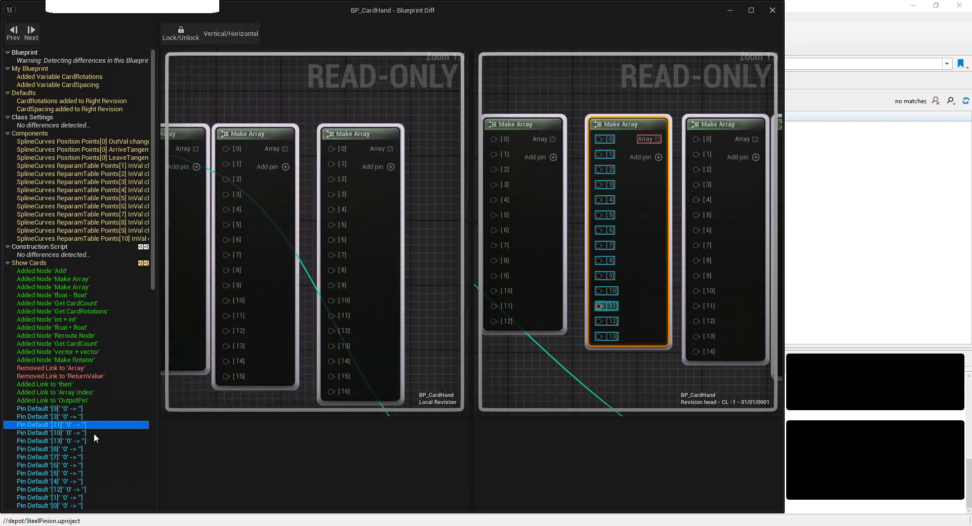
key("Down")
key("Down")
key("Down")
key("Down")
key("Down")
key("Down")
key("Down")
key("Down")
key("Down")
key("Down")
key("Down")
key("Down")
key("Down")
key("Down")
key("Down")
key("Down")
key("Down")
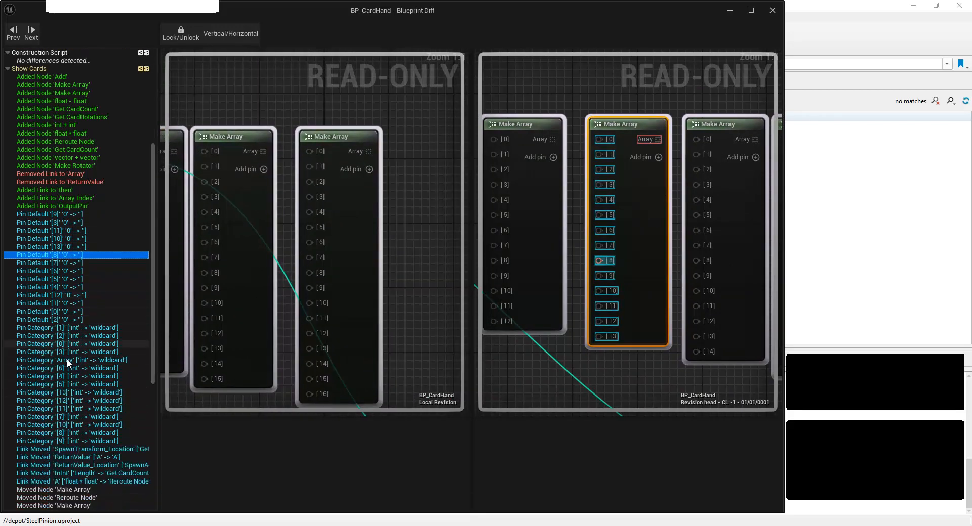
Step: Review the Pin Category and Link Moved differences in Show Cards, ending at the moved link for pin A
key("Down")
key("Down")
key("Down")
key("Down")
key("Down")
key("Down")
key("Down")
key("Down")
key("Down")
key("Down")
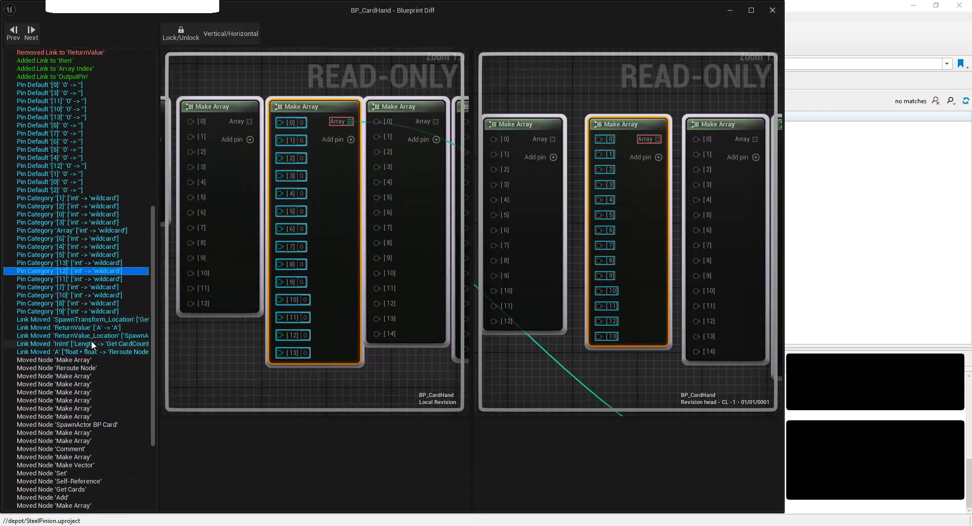
key("Down")
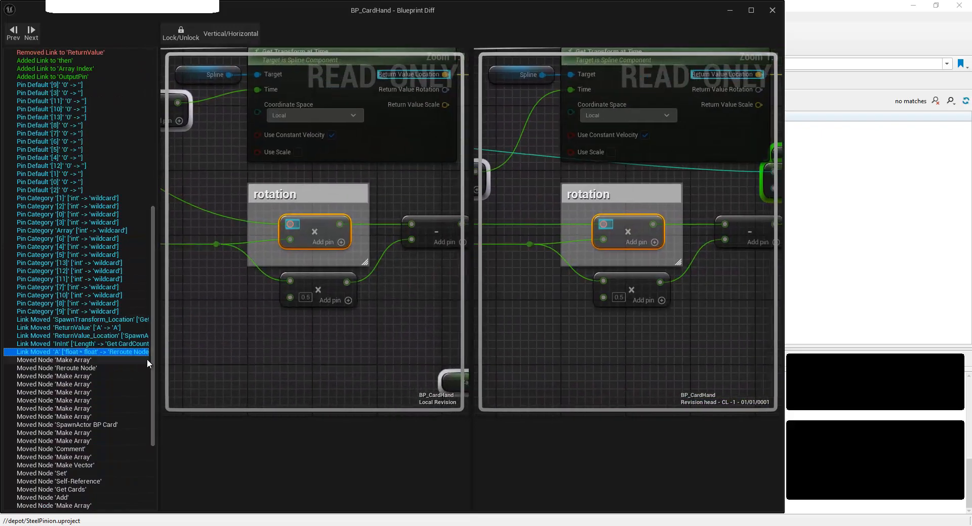
Step: Compare the positions of several moved Make Array nodes and the moved Self-Reference node in Show Cards
key("Down")
key("Down")
key("Up")
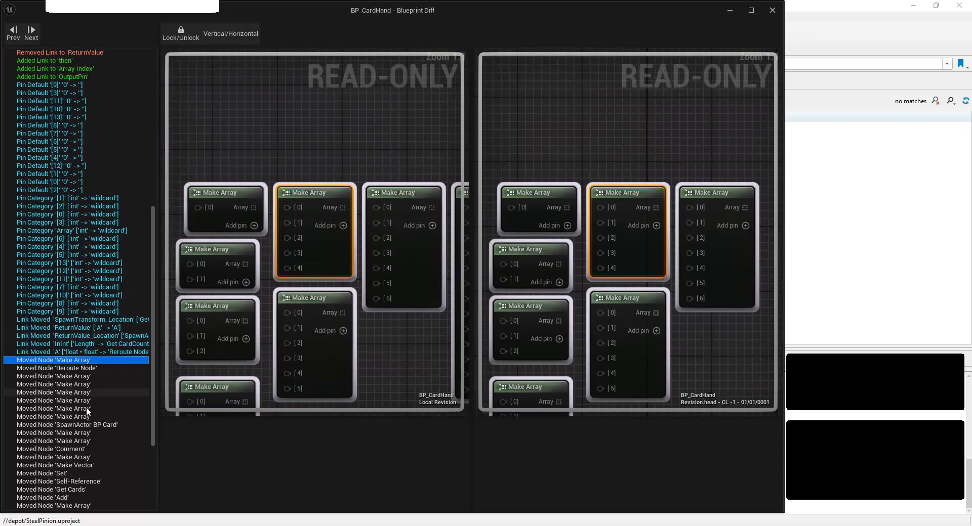
left_click(89, 386)
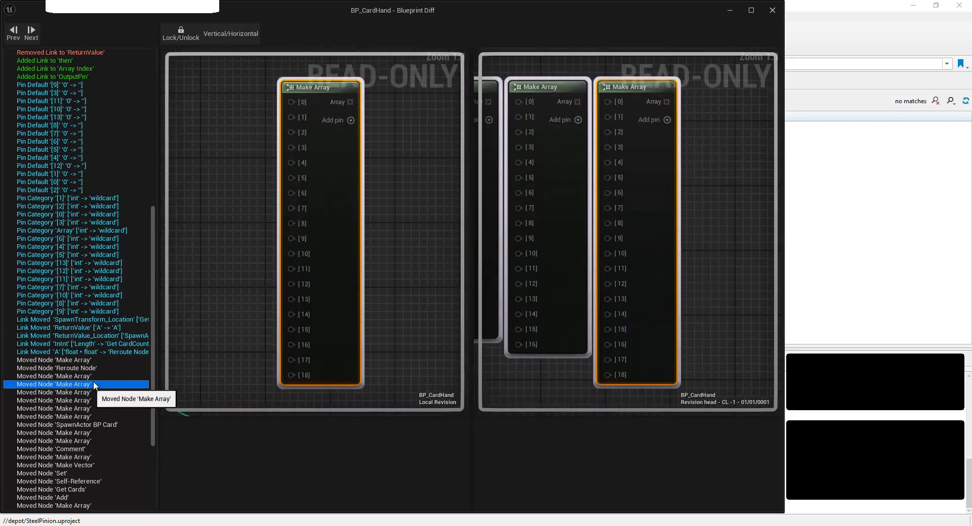
scroll(79, 393, "down", 5)
left_click(92, 369)
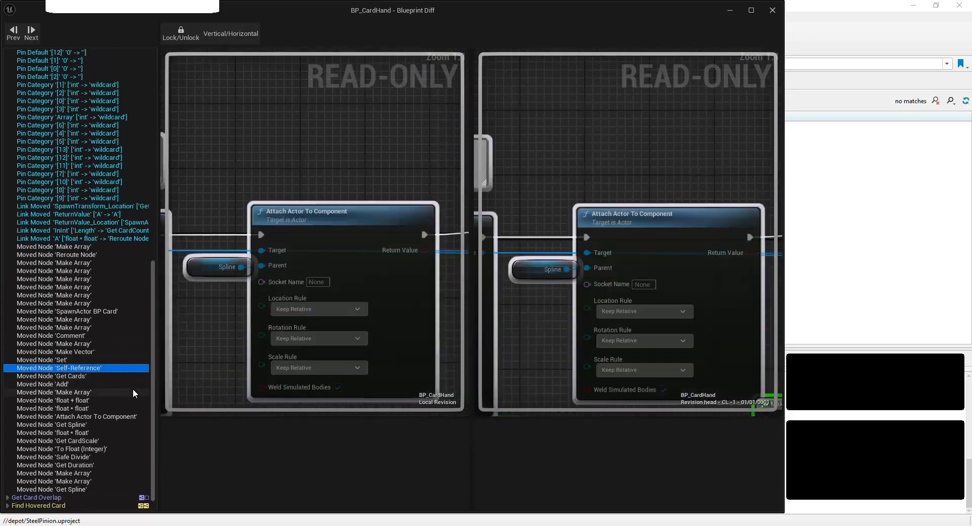
left_click(132, 393)
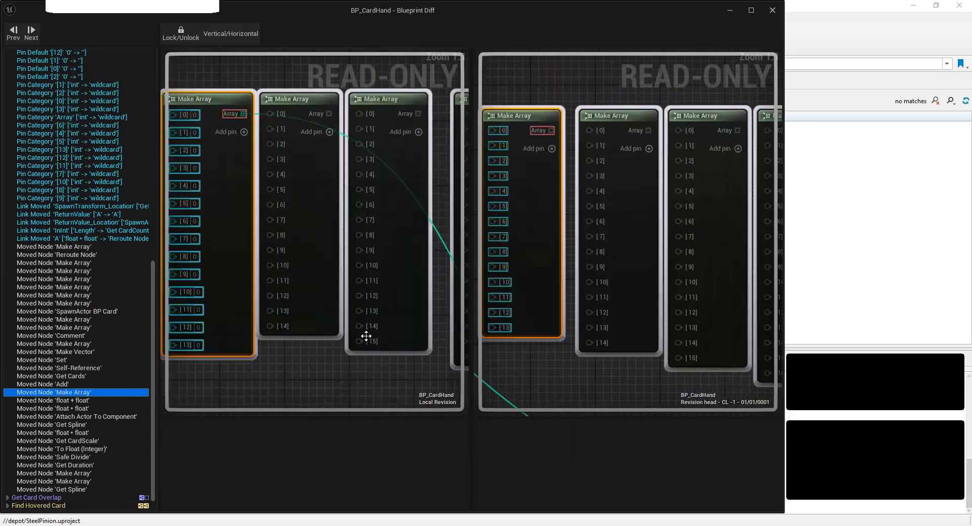
Step: Step through the remaining moved nodes in Show Cards, from float + float to the final Get Spline
key("Down")
key("Down")
key("Down")
key("Down")
key("Down")
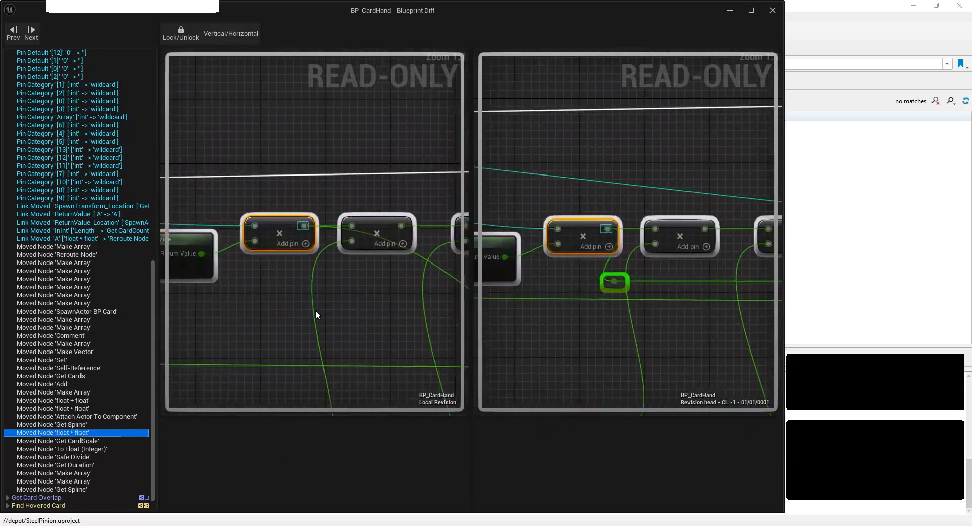
key("Down")
key("Down")
key("Down")
key("Down")
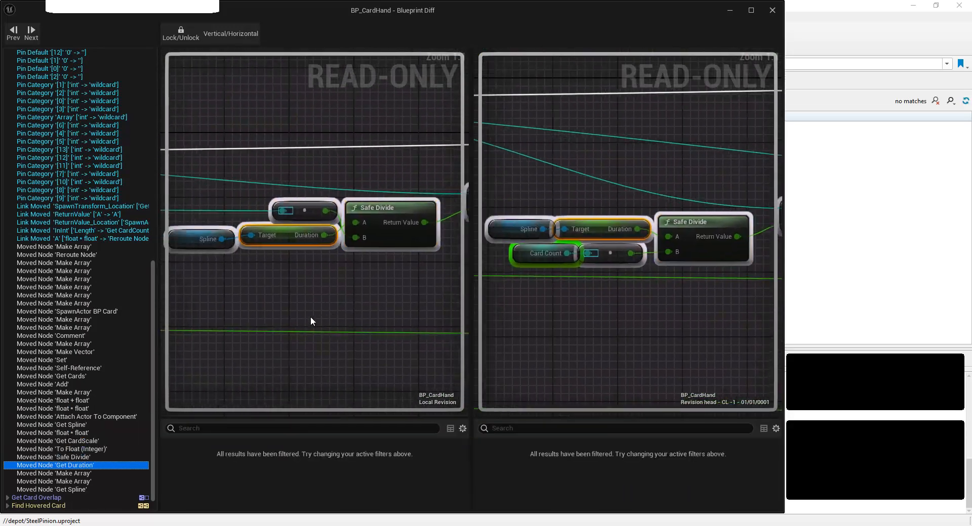
key("Down")
key("Down")
key("Down")
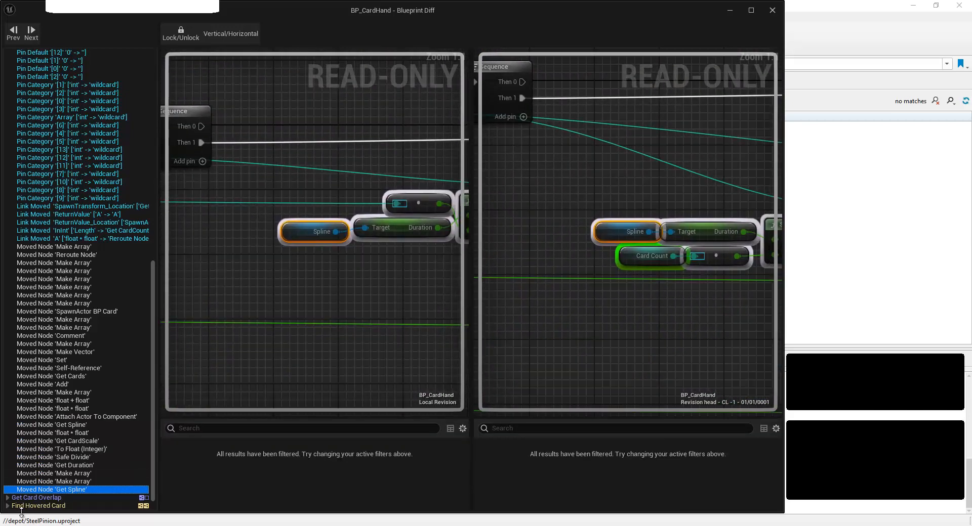
Step: Expand the differences for Get Card Overlap and Find Hovered Card
left_click(8, 498)
scroll(77, 403, "down", 1)
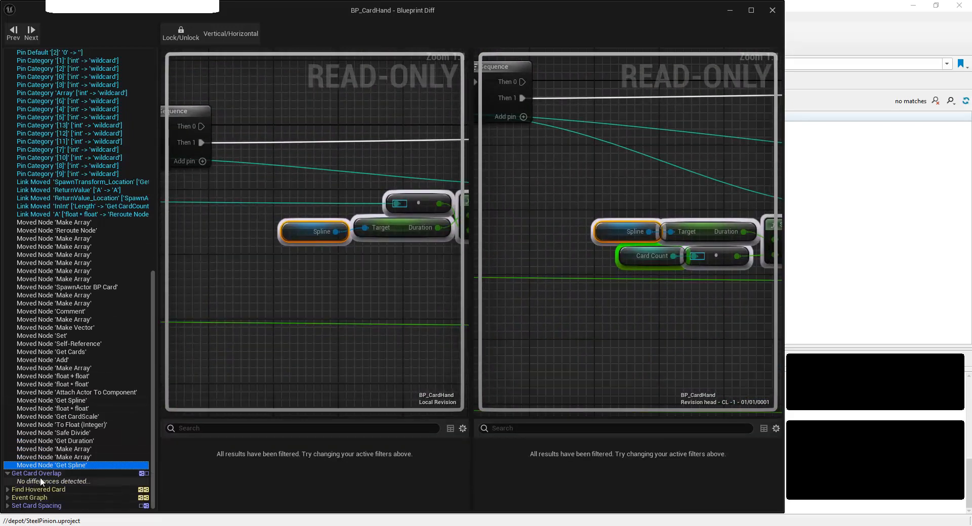
left_click(8, 490)
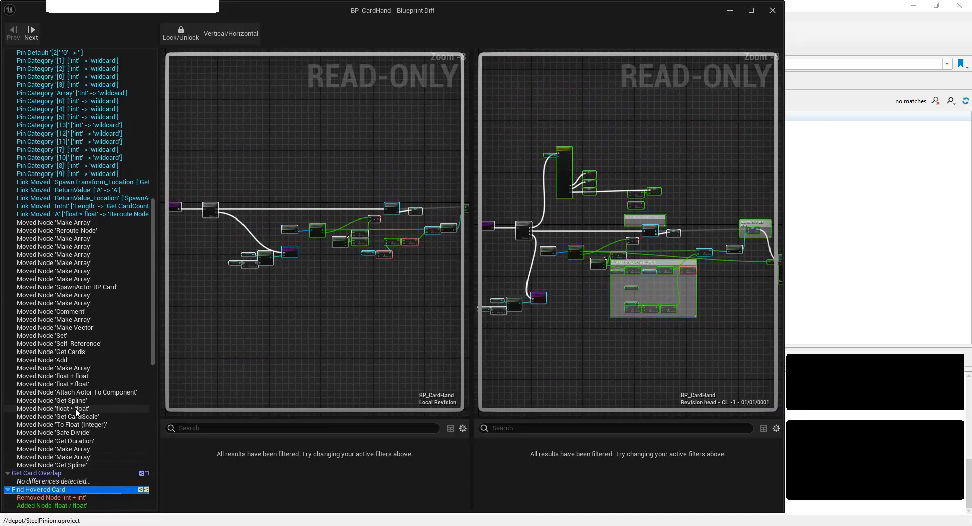
Step: Review the first node differences in Find Hovered Card, from the removed int + int to the added Set _maxXPercent
scroll(77, 411, "down", 3)
left_click(96, 430)
key("Down")
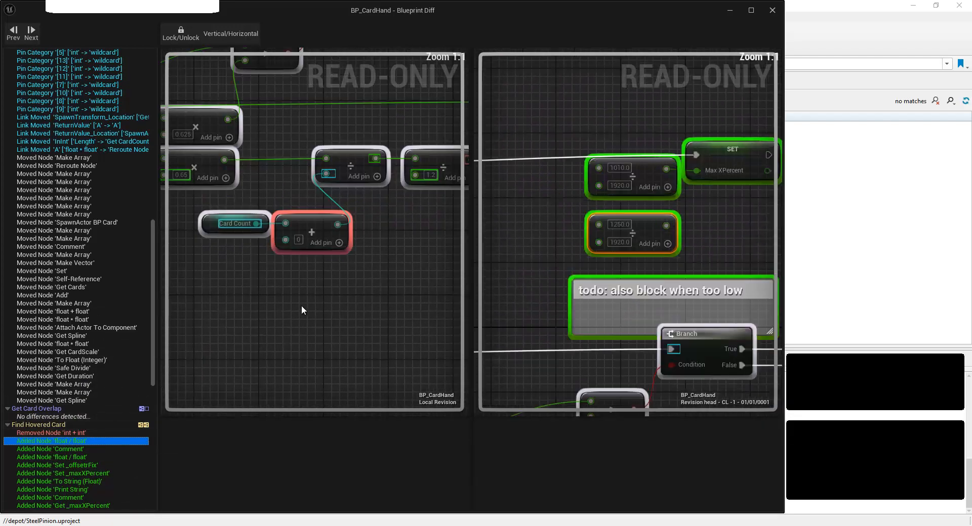
key("Down")
key("Down")
key("Down")
key("Down")
key("Down")
key("Down")
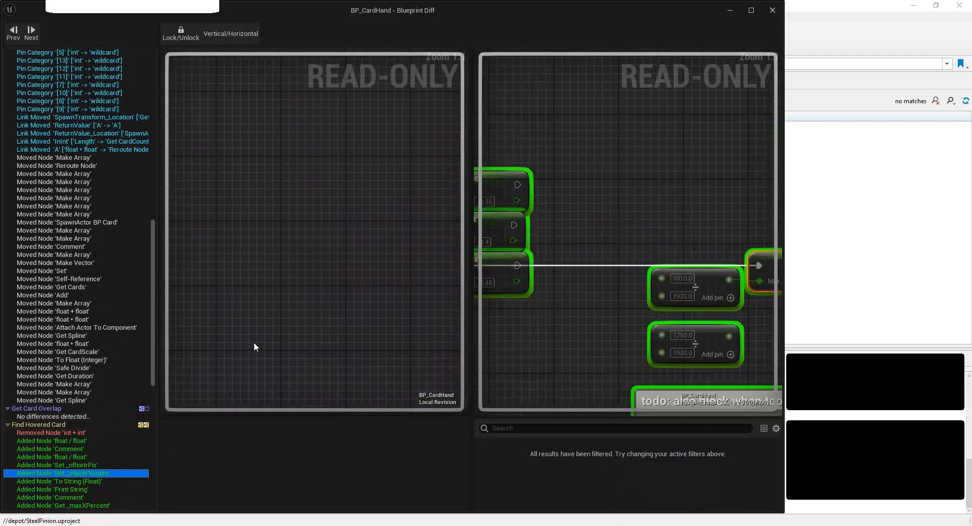
Step: Continue through the added nodes in Find Hovered Card up to the first added Get CardCount
scroll(88, 448, "down", 6)
key("Down")
key("Down")
key("Down")
key("Down")
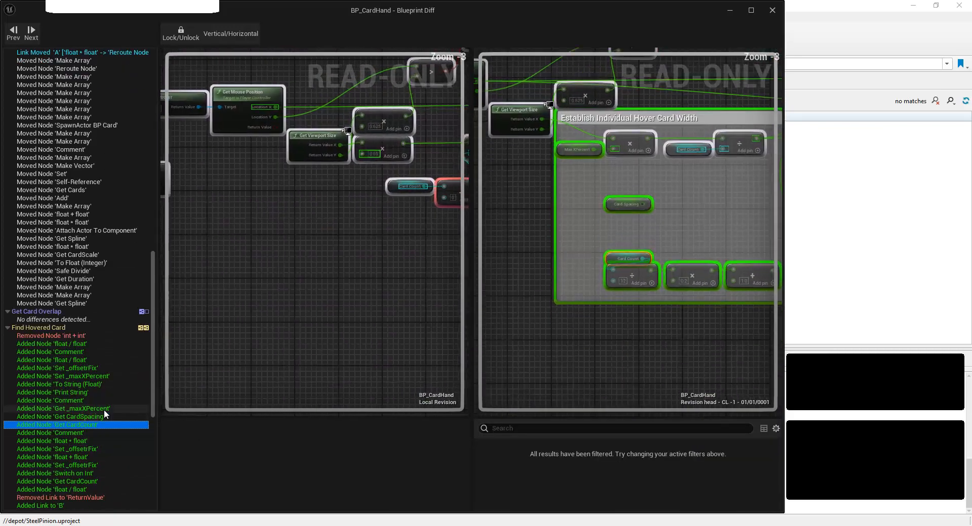
Step: Inspect the remaining added nodes in Find Hovered Card, ending at the removed link to ReturnValue
scroll(104, 410, "down", 4)
key("Down")
key("Down")
key("Down")
key("Down")
key("Down")
key("Down")
key("Down")
key("Down")
key("Down")
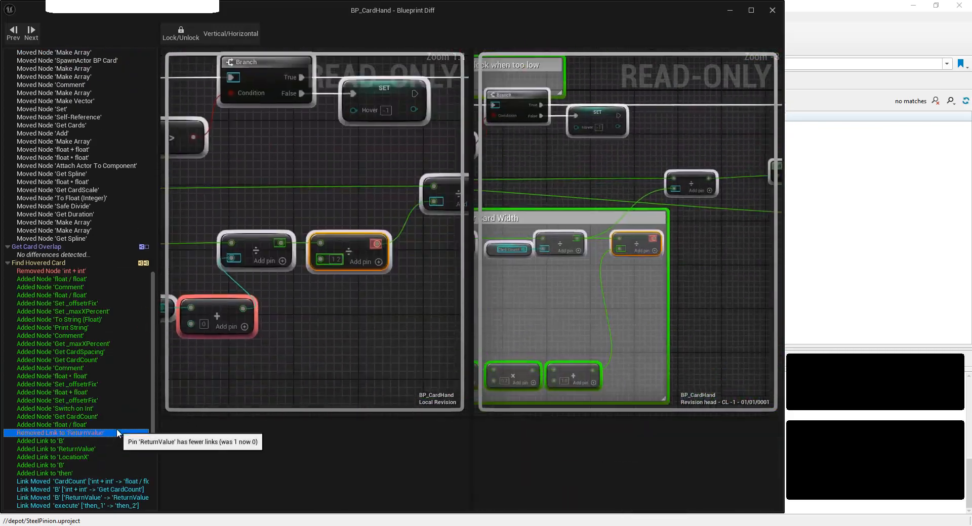
Step: Review the added links in Find Hovered Card, ending at the moved link for CardCount
key("Down")
key("Down")
key("Down")
key("Down")
key("Down")
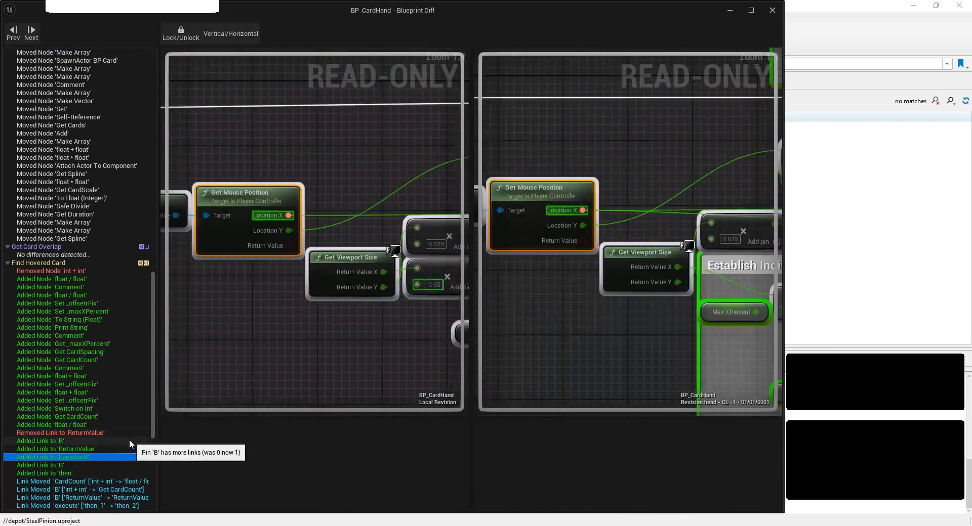
scroll(110, 450, "down", 2)
key("Down")
scroll(108, 443, "down", 7)
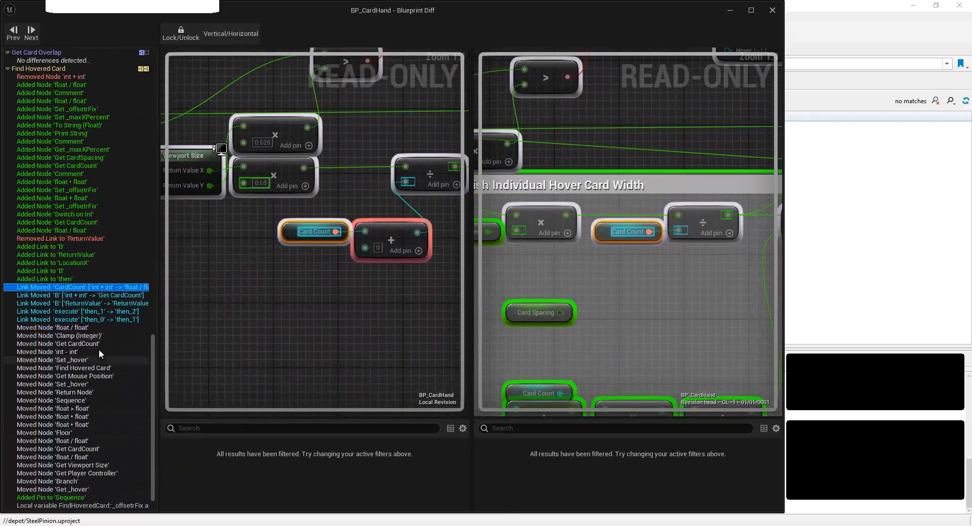
Step: Compare the moved nodes in Find Hovered Card from Clamp (Integer) to Sequence
left_click(101, 336)
left_click(116, 352)
key("Down")
key("Down")
key("Down")
key("Down")
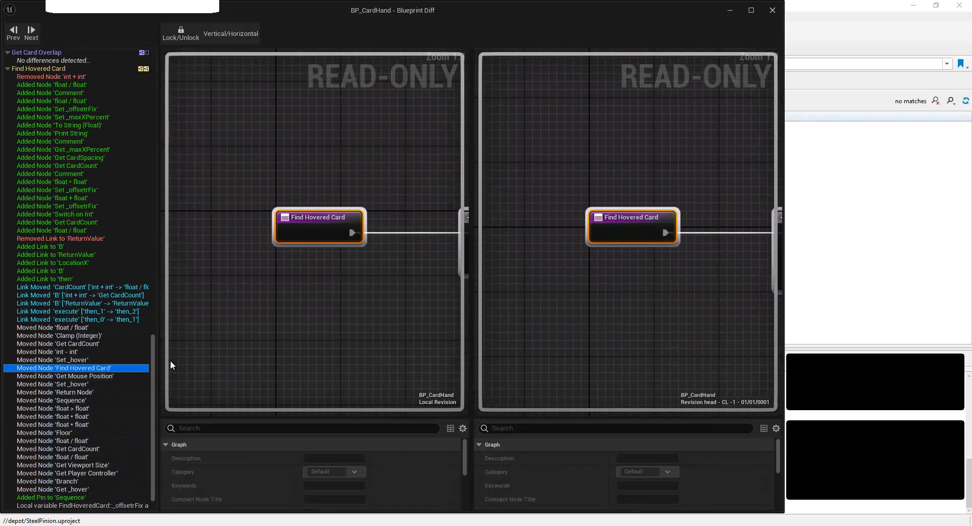
key("Down")
key("Down")
key("Down")
key("Down")
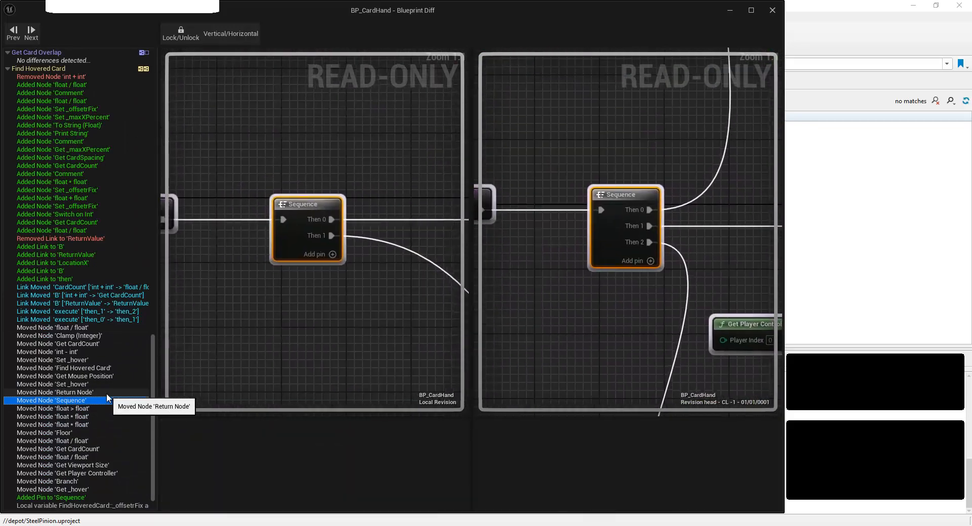
Step: Step through the remaining moved nodes in Find Hovered Card, from float > float to Get _hover
key("Down")
key("Down")
key("Down")
key("Down")
key("Down")
key("Down")
key("Down")
key("Down")
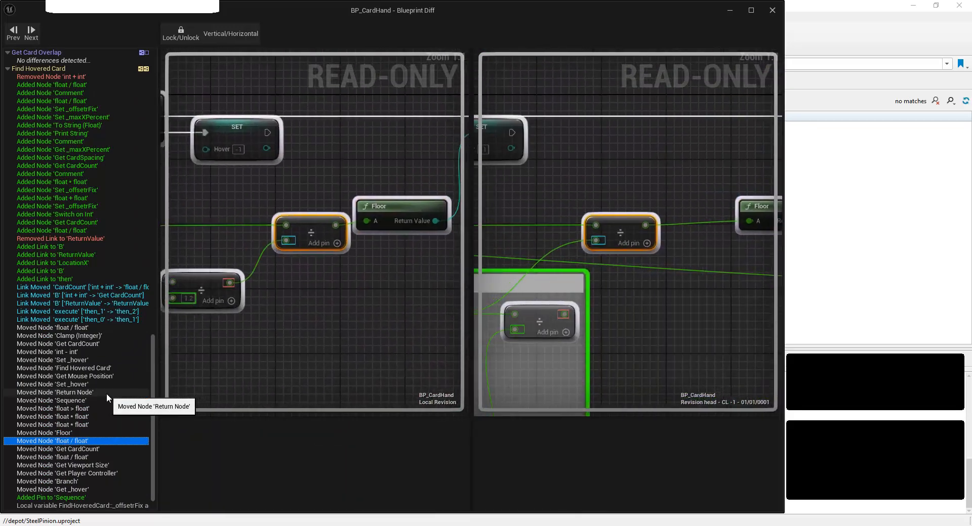
key("Down")
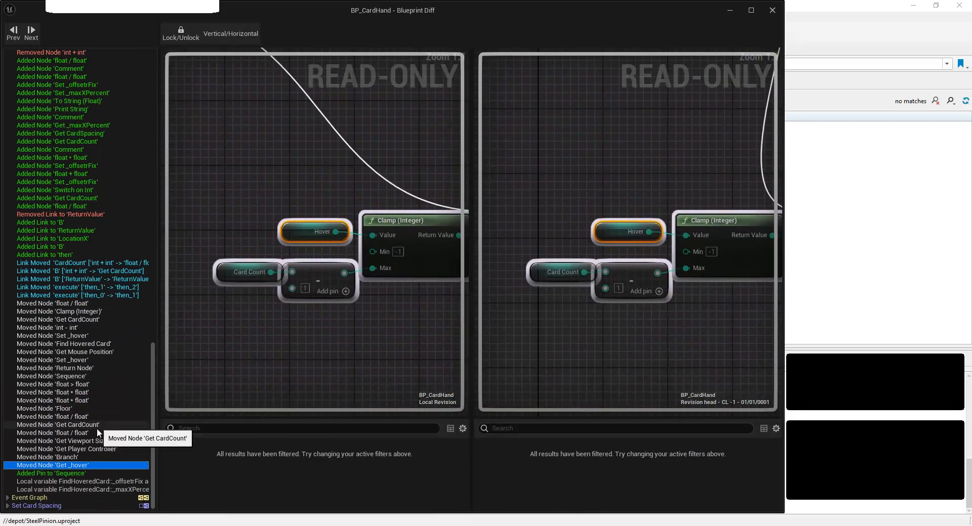
Step: Check the added Sequence pin and the _offsetrFix and _maxXPercent local variable differences in Find Hovered Card
left_click(96, 474)
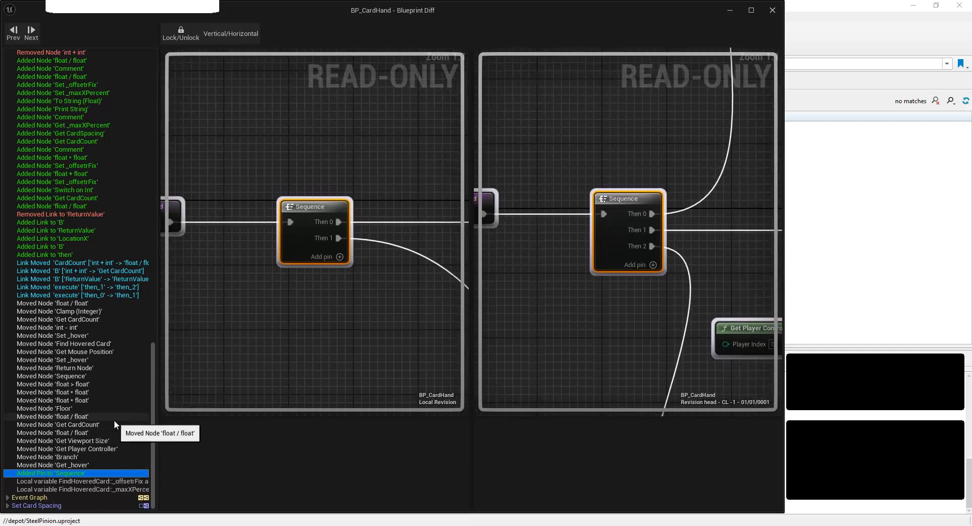
key("Down")
key("Down")
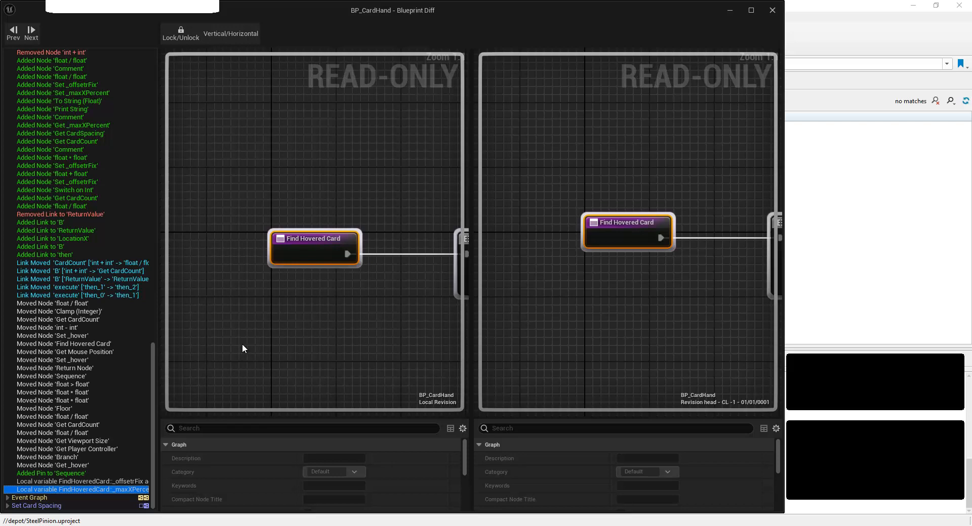
Step: Expand the Event Graph differences and review them from the removed Get CardCount to the added Comment
double_click(46, 498)
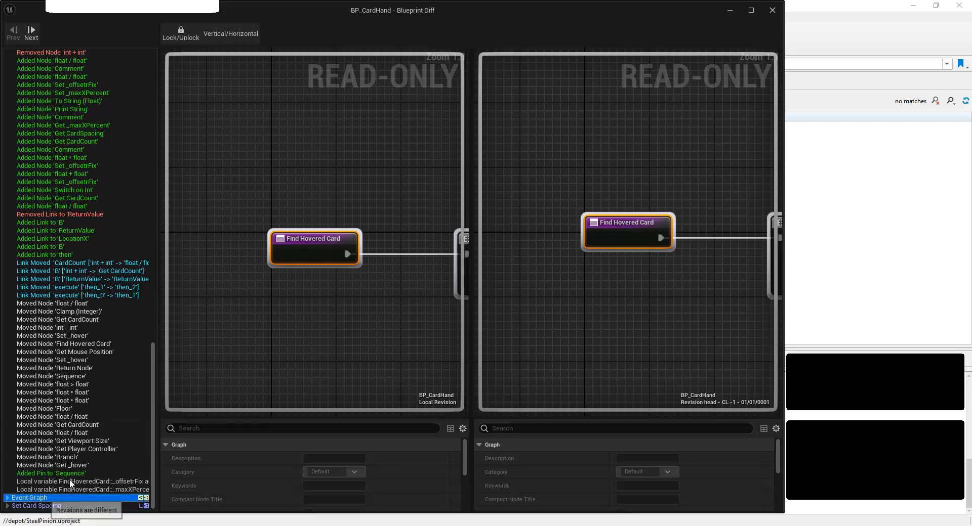
scroll(93, 427, "down", 9)
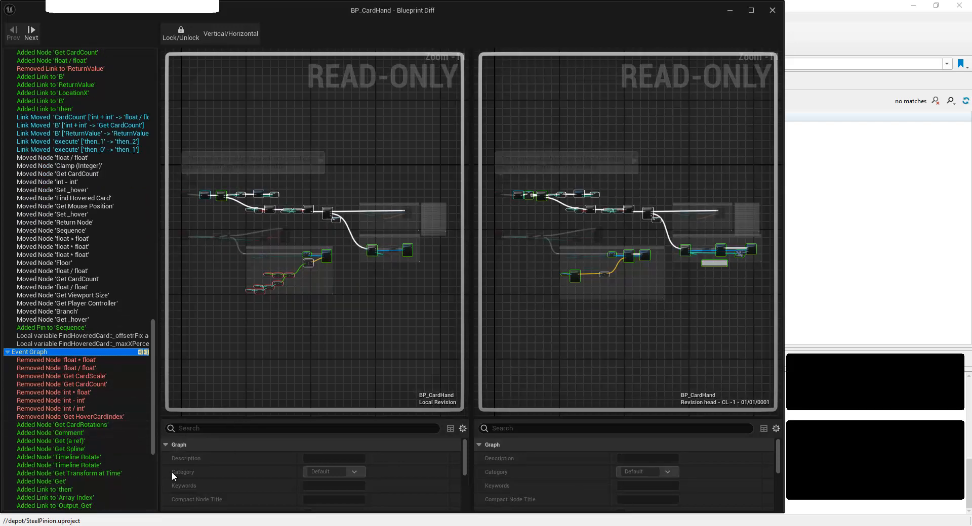
left_click(89, 383)
key("Down")
key("Down")
key("Down")
key("Down")
key("Down")
key("Down")
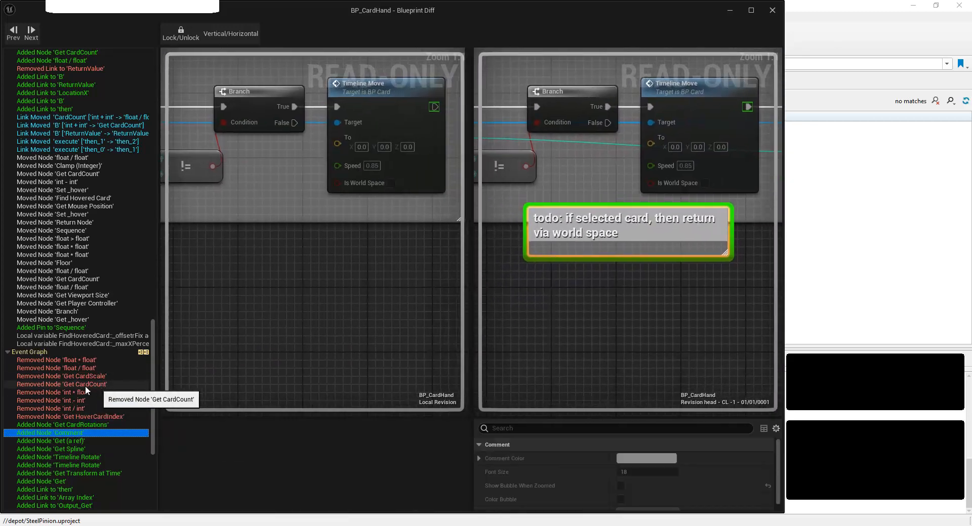
Step: Inspect the Event Graph additions from Get (a ref) to the added link to Array Index
key("Down")
key("Down")
key("Down")
key("Down")
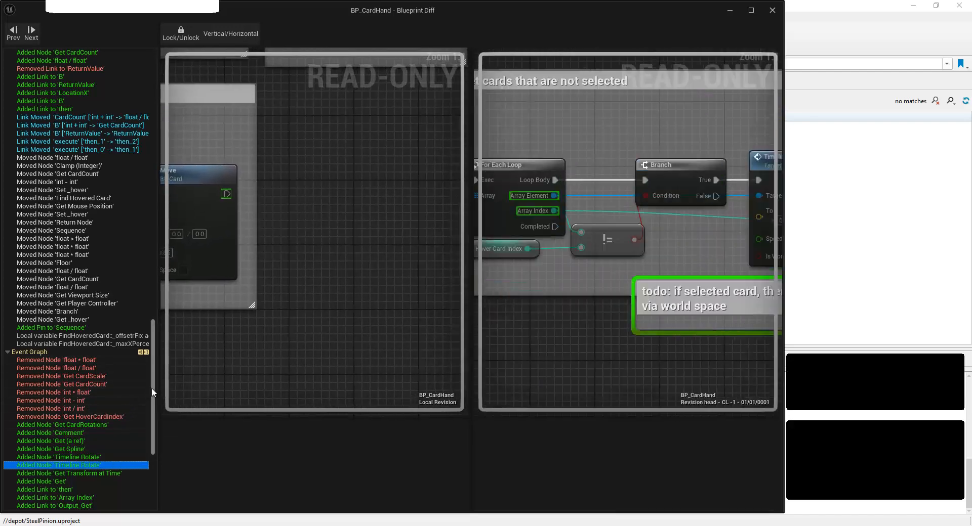
left_click_drag(152, 389, 143, 450)
key("Down")
key("Down")
key("Down")
key("Down")
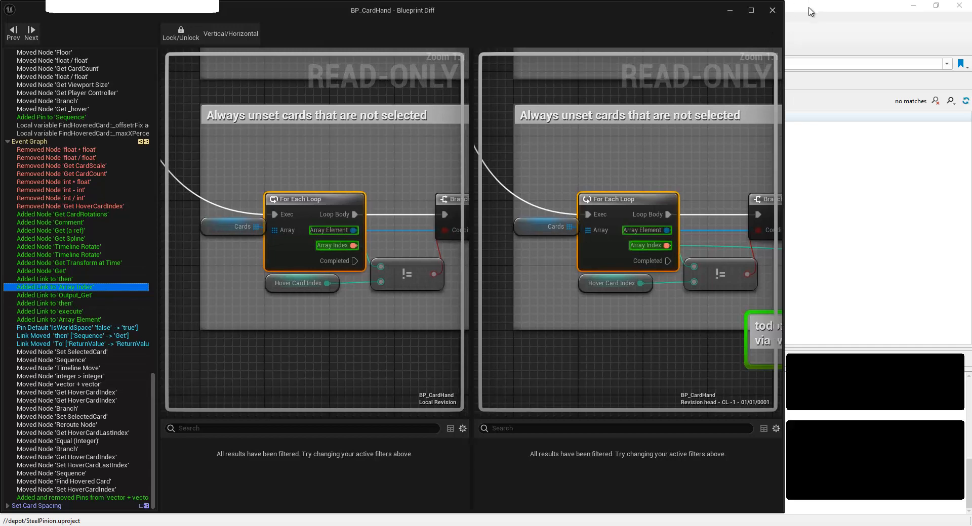
Step: Close the Blueprint Diff, then in P4V collapse the Art folder and expand Ships and its Goose3 subfolder
left_click(771, 11)
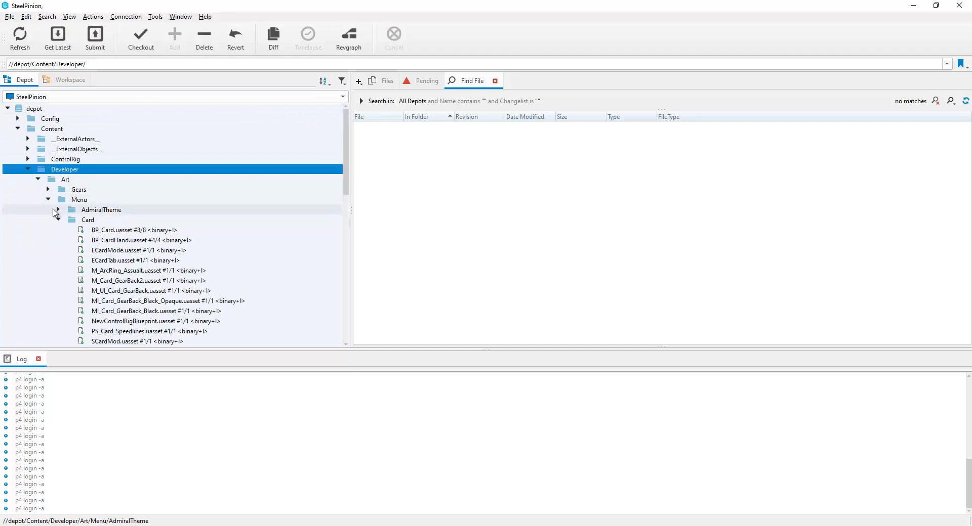
left_click(49, 199)
left_click(38, 179)
double_click(106, 231)
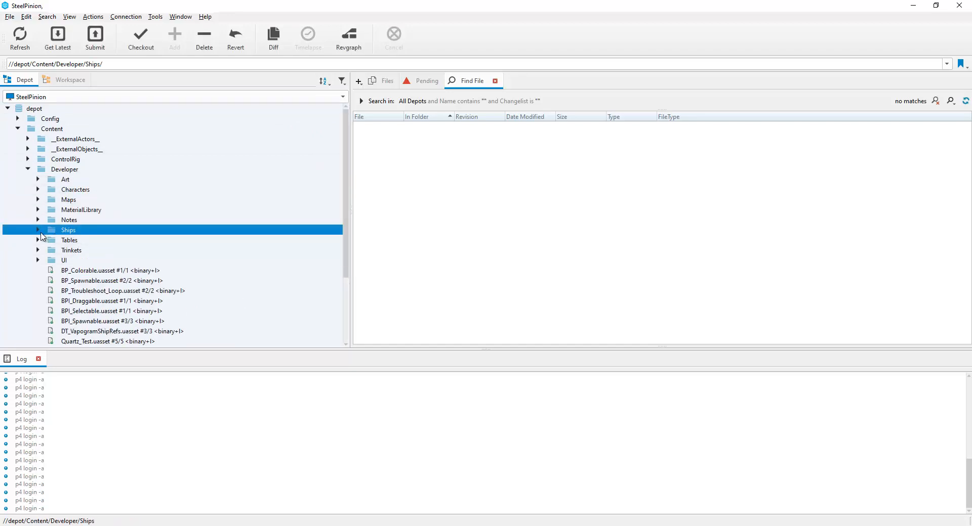
left_click(84, 241)
left_click(49, 241)
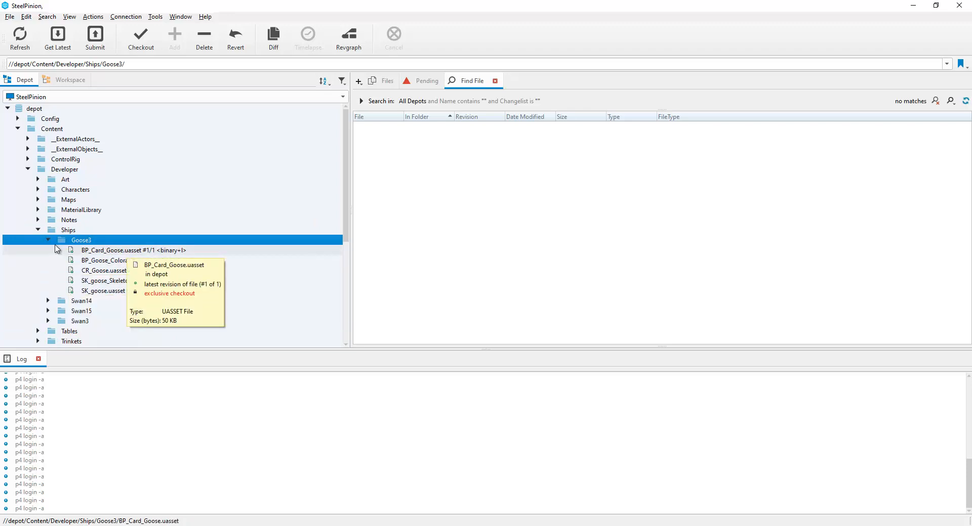
Step: Collapse the Ships folder and look through the files in the UI folder
left_click(38, 231)
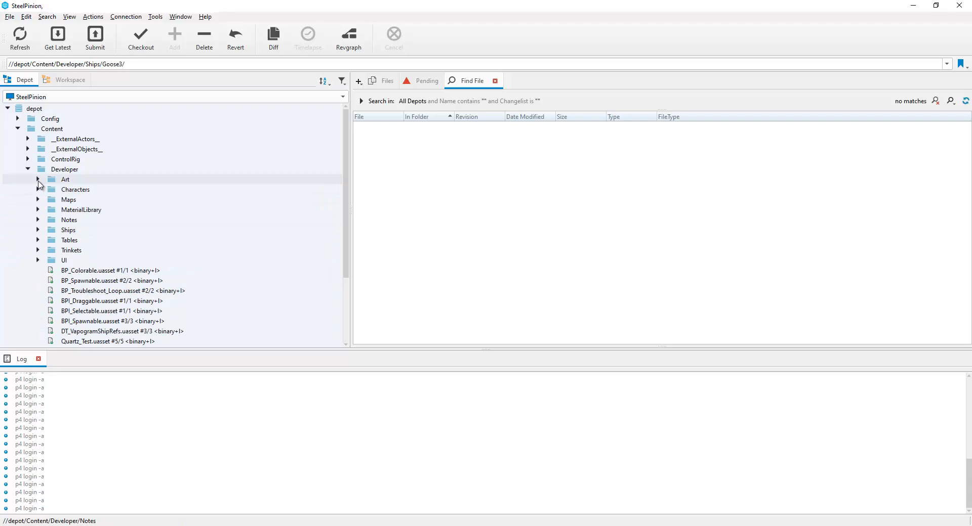
left_click(38, 260)
scroll(106, 254, "down", 2)
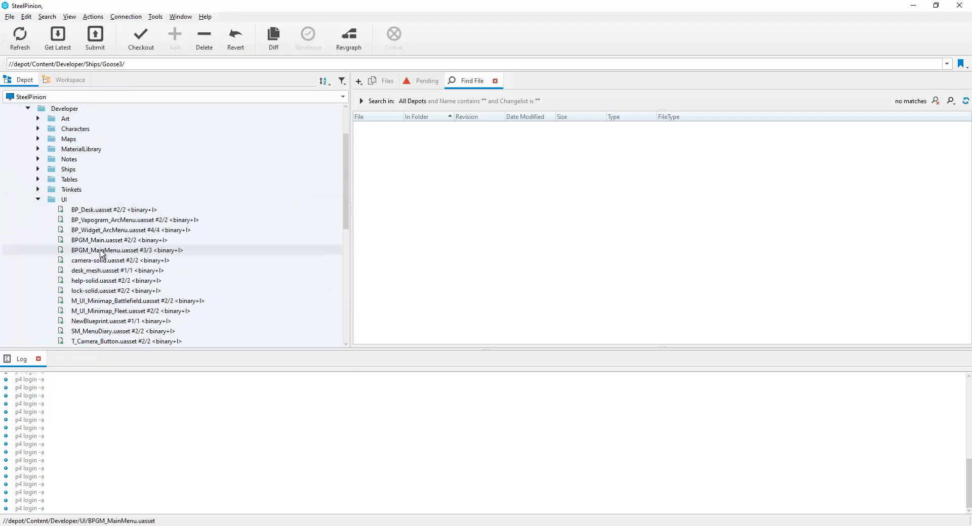
left_click(38, 199)
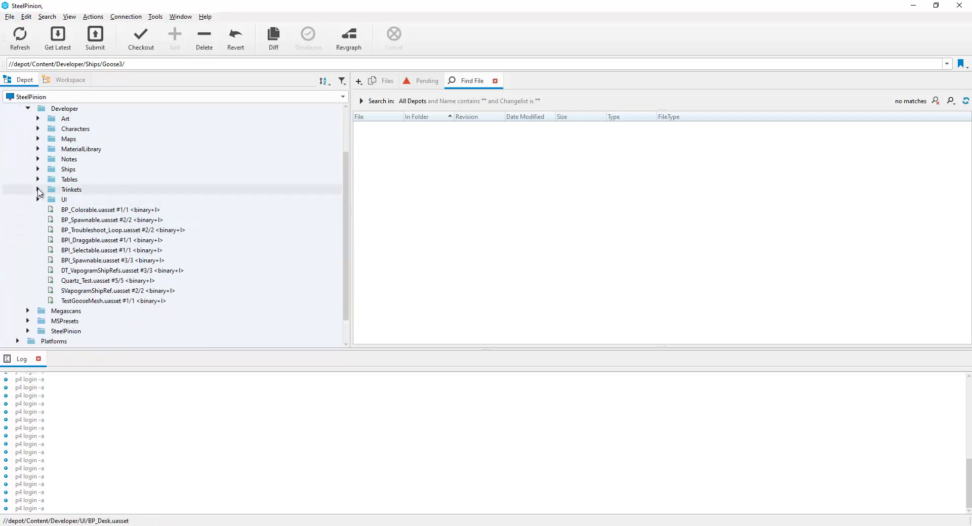
Step: Expand the Trinkets folder with its Octohedron and AllPossibleColors subfolders and select BP_ColorArrayComponent.uasset
left_click(38, 189)
left_click(49, 210)
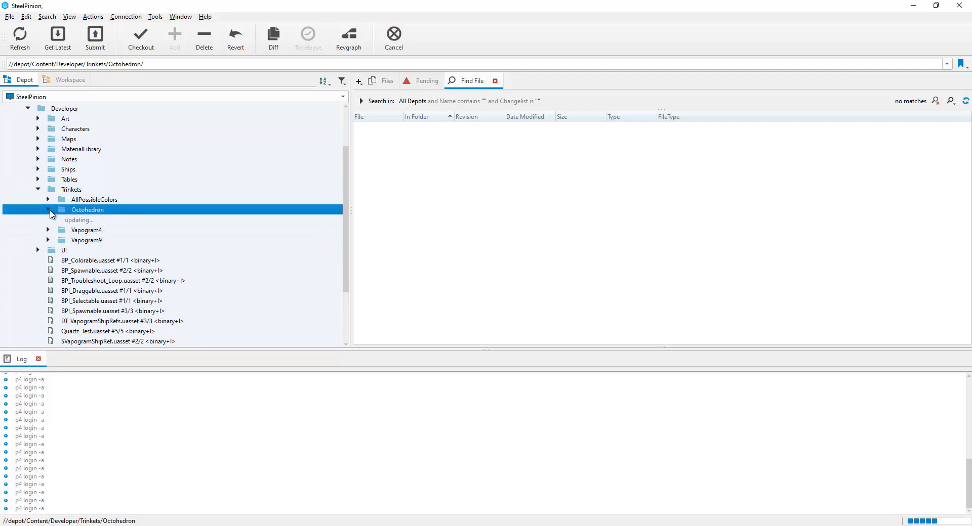
left_click(48, 200)
left_click(103, 213)
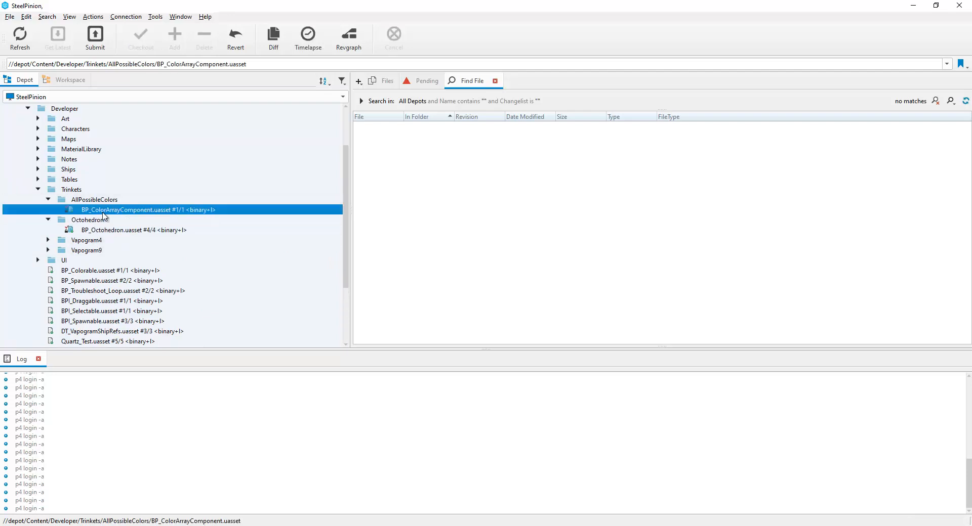
Step: Expand the Tables folder and show the file history of BP_ColorArrayComponent.uasset
mouse_move(119, 214)
right_click(76, 212)
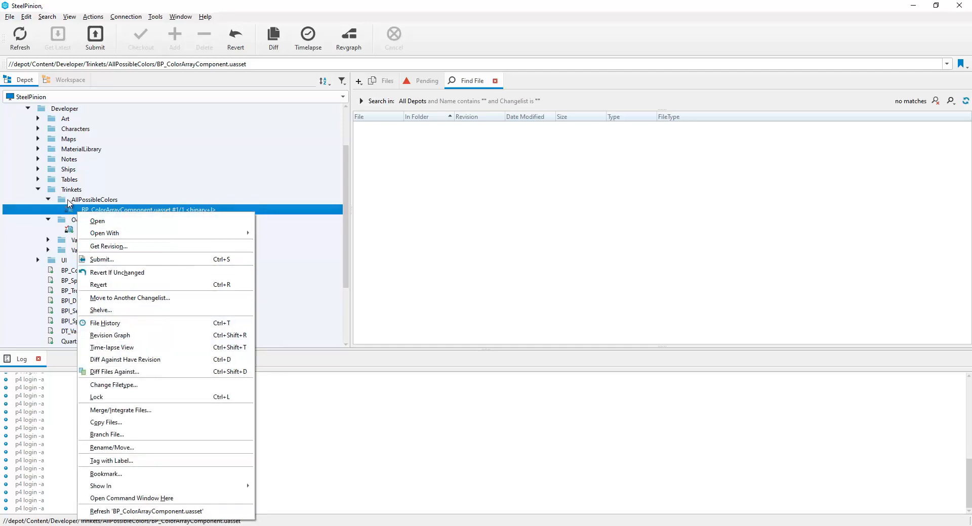
left_click(40, 181)
left_click(38, 179)
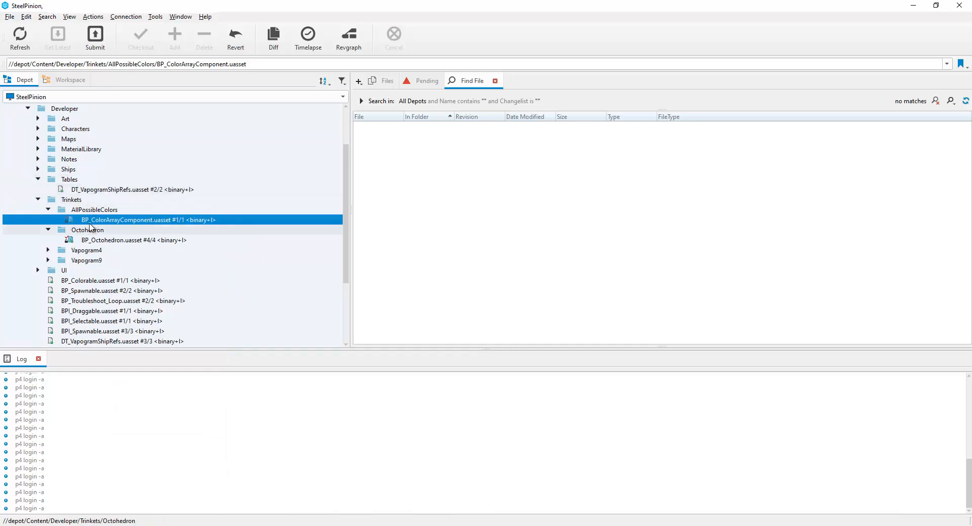
right_click(90, 222)
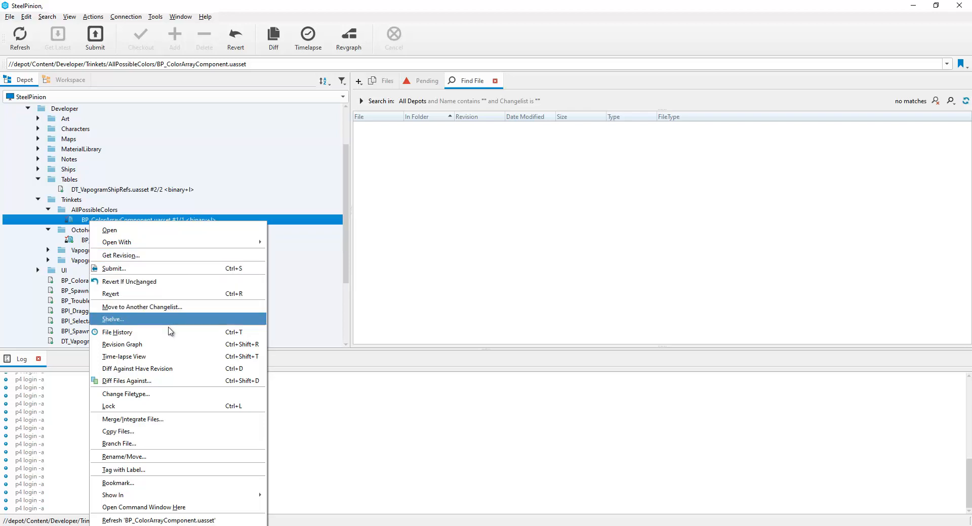
left_click(167, 334)
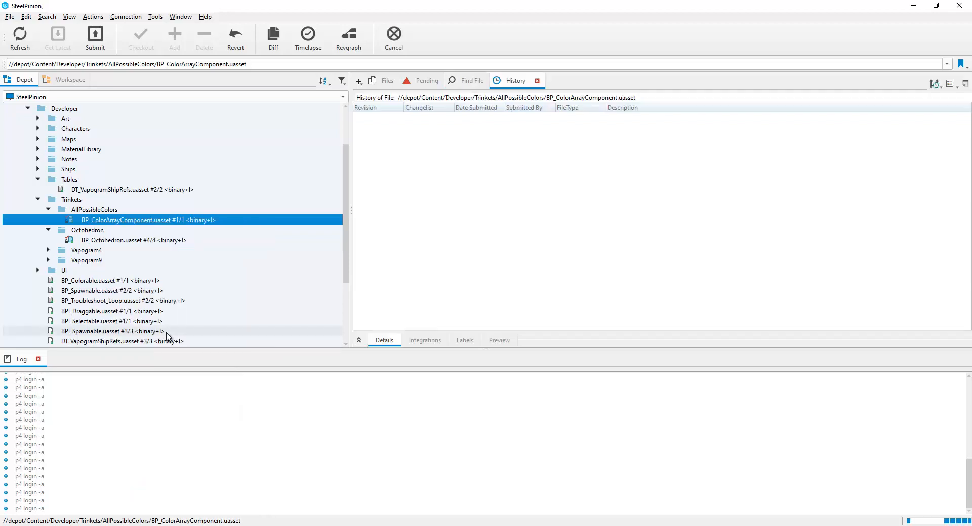
Step: Select revision 1 in the history of BP_ColorArrayComponent.uasset to examine its submission details
left_click(462, 197)
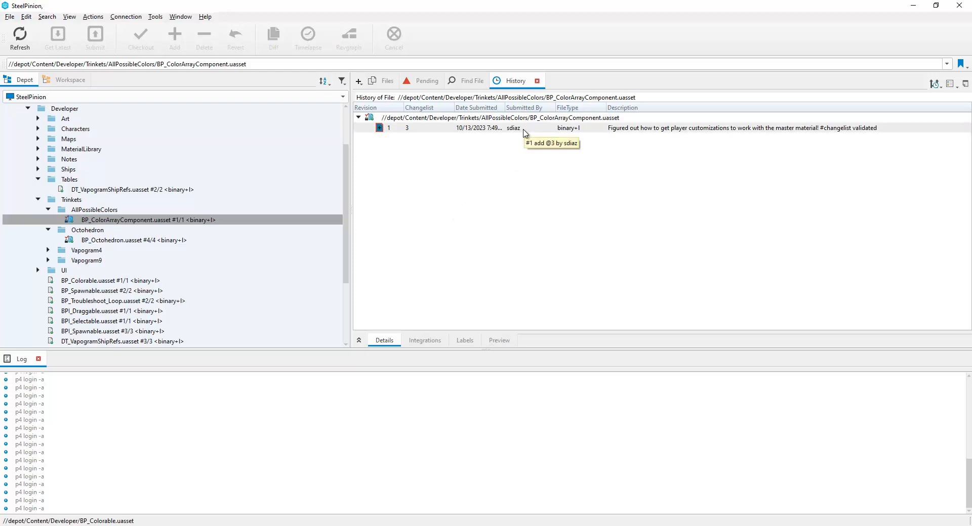
left_click(524, 131)
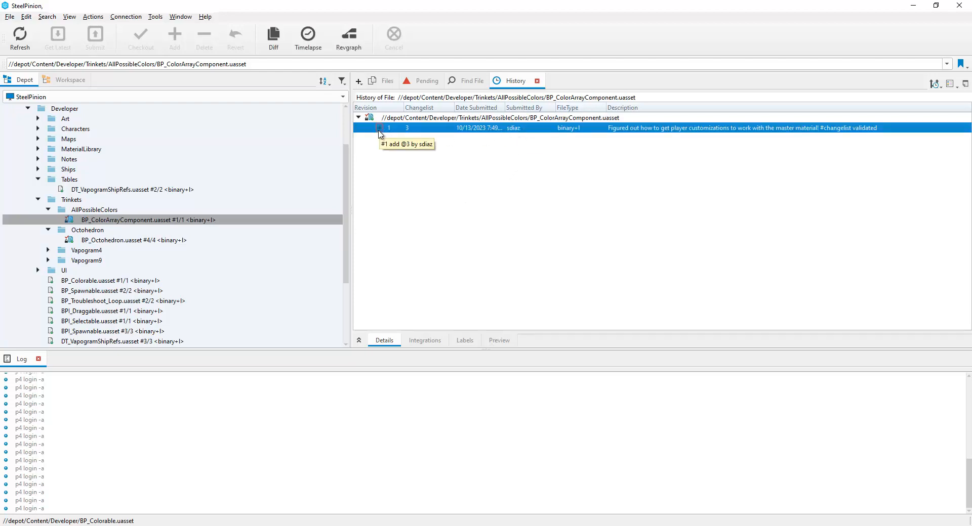
right_click(412, 122)
key("Escape")
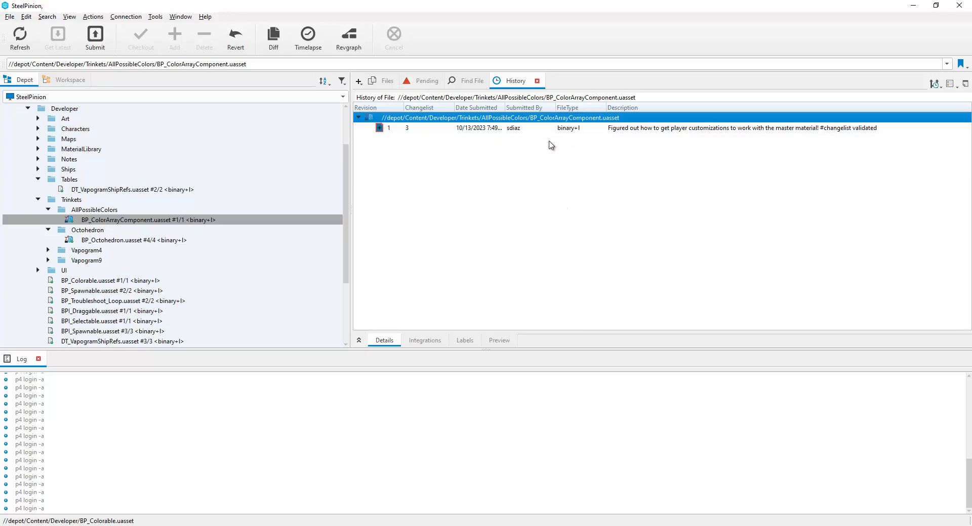
left_click(507, 130)
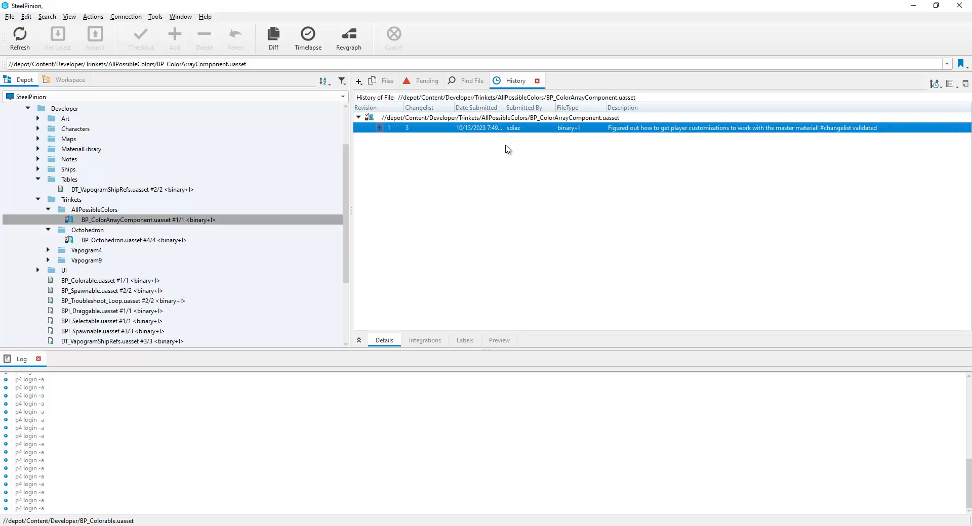
Step: Show the history of BP_Octohedron.uasset and select its revision 1
left_click(110, 240)
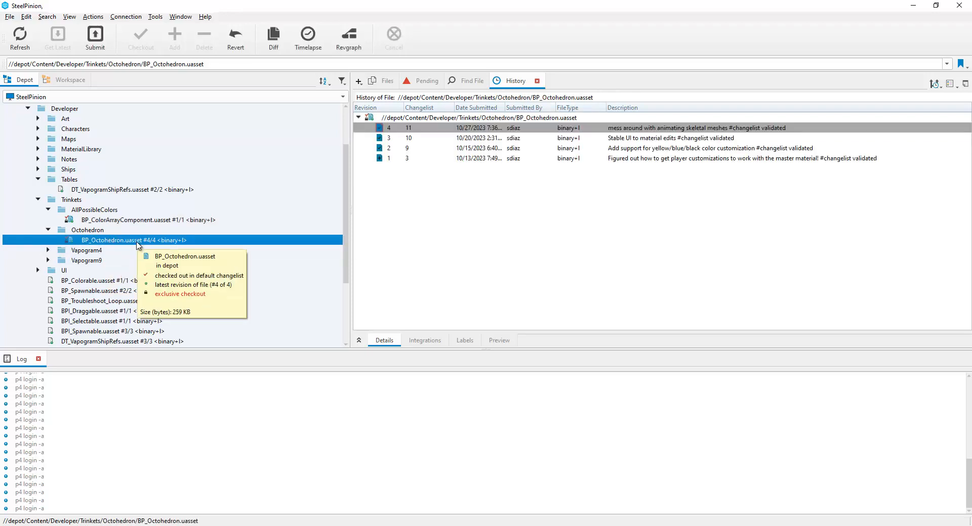
left_click(455, 158)
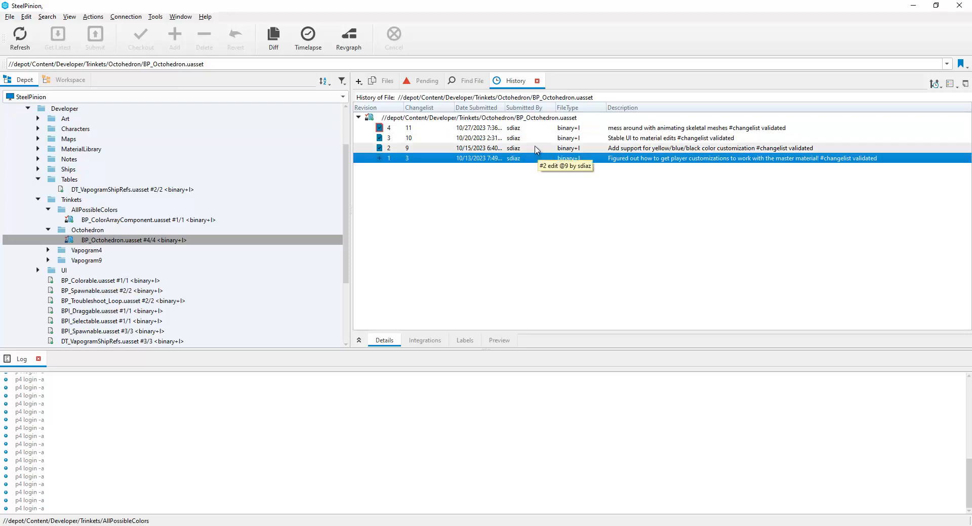
left_click(522, 129)
right_click(524, 133)
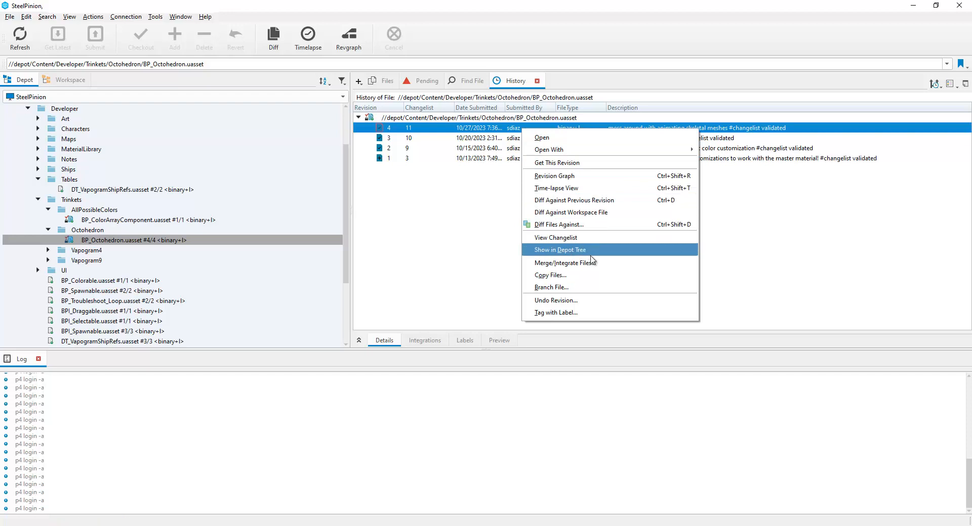
left_click(418, 244)
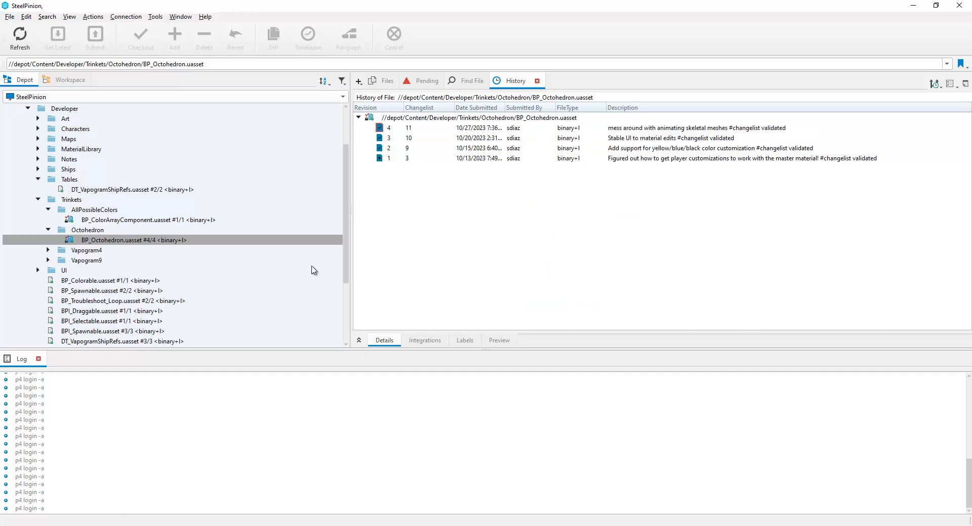
Step: Open the Revision Graph of BP_Octohedron.uasset in the Trinkets/Octohedron depot folder
left_click(152, 240)
mouse_move(69, 246)
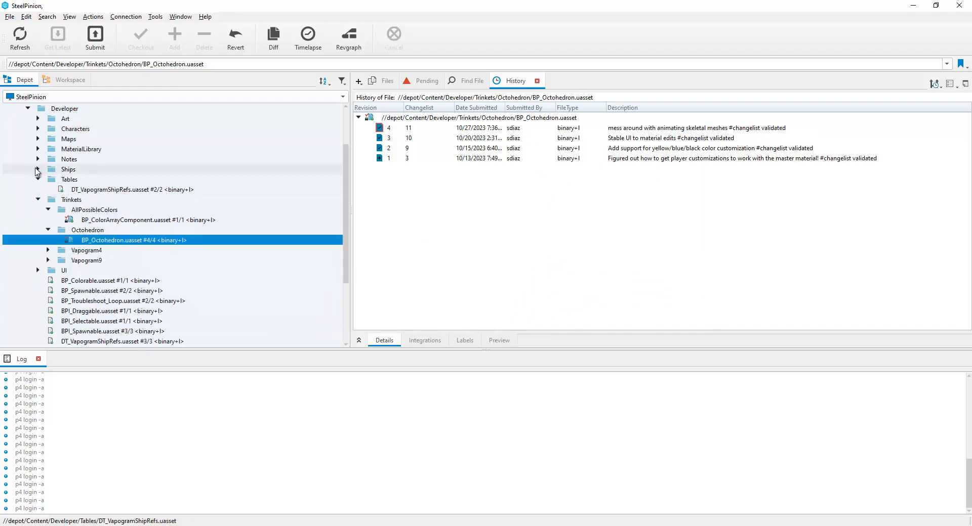
left_click(37, 169)
left_click(37, 169)
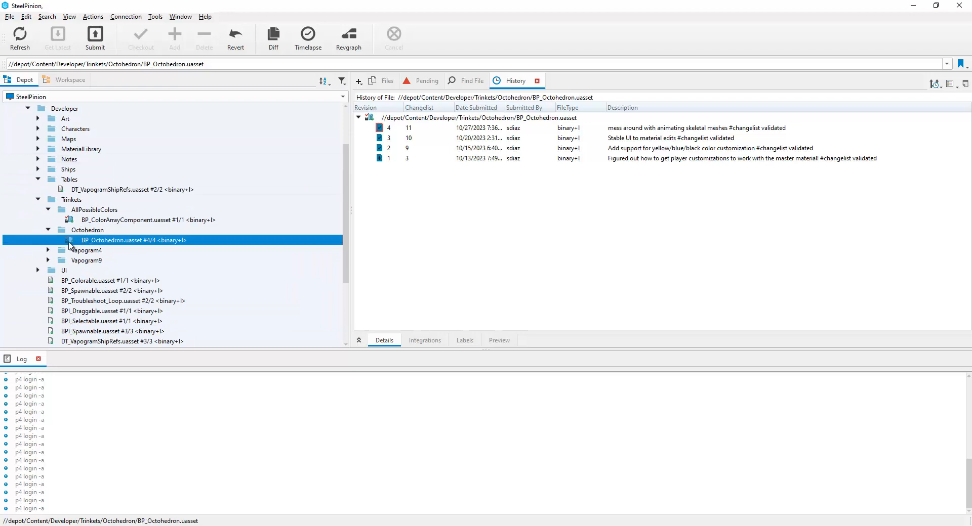
right_click(67, 245)
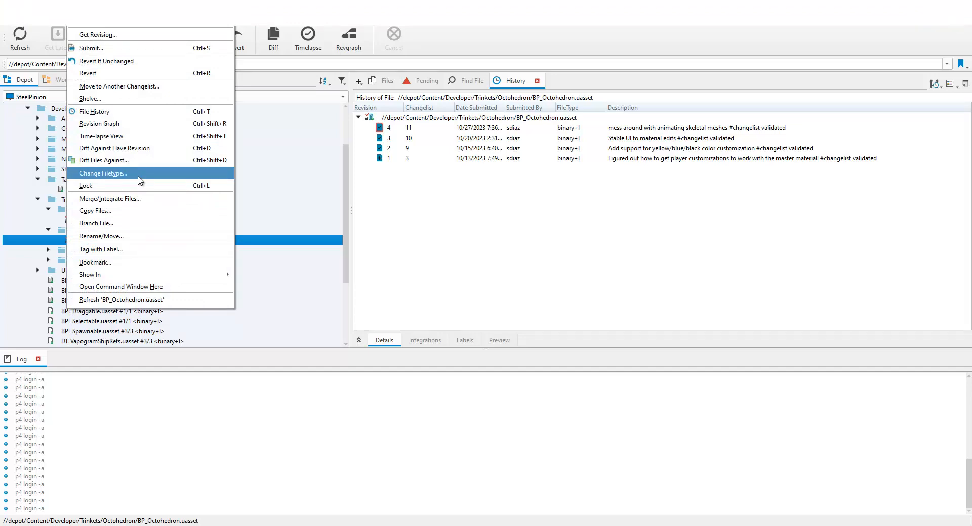
left_click(154, 127)
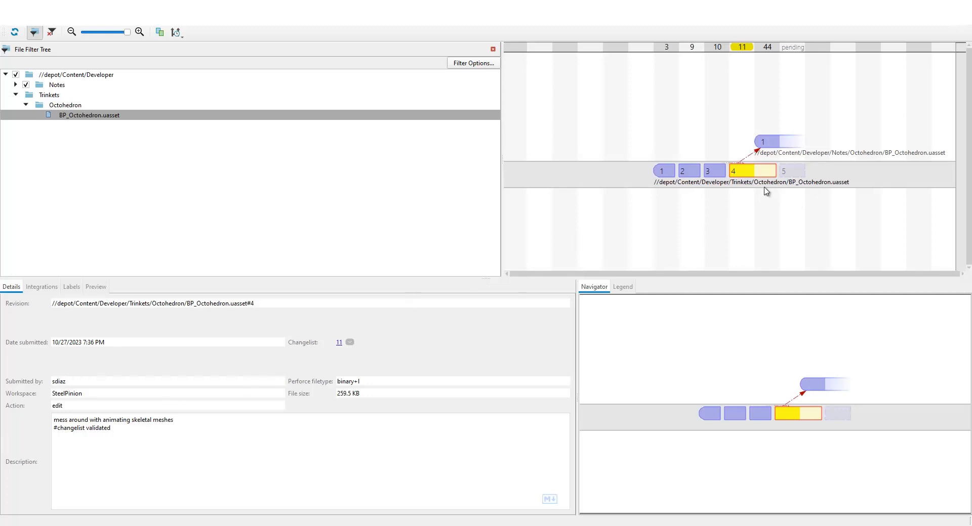
Step: Examine revisions 1 to 4 and pending revision 5 of the Trinkets BP_Octohedron.uasset, plus revision 1 of its Notes branch, in the graph
left_click(800, 172)
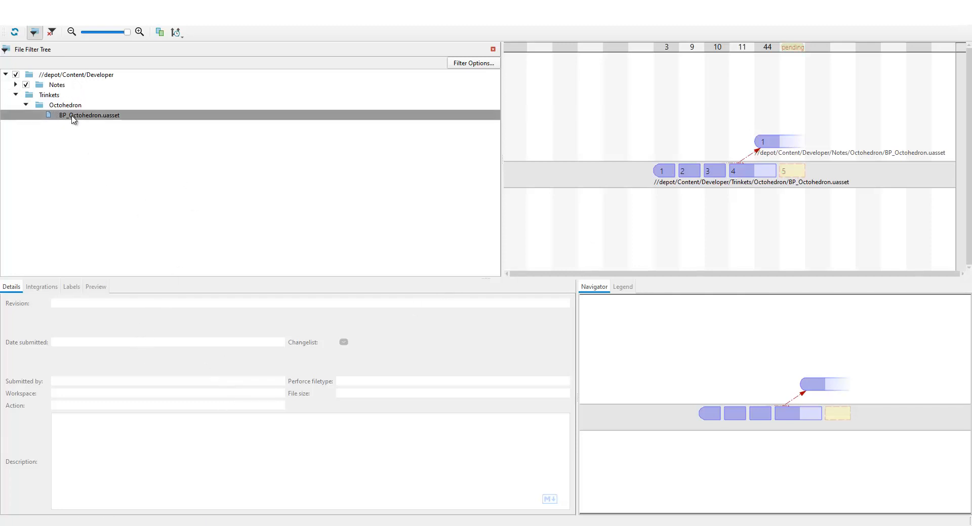
left_click(757, 175)
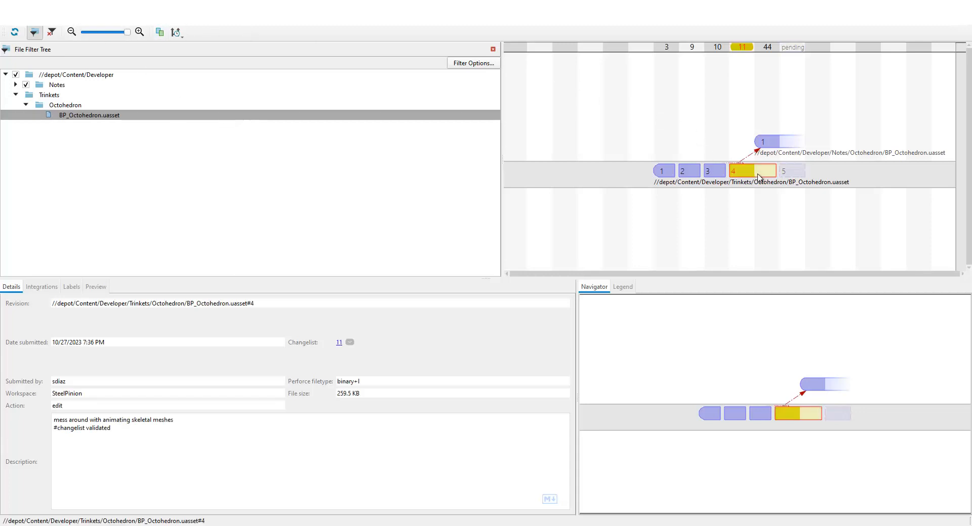
left_click(713, 171)
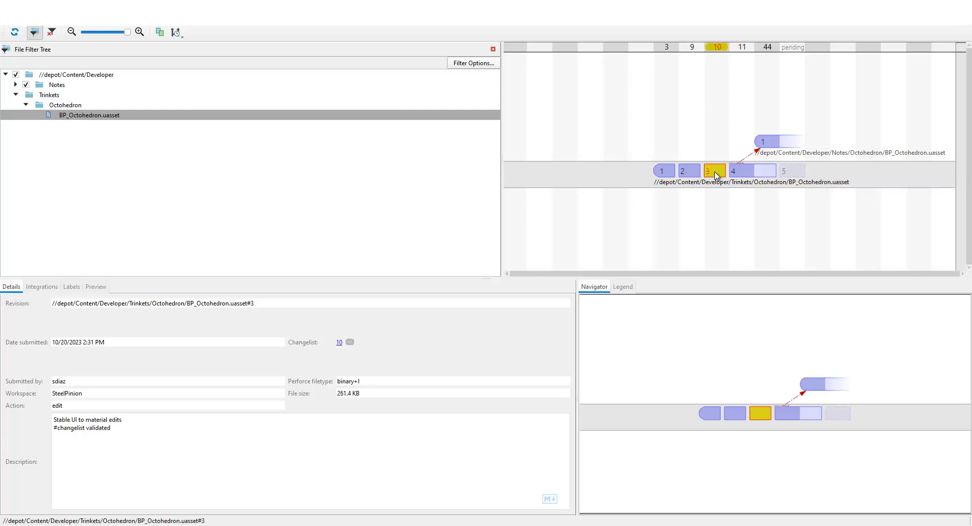
left_click(689, 171)
left_click(669, 173)
left_click(688, 171)
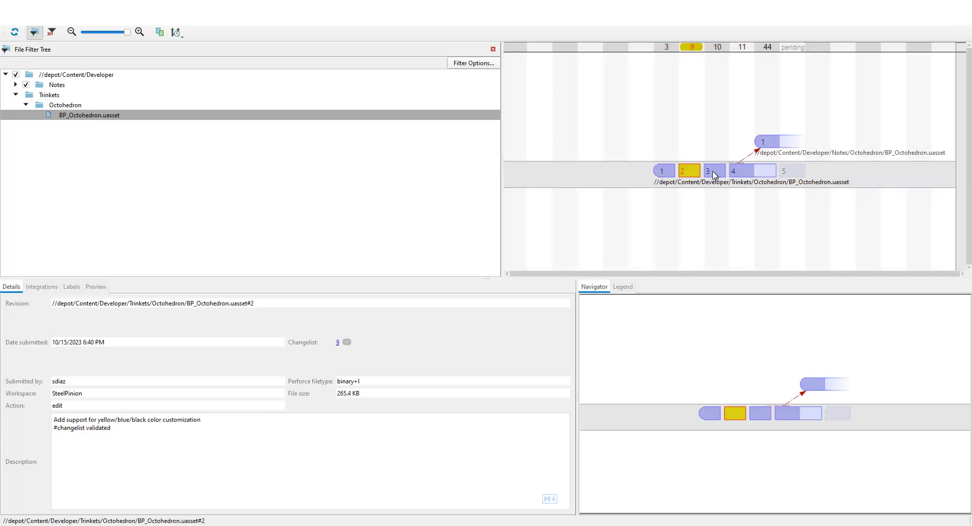
left_click(714, 172)
left_click(740, 171)
left_click(774, 143)
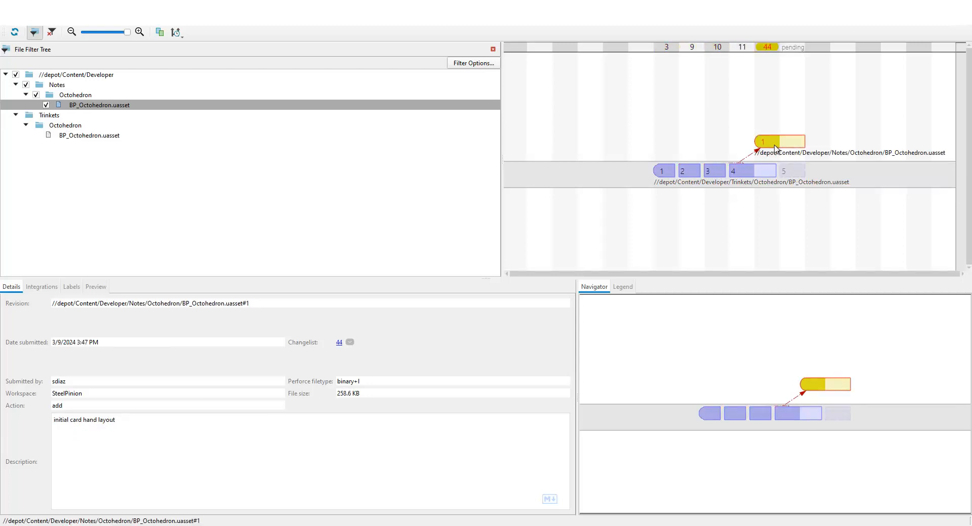
left_click(790, 171)
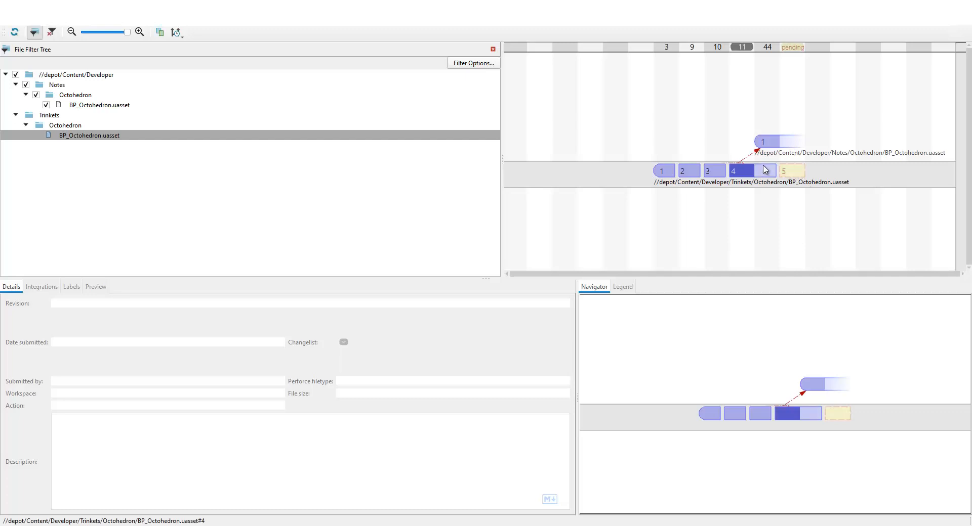
right_click(772, 142)
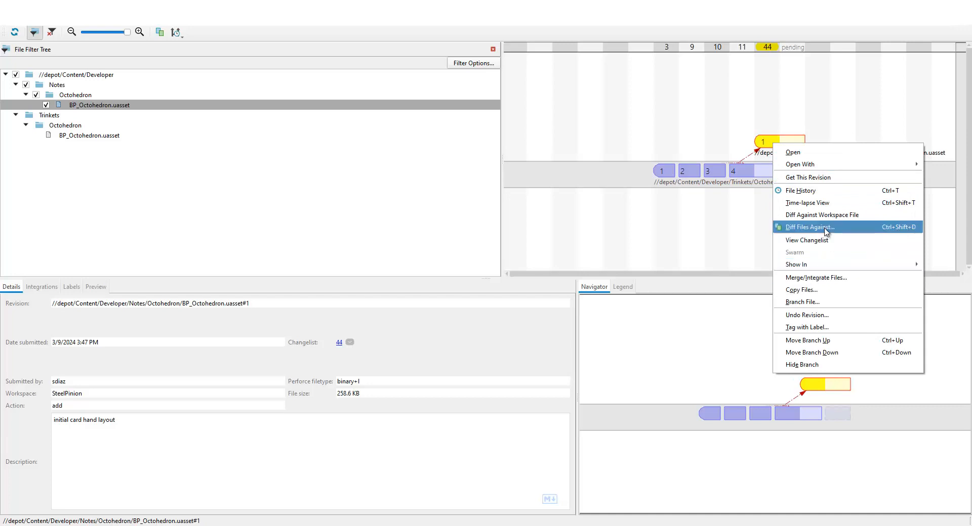
left_click(825, 228)
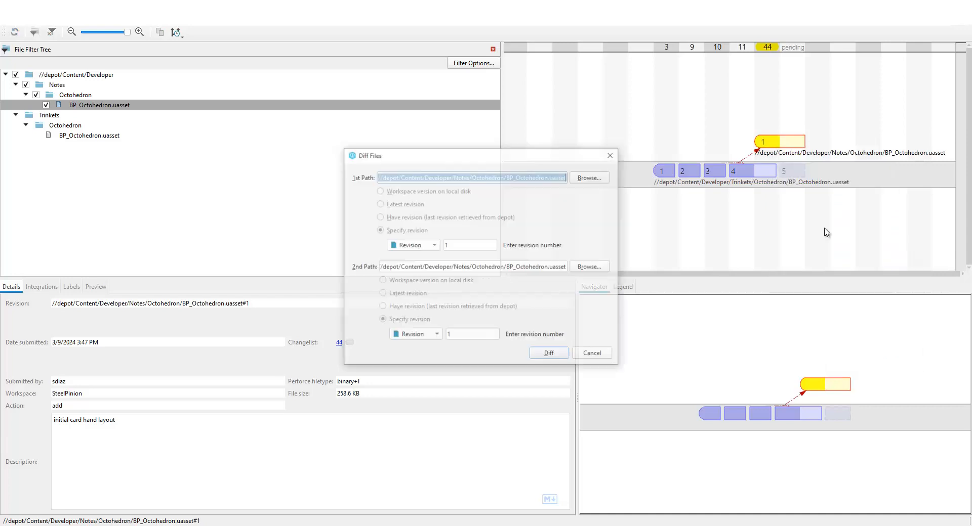
left_click(411, 177)
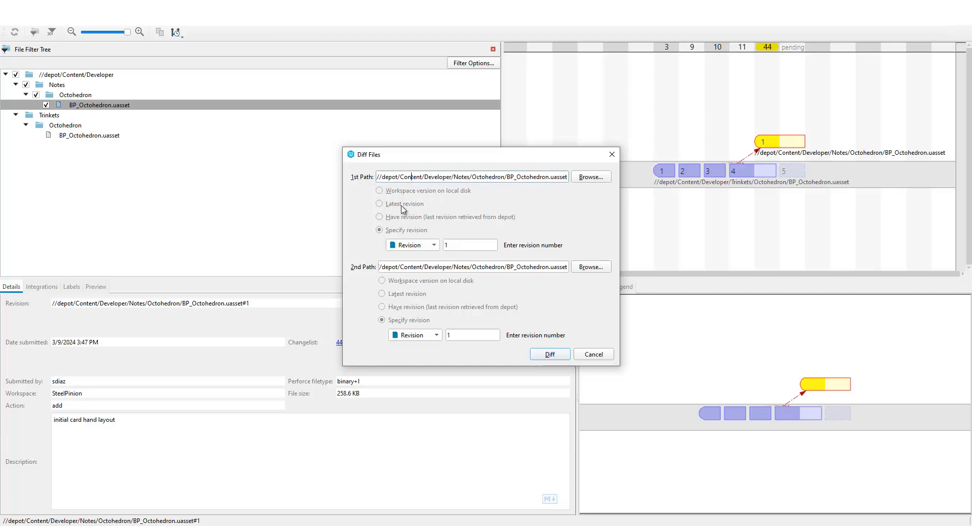
left_click(591, 354)
Step: Diff revision 4 of the Trinkets BP_Octohedron.uasset against its latest revision and close the result message
left_click(744, 175)
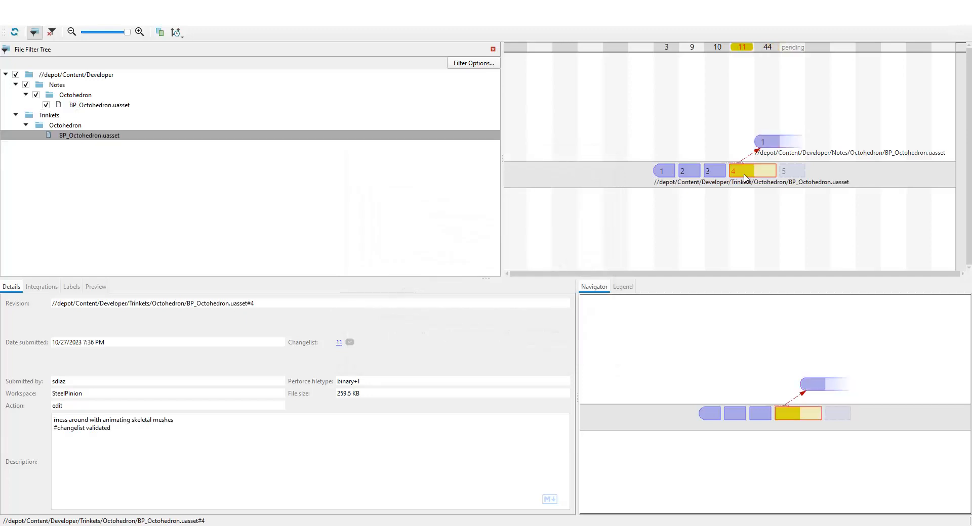
right_click(749, 176)
left_click(802, 267)
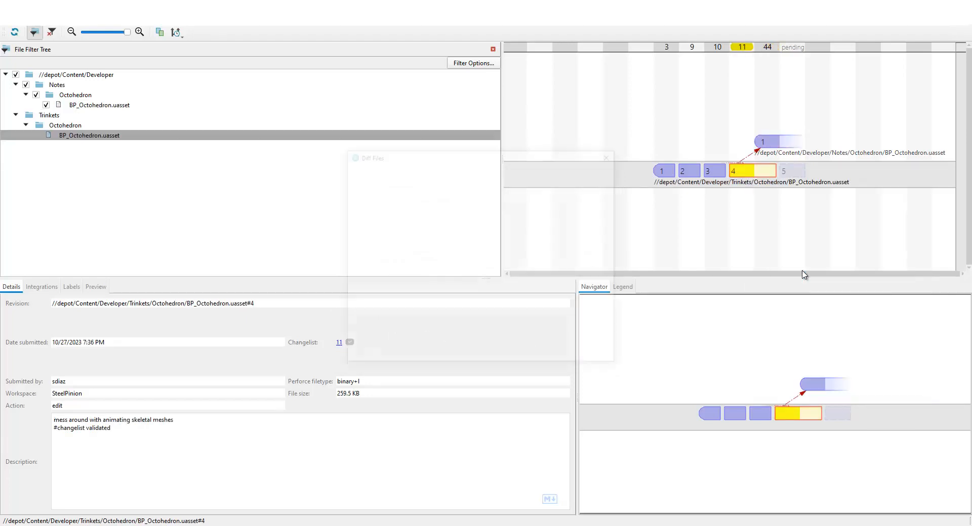
left_click(398, 292)
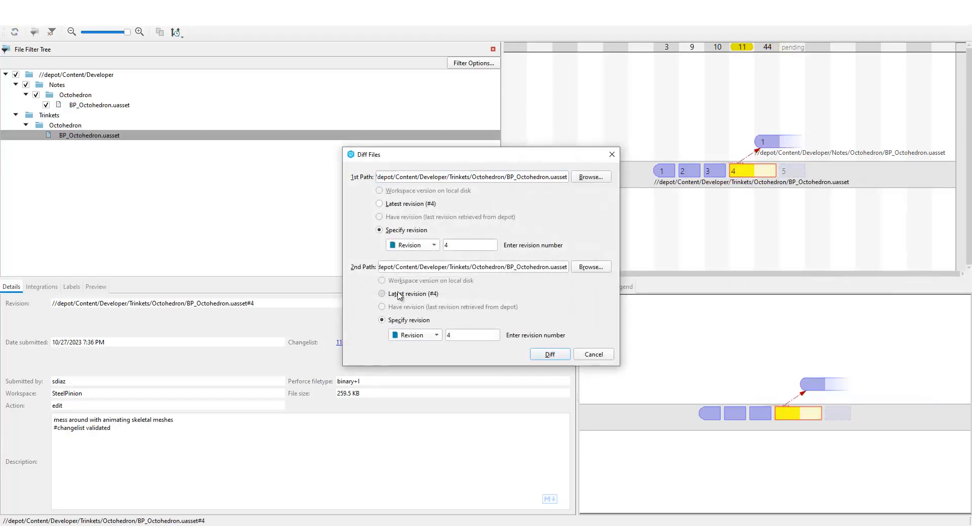
left_click(558, 355)
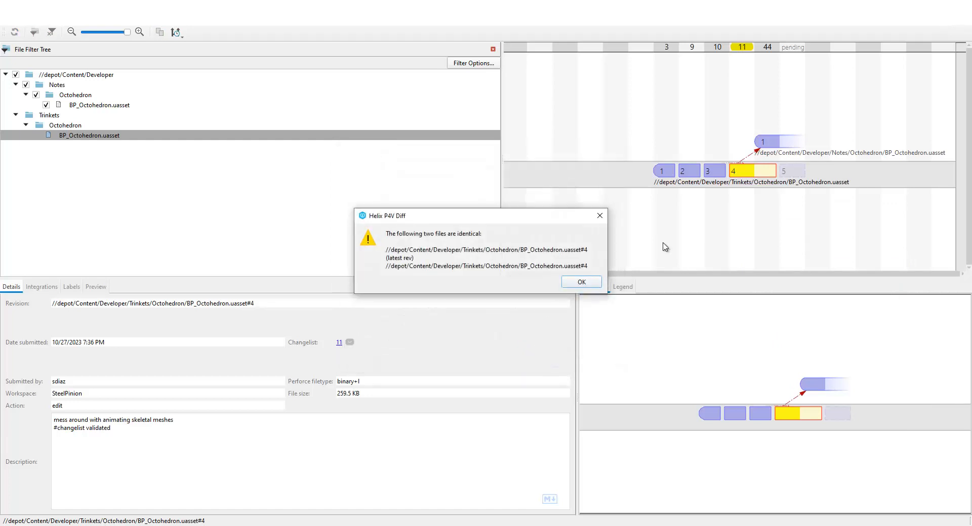
left_click(571, 281)
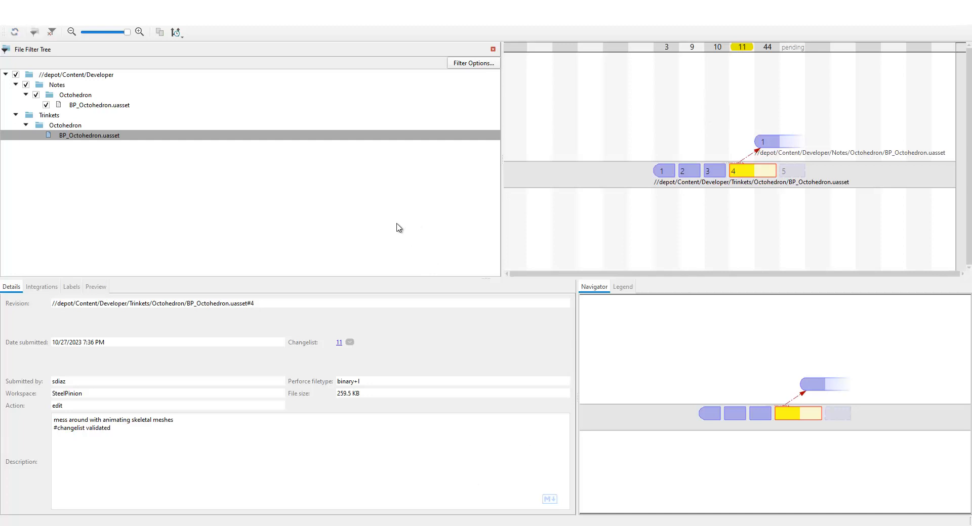
Step: Switch to the Unreal Editor and decline importing the changed source content file, with Don't ask again enabled
key("alt+Tab")
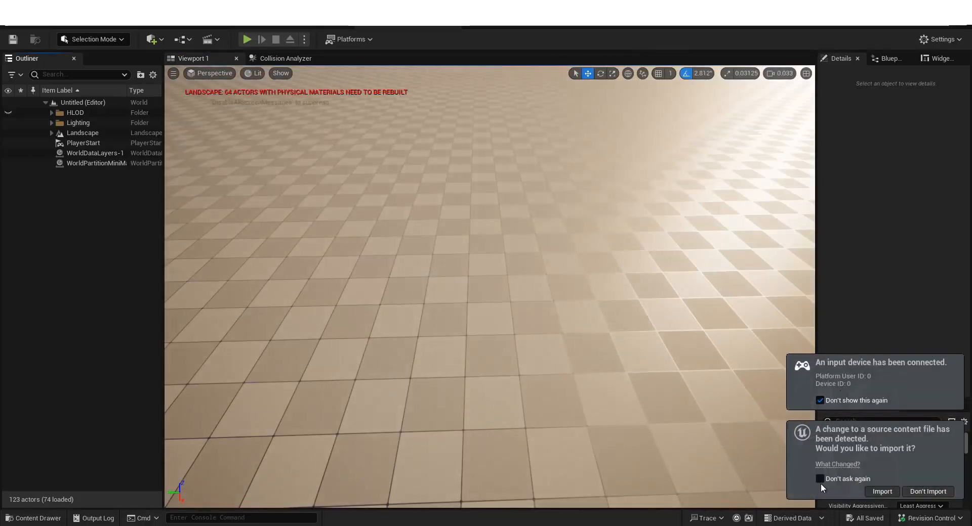
left_click(927, 491)
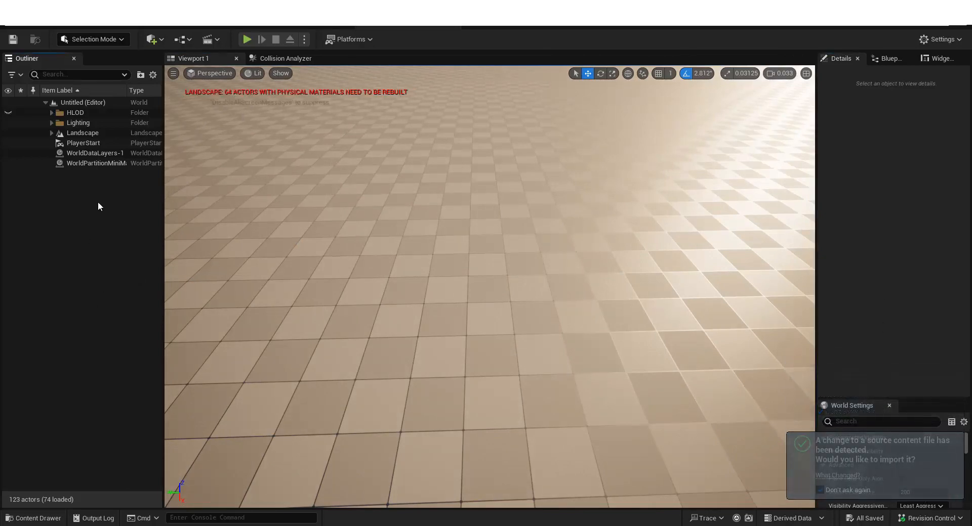
Step: Browse the Developer content folder, checking its Art and UI subfolders, and open Notes/Octohedron
key("ctrl+space")
key("ctrl+space")
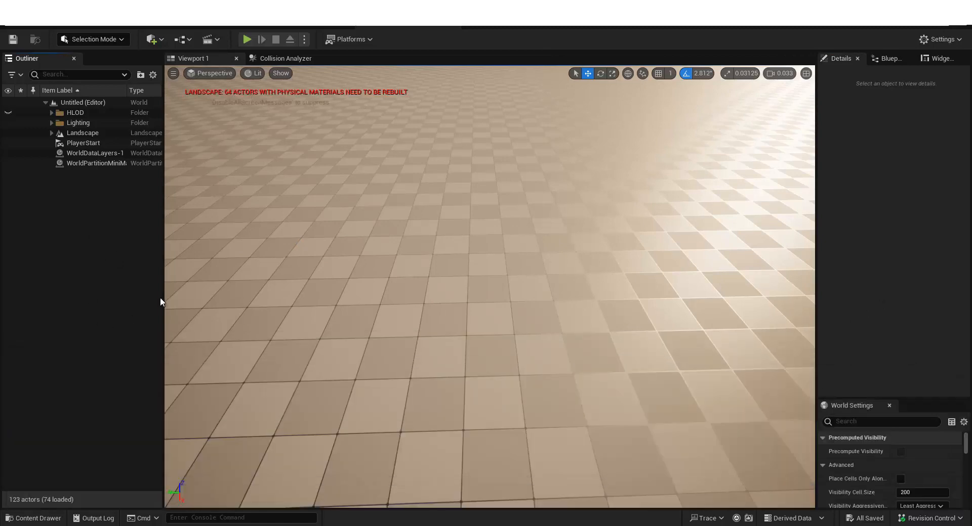
key("ctrl+space")
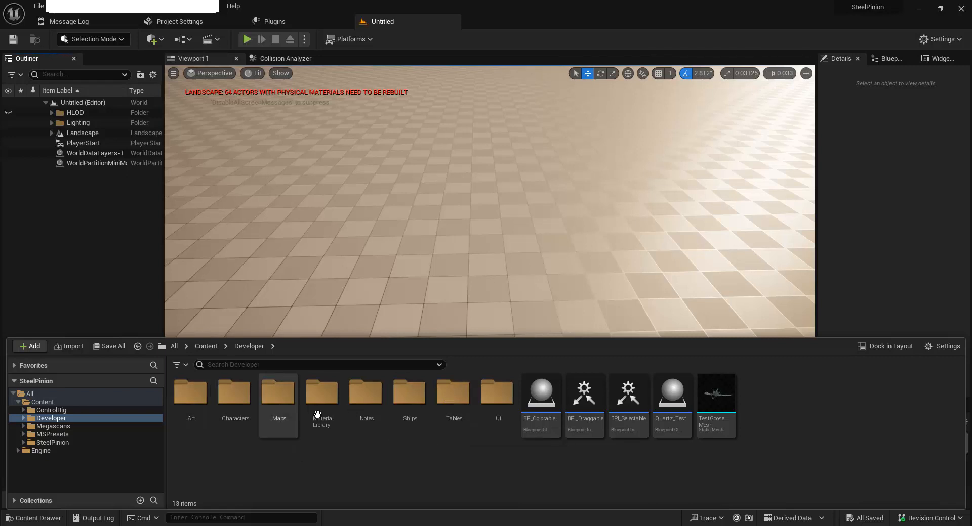
double_click(192, 400)
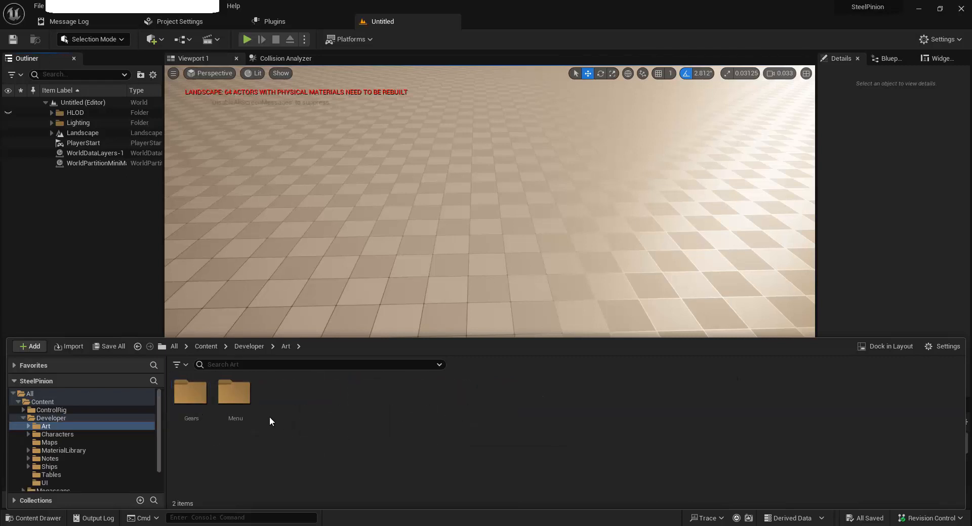
left_click(253, 349)
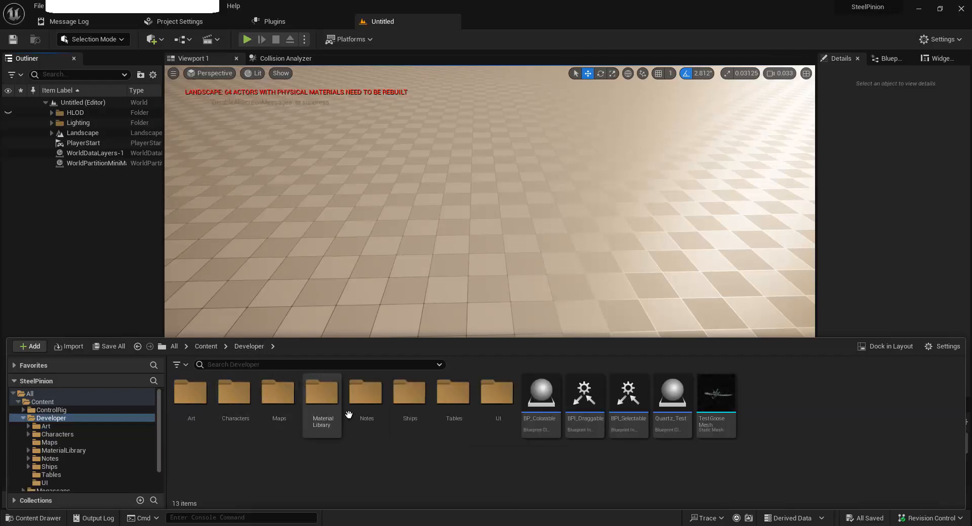
left_click(63, 419)
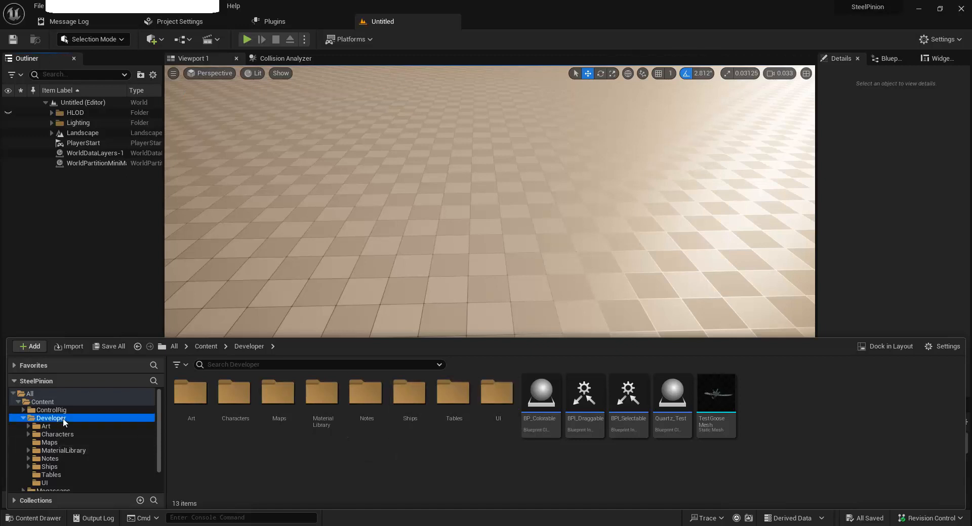
double_click(497, 399)
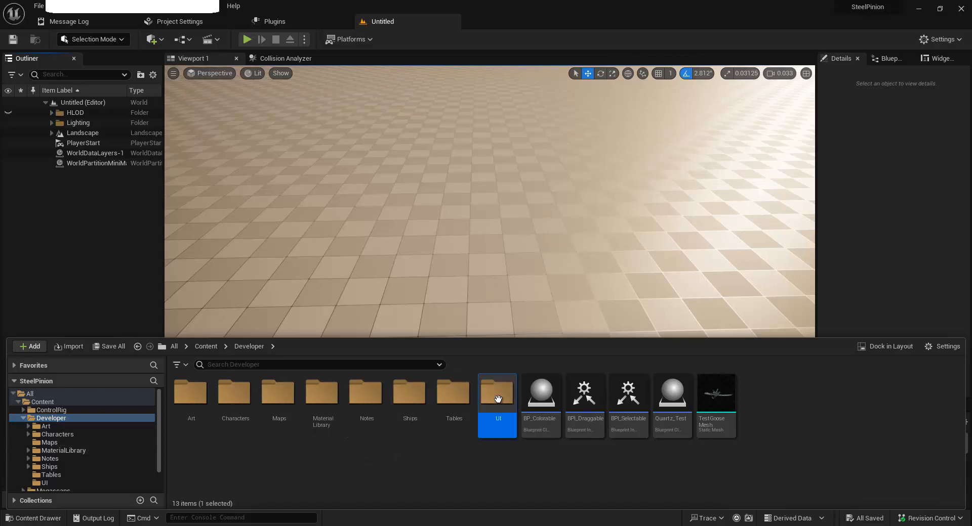
left_click(246, 350)
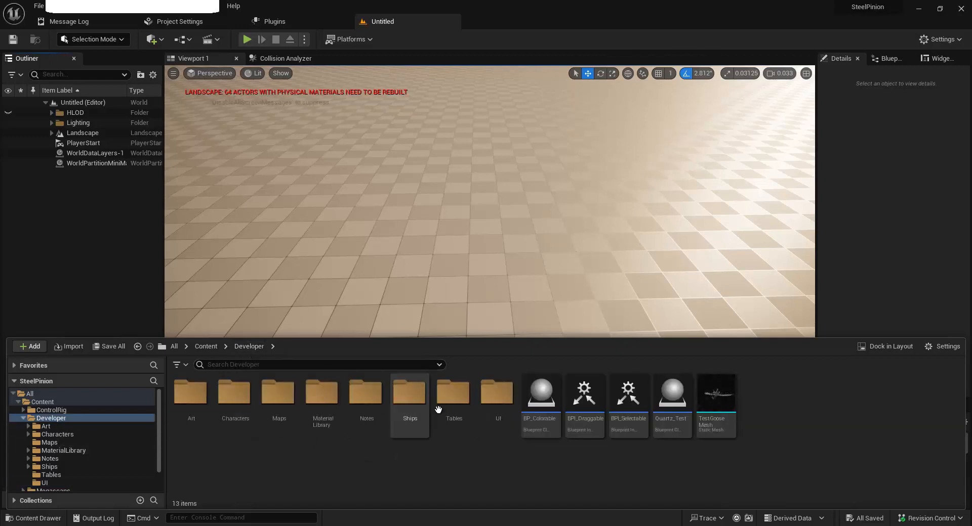
double_click(369, 409)
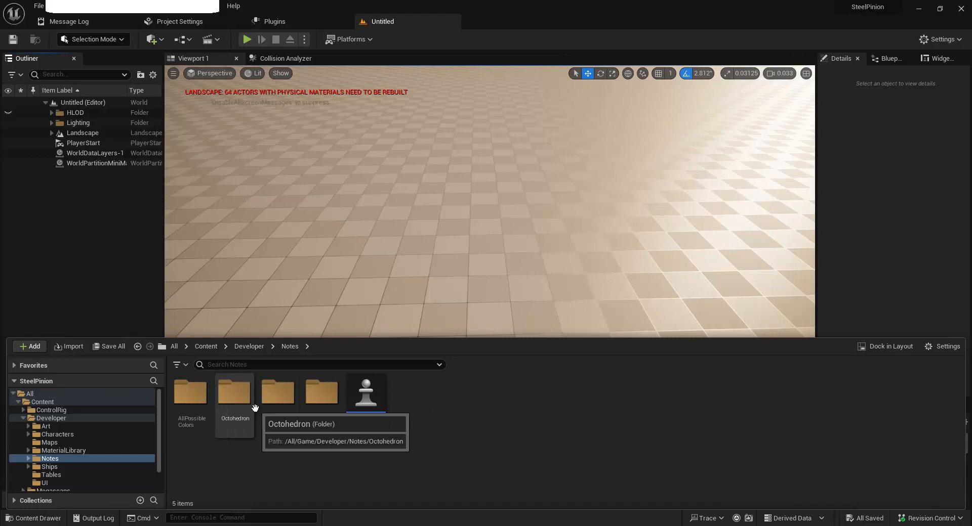
double_click(236, 394)
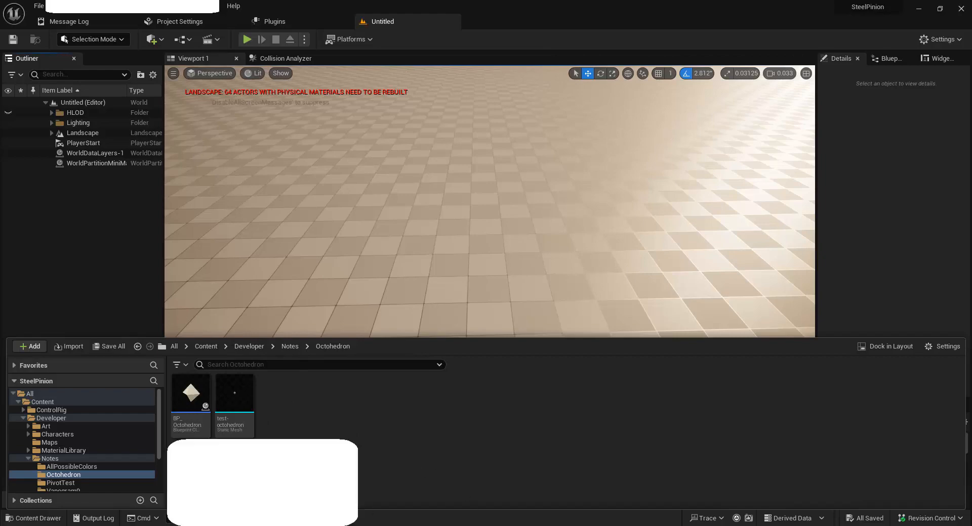
Step: Switch back to P4V and select the Trinkets BP_Octohedron.uasset path entry in the file history
mouse_move(244, 525)
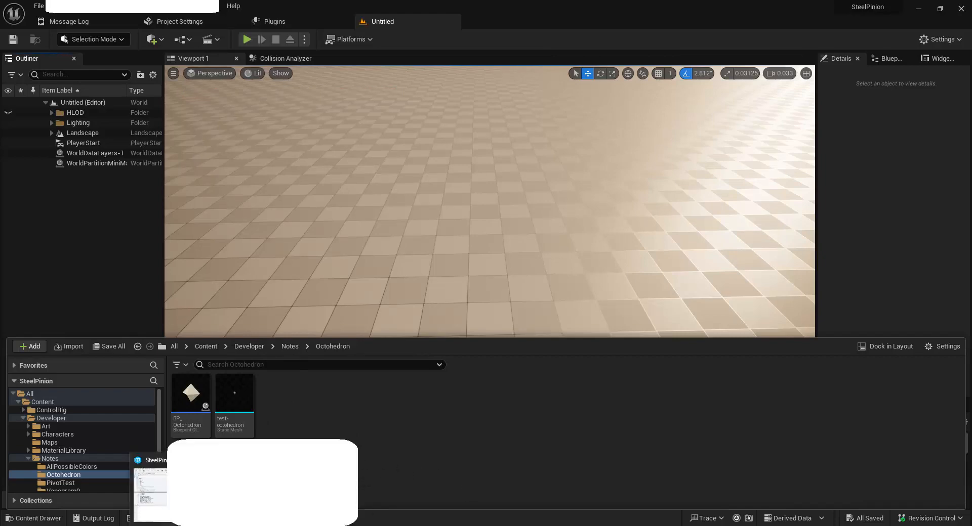
left_click(150, 488)
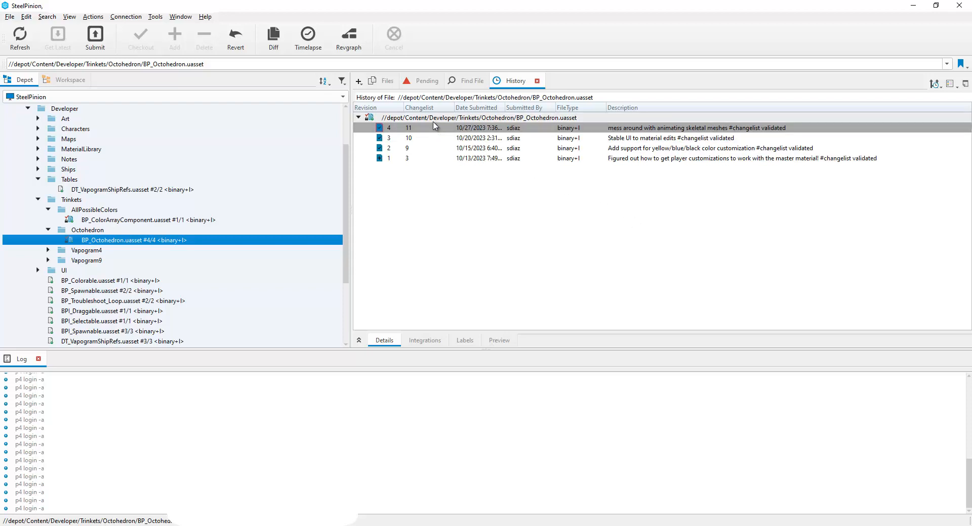
mouse_move(434, 125)
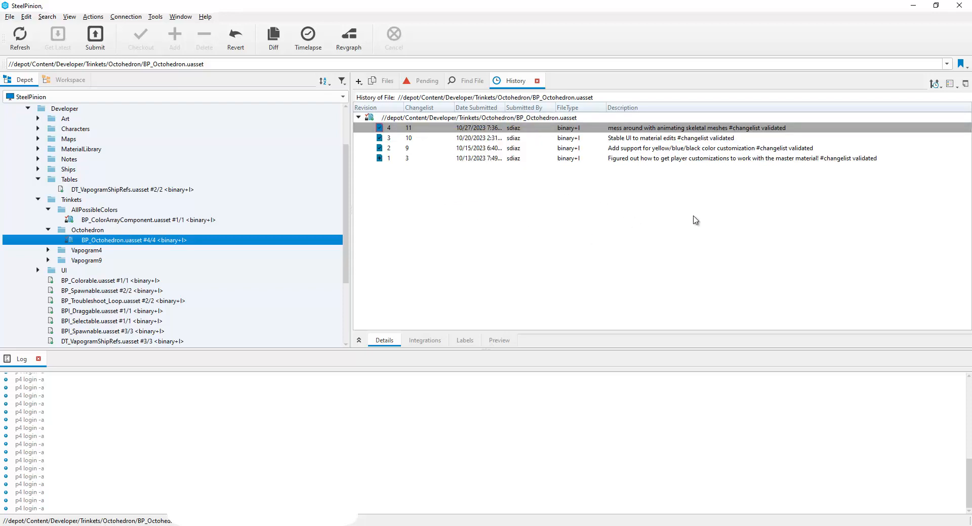
left_click(529, 118)
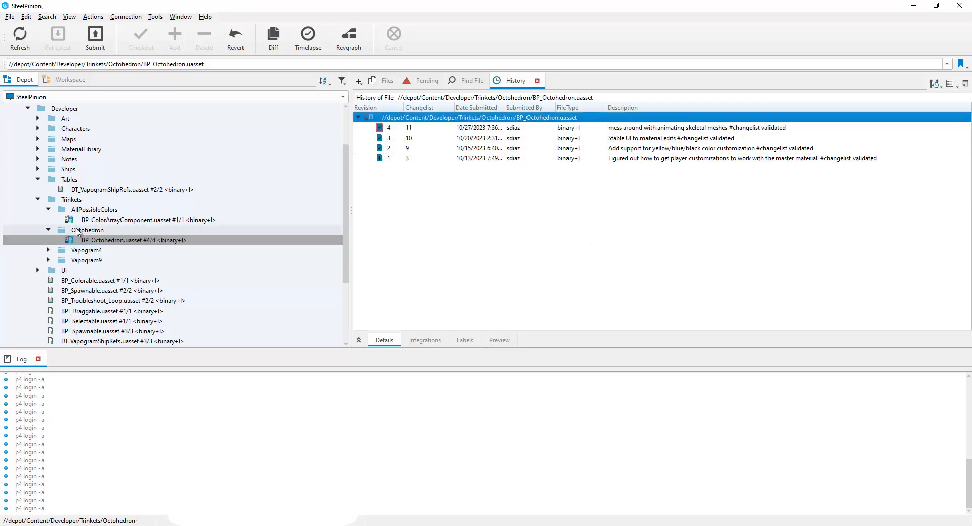
Step: View the histories of the Trinkets and Notes depot folders, and list the Notes subfolders before collapsing Notes
left_click(105, 242)
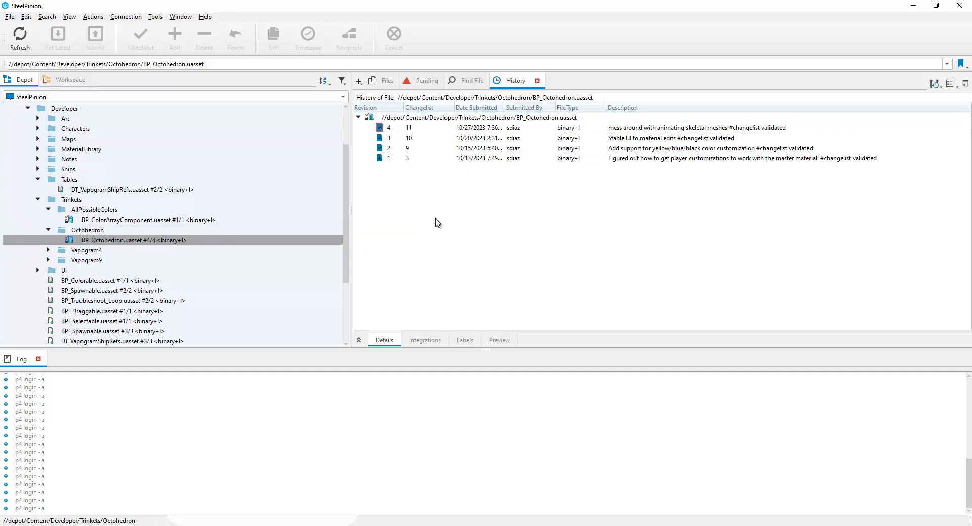
key("Up")
key("Up")
key("Up")
key("Up")
key("Up")
key("Up")
key("Up")
key("Up")
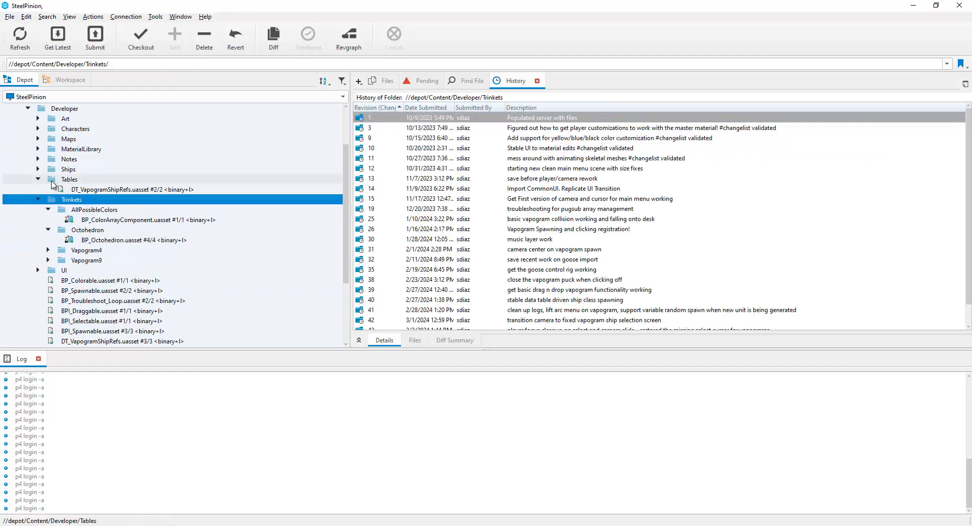
key("Right")
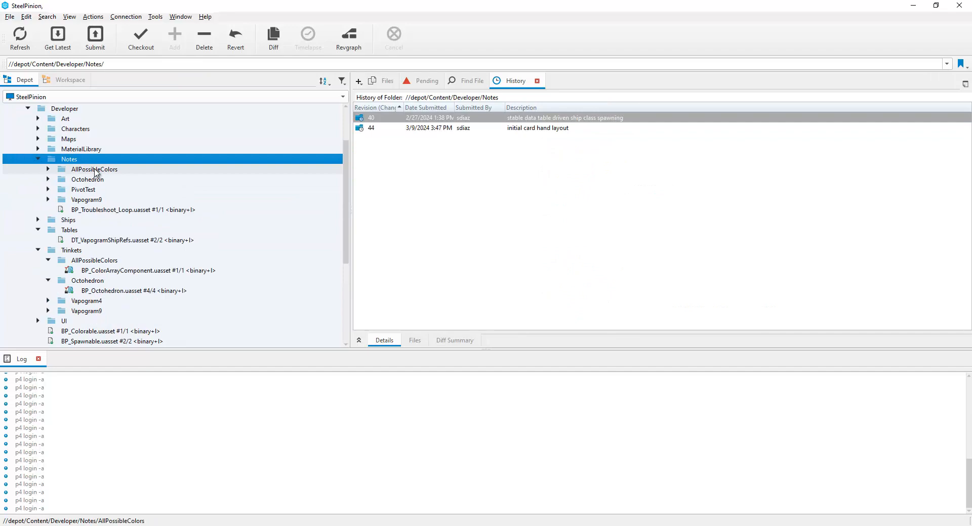
left_click(39, 160)
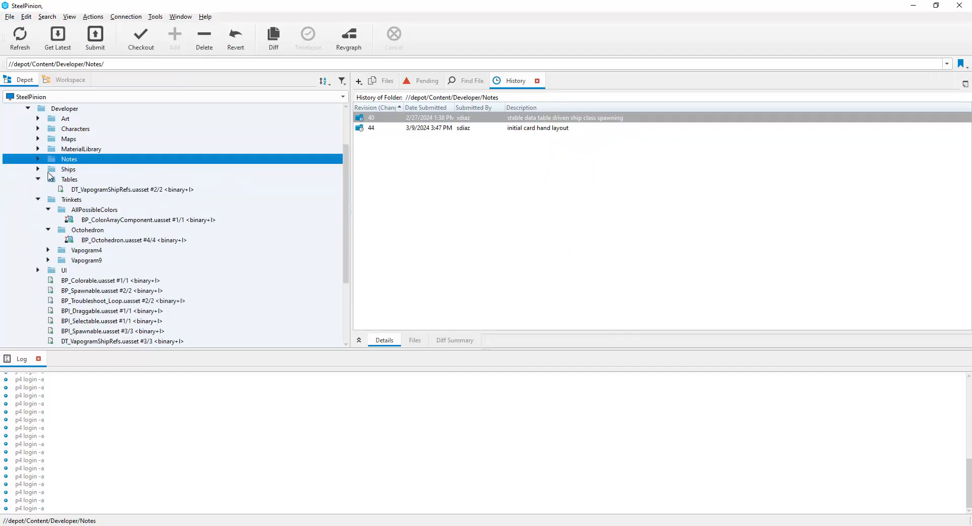
Step: Collapse the Tables and Trinkets depot folders and view the histories of Trinkets, BP_Spawnable.uasset and the UI folder
left_click(38, 180)
left_click(37, 189)
left_click(71, 190)
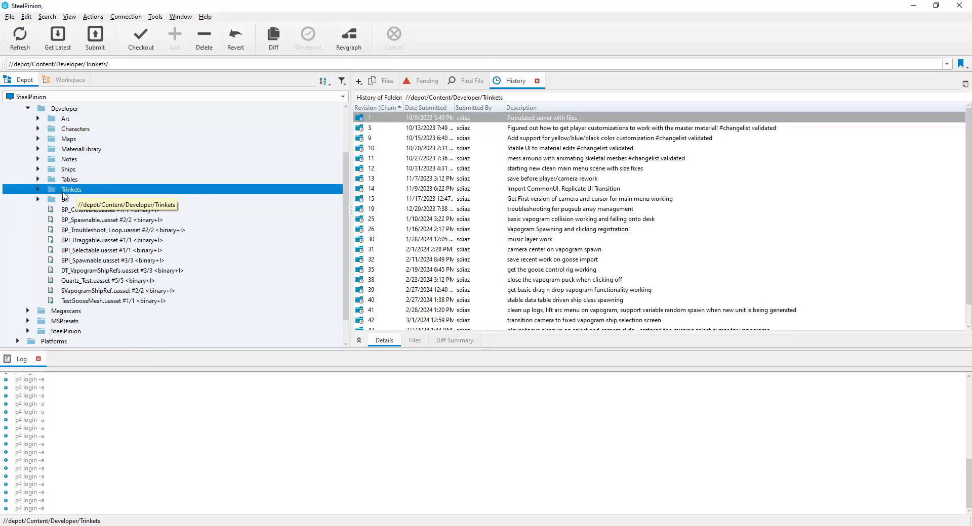
left_click(85, 221)
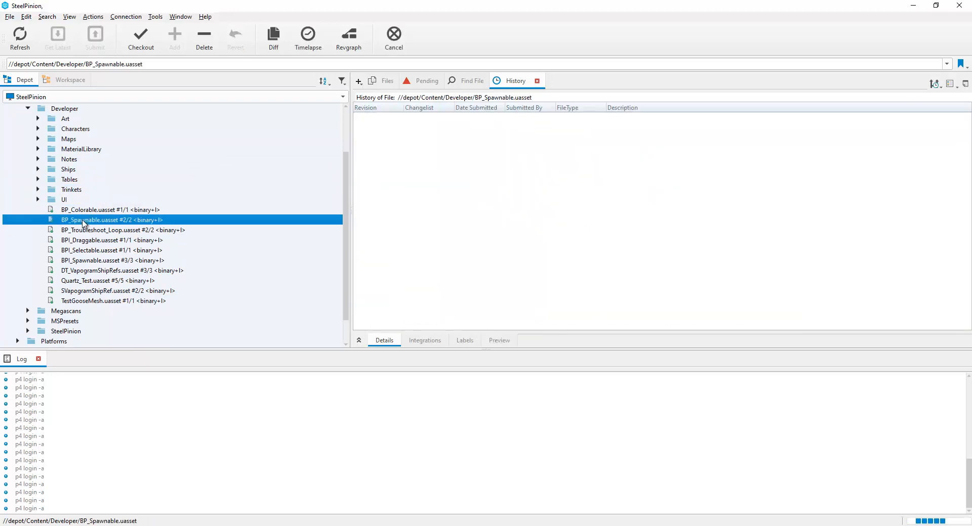
left_click(85, 211)
key("Up")
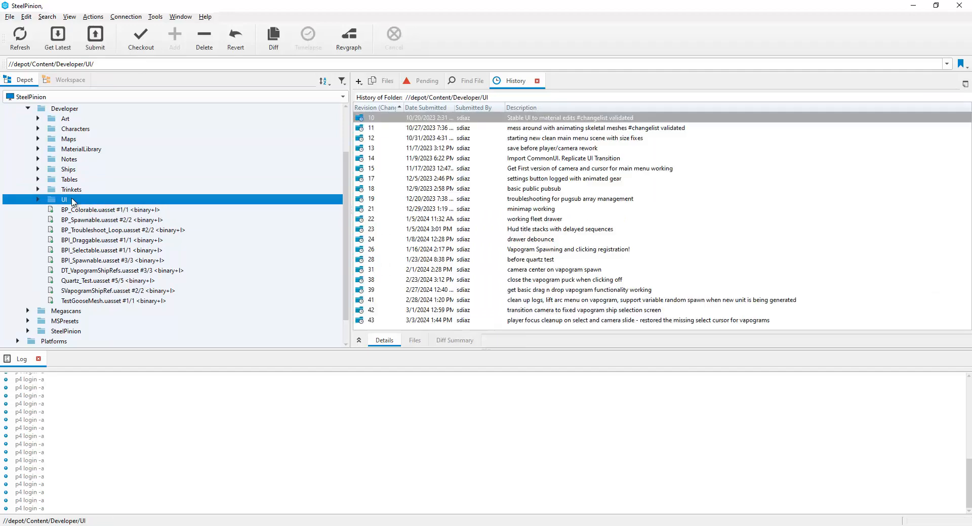
Step: Expand Trinkets with its AllPossibleColors and Octohedron subfolders collapsed, and review the Trinkets folder's full submission history
key("Up")
key("Right")
left_click(83, 201)
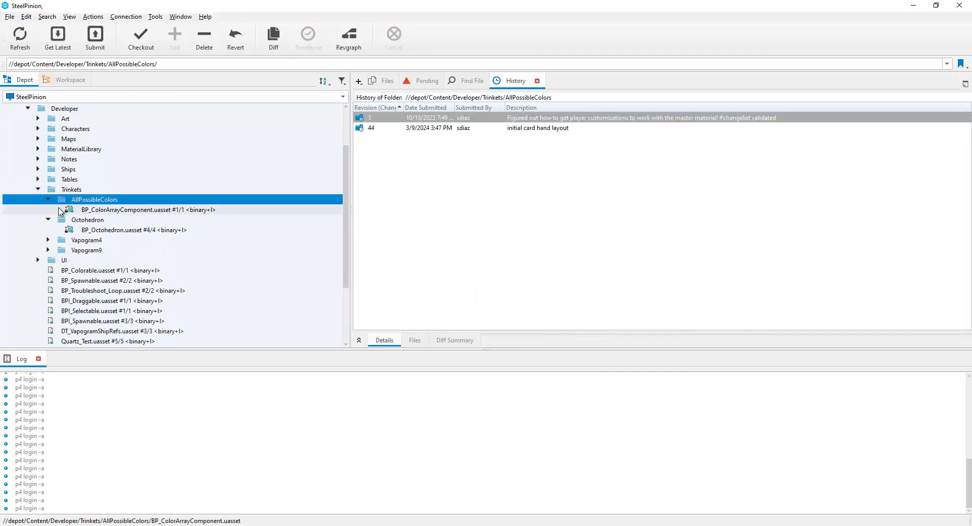
left_click(48, 200)
left_click(48, 210)
left_click(49, 193)
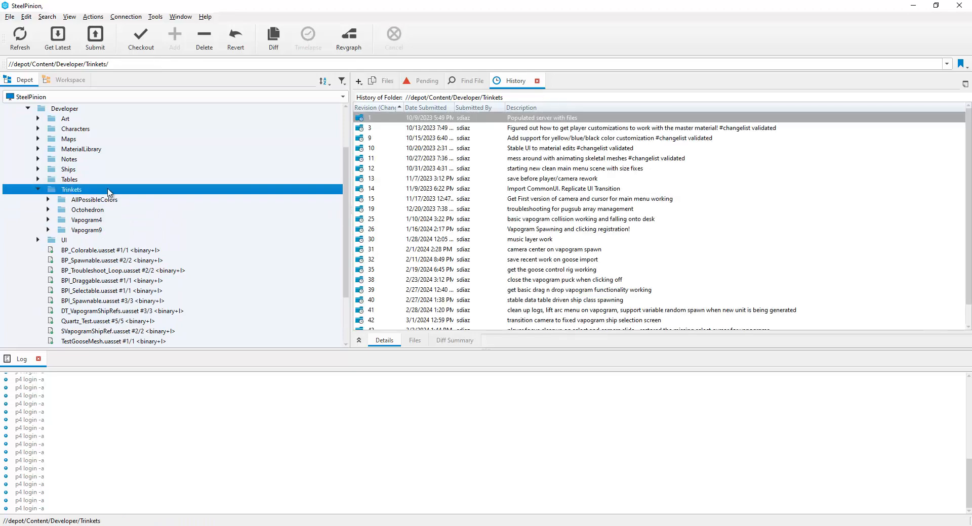
scroll(448, 202, "down", 1)
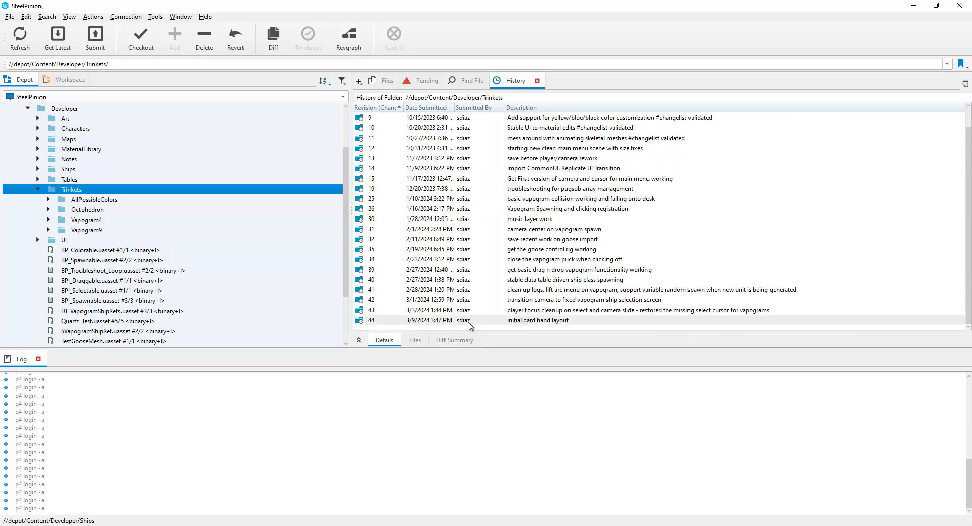
scroll(460, 324, "up", 1)
scroll(387, 136, "down", 1)
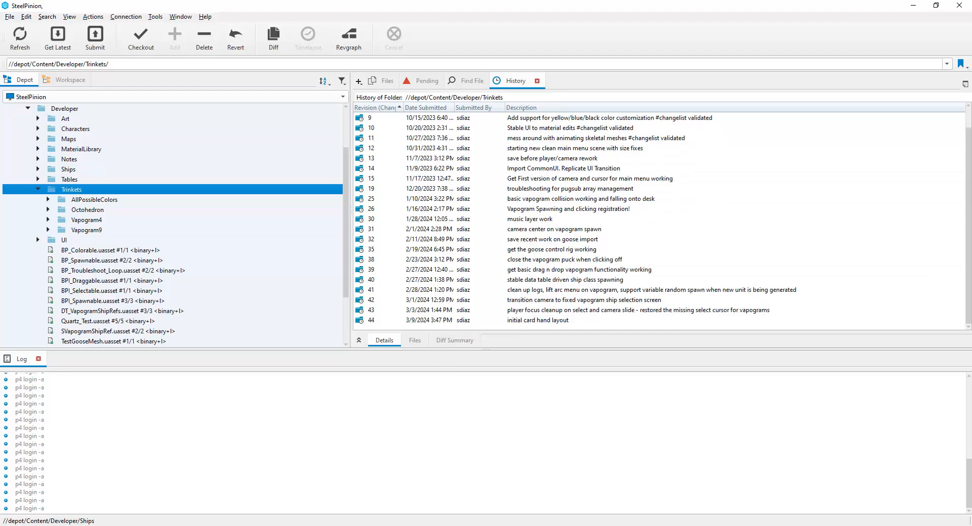
Step: Switch to the Unreal Editor, return to the Developer content folder, and bring up the SteelPinion project folder in File Explorer
mouse_move(470, 525)
left_click(502, 494)
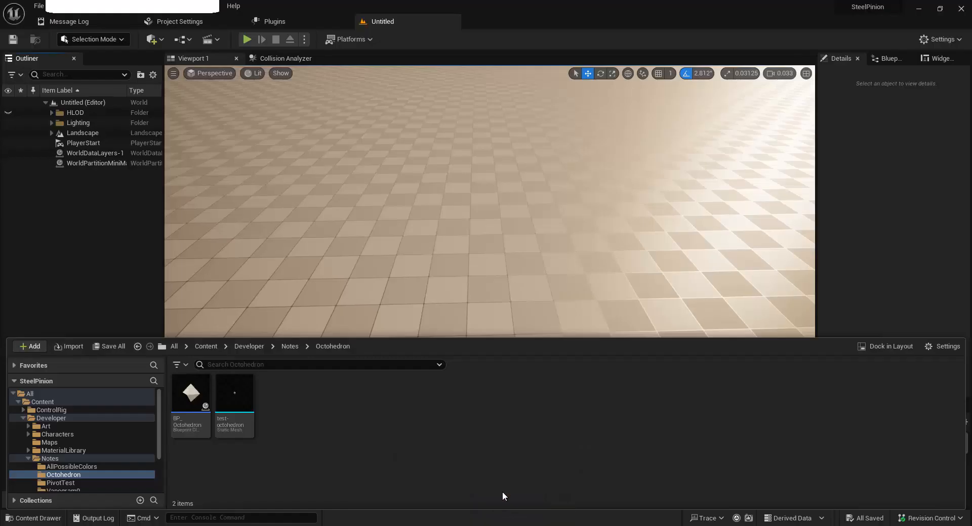
left_click(290, 346)
left_click(254, 346)
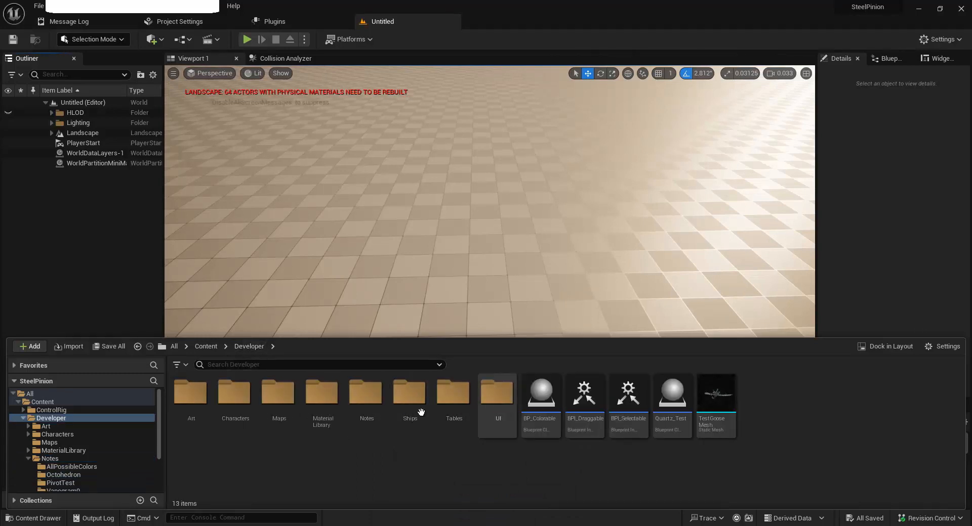
right_click(366, 459)
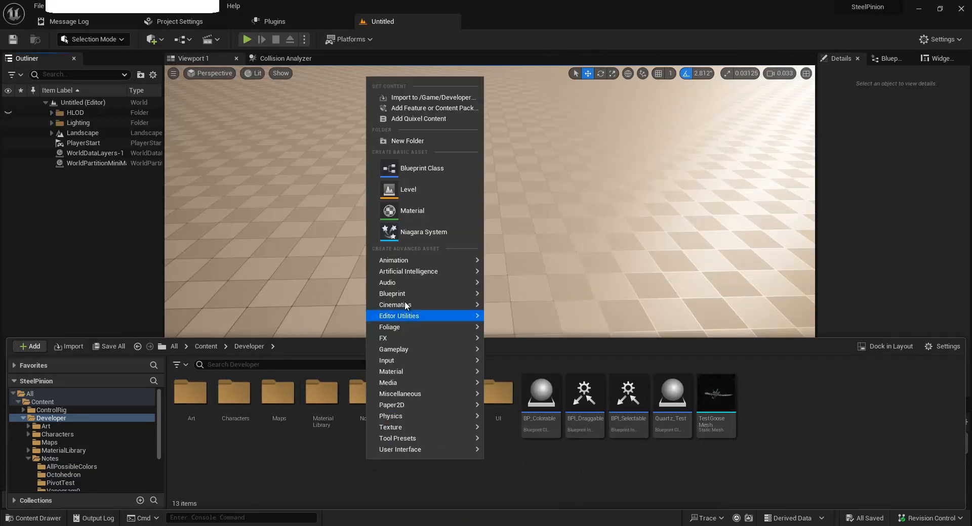
left_click(384, 102)
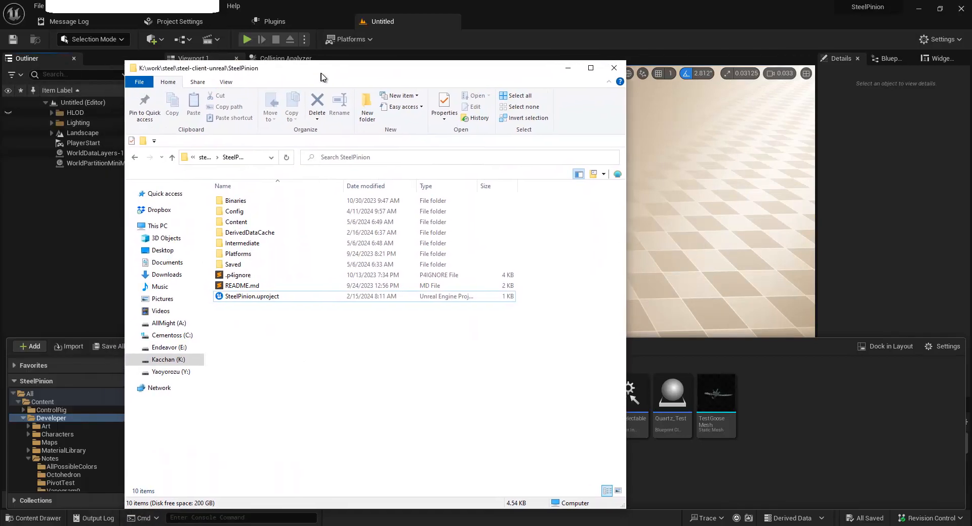
Step: Check the project's Content folder on disk, looking into its Developer and Developers/admin subfolders
left_click_drag(320, 77, 323, 81)
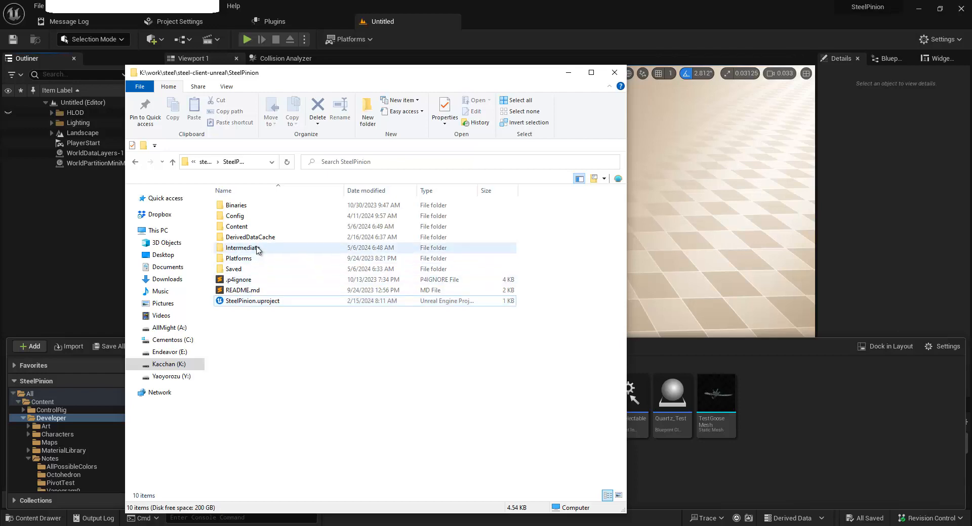
double_click(258, 226)
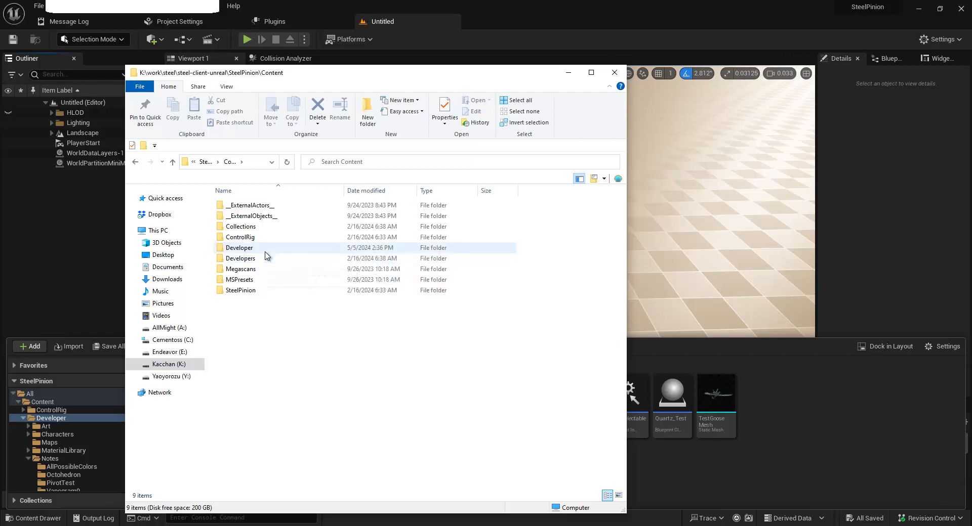
double_click(266, 251)
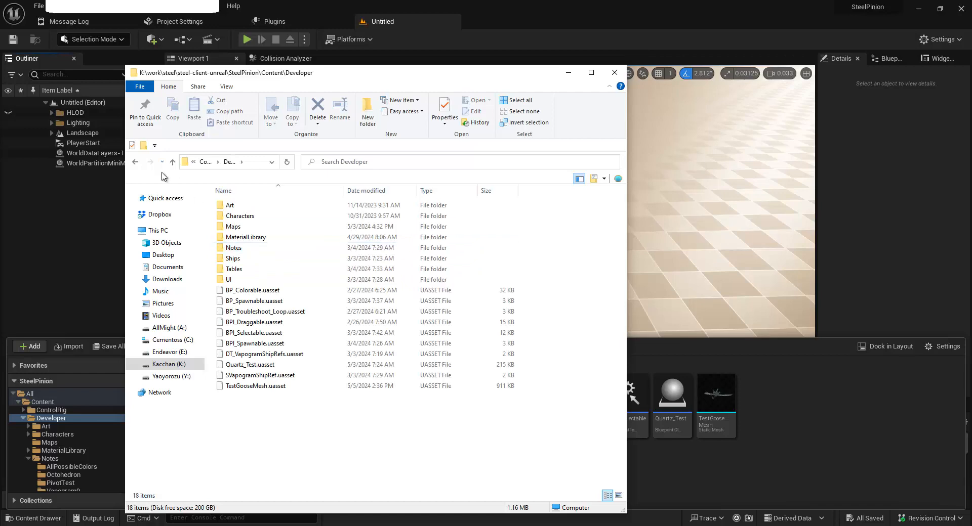
left_click(135, 162)
double_click(239, 258)
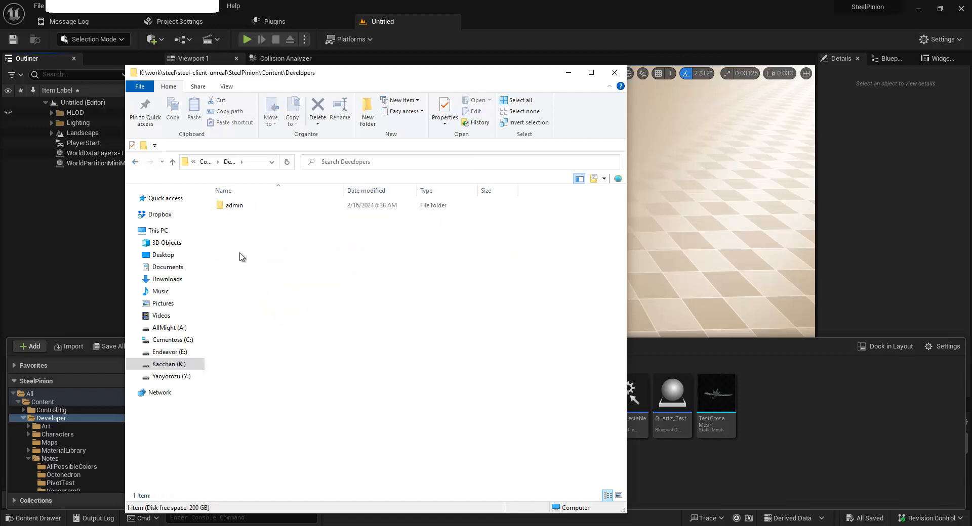
double_click(231, 205)
left_click(135, 162)
left_click(135, 162)
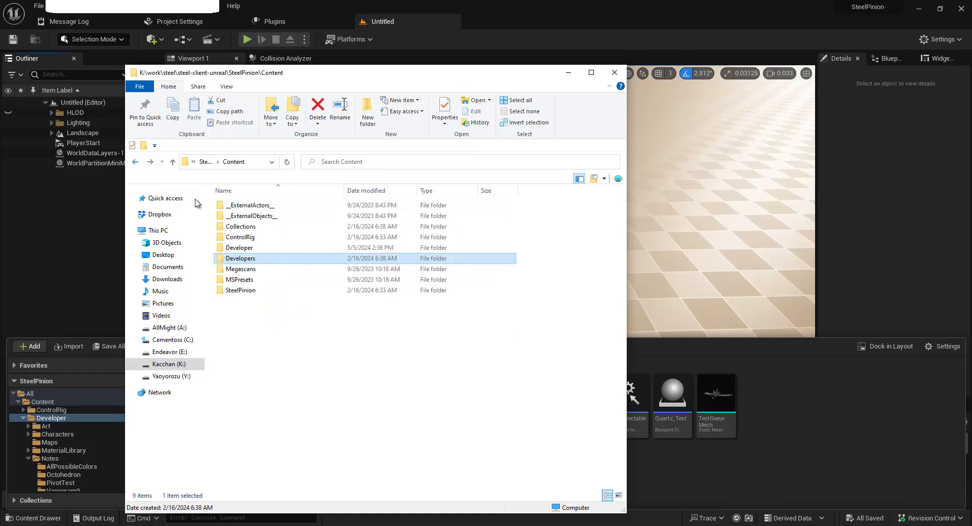
Step: Look through Content/Developer/Notes on disk and move the File Explorer window off the Unreal Editor
double_click(238, 248)
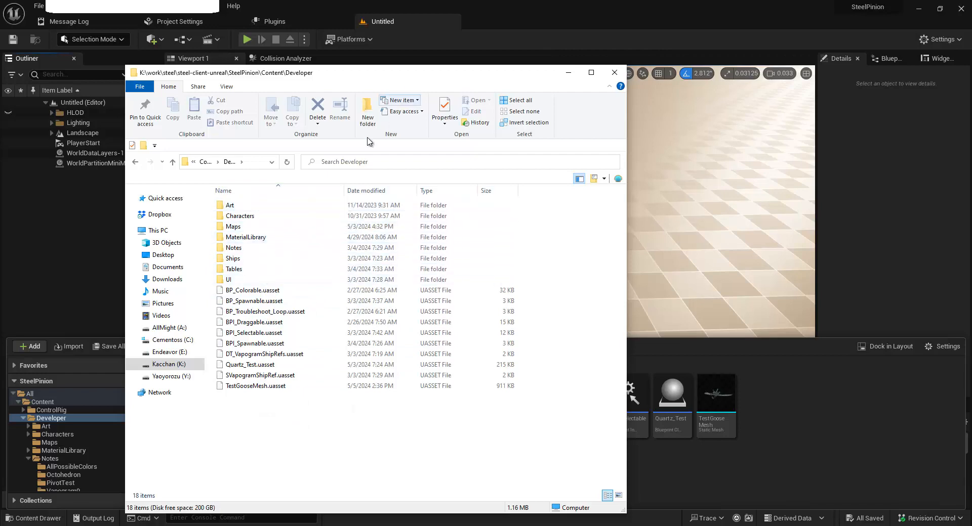
left_click(262, 249)
double_click(262, 249)
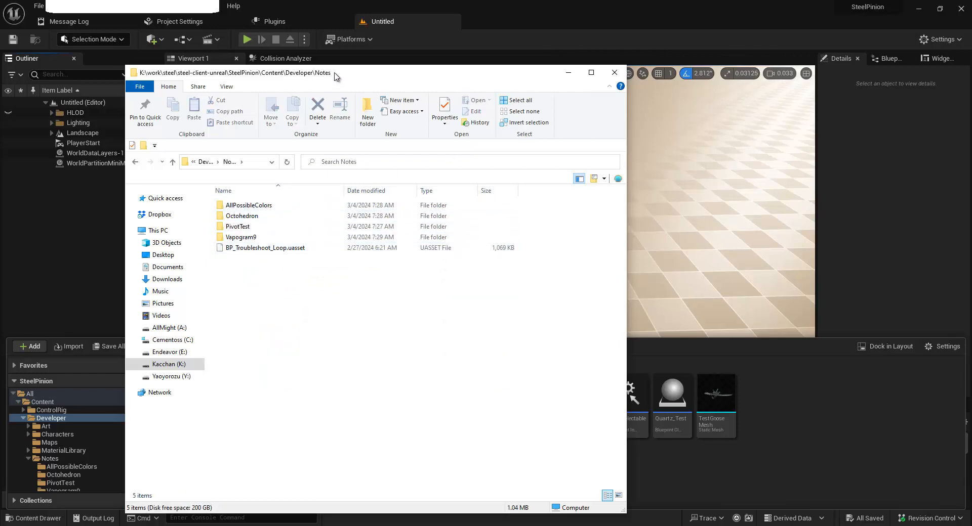
left_click_drag(335, 74, 0, 81)
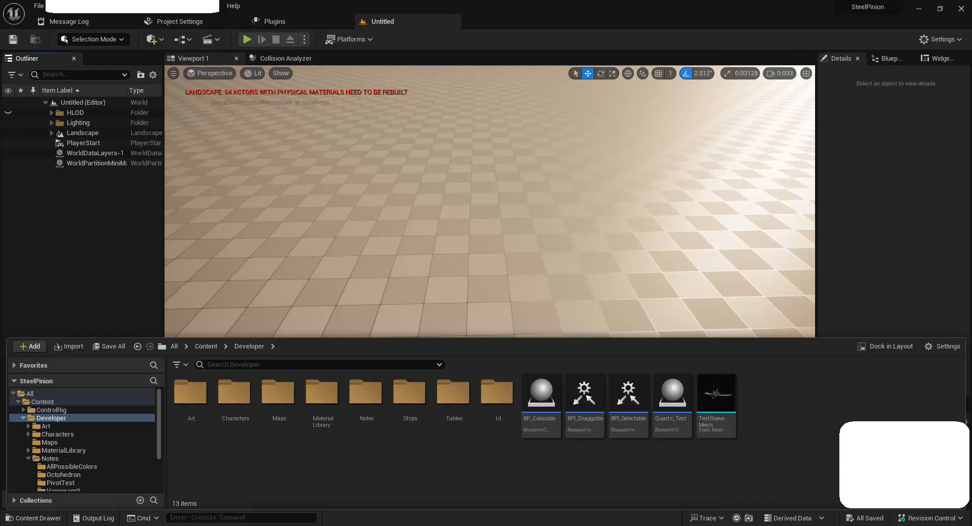
Step: Open the View Changes window, show the default changelist's files, and widen the Name and Path columns to read them fully
left_click(944, 521)
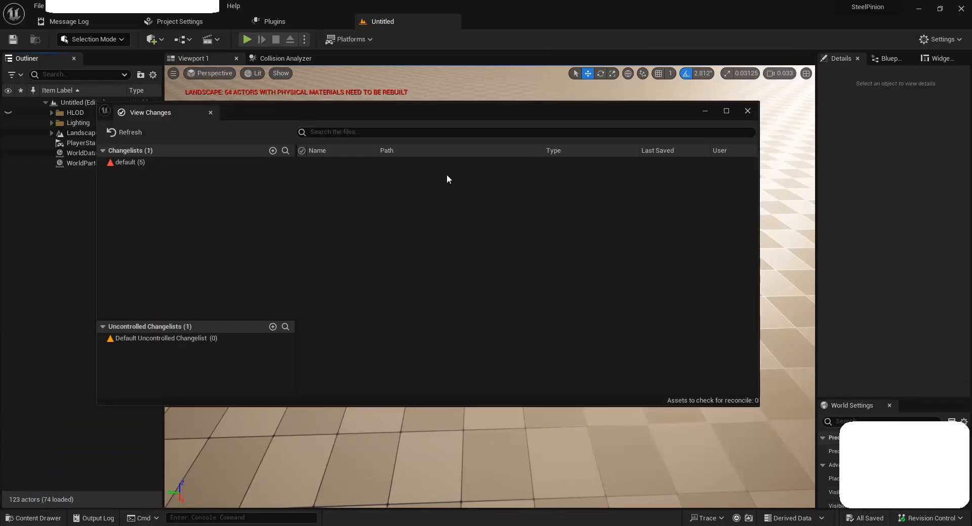
left_click(141, 163)
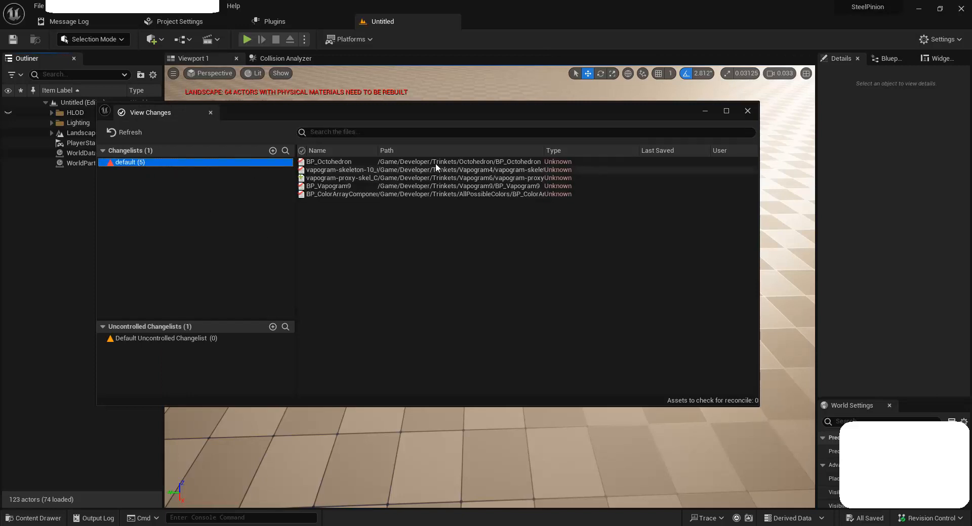
left_click_drag(382, 151, 423, 151)
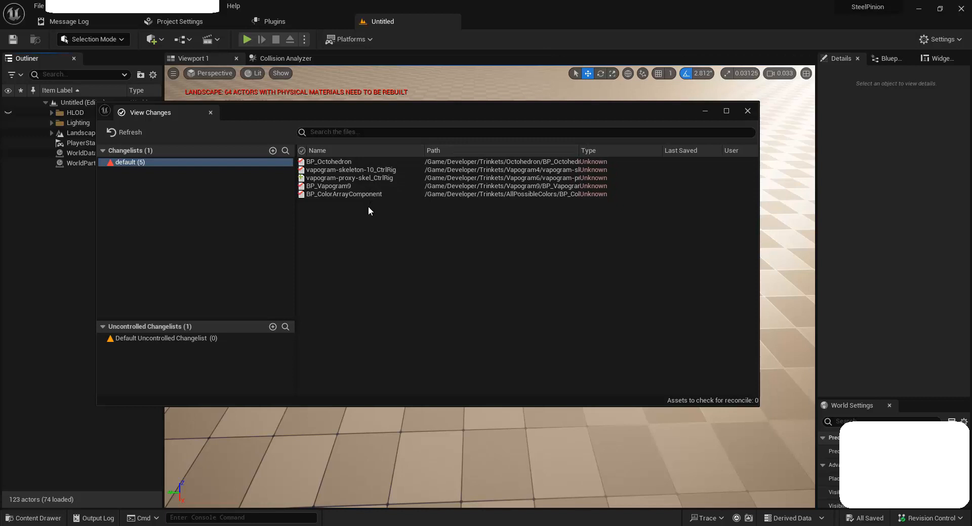
left_click_drag(579, 151, 648, 151)
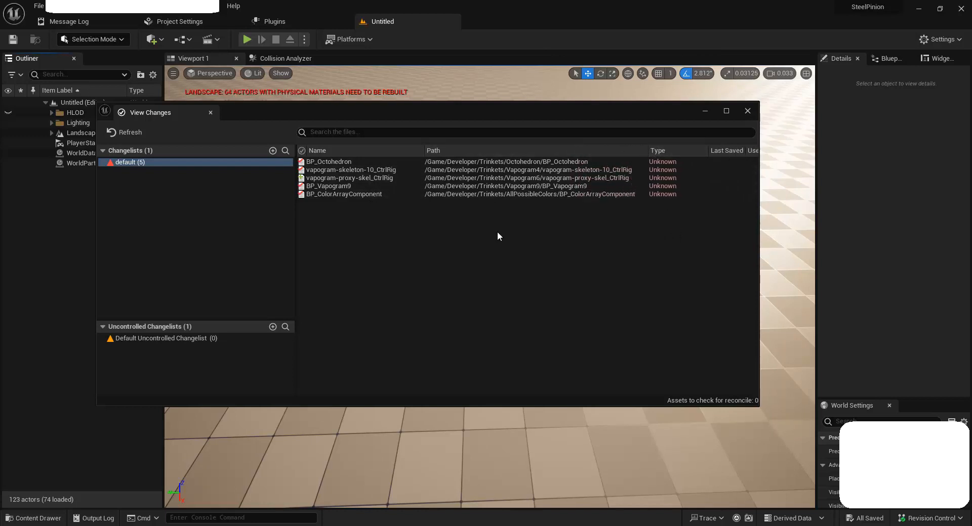
Step: Select all files from BP_Octohedron to BP_ColorArrayComponent, start submitting their changelist, and widen the confirmation dialog to show the full paths
left_click(344, 162)
left_click(346, 195, "shift")
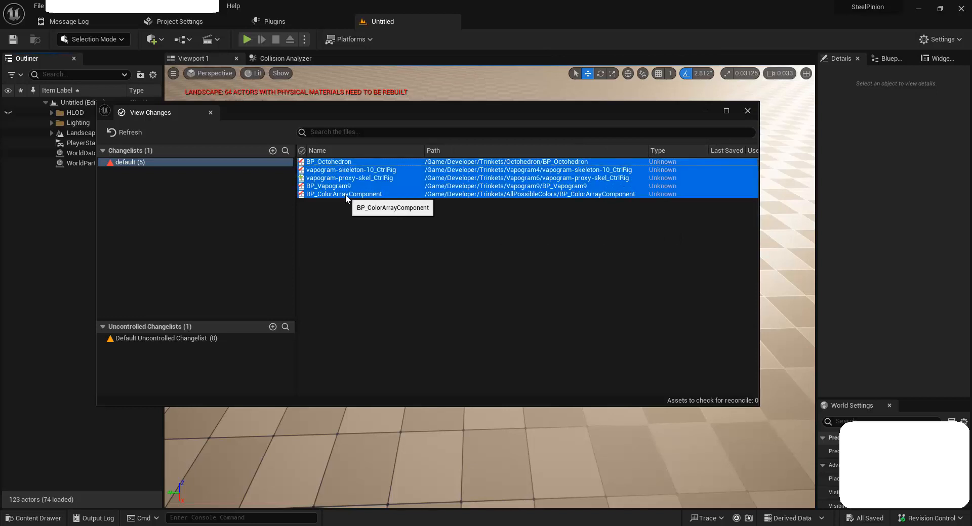
right_click(362, 194)
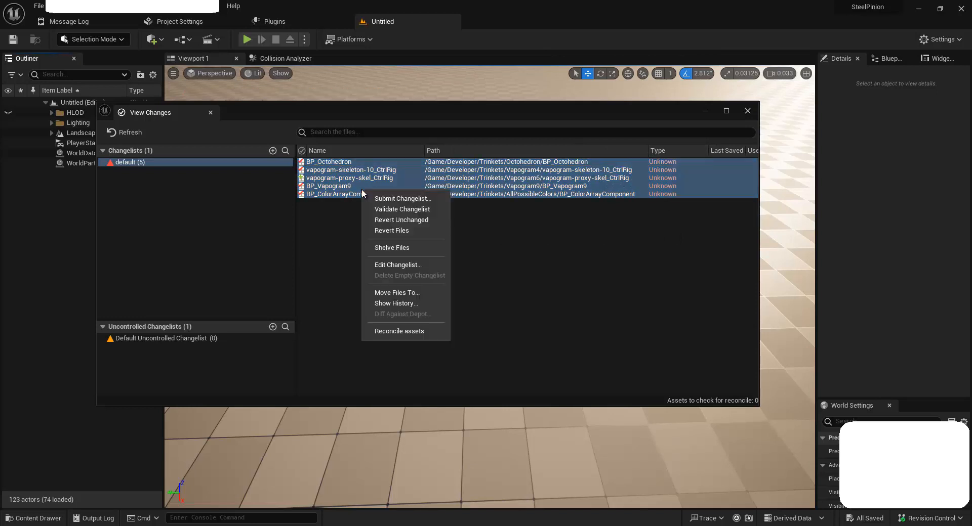
left_click(415, 199)
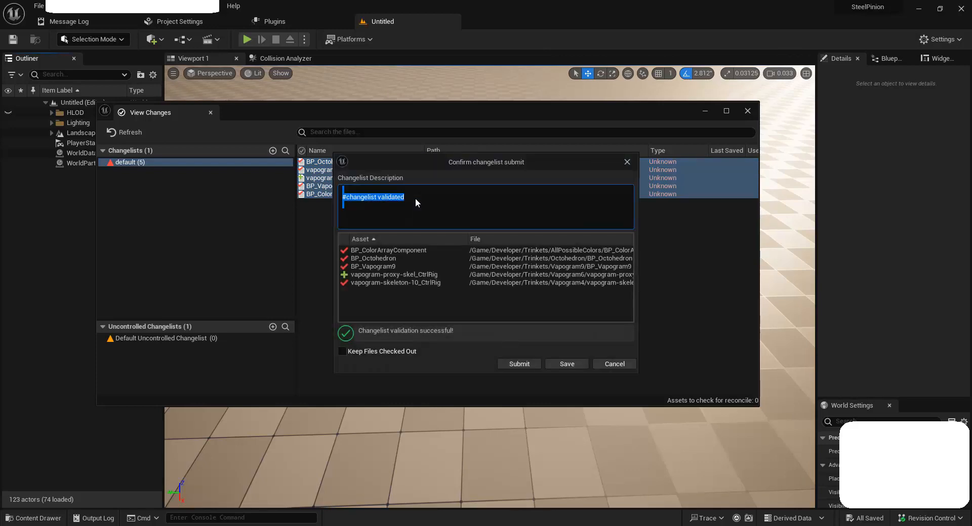
left_click(416, 199)
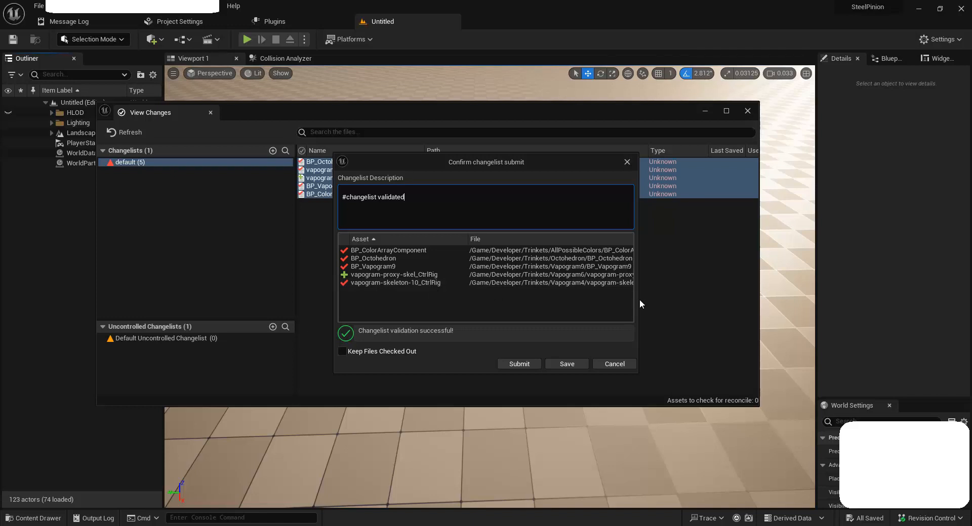
left_click_drag(639, 299, 719, 310)
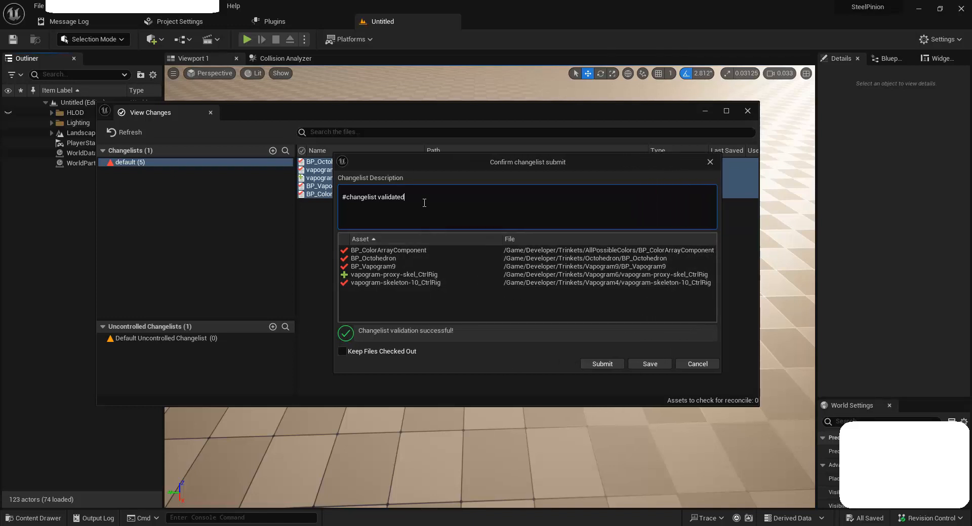
Step: Replace the changelist description with "checkin missing files" and try to submit the changelist
key("ctrl+a")
key("BackSpace")
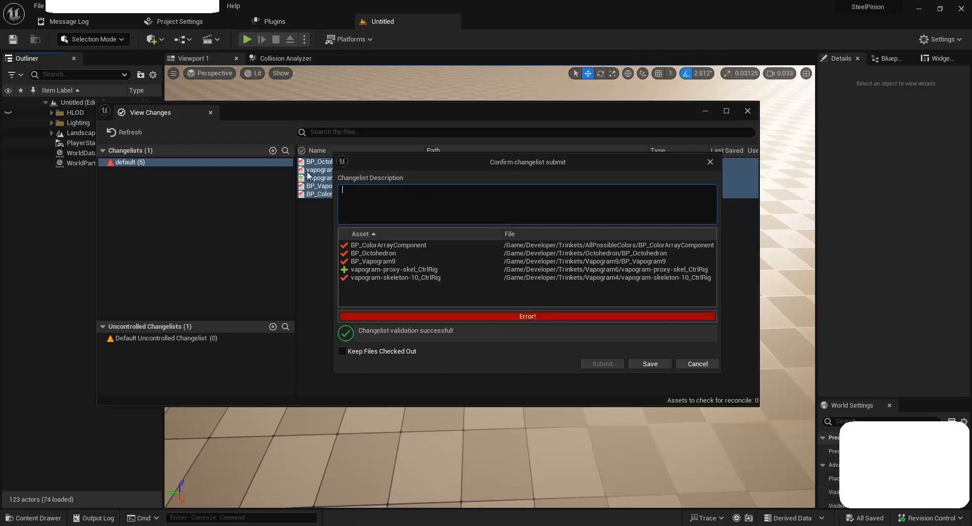
type("checkin missing files")
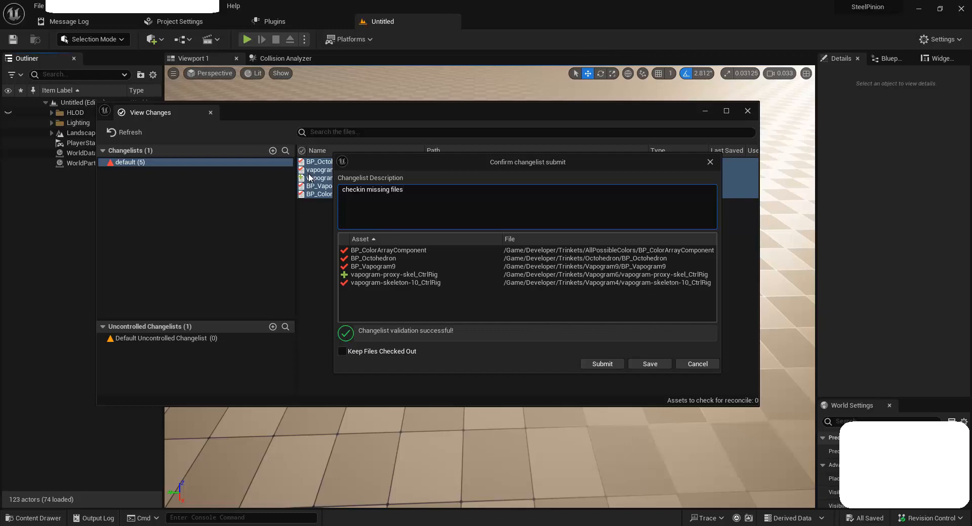
left_click(603, 365)
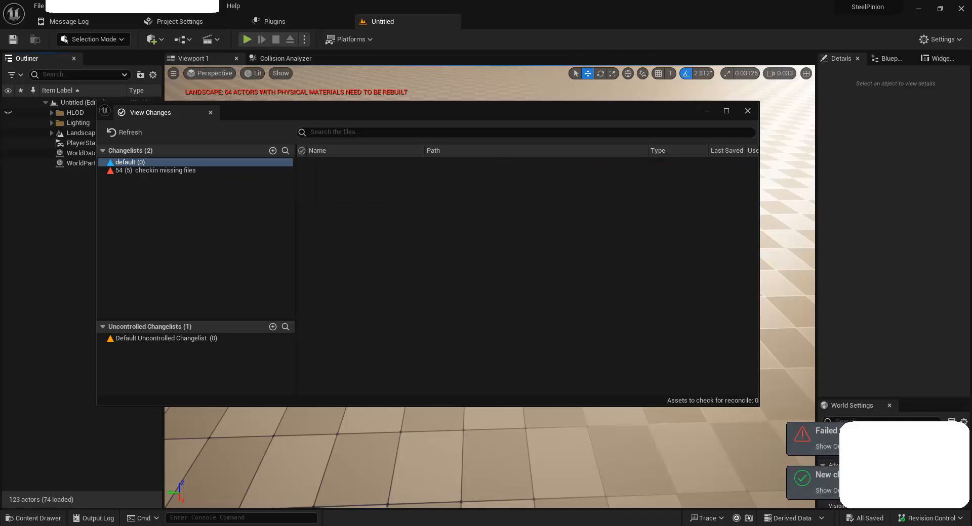
Step: Show the files in the "checkin missing files" changelist and look through the changelist actions available for BP_Octohedron
left_click(191, 170)
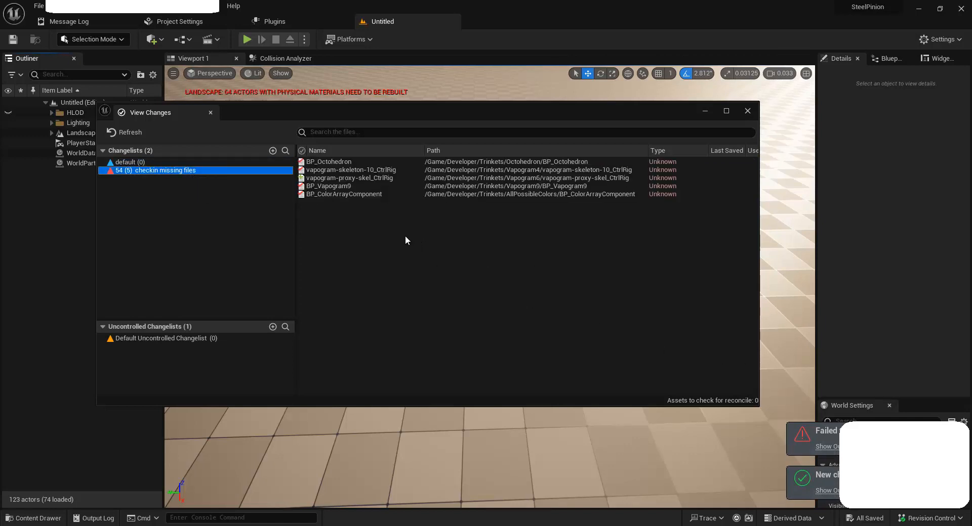
left_click(332, 161)
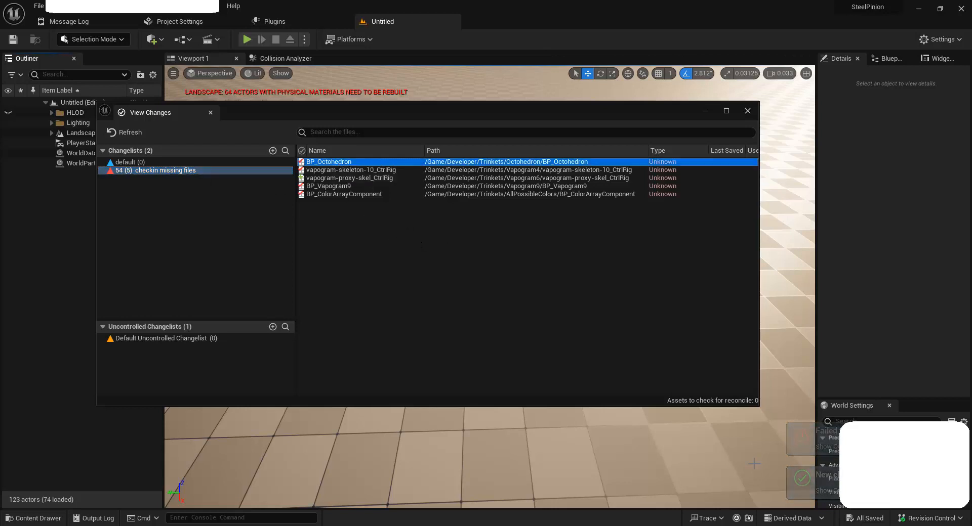
right_click(330, 163)
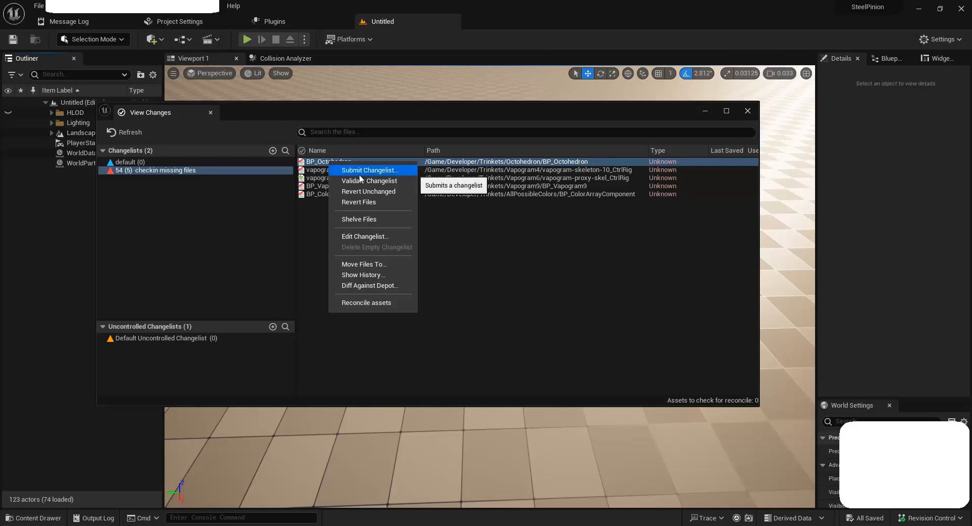
left_click(474, 242)
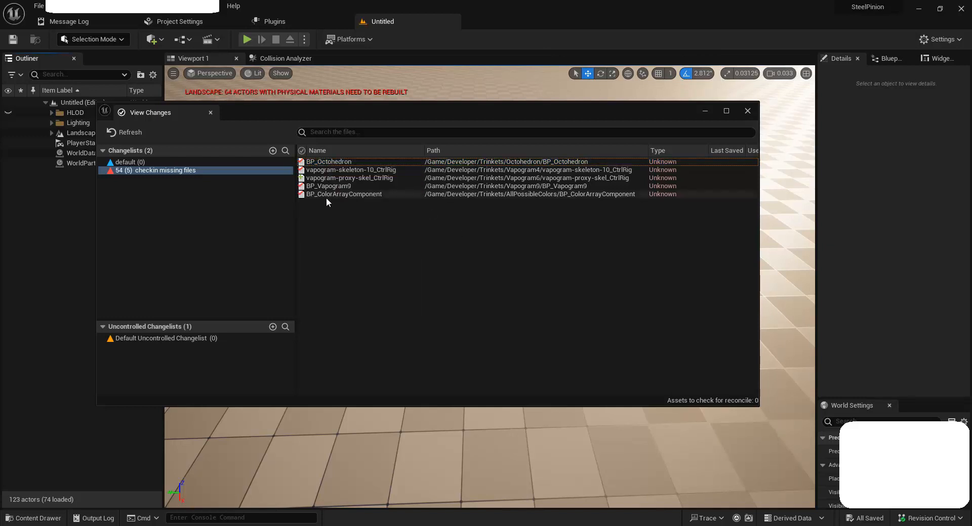
left_click(339, 163)
right_click(339, 162)
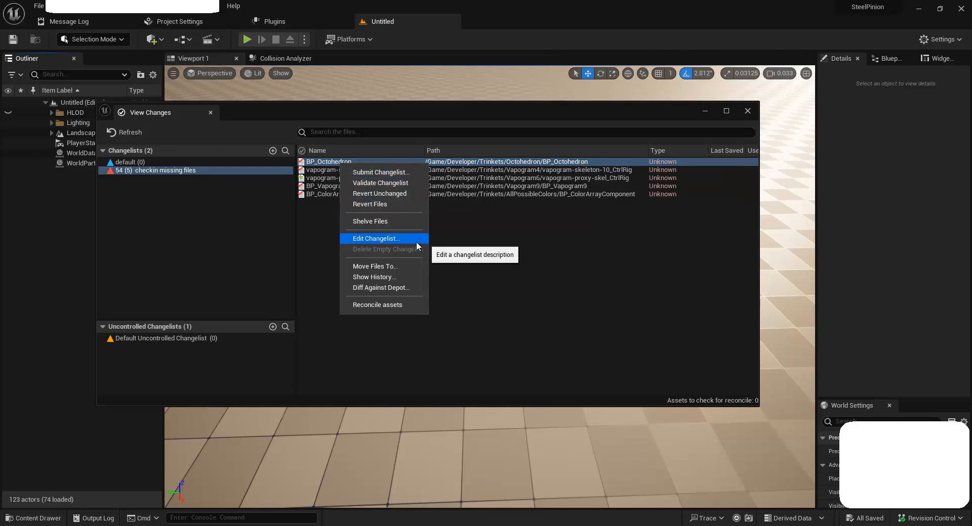
left_click(408, 305)
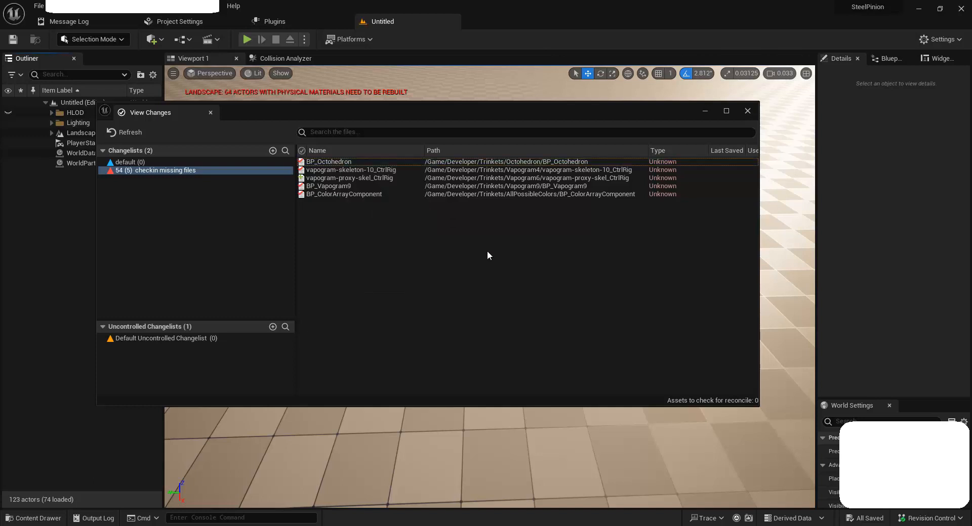
Step: Look through the changelist actions available for BP_ColorArrayComponent and compare them with those for BP_Octohedron
right_click(353, 194)
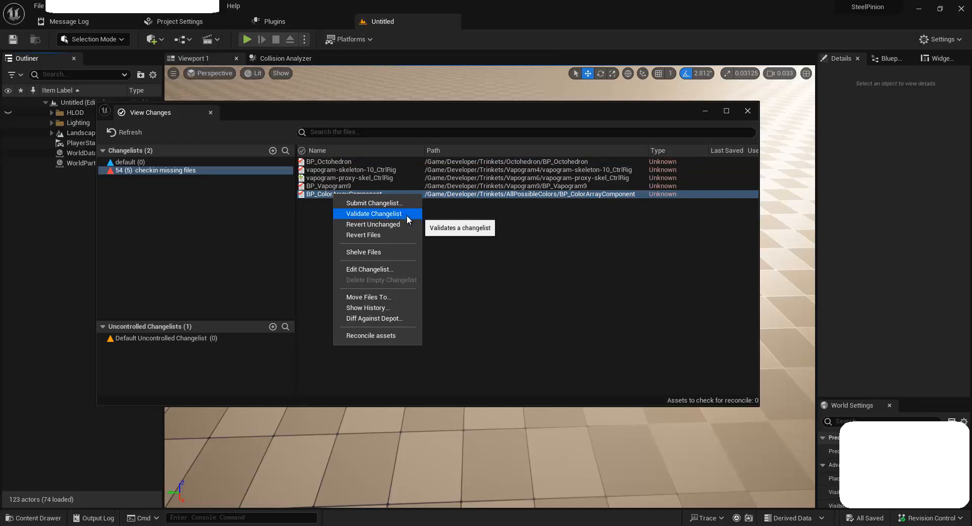
left_click(377, 213)
left_click(327, 162)
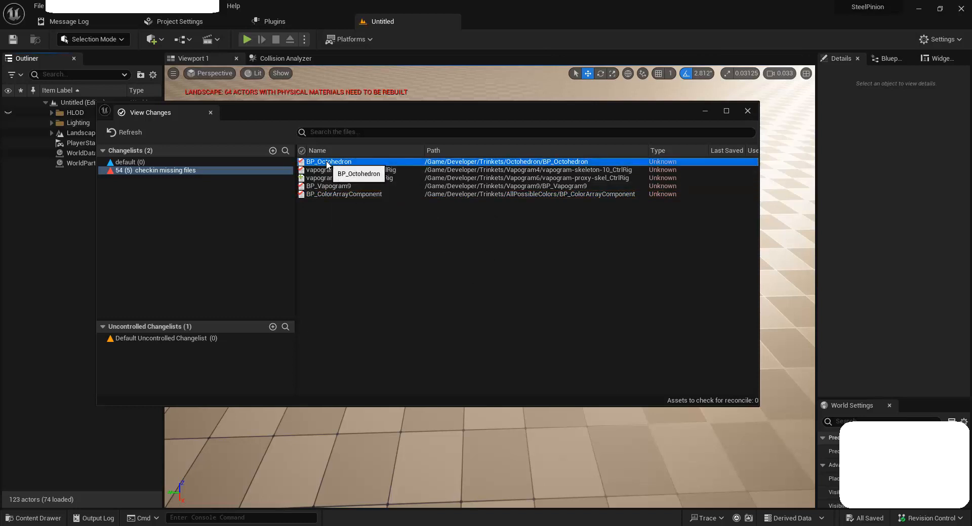
right_click(327, 163)
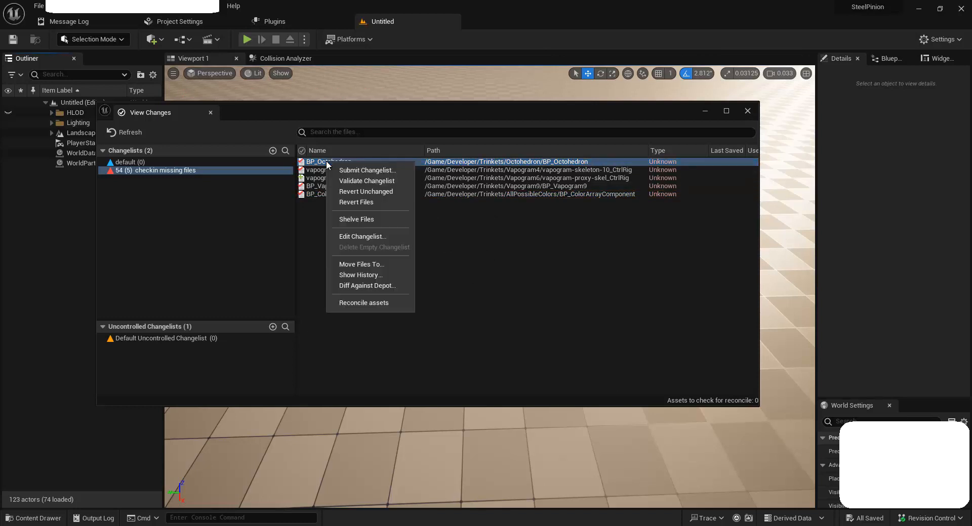
left_click(404, 172)
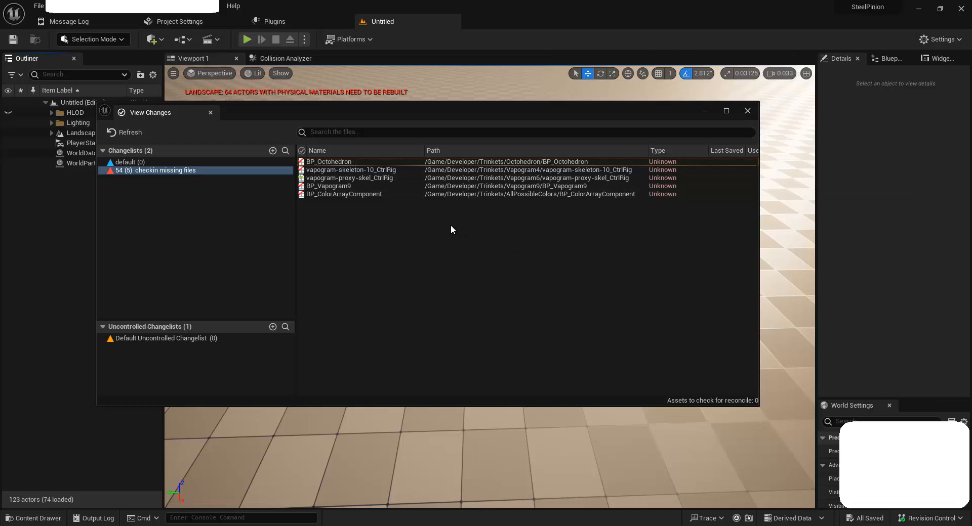
left_click(354, 164)
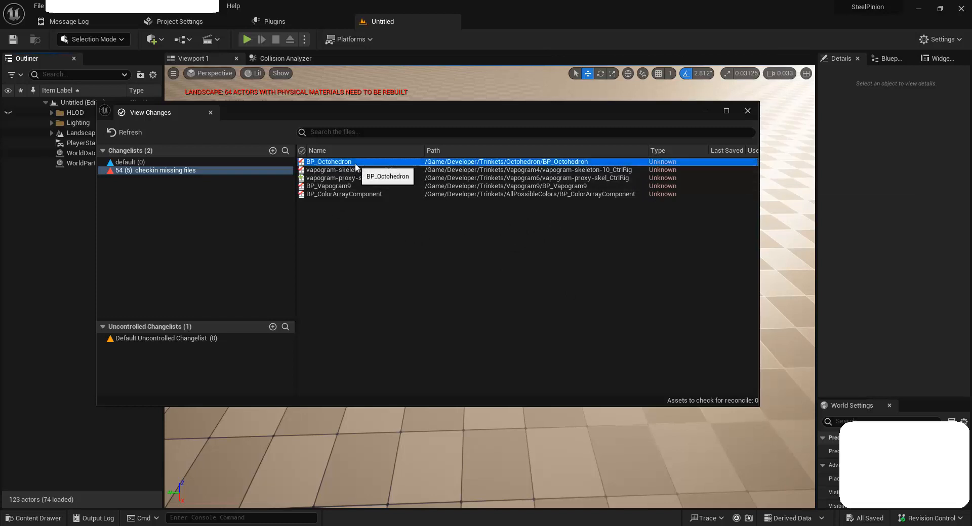
left_click(528, 252)
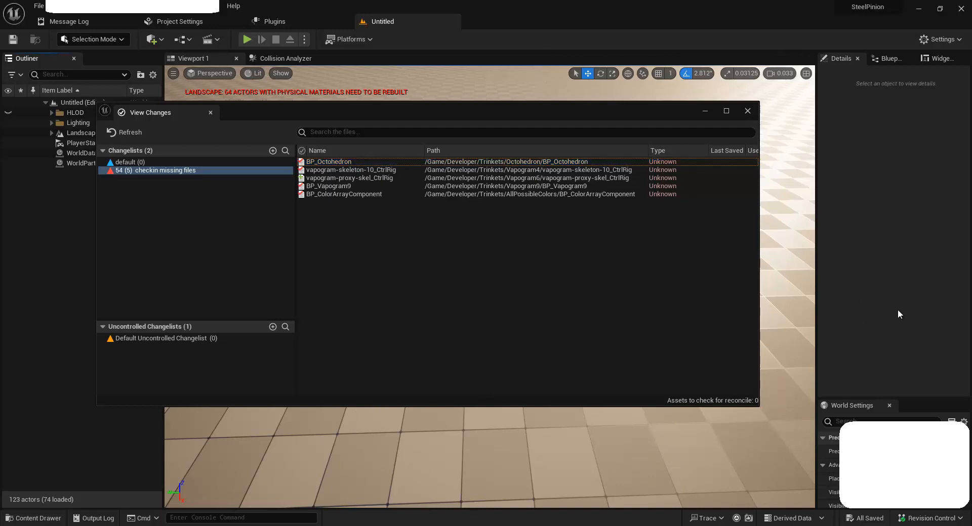
Step: Switch to the Perforce client, look through the Trinkets folder's history, and collapse Trinkets in the depot tree
key("ctrl+space")
left_click(855, 240)
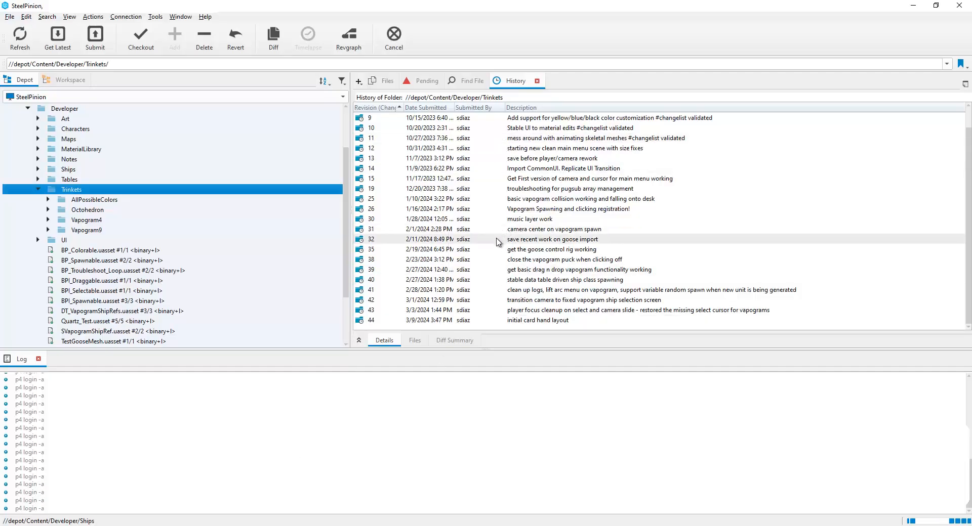
scroll(480, 233, "up", 1)
scroll(483, 242, "down", 1)
scroll(484, 243, "up", 1)
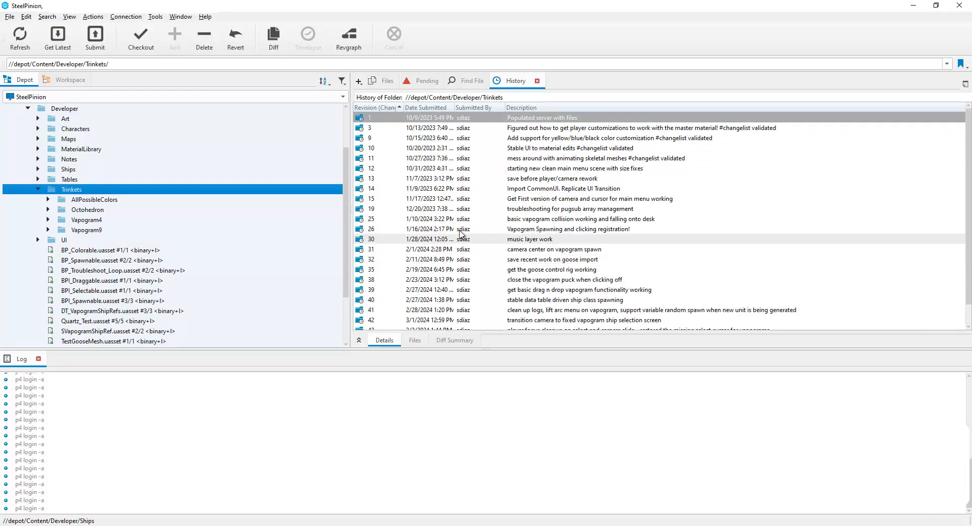
left_click(38, 190)
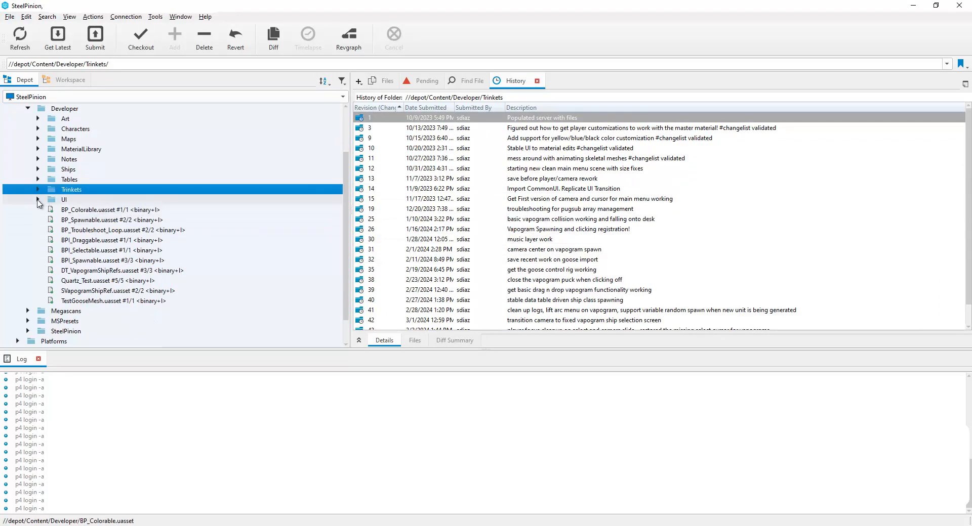
left_click(38, 200)
left_click(38, 200)
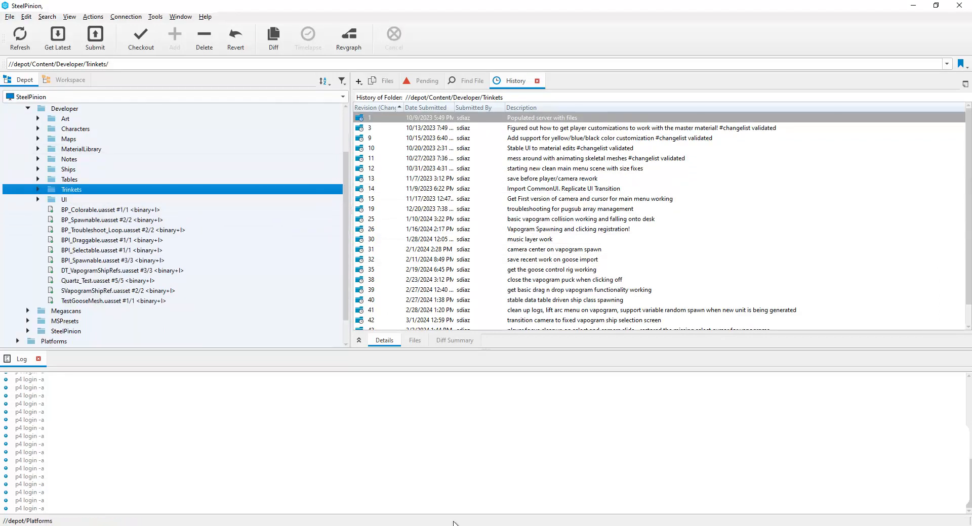
Step: Switch back to the Unreal Editor and look at the contents of the default, "checkin missing files" and Default Uncontrolled changelists
left_click(567, 476)
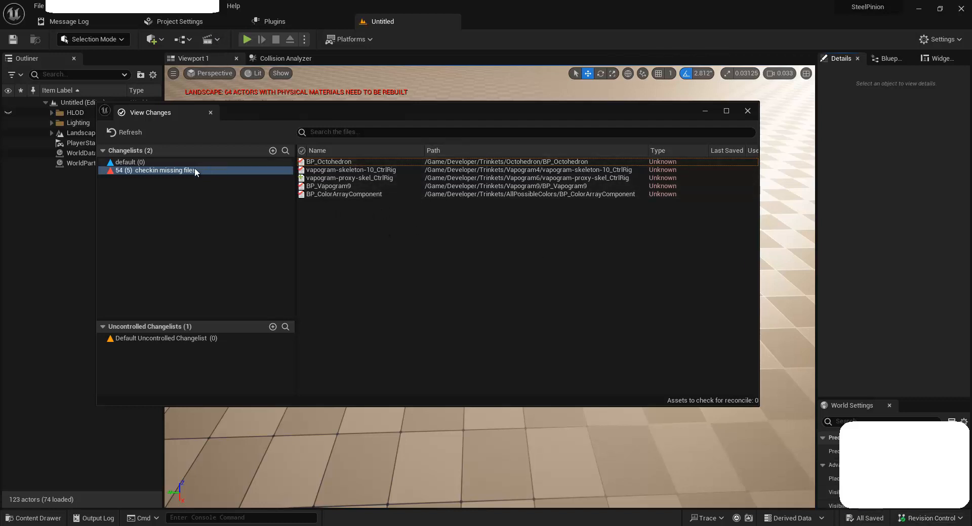
left_click(152, 162)
left_click(158, 171)
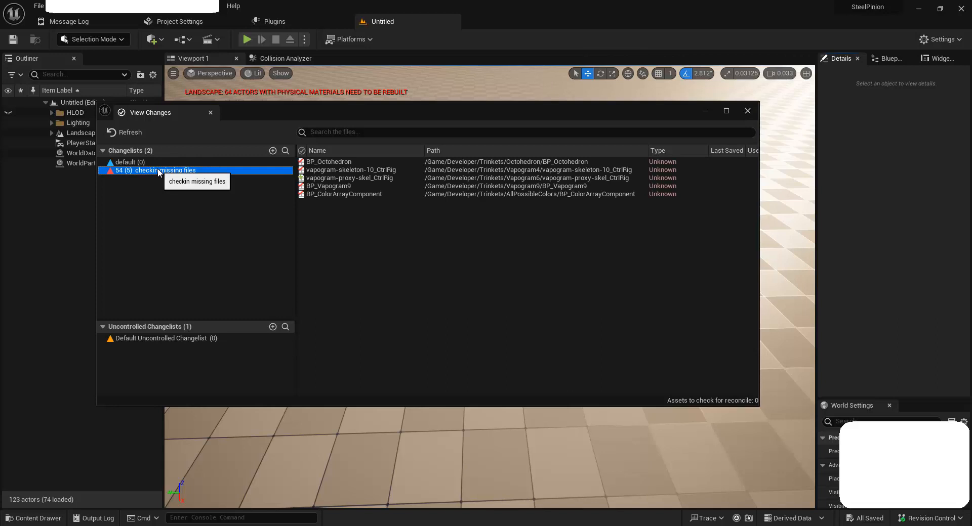
left_click(180, 338)
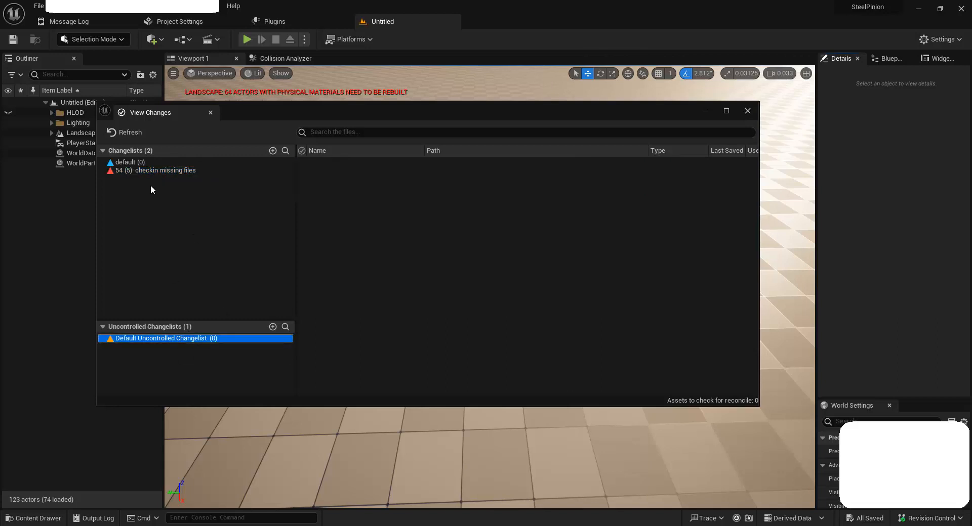
left_click(160, 171)
Step: Run Reconcile assets from BP_Octohedron in the changelist and look through the files in the Default Uncontrolled Changelist
left_click(333, 167)
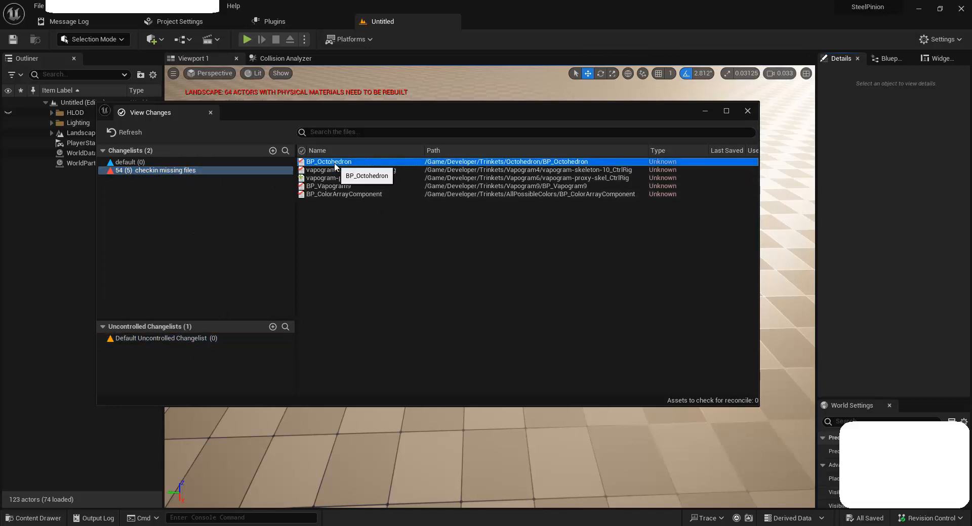
right_click(334, 163)
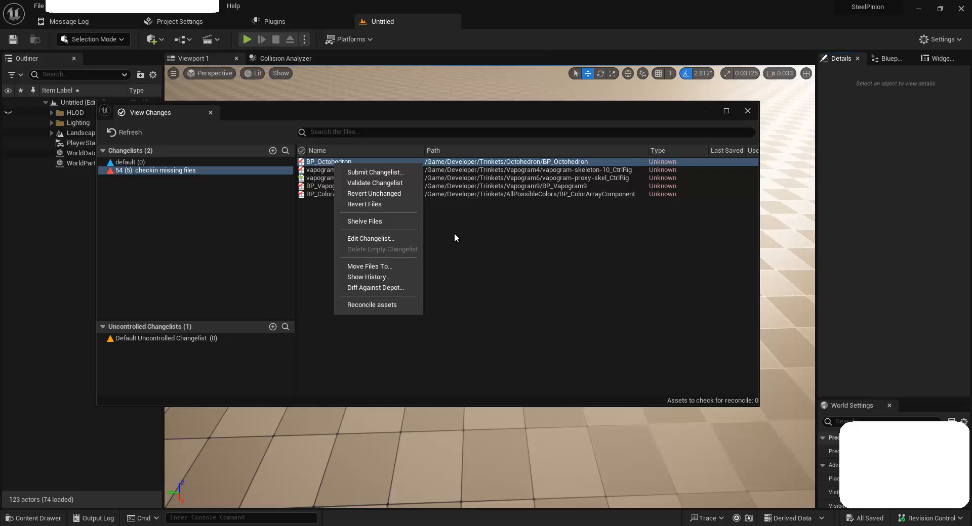
left_click(387, 309)
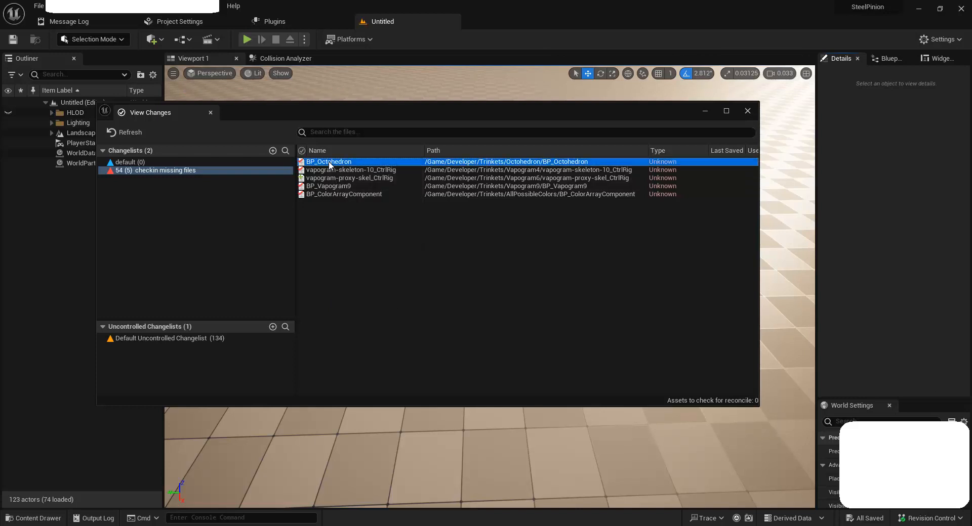
left_click(214, 338)
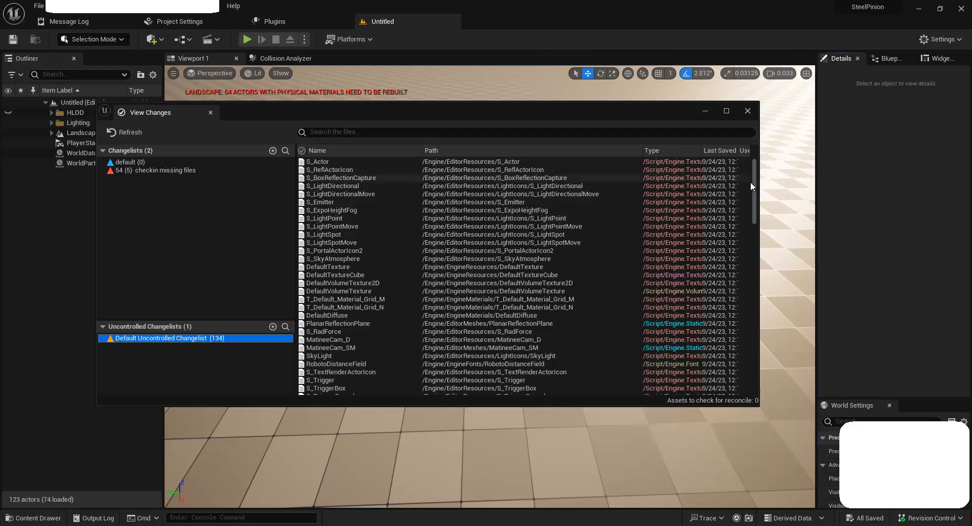
left_click_drag(752, 183, 668, 163)
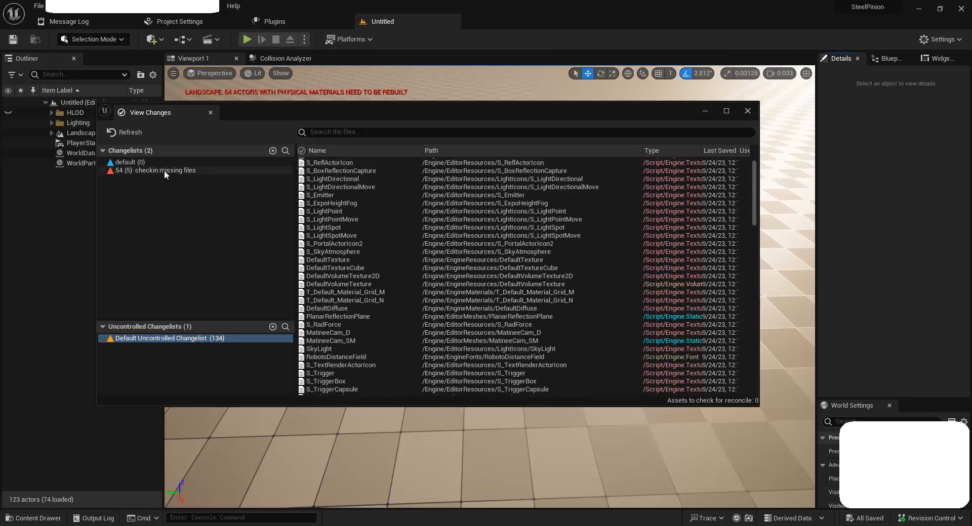
Step: Return to the "checkin missing files" changelist and sort its files by name and by revision control status
left_click(164, 170)
left_click(340, 150)
left_click(340, 161)
left_click(340, 150)
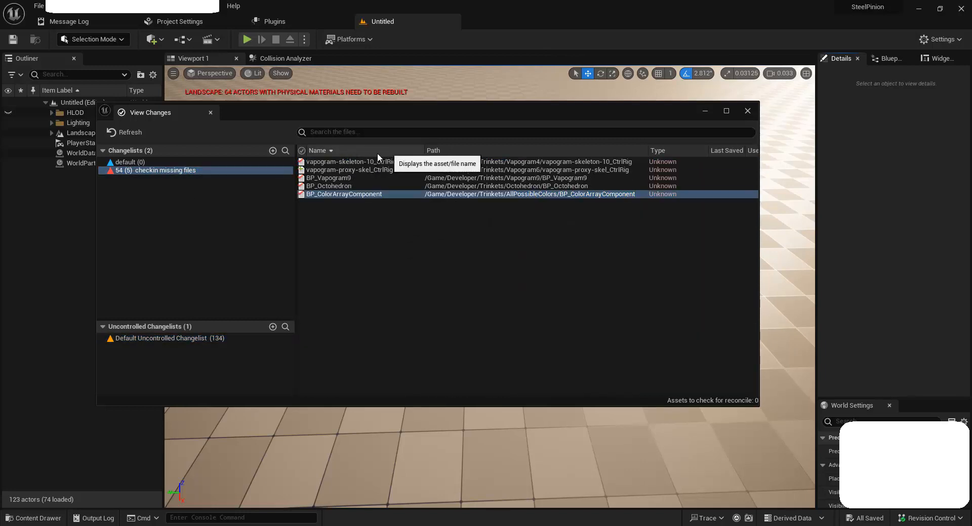
left_click(334, 150)
left_click(335, 151)
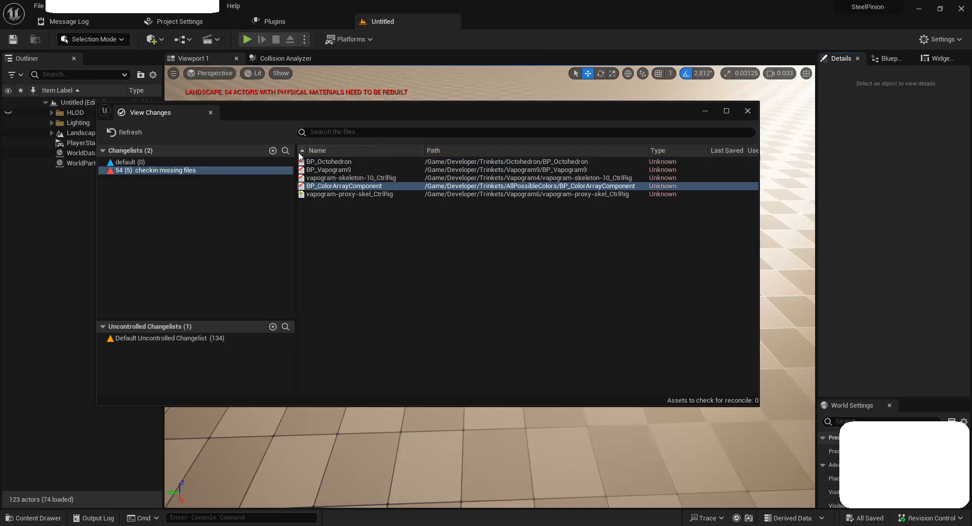
Step: Run Revert Unchanged on BP_Octohedron in the "checkin missing files" changelist
left_click(340, 161)
right_click(346, 162)
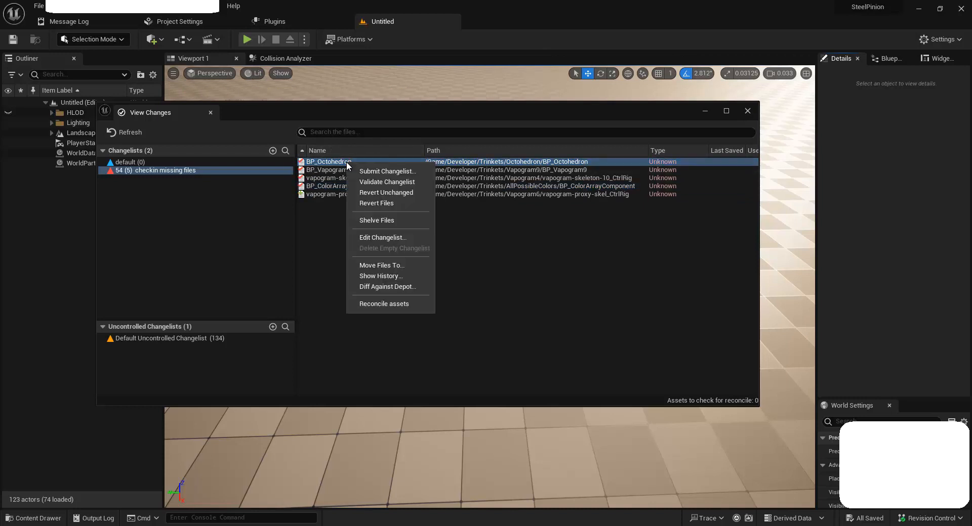
left_click(412, 193)
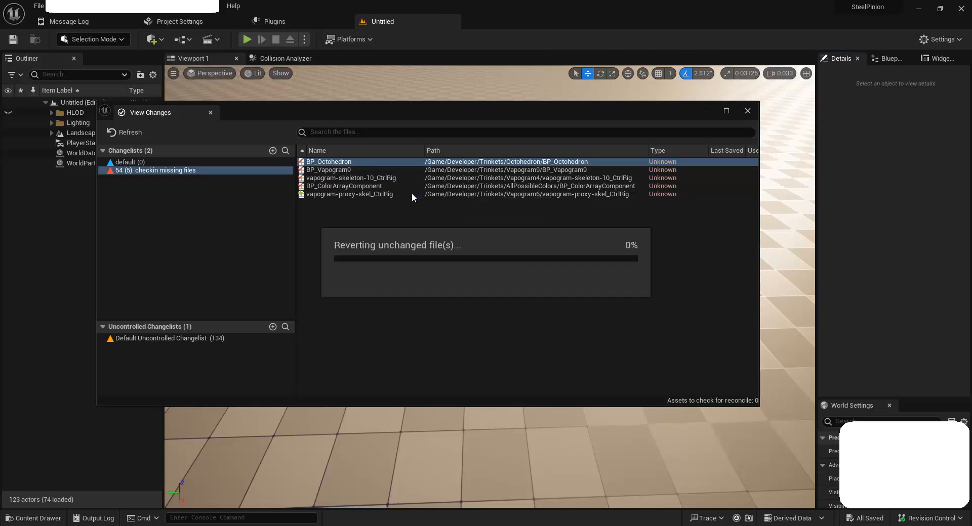
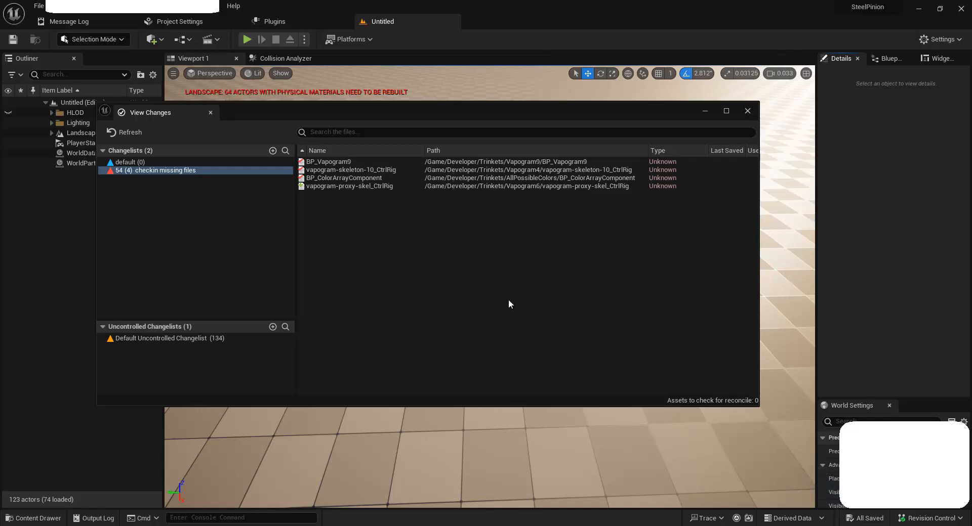
Step: Move the View Changes window clear of the Content Drawer and check the Trinkets/Octohedron folder for BP_Octohedron
key("ctrl+space")
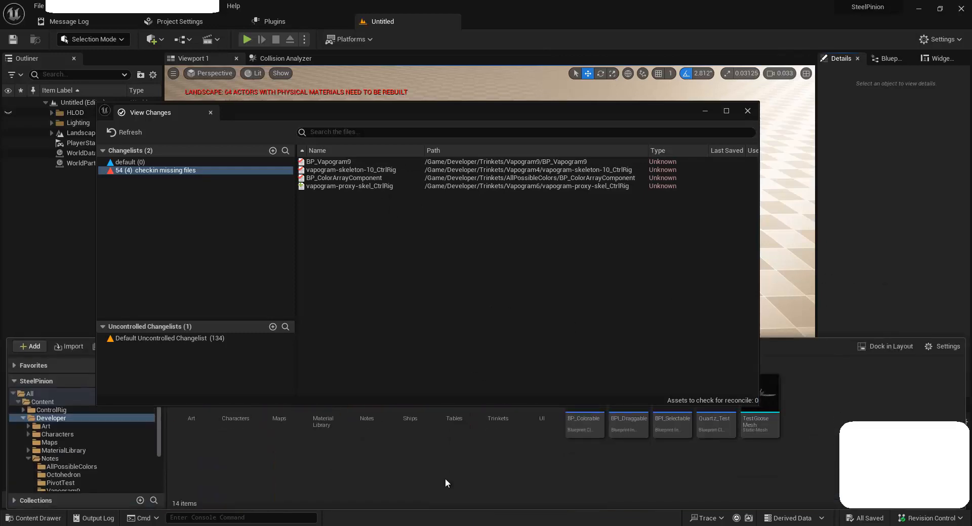
left_click_drag(486, 110, 533, 71)
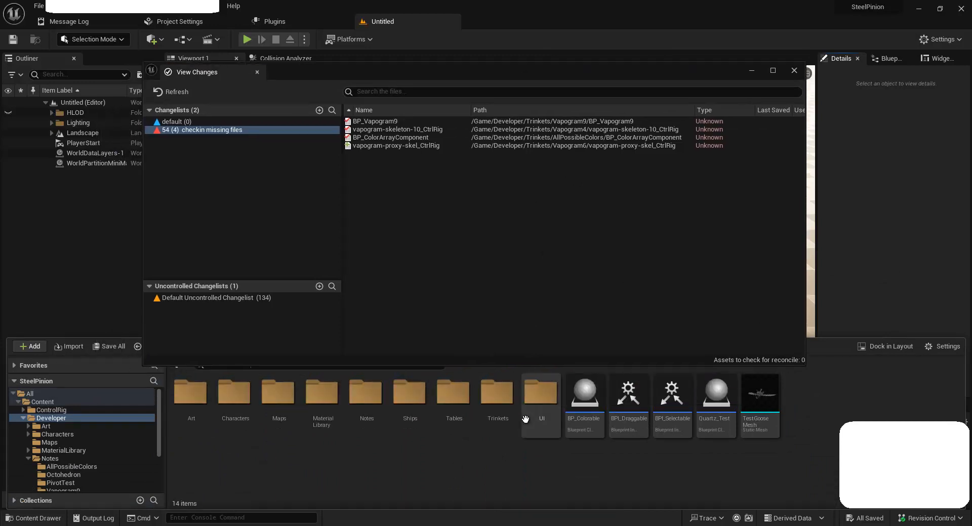
double_click(497, 397)
double_click(190, 393)
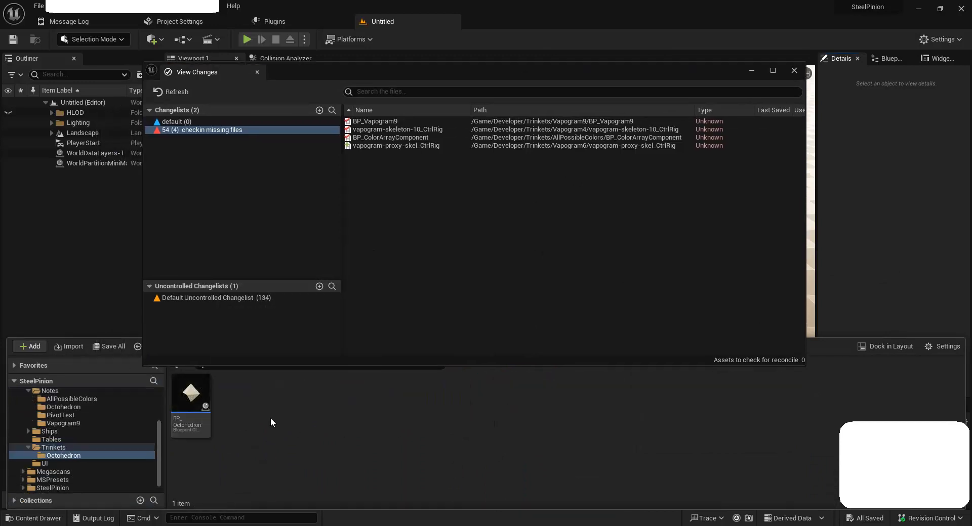
left_click(424, 221)
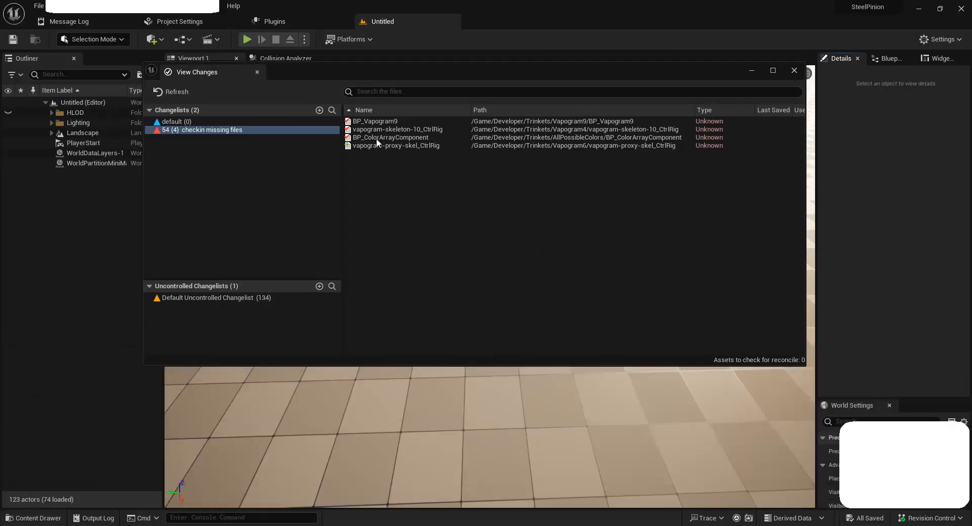
Step: Run Revert Unchanged on BP_Vapogram9 in the "checkin missing files" changelist
left_click(387, 122)
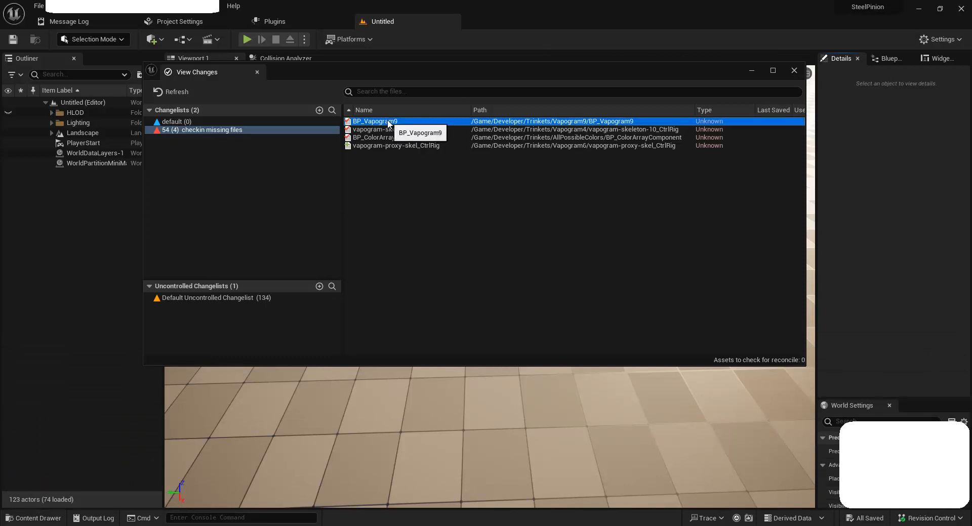
right_click(380, 122)
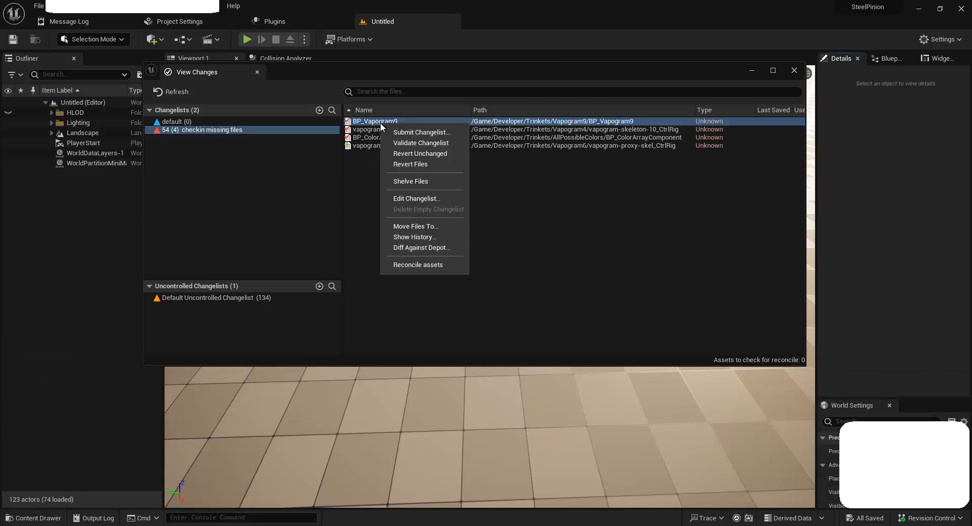
left_click(432, 153)
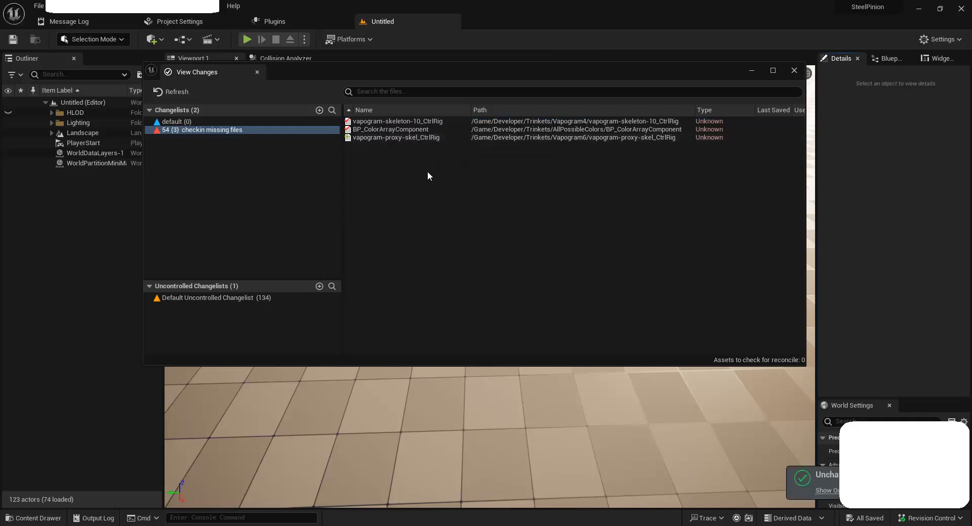
Step: Revert vapogram-skeleton-10_CtrlRig, BP_ColorArrayComponent and vapogram-proxy-skel_CtrlRig together in the "checkin missing files" changelist
left_click(577, 122)
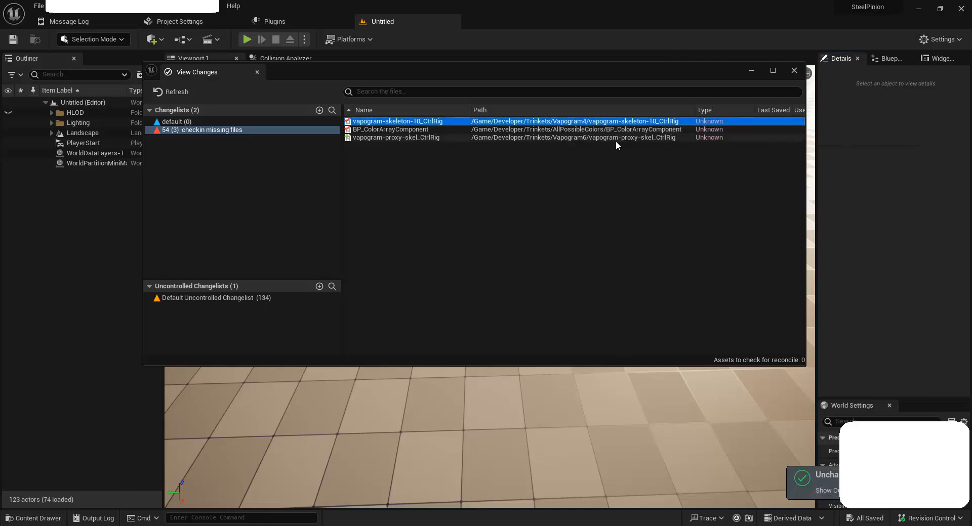
right_click(539, 122)
left_click(493, 170)
left_click_drag(401, 123, 402, 137)
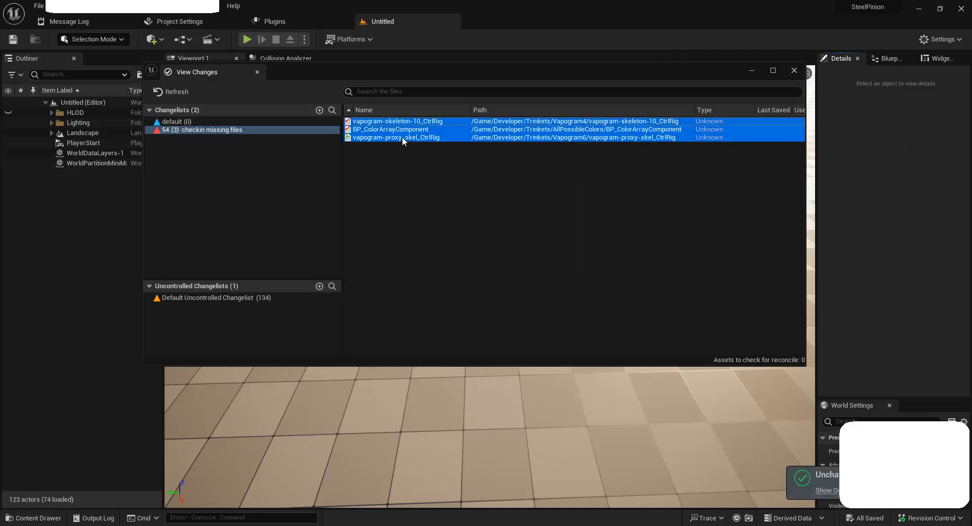
right_click(419, 127)
left_click(459, 165)
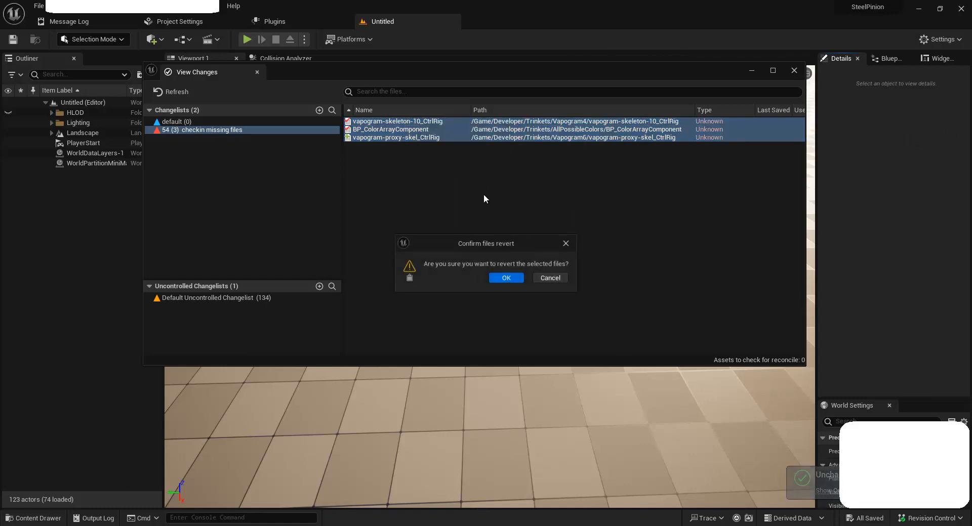
left_click(499, 277)
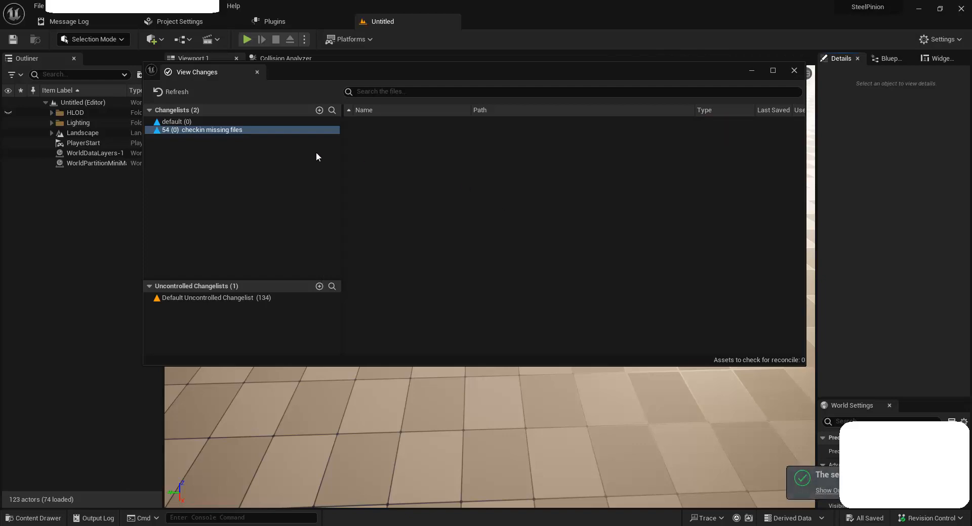
Step: Close the View Changes window and inspect the contents of the Vapogram9 and AllPossibleColors folders under Developer/Trinkets
left_click(257, 73)
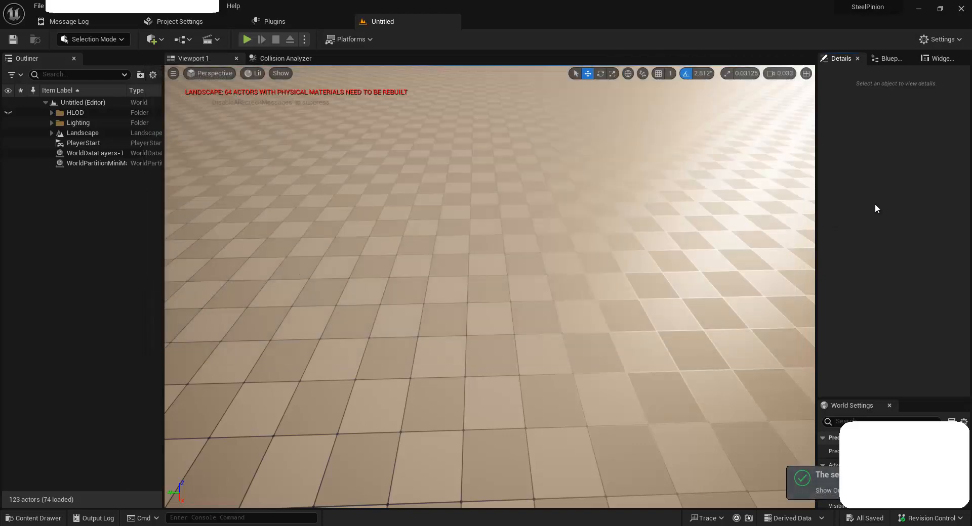
key("ctrl+space")
left_click(287, 348)
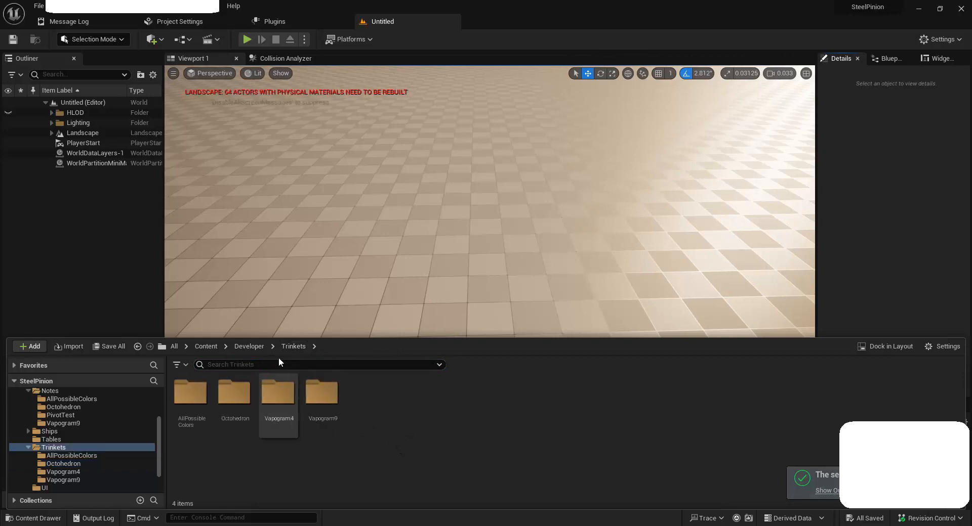
left_click(254, 346)
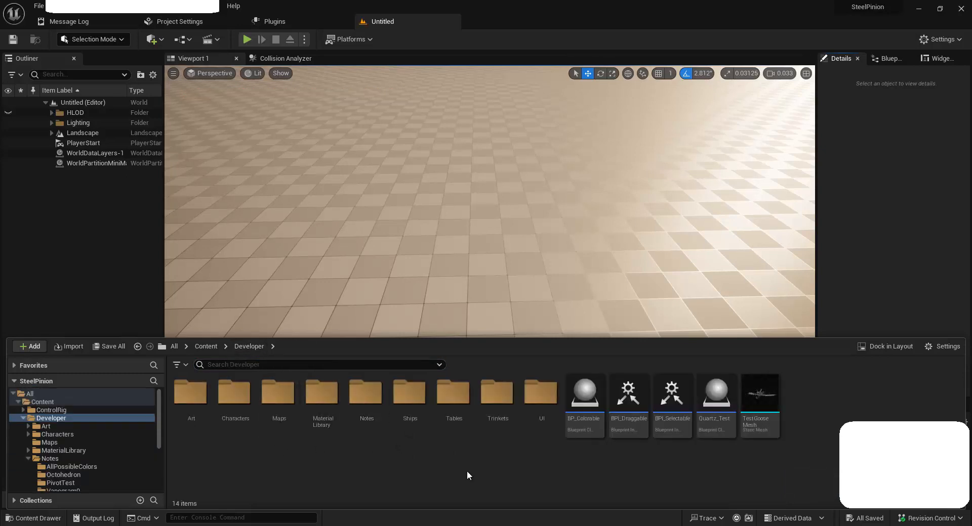
double_click(497, 393)
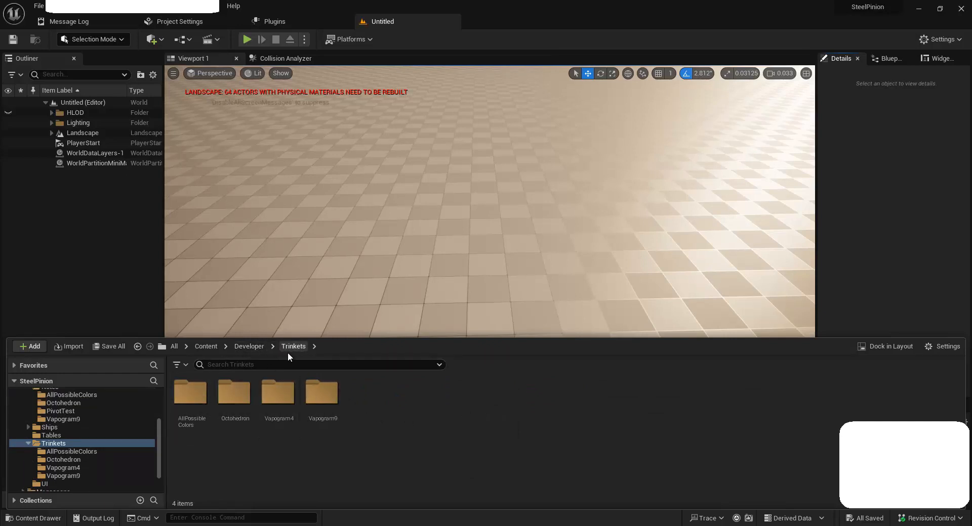
double_click(322, 394)
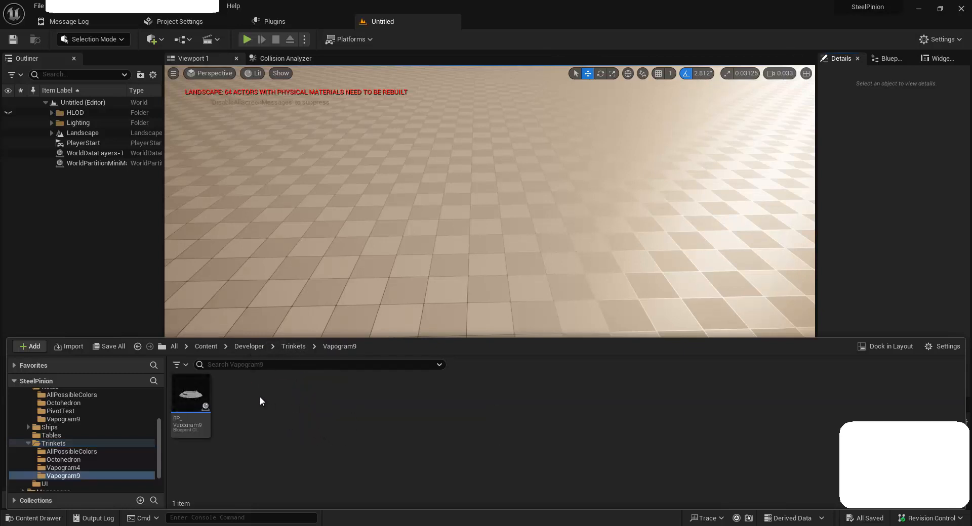
left_click(293, 346)
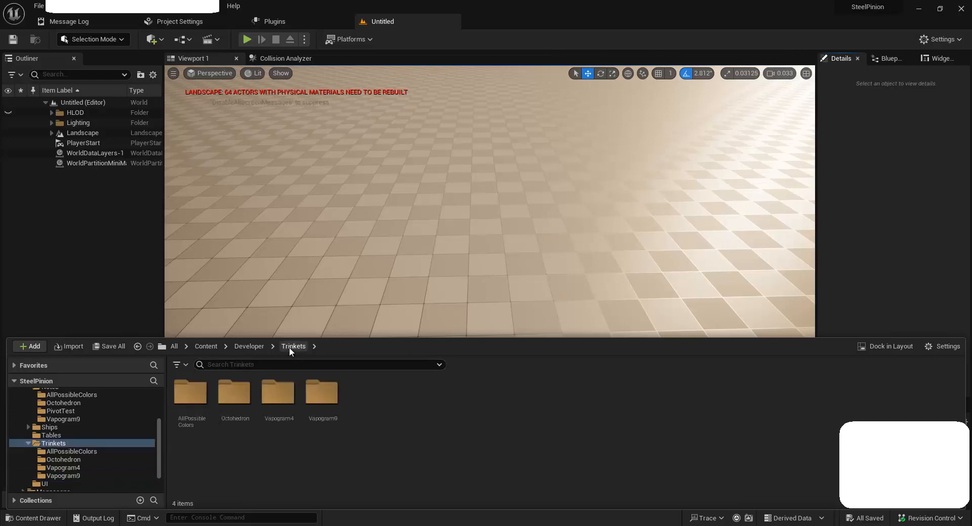
double_click(191, 397)
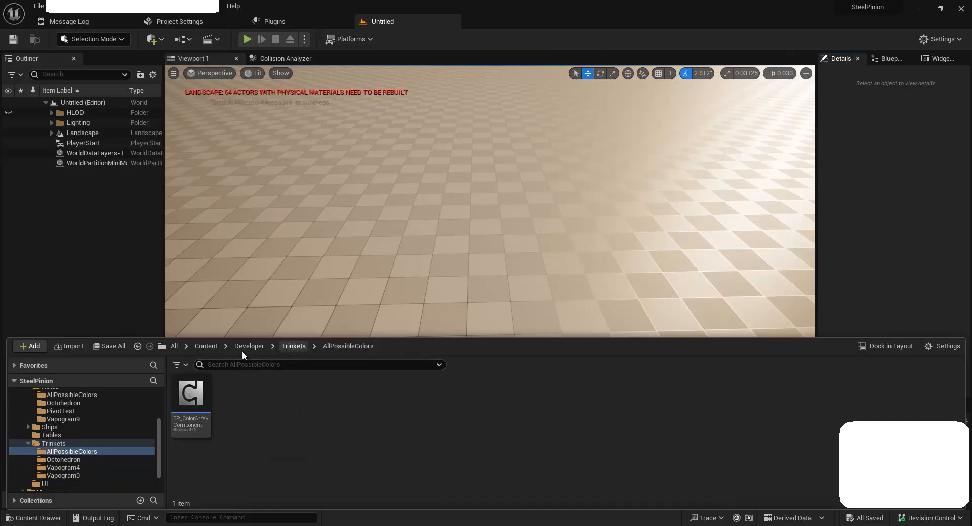
left_click(294, 347)
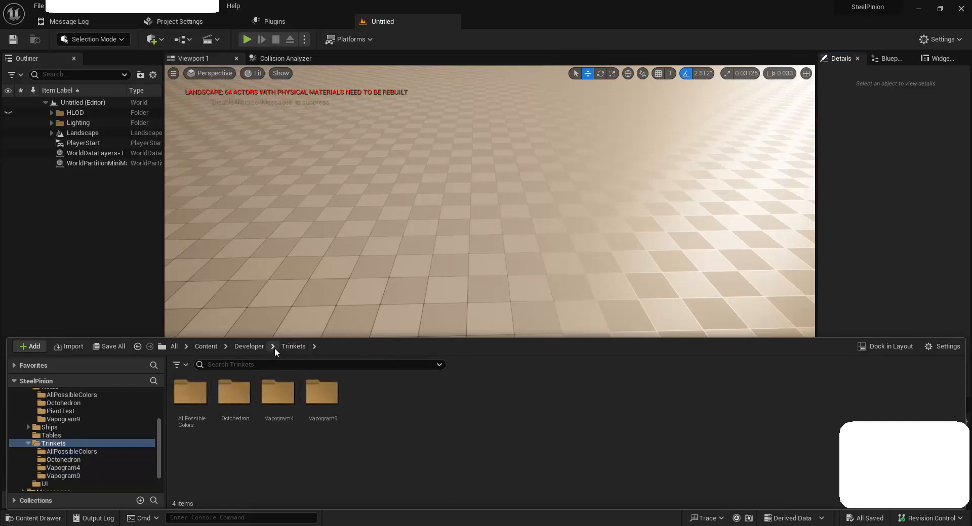
Step: Delete the BP_Vapogram9 blueprint from the Developer/Trinkets/Vapogram9 folder
left_click(249, 347)
double_click(509, 412)
double_click(320, 396)
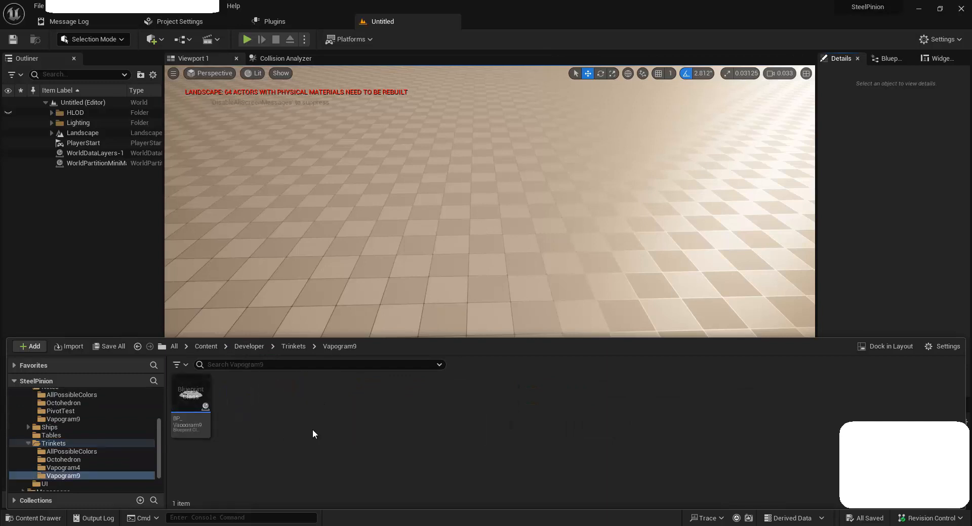
left_click(191, 401)
key("Delete")
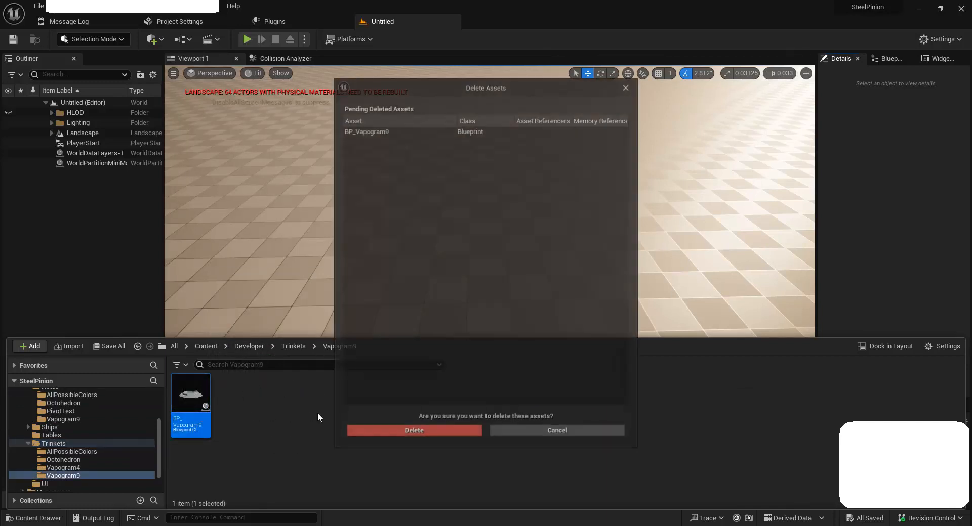
left_click(434, 433)
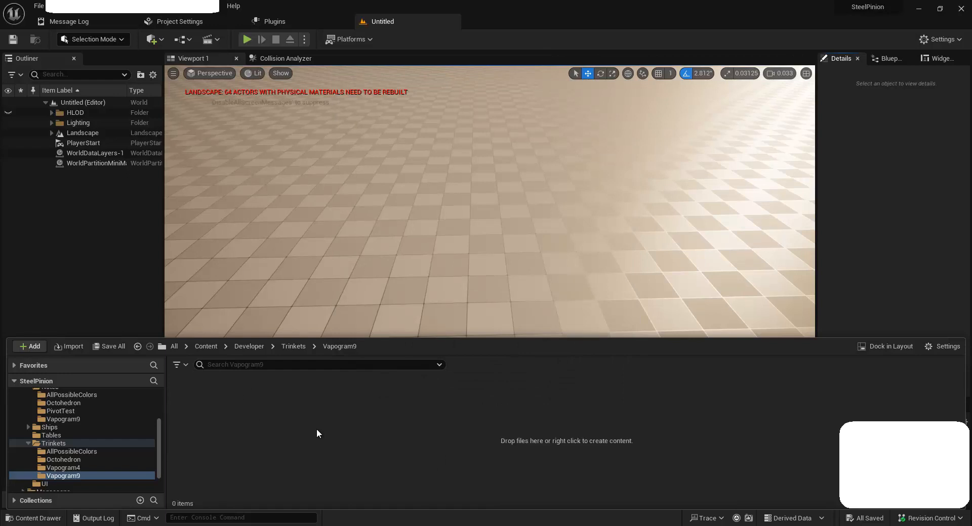
Step: Open the Trinkets/Vapogram4 folder and select its control rig asset
left_click(294, 347)
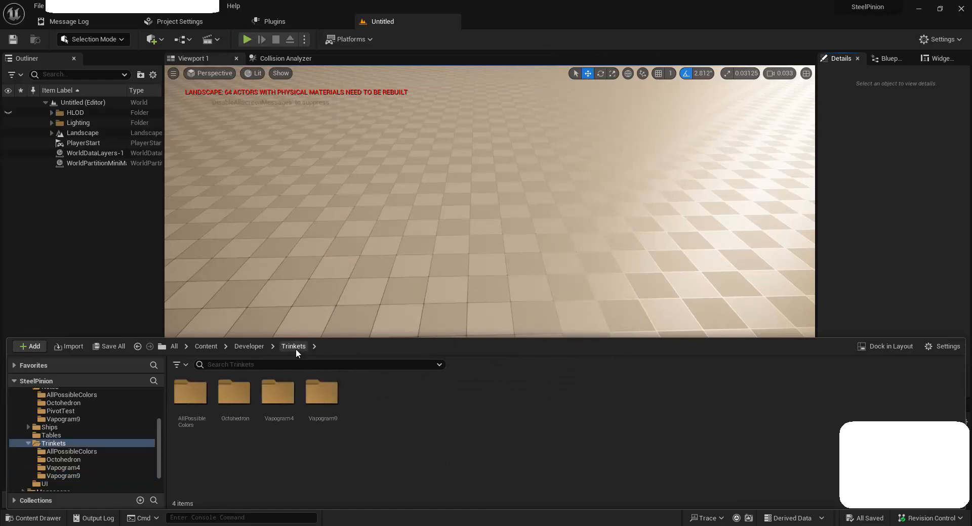
double_click(281, 394)
left_click(203, 403)
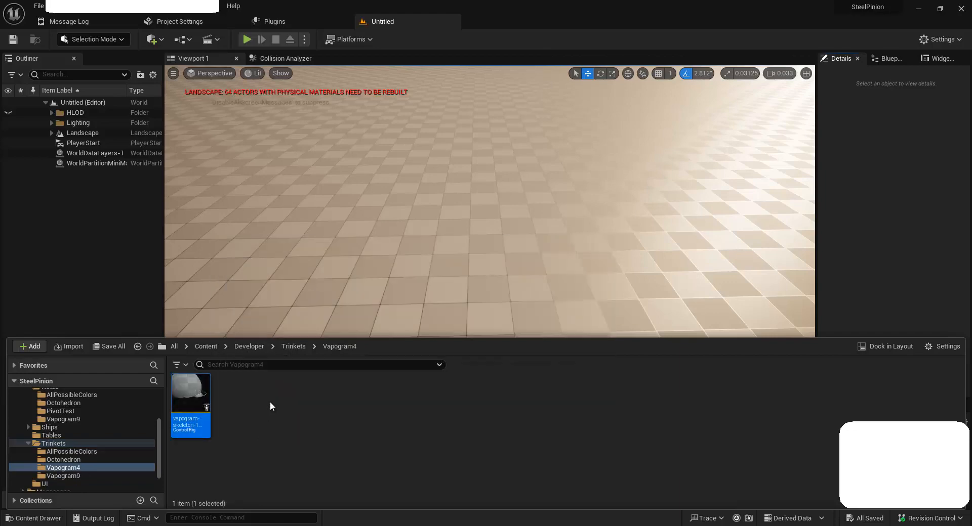
Step: Reopen View Changes, compare the default and "checkin missing files" changelists for the BP_Vapogram9 deletion, and close the window
left_click(861, 515)
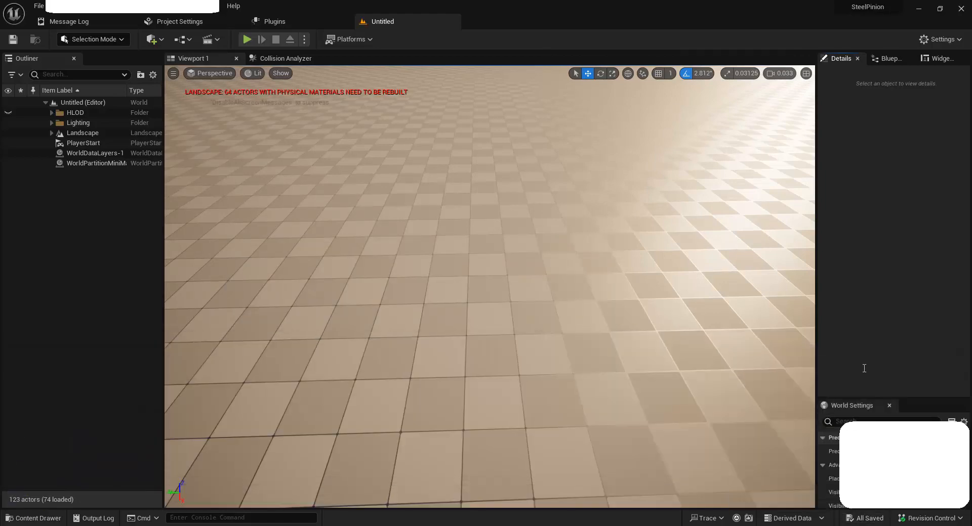
key("ctrl+space")
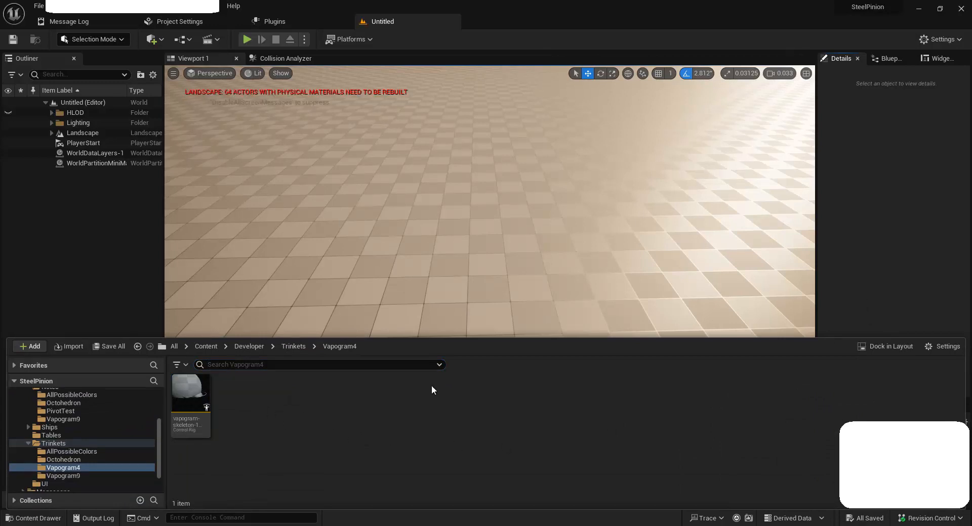
left_click(937, 512)
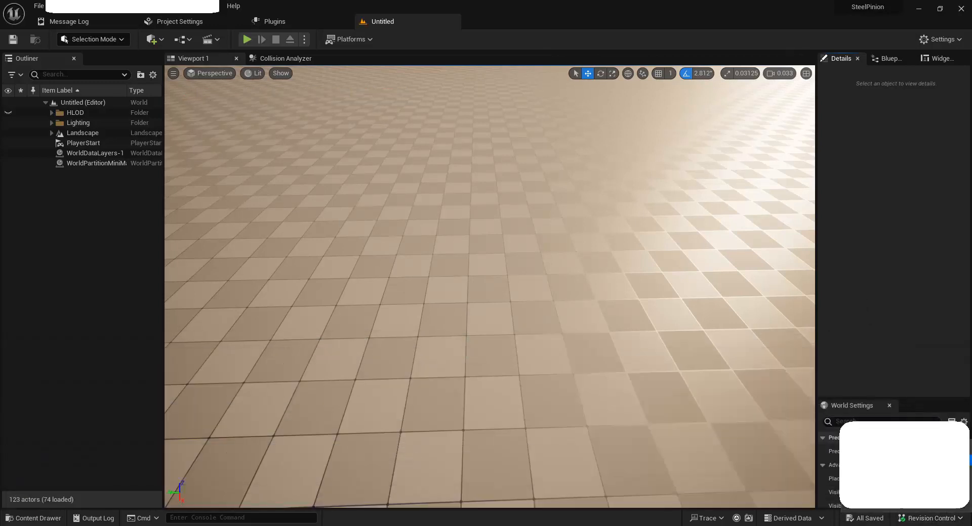
left_click(870, 489)
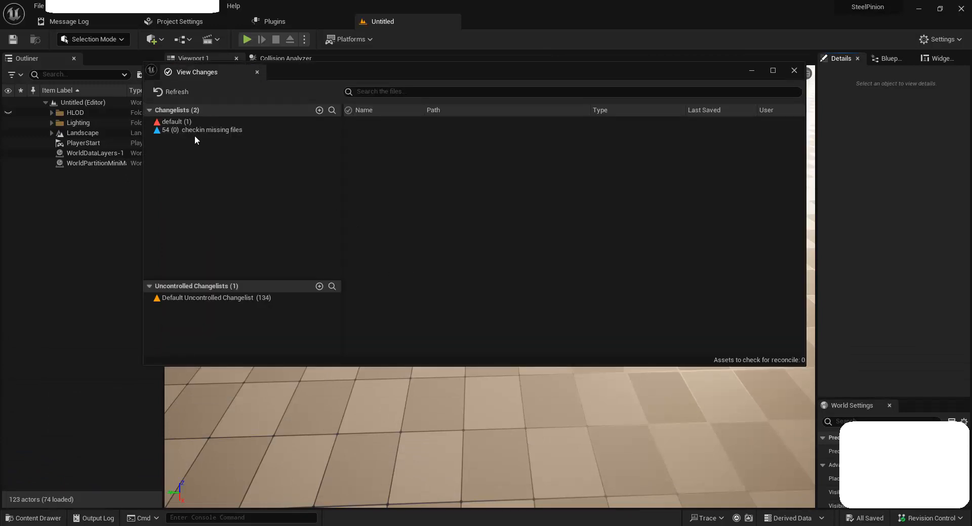
left_click(195, 130)
left_click(197, 122)
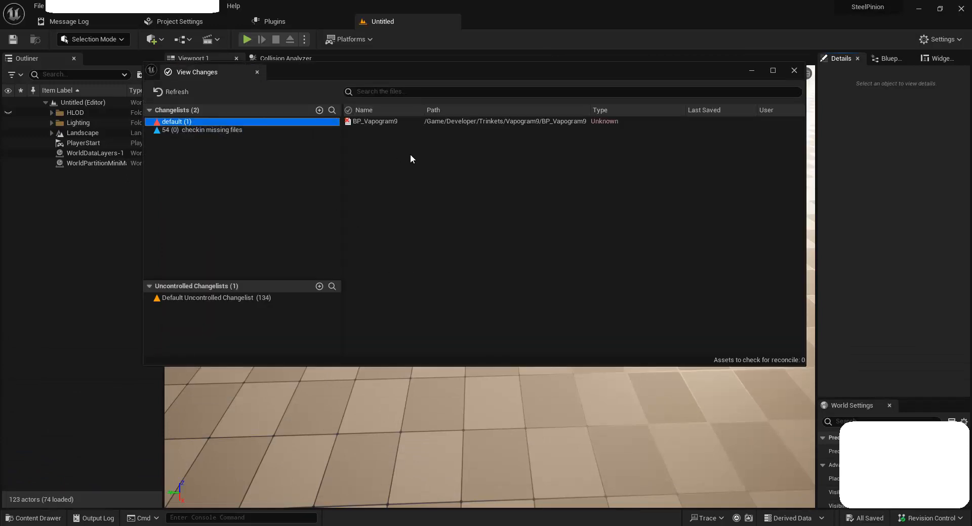
mouse_move(349, 123)
left_click(223, 130)
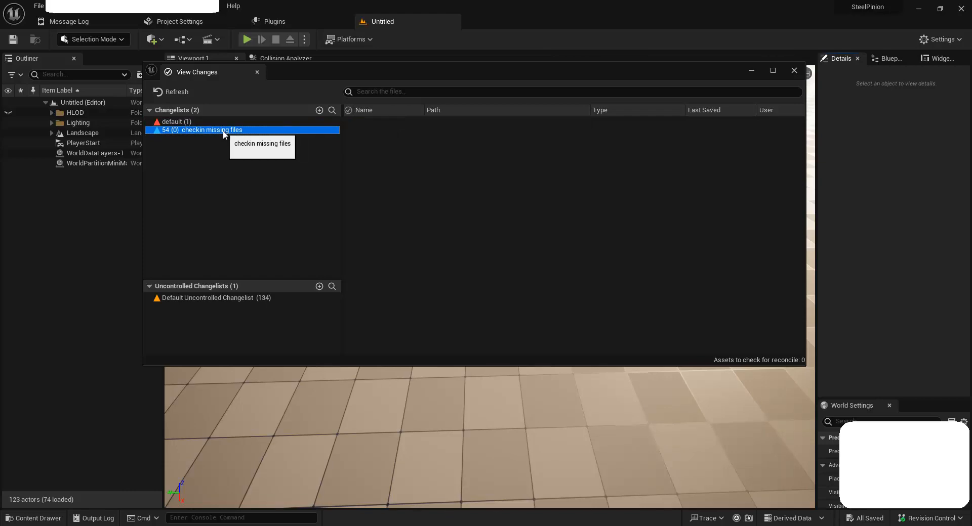
left_click(230, 123)
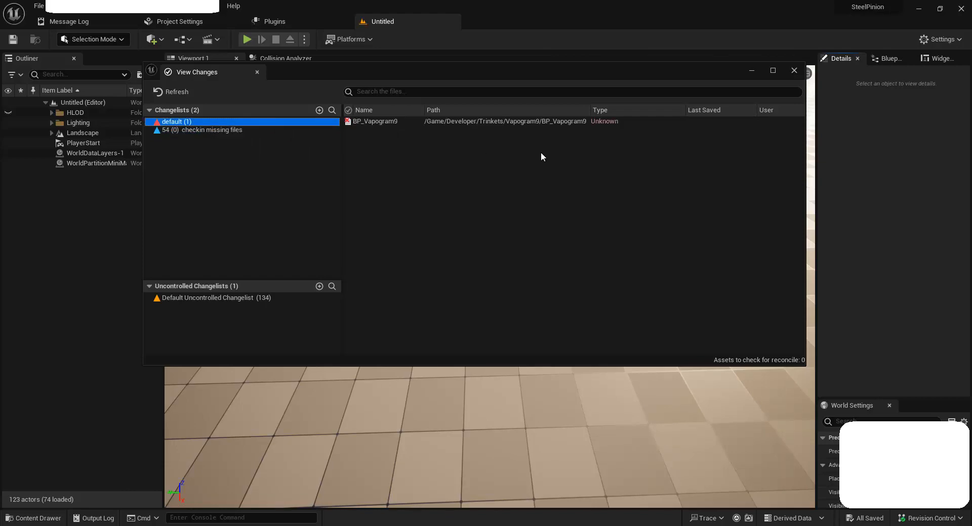
left_click(793, 70)
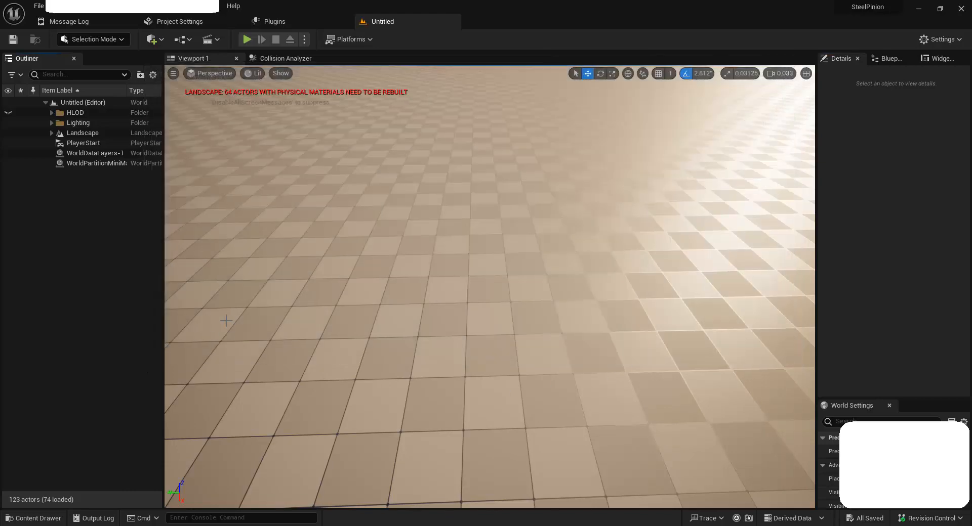
Step: Delete the vapogram-skeleton-10_CtrlRig asset from the Trinkets/Vapogram4 folder
key("ctrl+space")
left_click(356, 416)
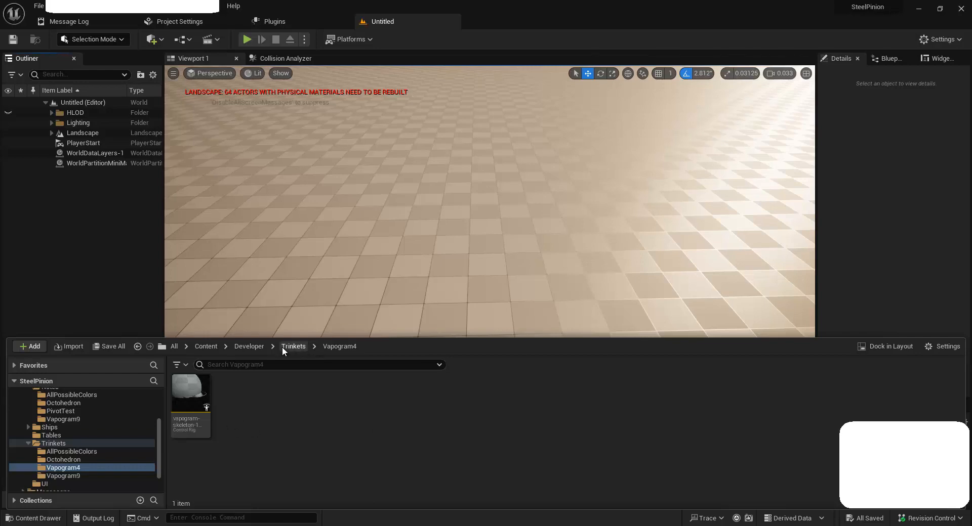
left_click(190, 400)
key("Delete")
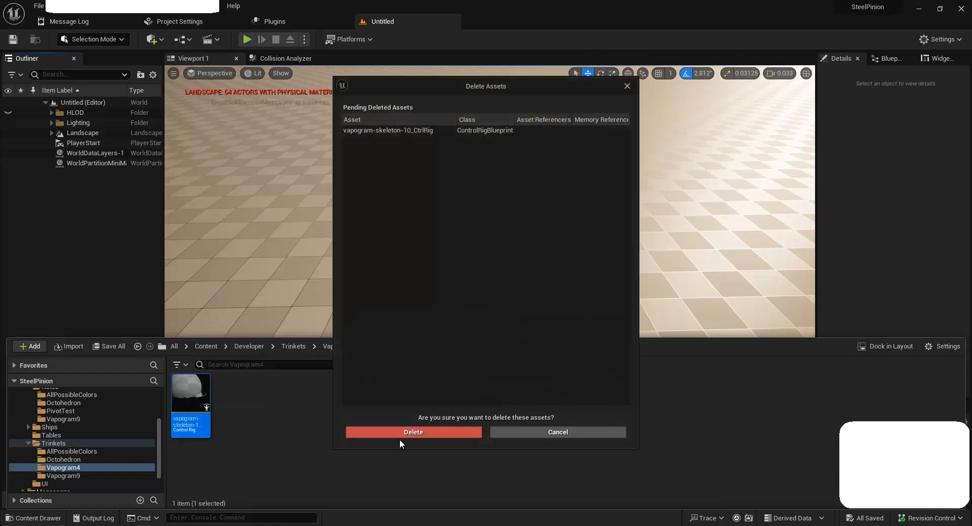
left_click(398, 435)
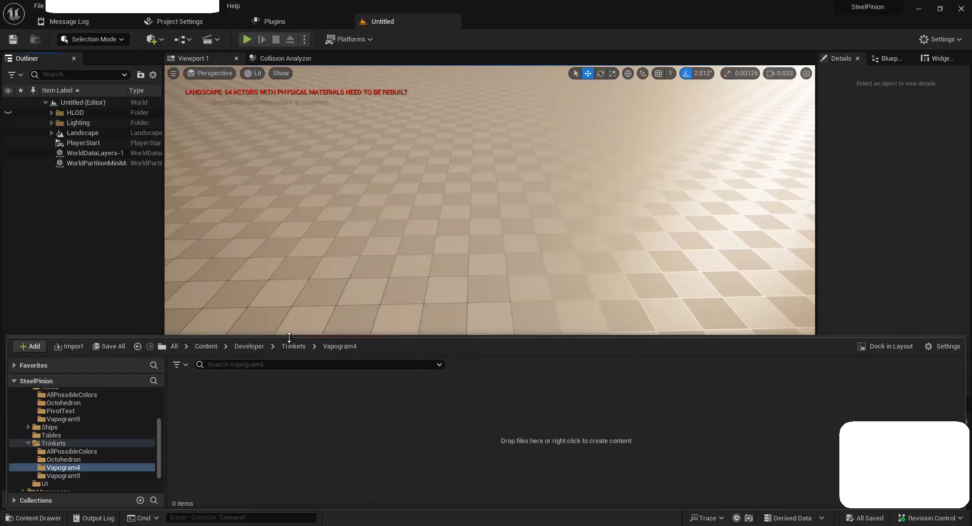
left_click(293, 346)
double_click(250, 404)
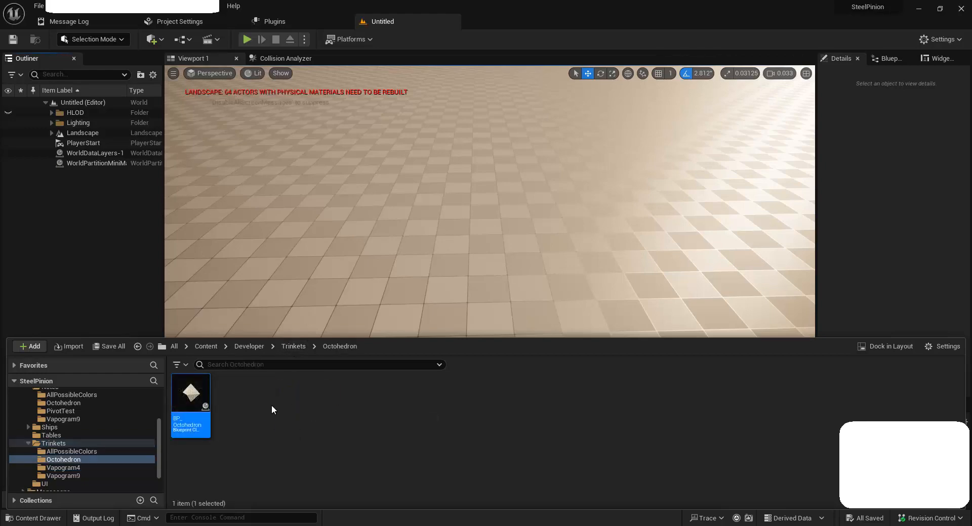
key("Delete")
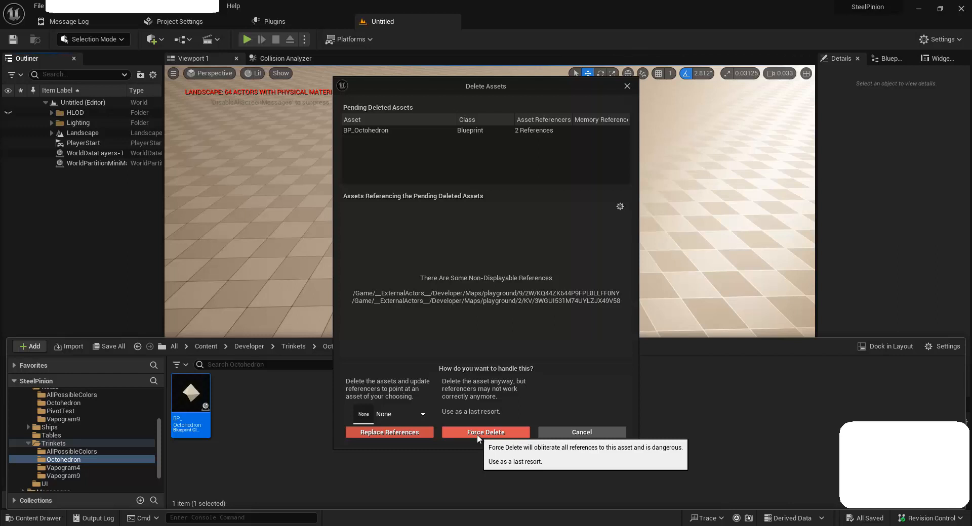
left_click(560, 433)
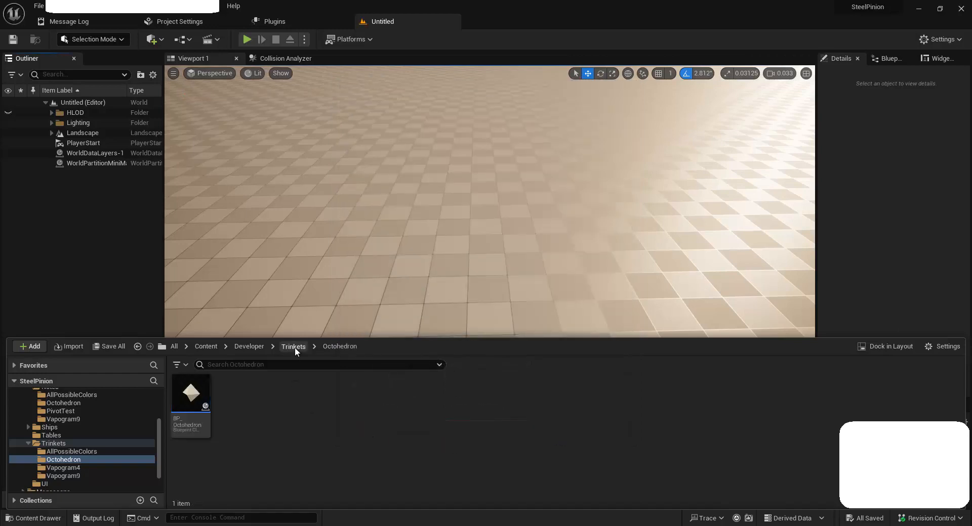
left_click(293, 347)
double_click(190, 392)
left_click(191, 403)
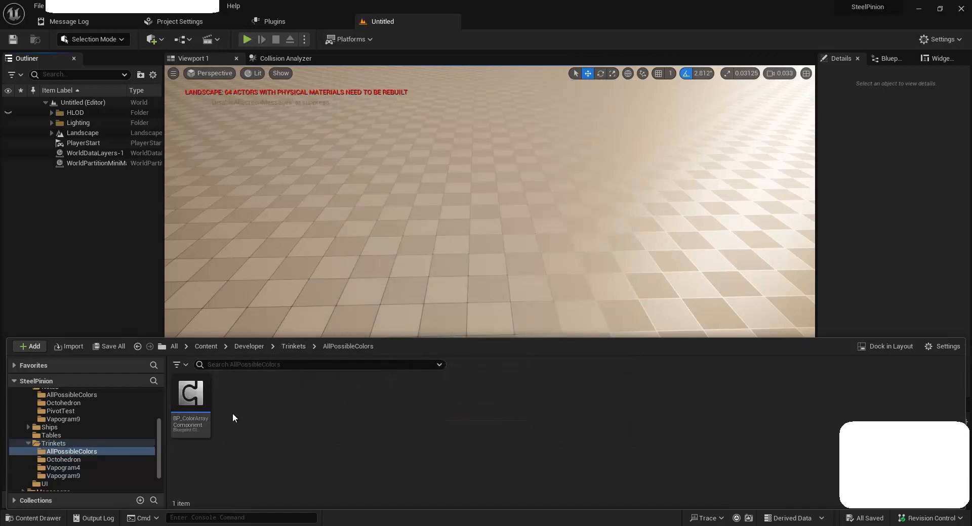
key("Delete")
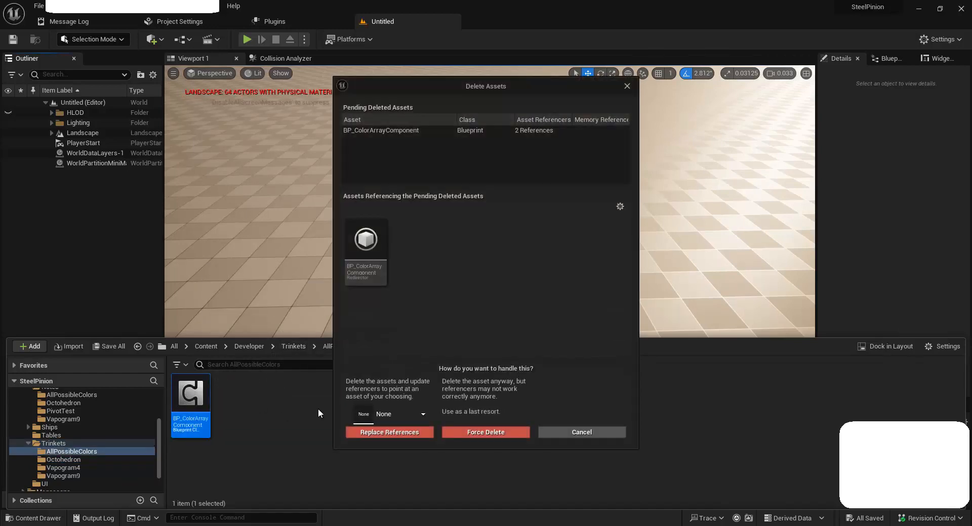
left_click(571, 432)
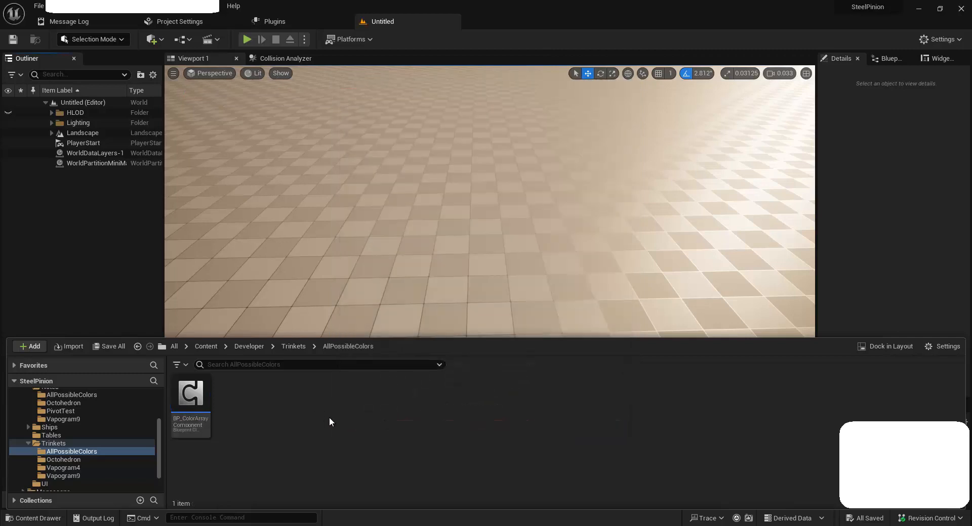
Step: Check the contents of the Octohedron and AllPossibleColors folders under Developer/Notes, ending back in the Developer folder
left_click(249, 347)
double_click(366, 395)
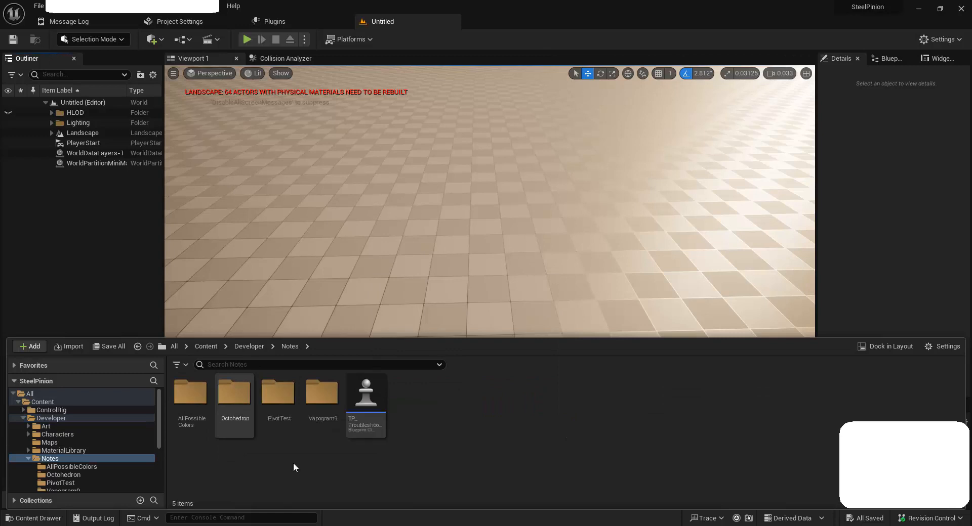
double_click(235, 394)
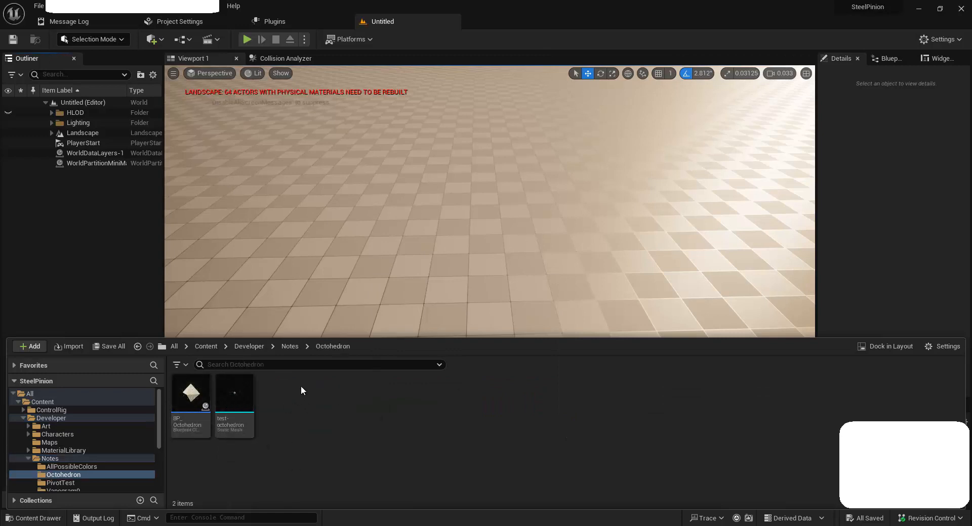
left_click(288, 349)
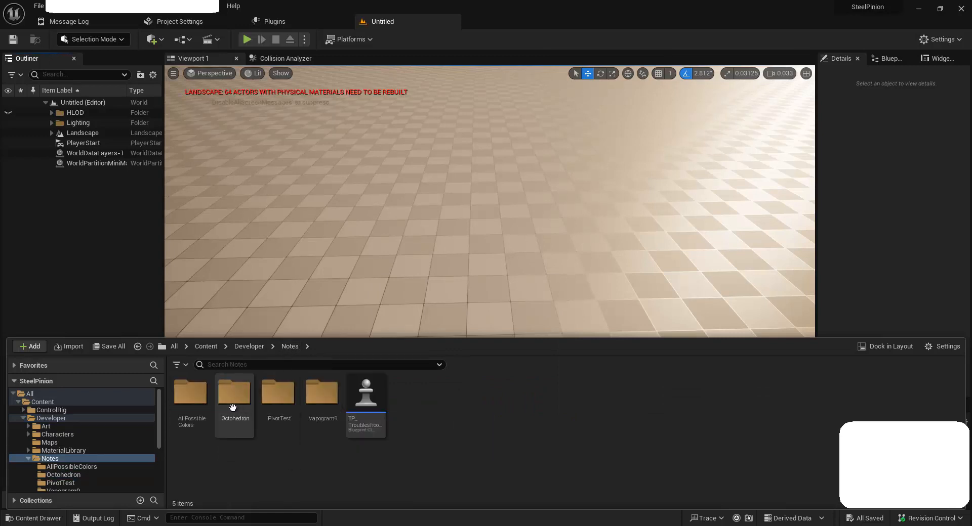
double_click(199, 405)
left_click(249, 346)
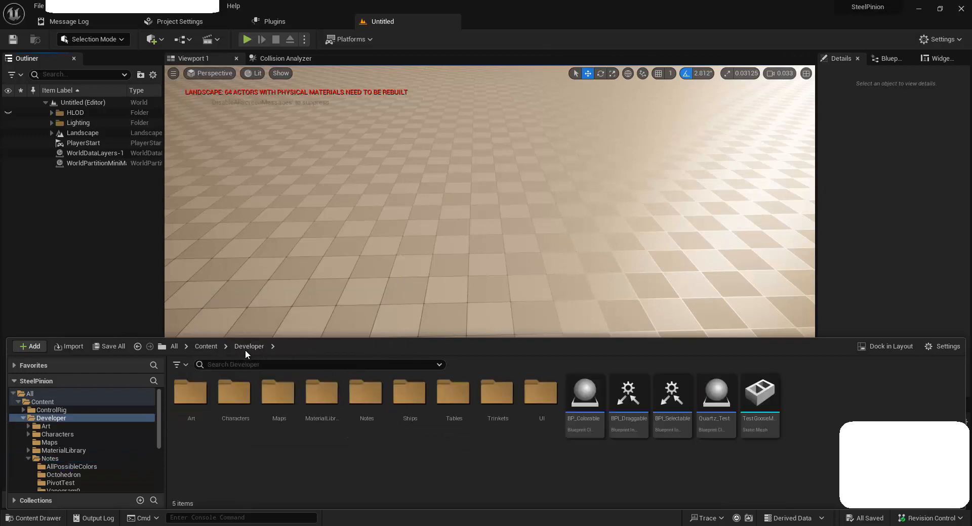
Step: Check that the Vapogram9 folder in Developer/Trinkets is empty and delete the folder
double_click(511, 435)
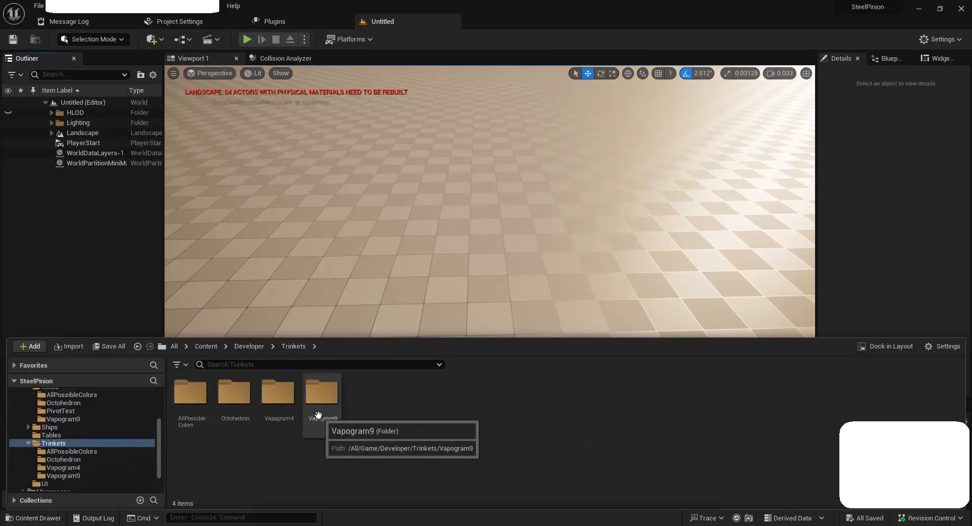
double_click(336, 413)
left_click(292, 346)
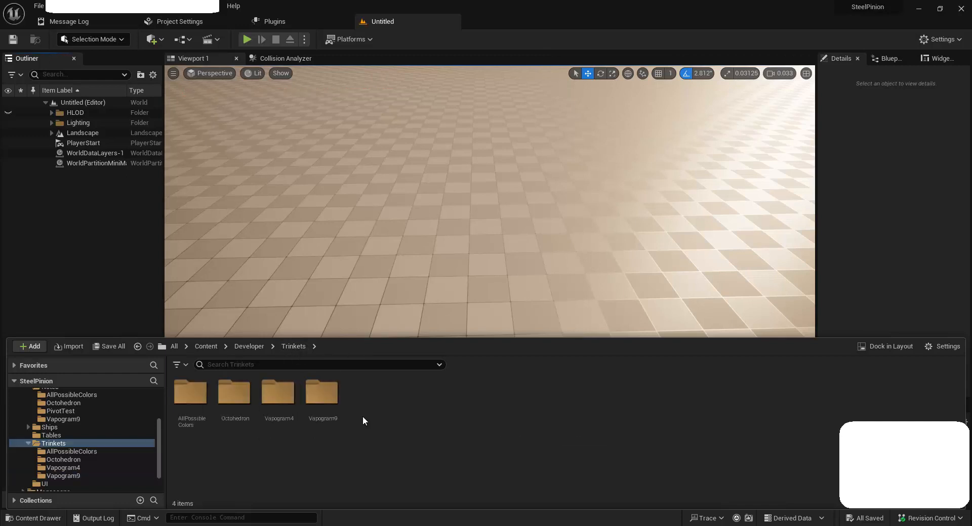
key("Delete")
left_click(408, 451)
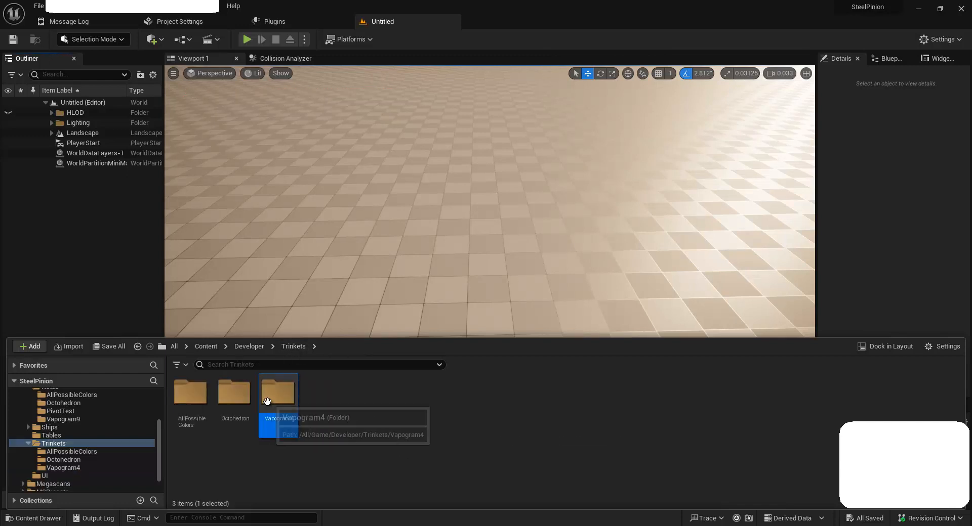
Step: Check the Vapogram4 folder in Developer/Trinkets for remaining assets and delete the folder
double_click(279, 400)
left_click(293, 346)
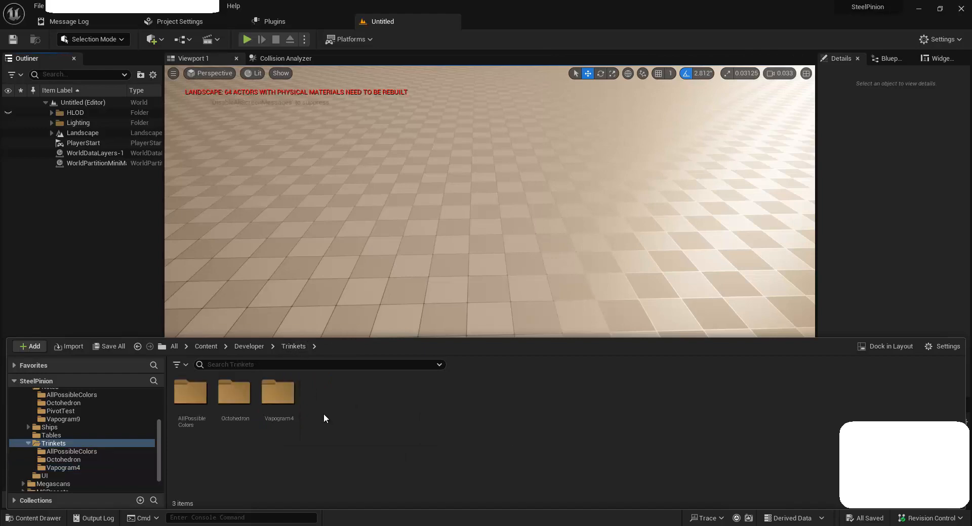
key("Delete")
left_click(386, 435)
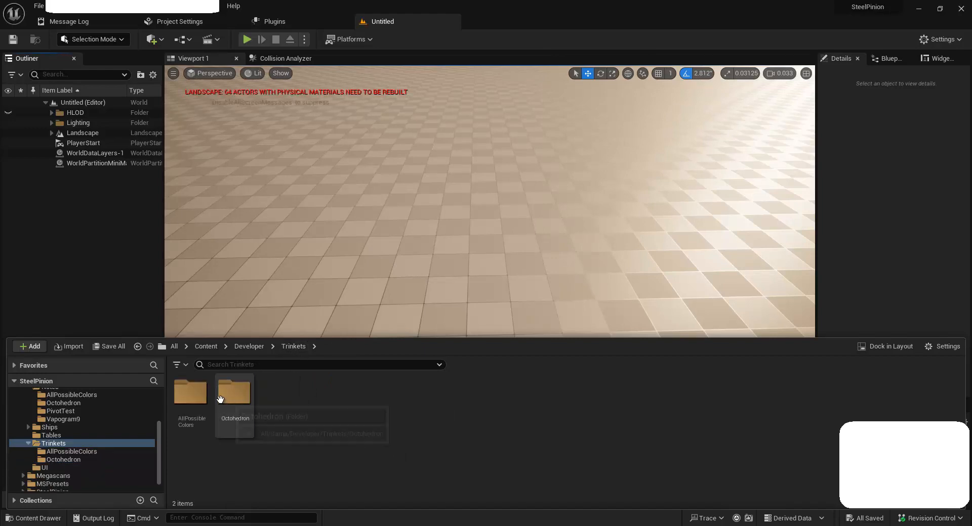
Step: Delete BP_Octohedron from Trinkets/Octohedron, replacing its references with the other BP_Octohedron, and save and check out the affected asset
double_click(234, 395)
left_click(191, 400)
key("Delete")
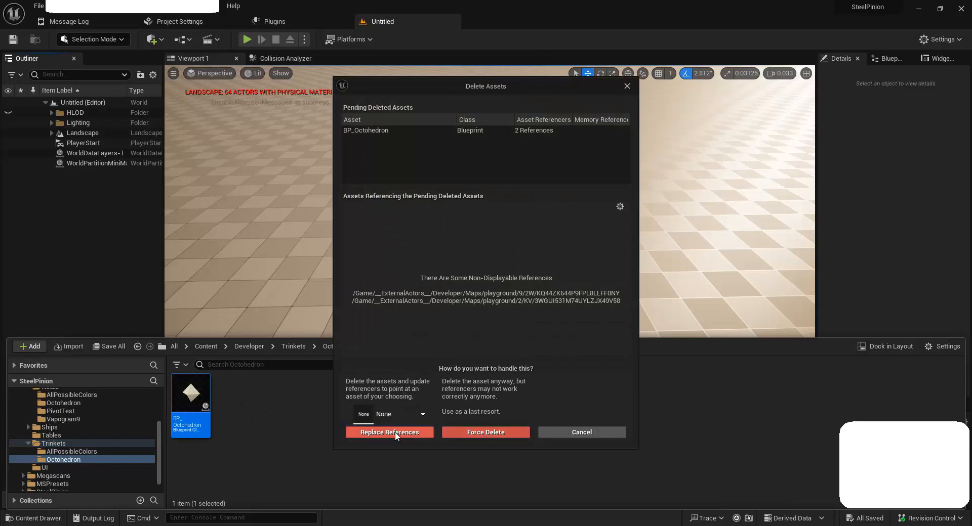
left_click(424, 418)
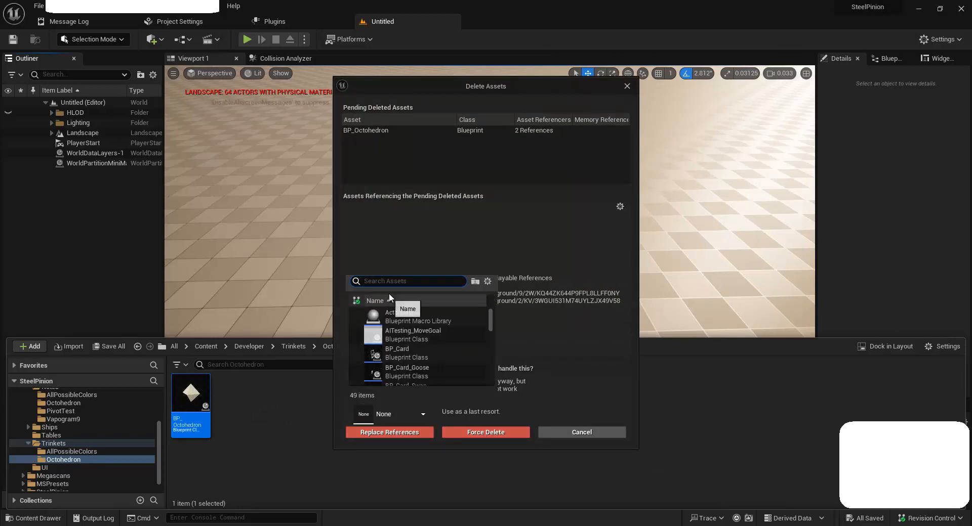
type("BP_Octro")
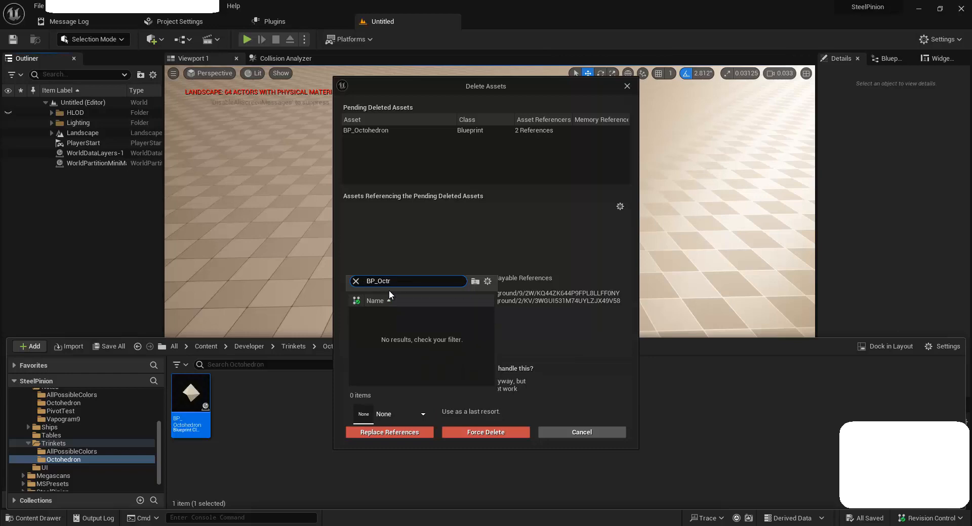
key("BackSpace")
left_click(412, 317)
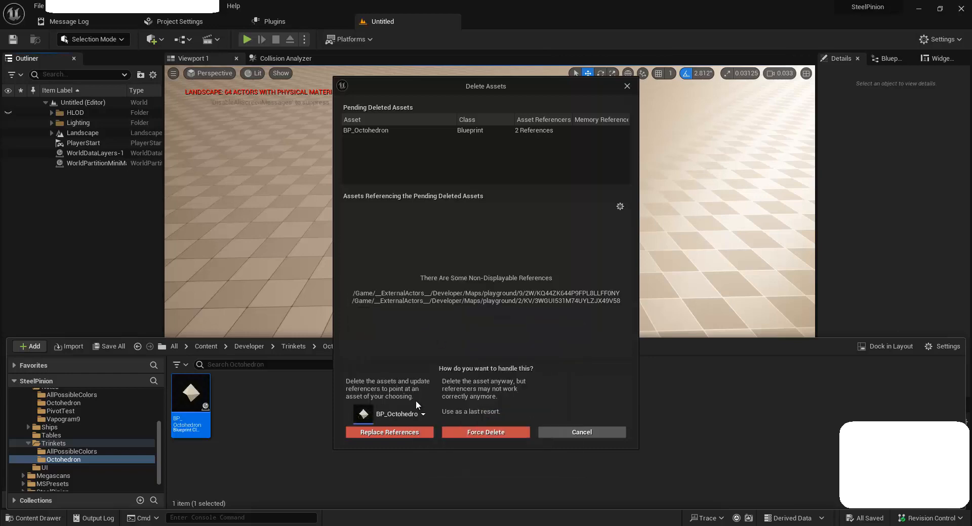
left_click(392, 432)
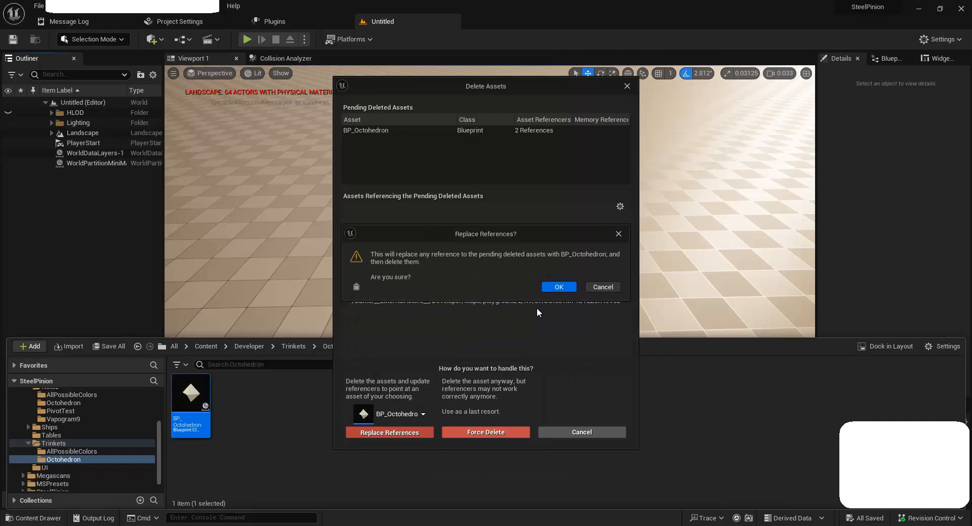
left_click(554, 287)
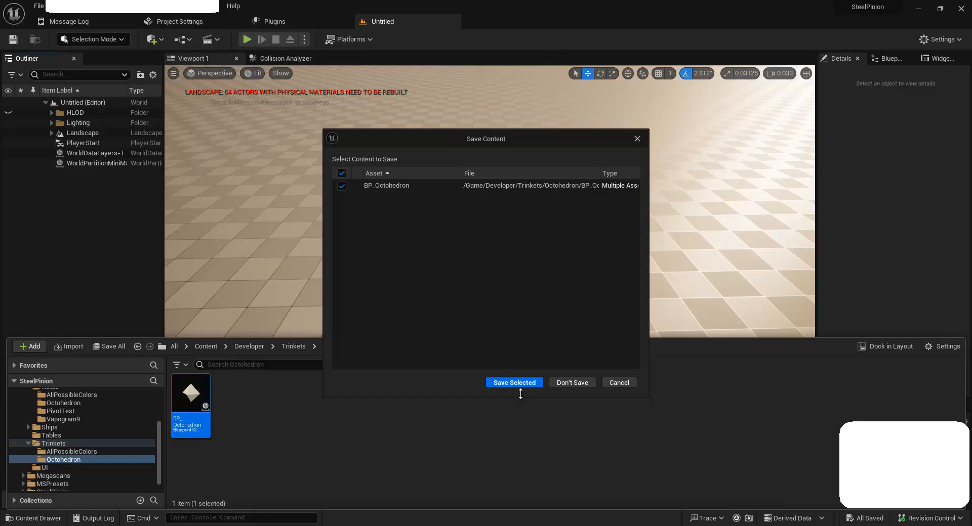
left_click(499, 382)
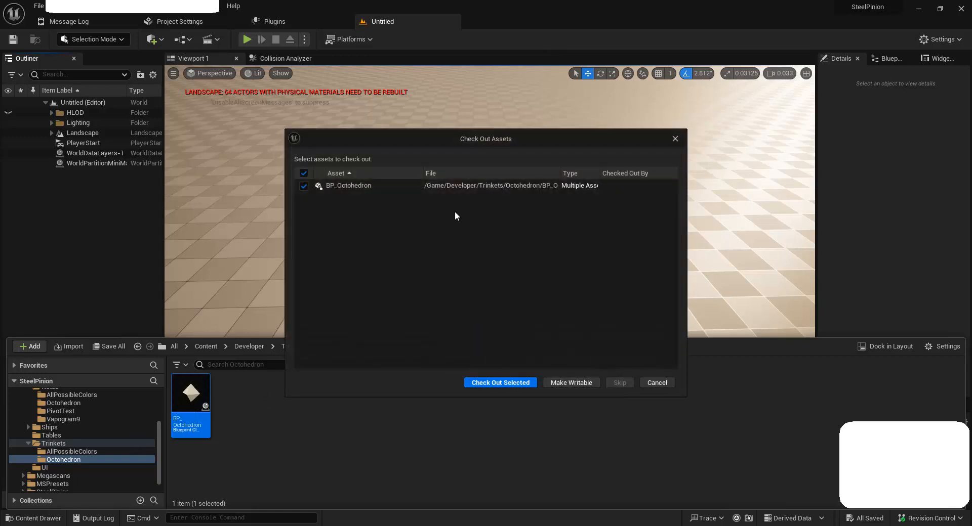
left_click(502, 382)
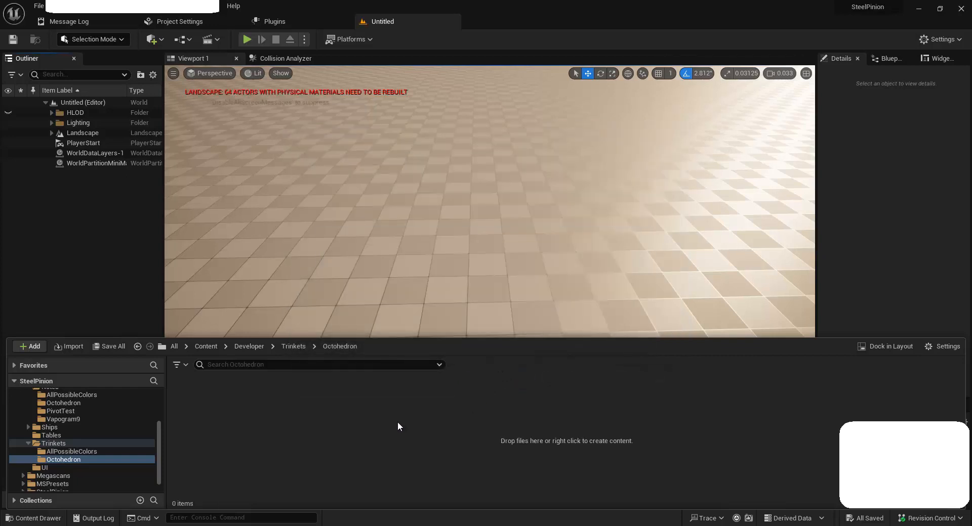
left_click(294, 346)
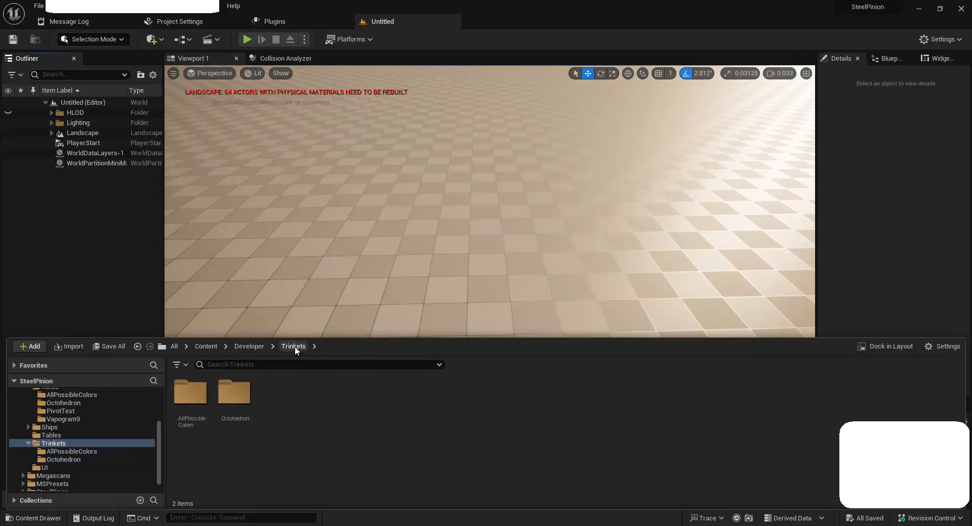
key("Delete")
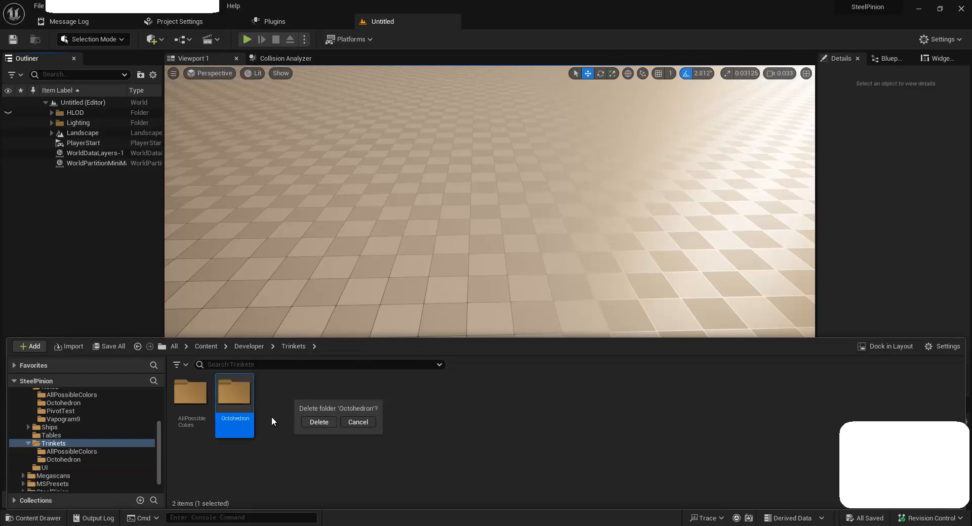
key("Return")
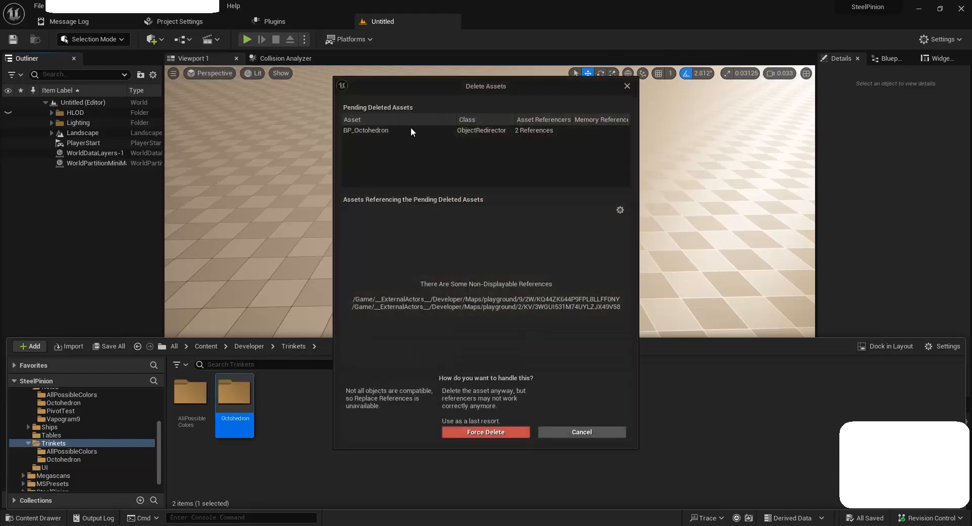
left_click(554, 434)
double_click(238, 403)
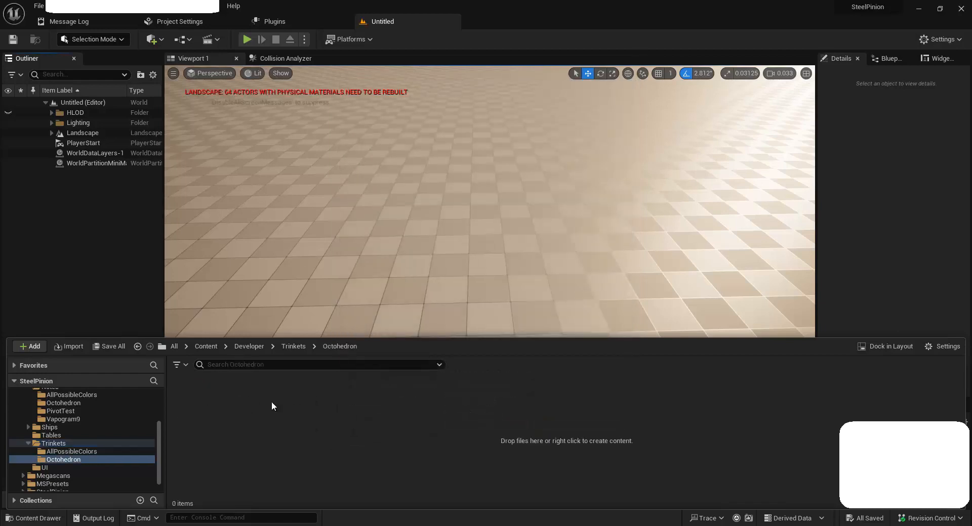
Step: Delete BP_ColorArrayComponent from Trinkets/AllPossibleColors, replacing its references with the other BP_ColorArrayComponent, and save and check out the affected asset
left_click(294, 347)
double_click(191, 405)
key("ctrl+a")
key("Delete")
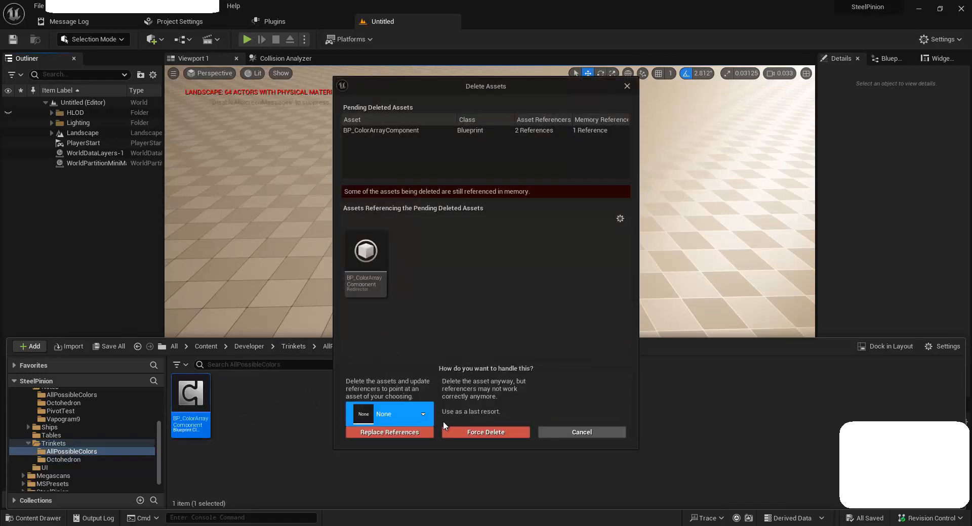
left_click(418, 414)
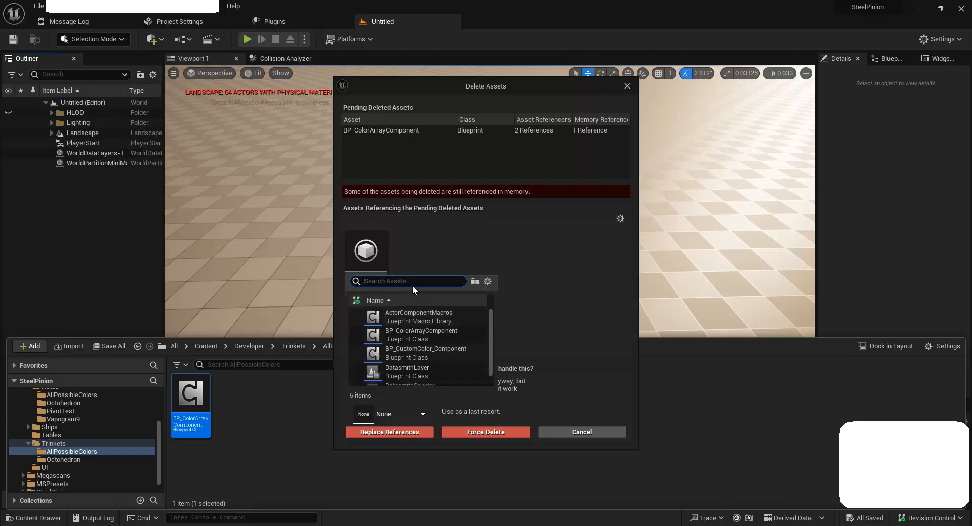
type("BP")
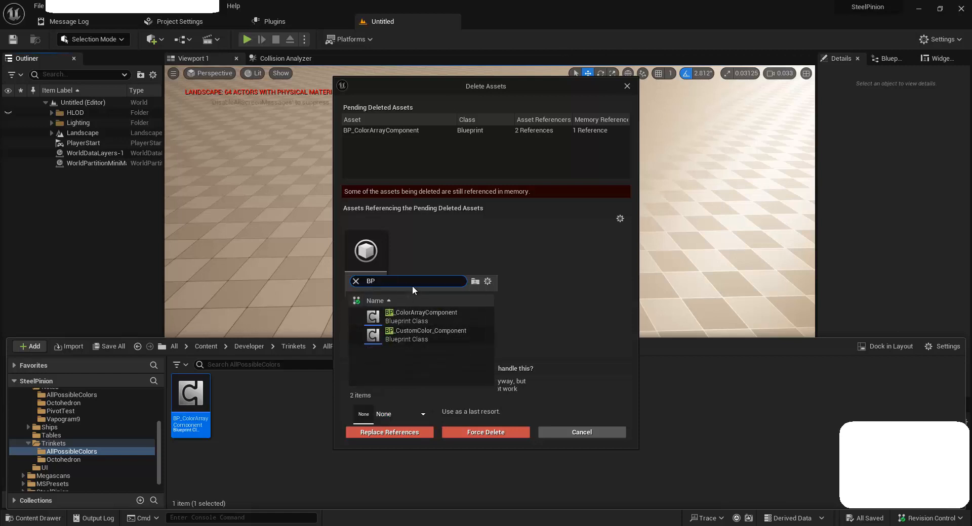
type("_ColorA")
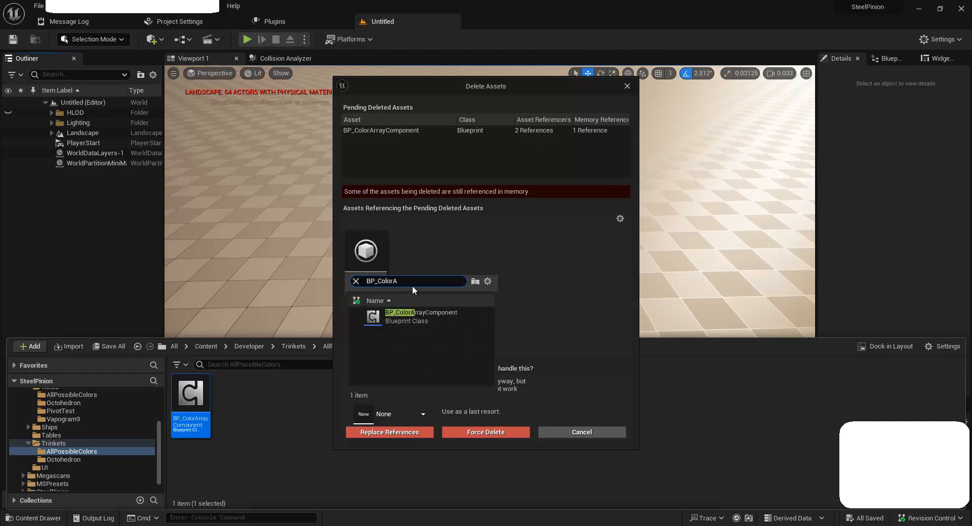
left_click(415, 314)
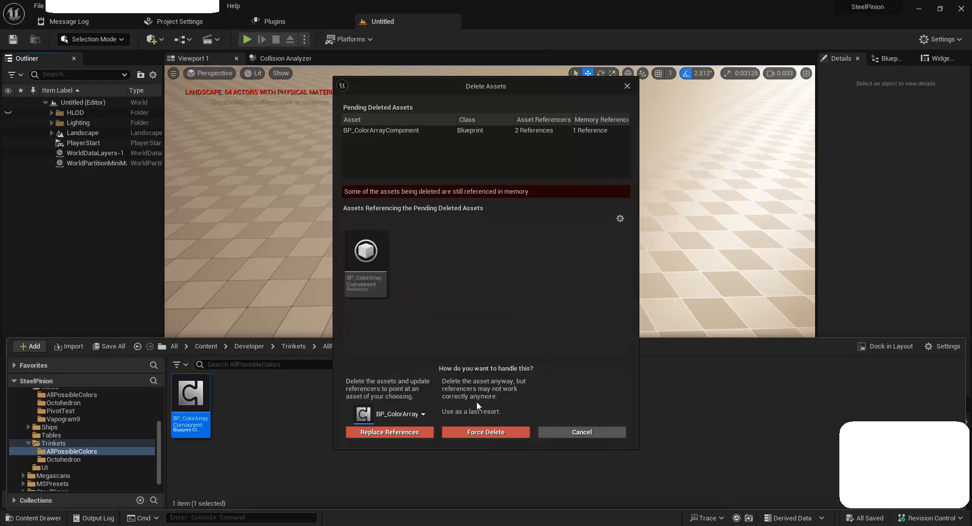
left_click(412, 433)
left_click(533, 287)
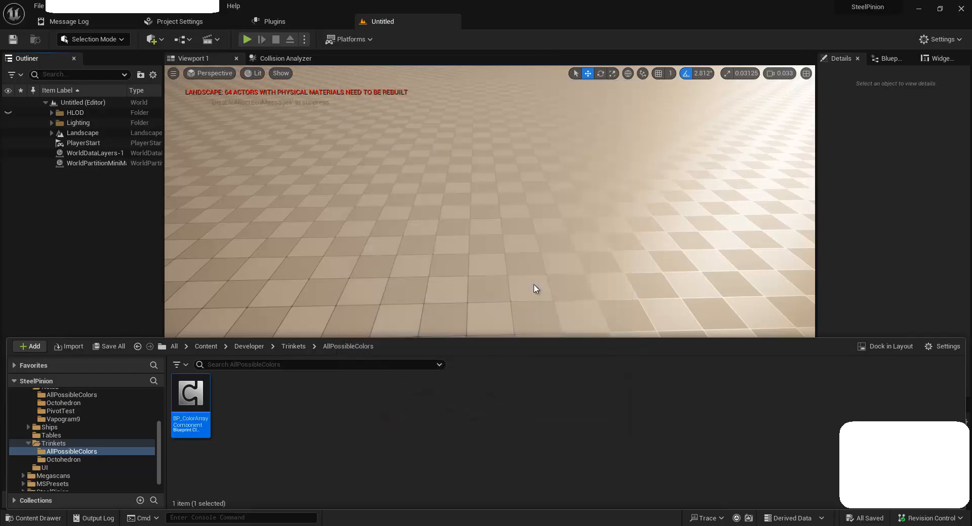
left_click(508, 383)
left_click(504, 388)
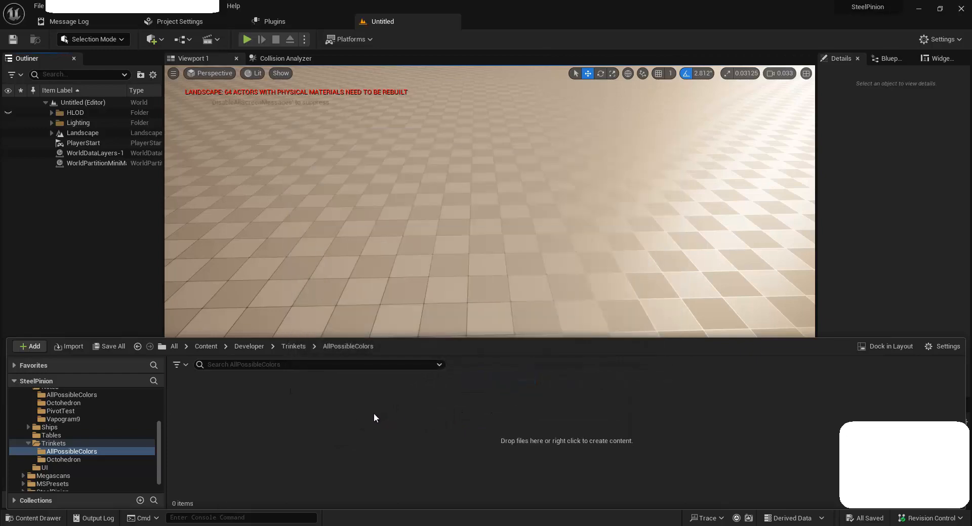
Step: Open View Changes and examine the BP_ColorArrayComponent entry in the default changelist
left_click(917, 517)
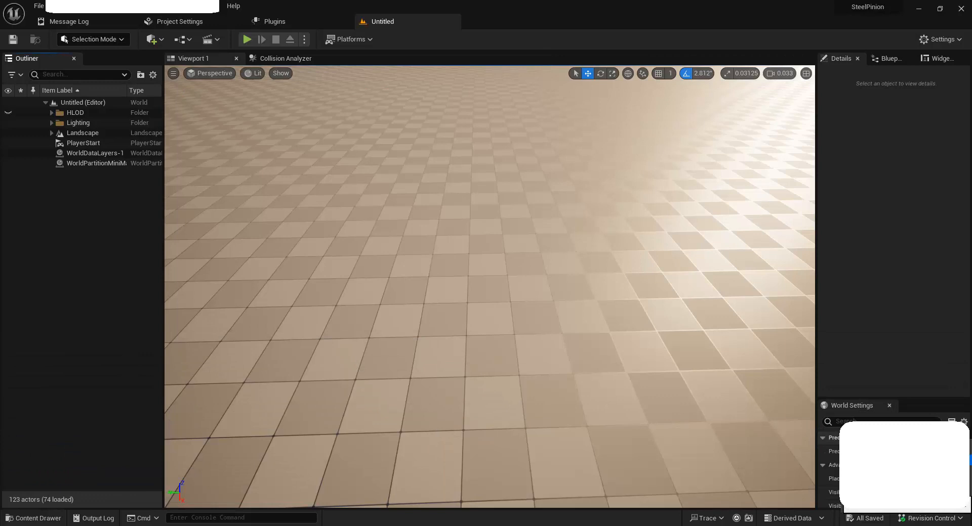
left_click(879, 442)
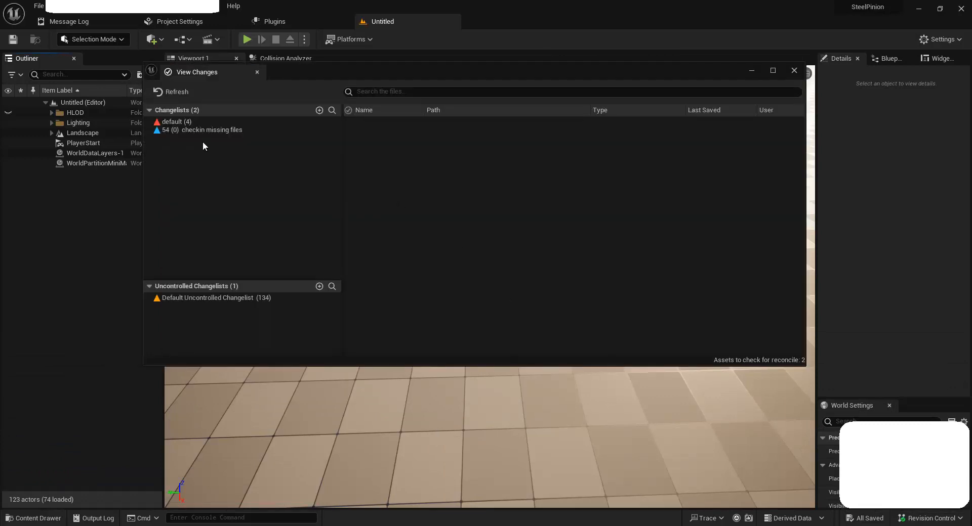
left_click(181, 121)
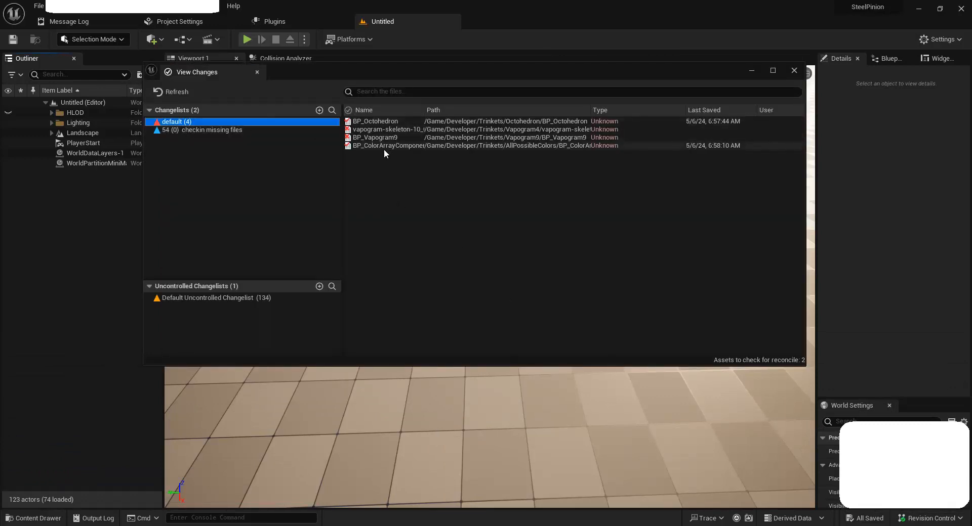
left_click(375, 146)
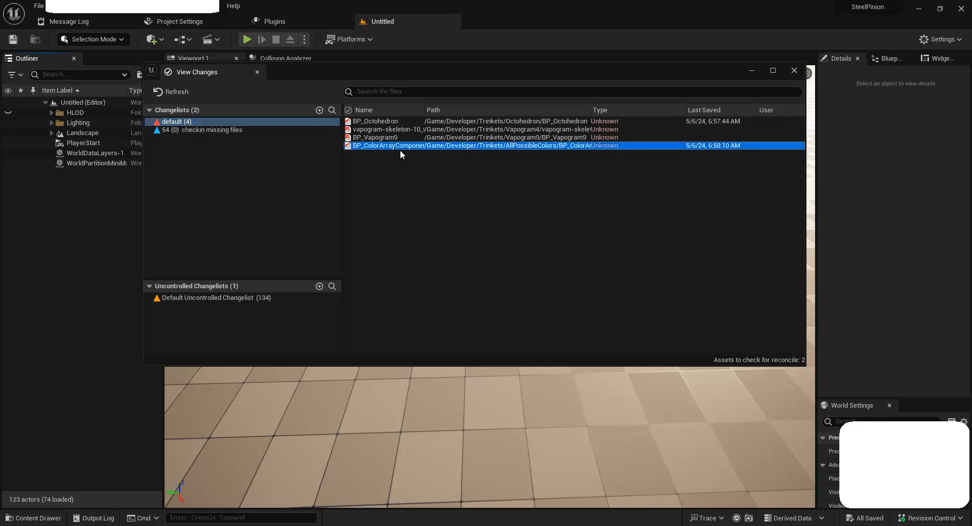
Step: Revert the BP_Octohedron file from Trinkets/Octohedron in the default changelist
left_click(385, 122)
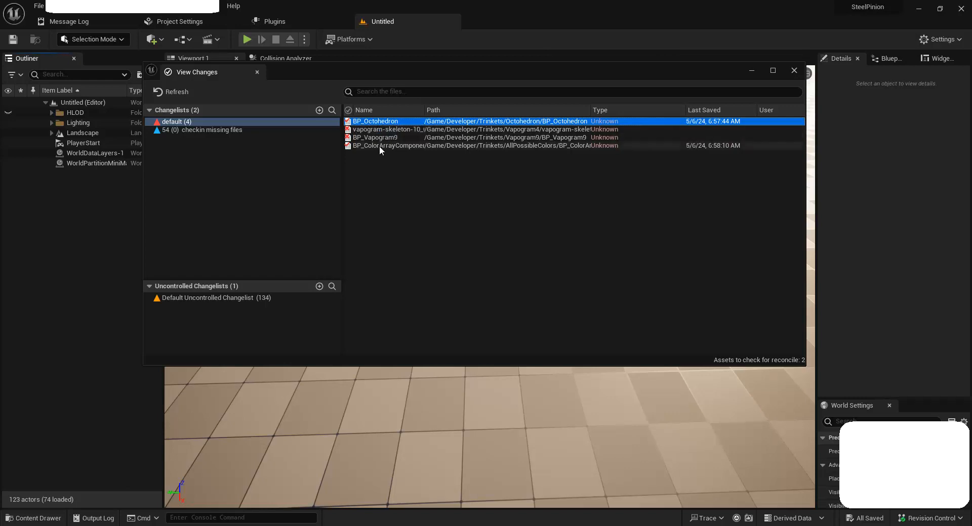
right_click(363, 122)
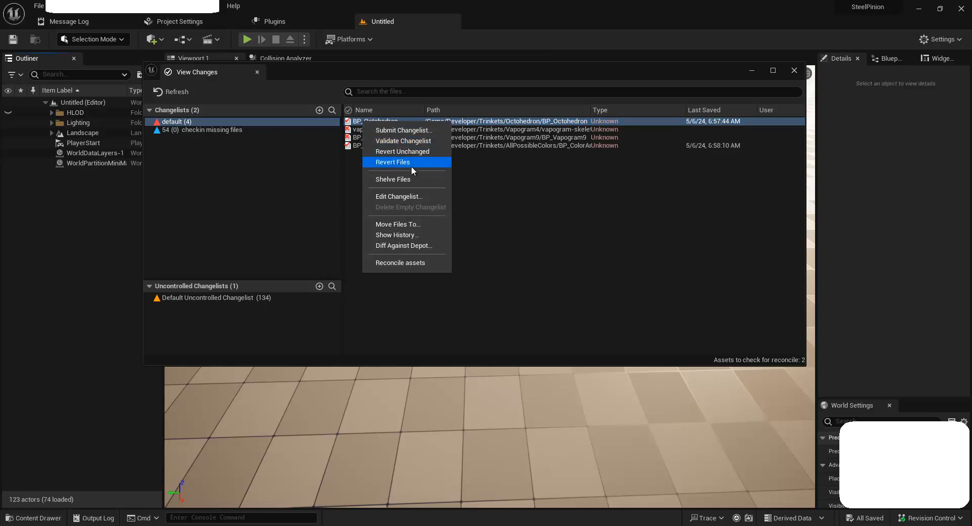
left_click(455, 164)
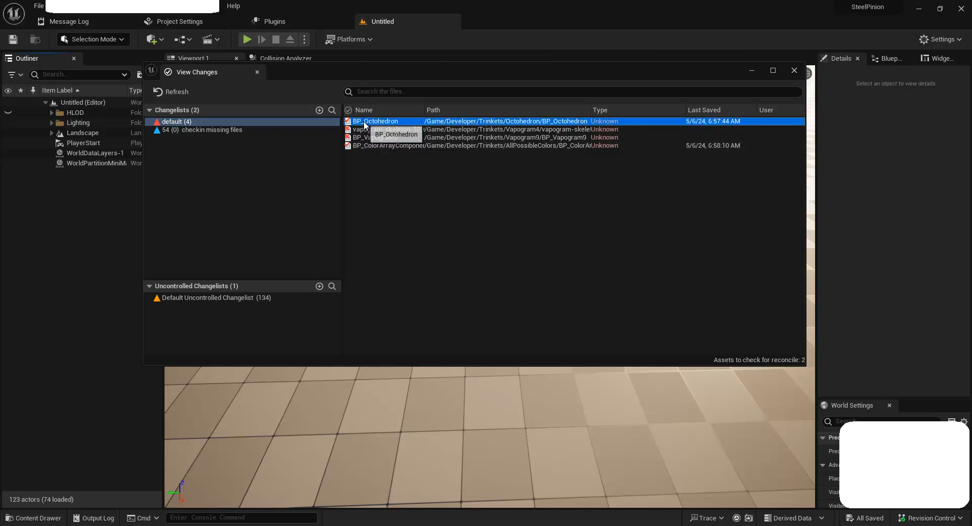
right_click(363, 122)
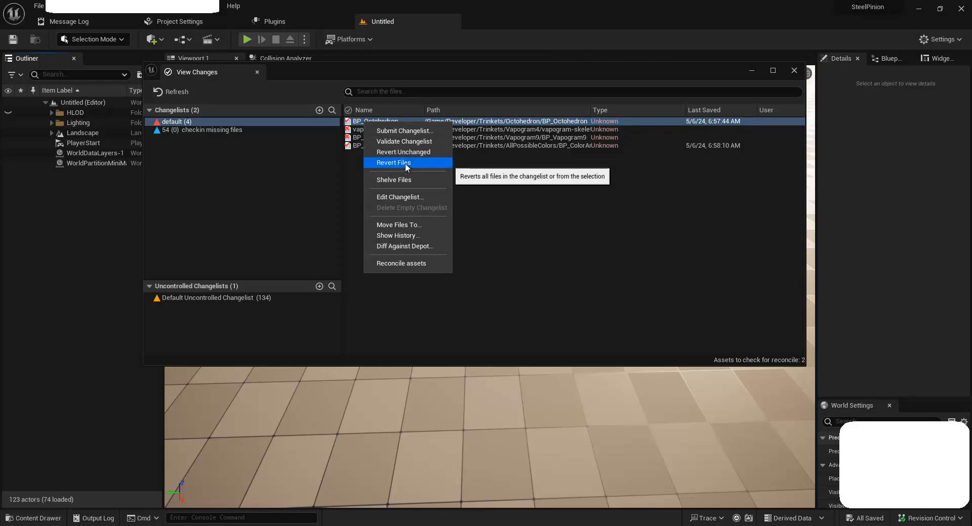
left_click(405, 163)
left_click(506, 278)
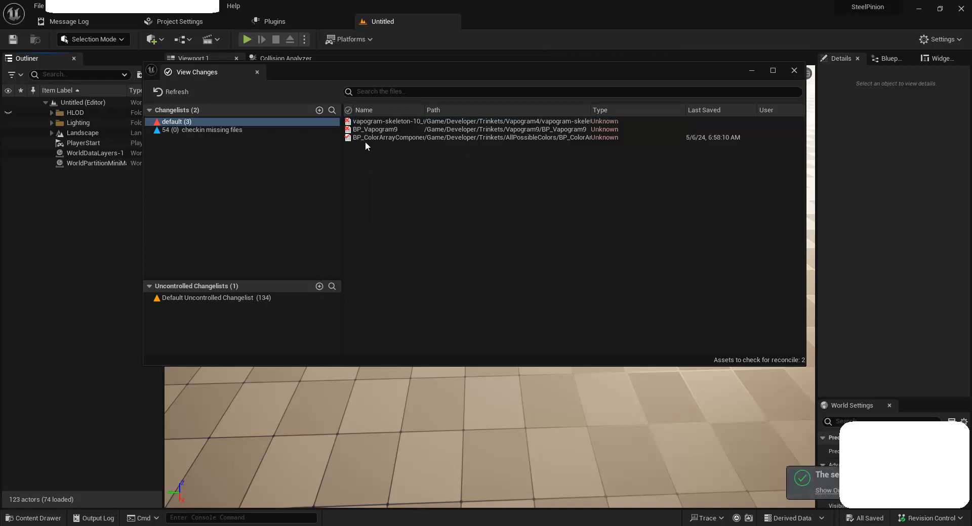
Step: Revert the BP_ColorArrayComponent file from Trinkets/AllPossibleColors in the default changelist
left_click(366, 137)
right_click(366, 137)
left_click(394, 179)
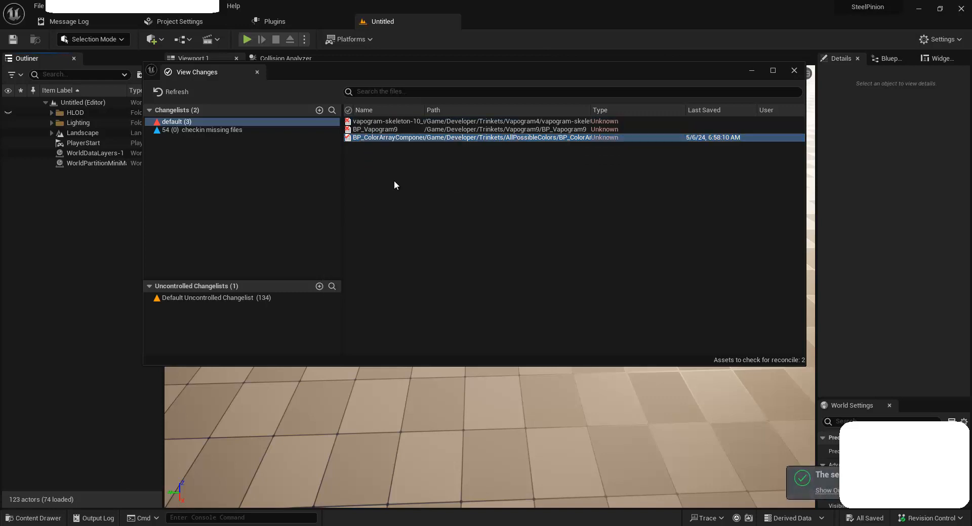
left_click(505, 277)
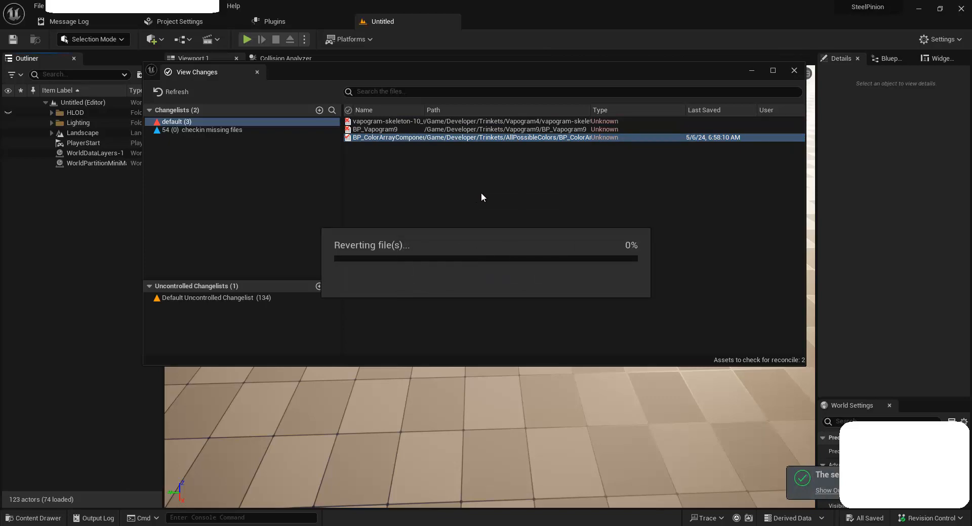
Step: Force delete the BP_ColorArrayComponent blueprint in Developer/Trinkets/AllPossibleColors
left_click(882, 237)
key("ctrl+space")
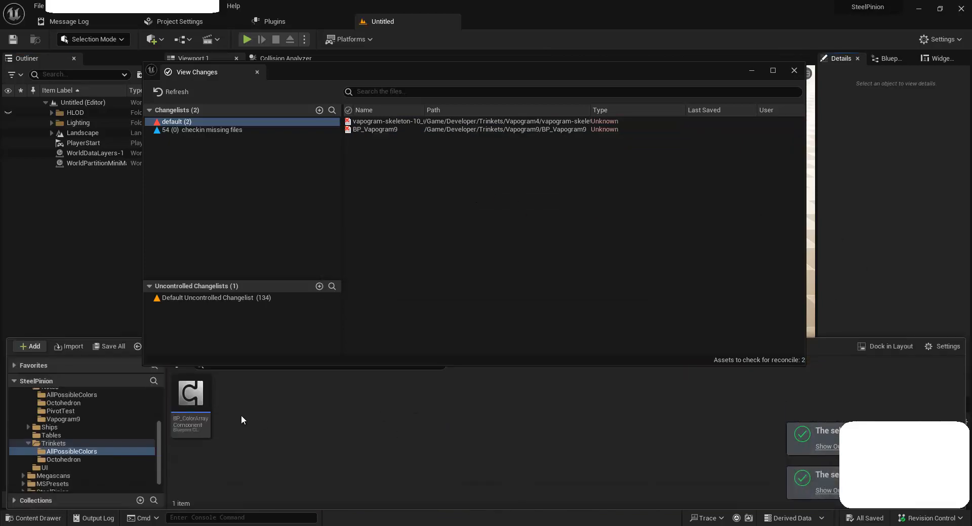
left_click(199, 405)
right_click(199, 405)
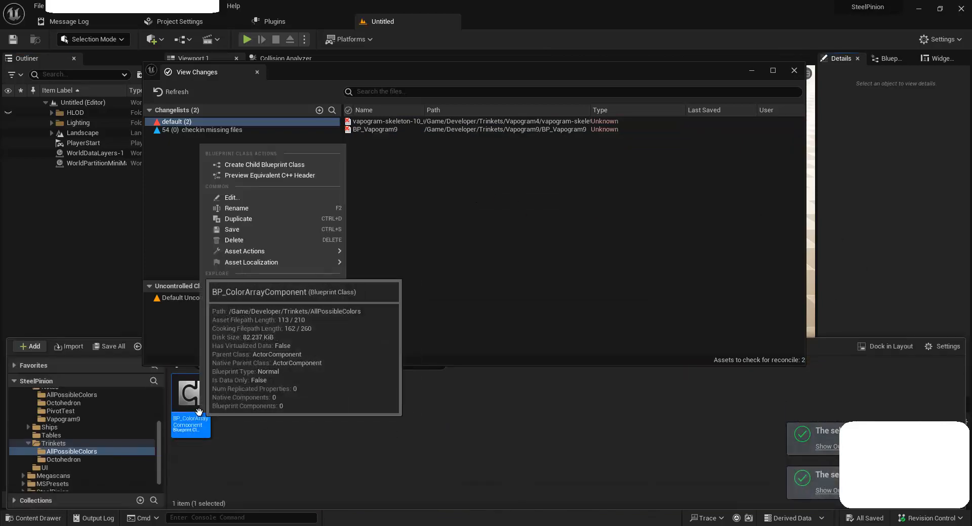
left_click(248, 241)
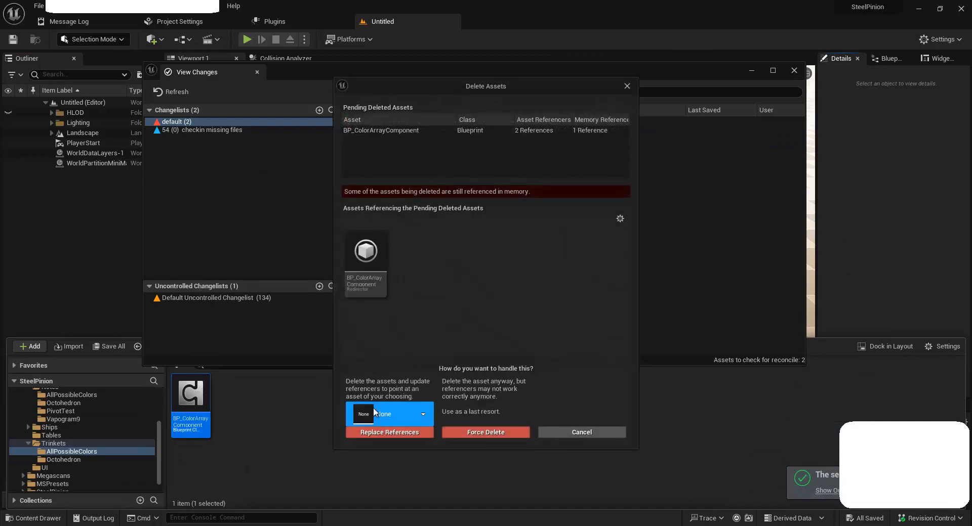
left_click(494, 432)
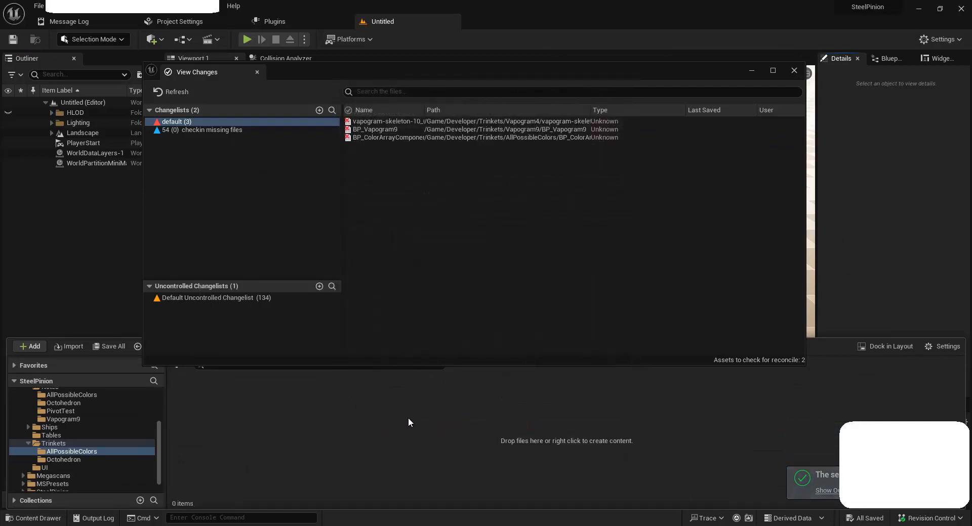
Step: Close View Changes and force delete the BP_Octohedron blueprint in Developer/Trinkets/Octohedron
left_click(792, 72)
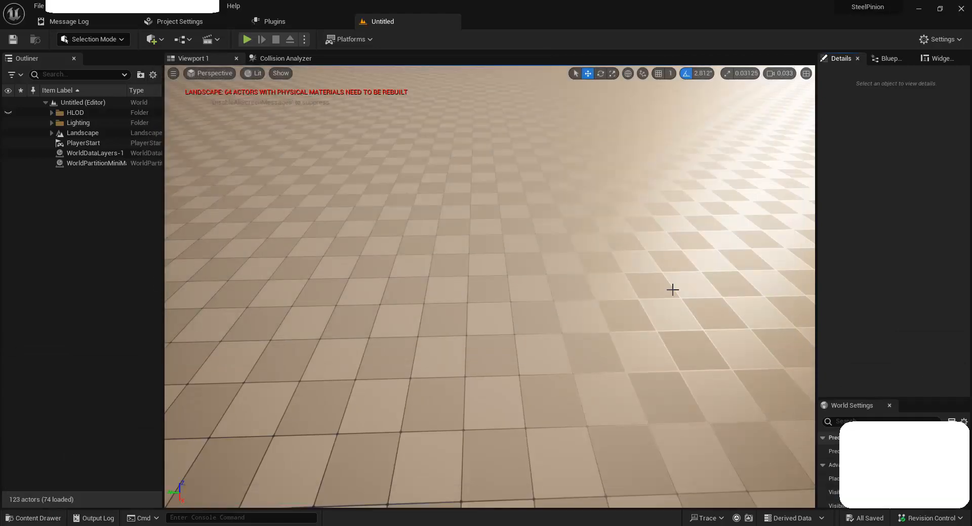
key("ctrl+space")
left_click(294, 350)
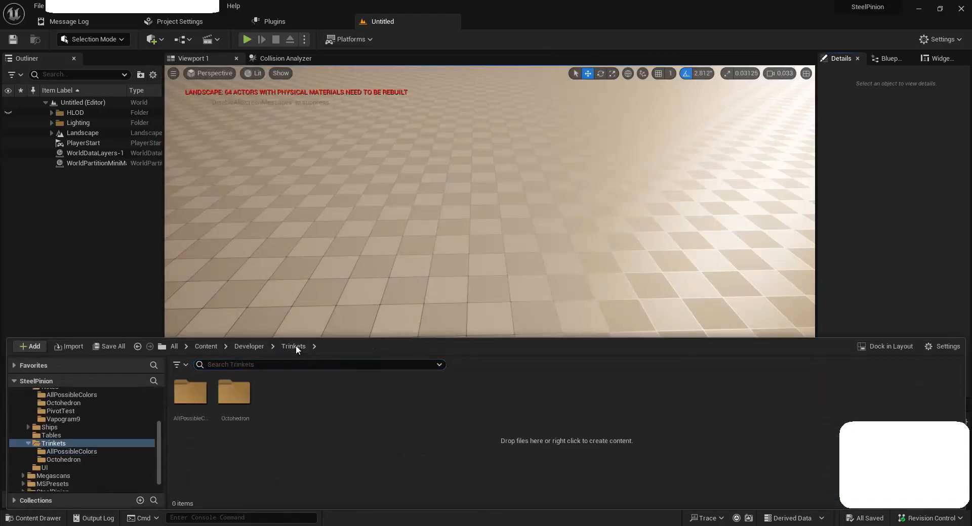
double_click(234, 395)
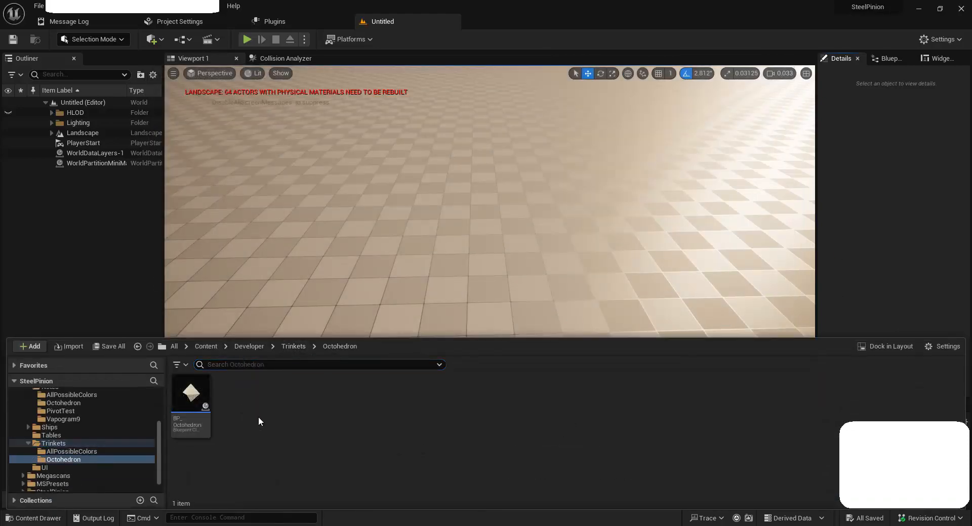
left_click(191, 403)
key("Delete")
left_click(466, 431)
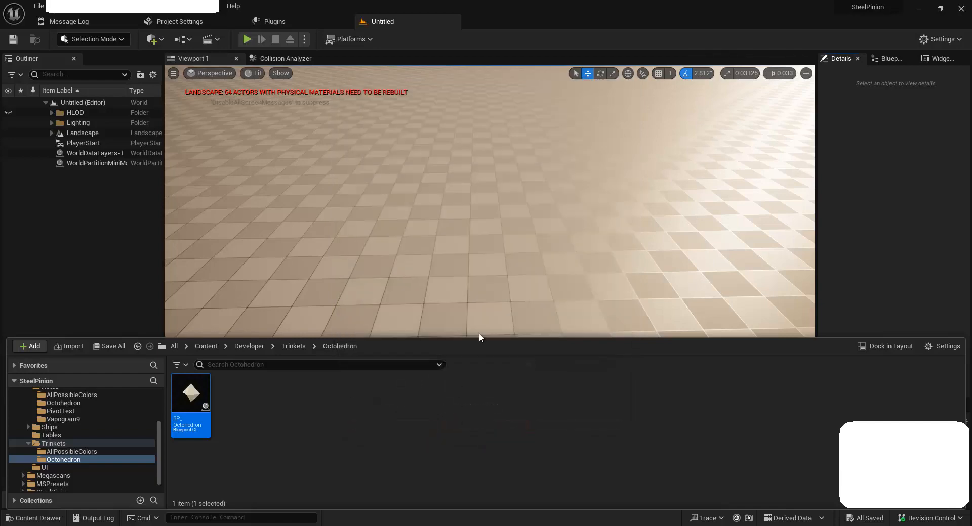
Step: Delete the Trinkets folder from Content/Developer
left_click(294, 349)
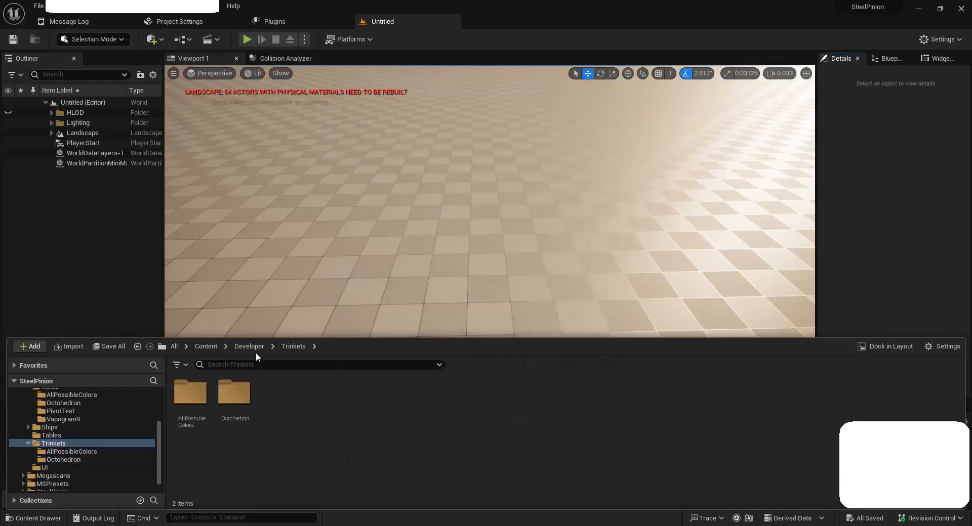
left_click(255, 348)
left_click(507, 424)
key("Delete")
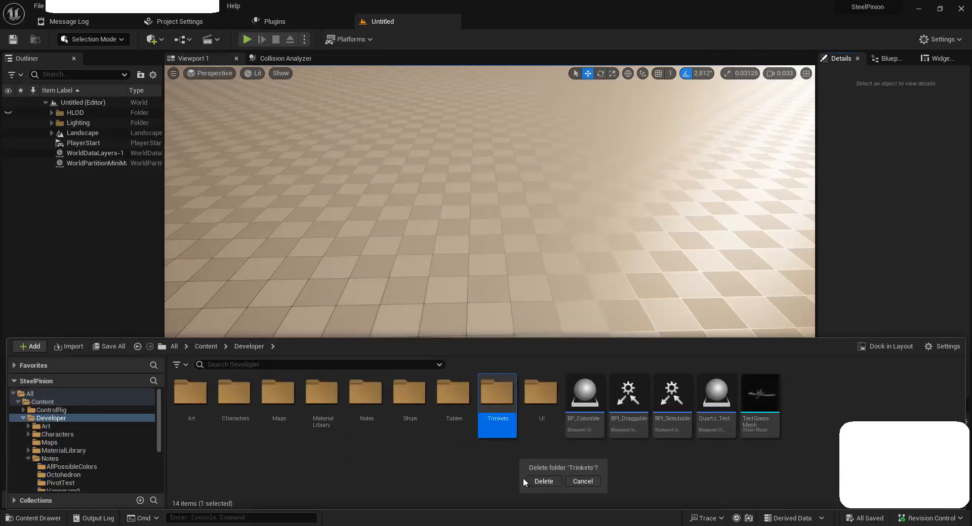
left_click(524, 479)
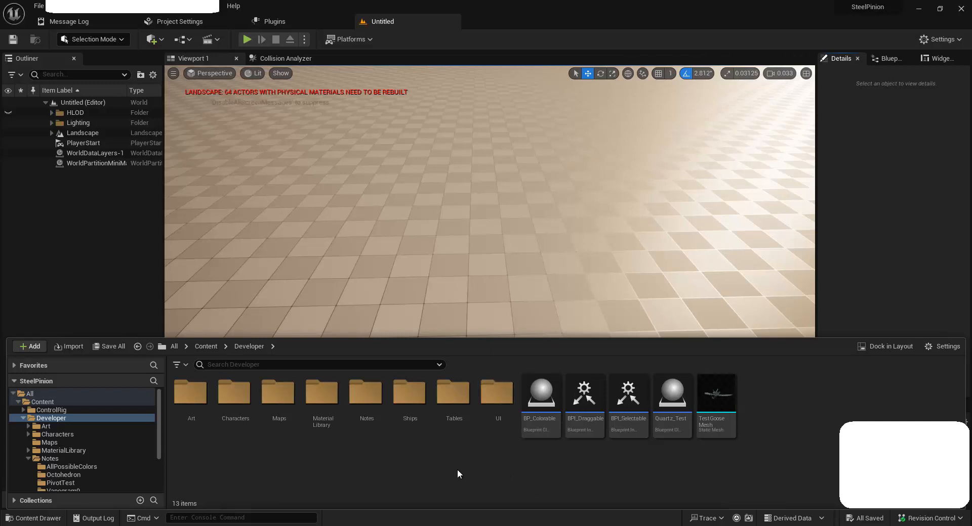
Step: Reopen View Changes, select all four deleted Trinkets files in the default changelist, and start submitting the changelist
left_click(915, 518)
left_click(911, 461)
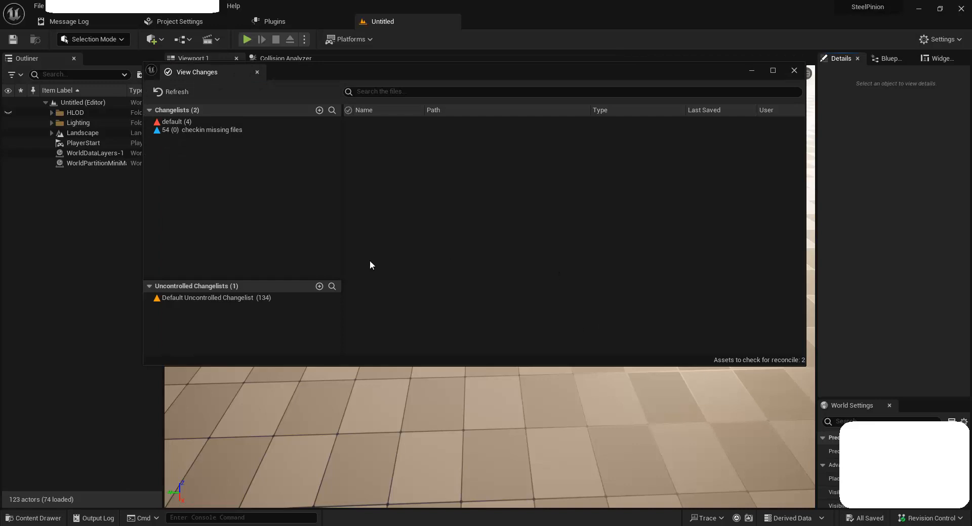
left_click(179, 122)
left_click(390, 121)
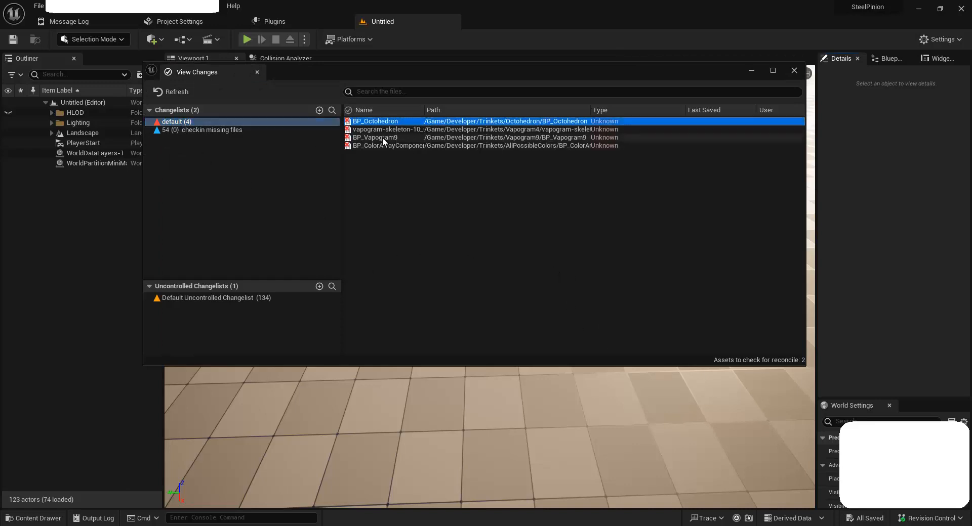
left_click(246, 175)
left_click(181, 122)
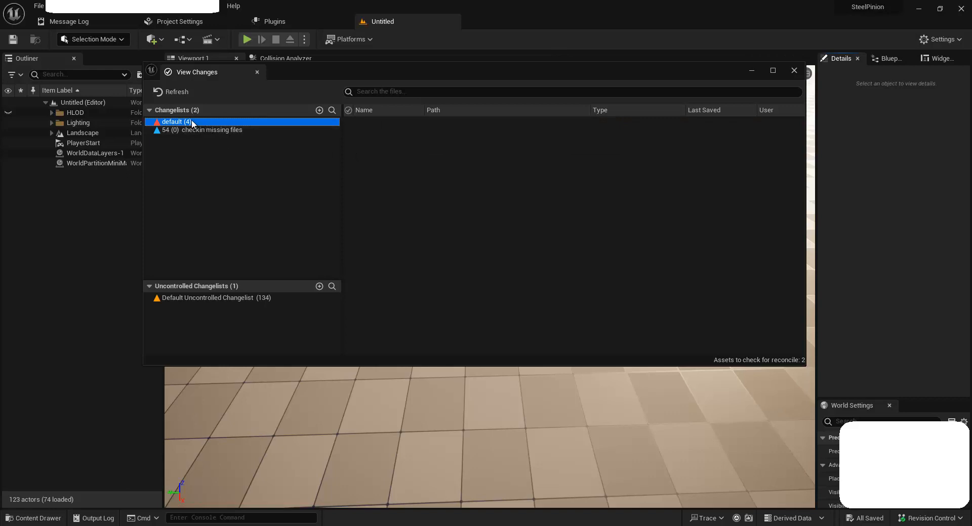
left_click(191, 130)
left_click(191, 123)
left_click(383, 122)
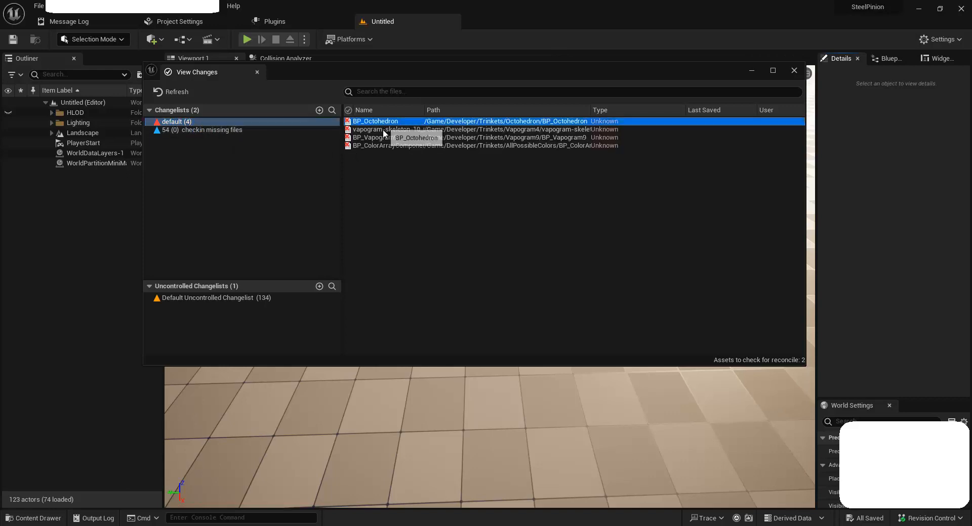
left_click(382, 145, "shift")
right_click(380, 132)
left_click(420, 141)
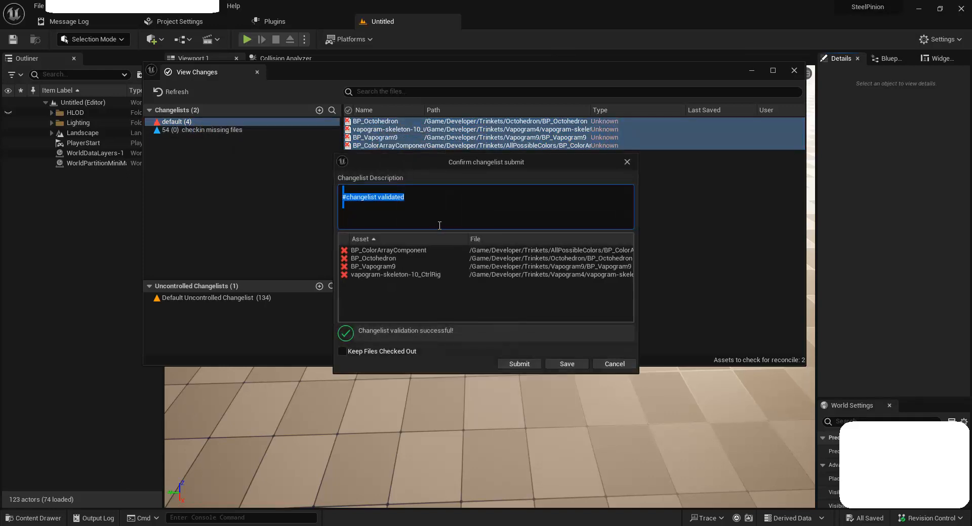
Step: Replace the changelist description with "force delete hanging test assets" and submit the changelist
left_click(415, 215)
key("ctrl+a")
key("BackSpace")
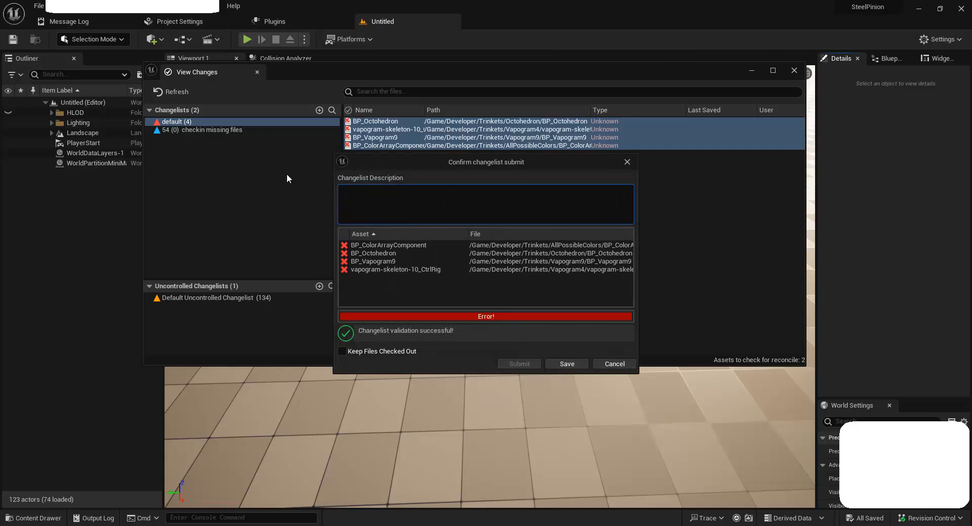
type("force dekle")
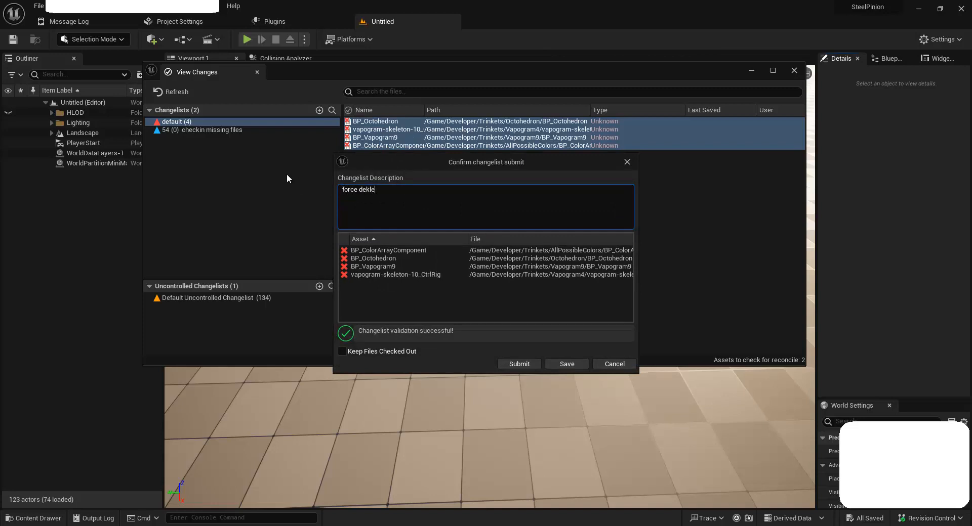
key("BackSpace")
key("BackSpace")
type("lete hanging test assets")
left_click(517, 363)
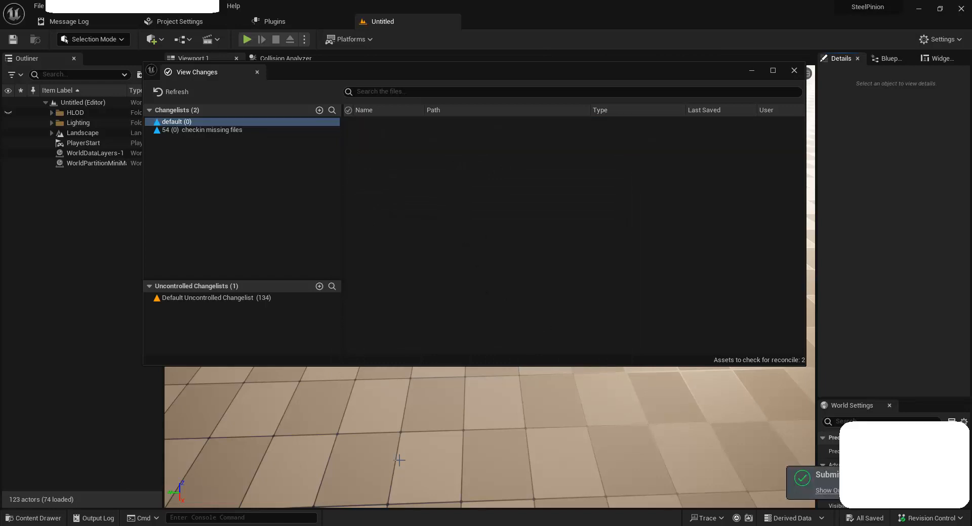
Step: Switch to Perforce P4V, refresh the depot tree, and check the Developer folder for a remaining Trinkets folder
key("alt+Tab")
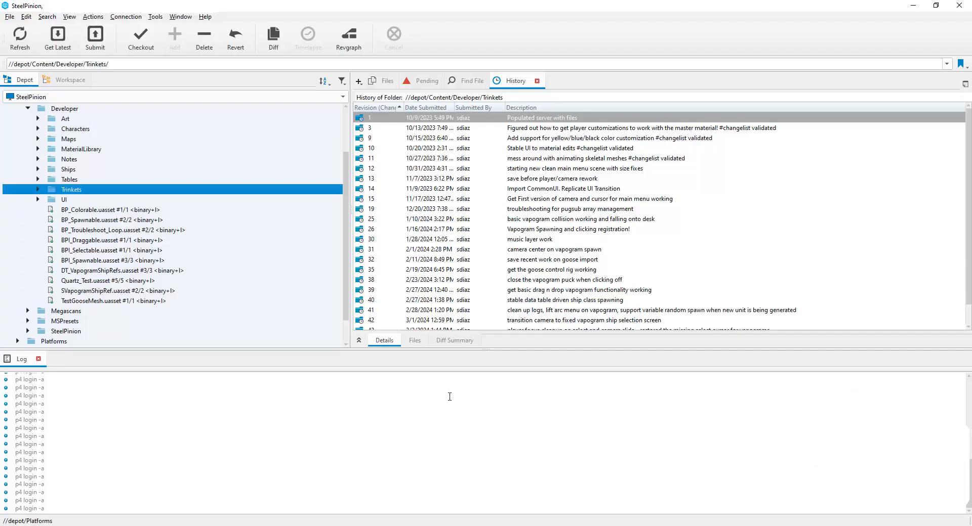
left_click(107, 220)
left_click(99, 160)
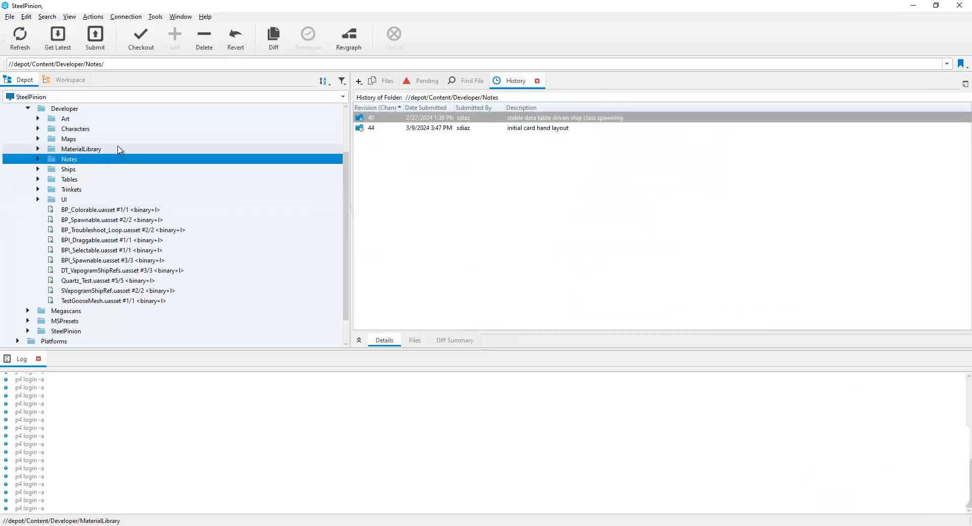
left_click(19, 41)
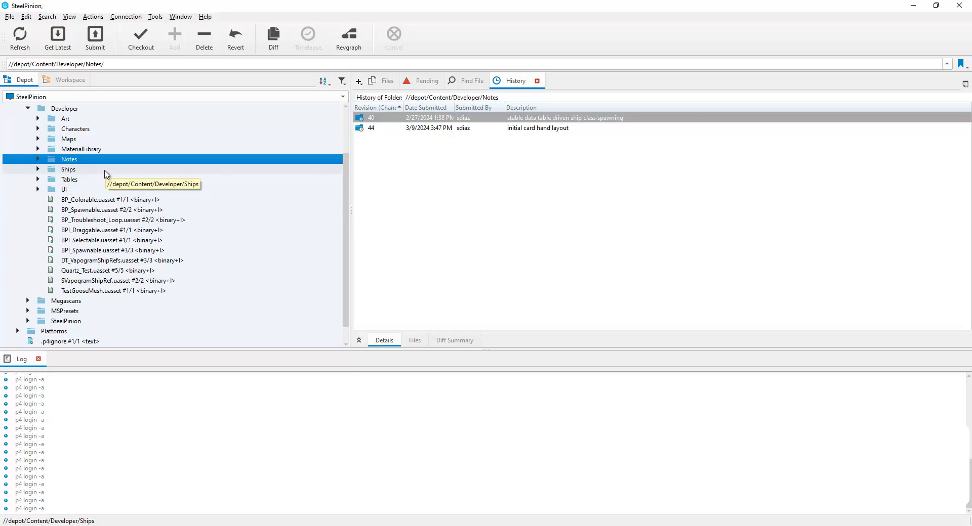
left_click(476, 219)
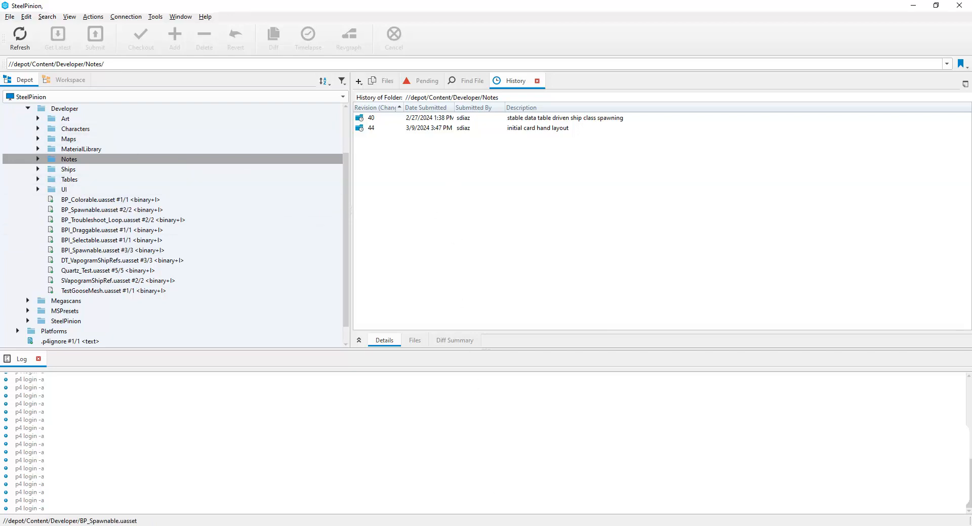
Step: Switch back to the Unreal Editor, close View Changes, and bring up the Content Drawer
left_click(557, 489)
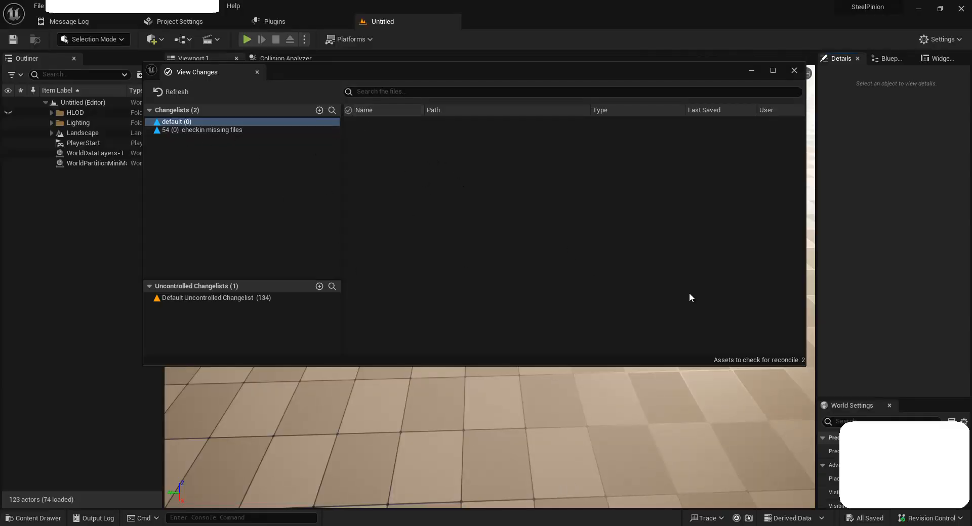
left_click(794, 71)
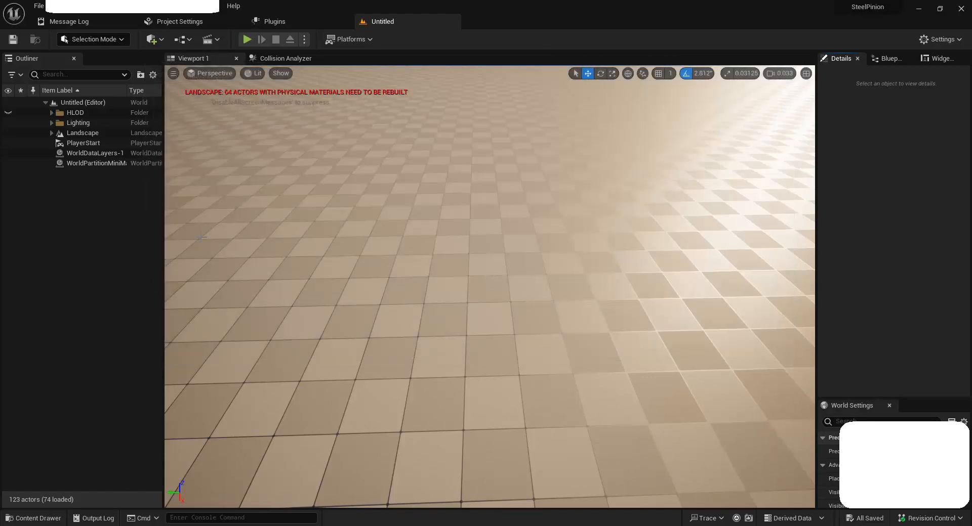
key("ctrl+space")
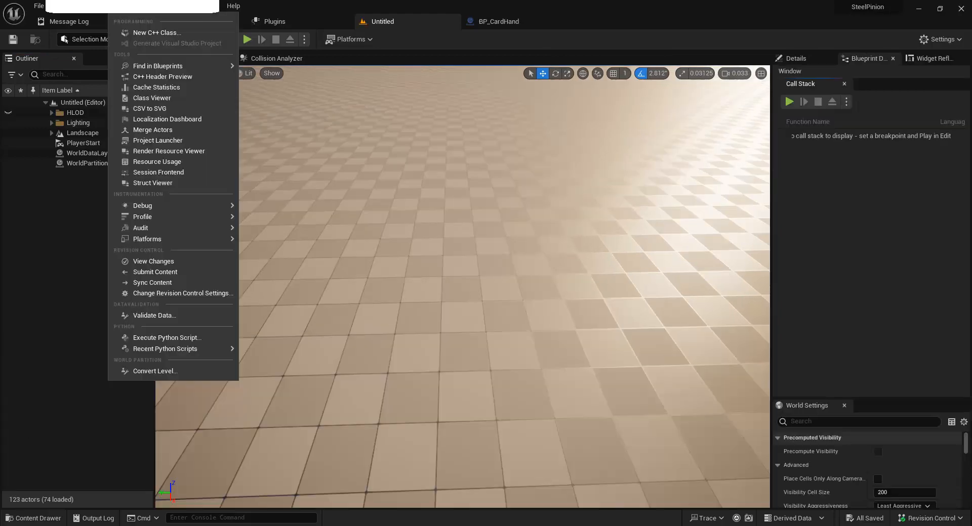
key("Escape")
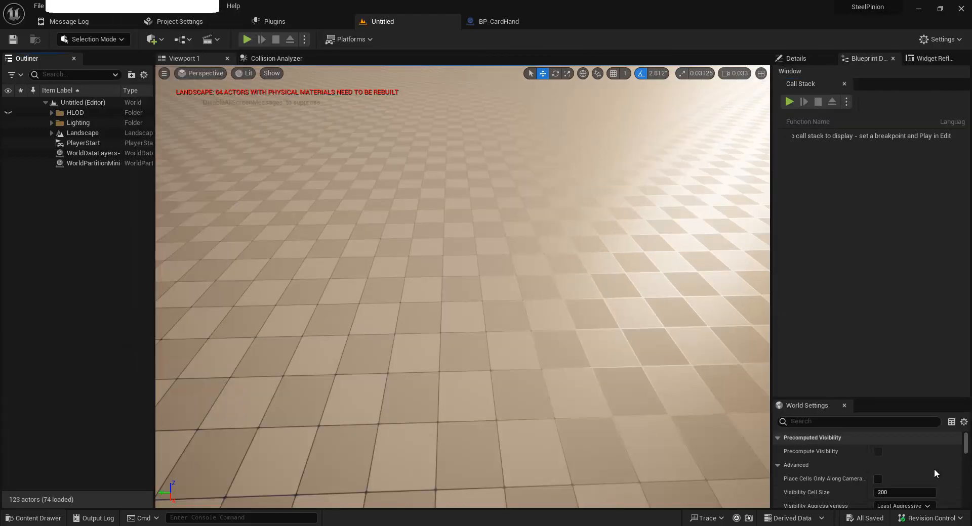
key("ctrl+space")
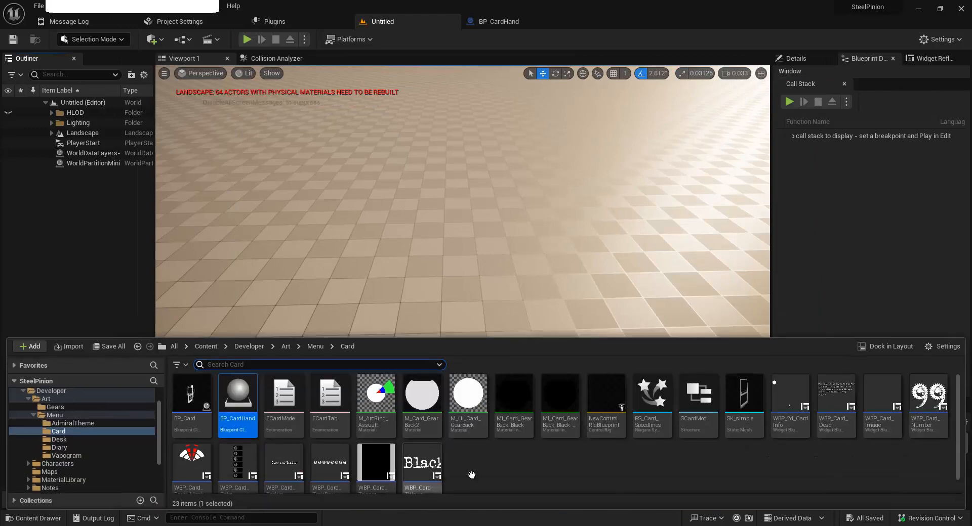
Step: Look through the Card folder's assets and filter them by "bp_card"
scroll(340, 420, "down", 1)
scroll(572, 468, "up", 1)
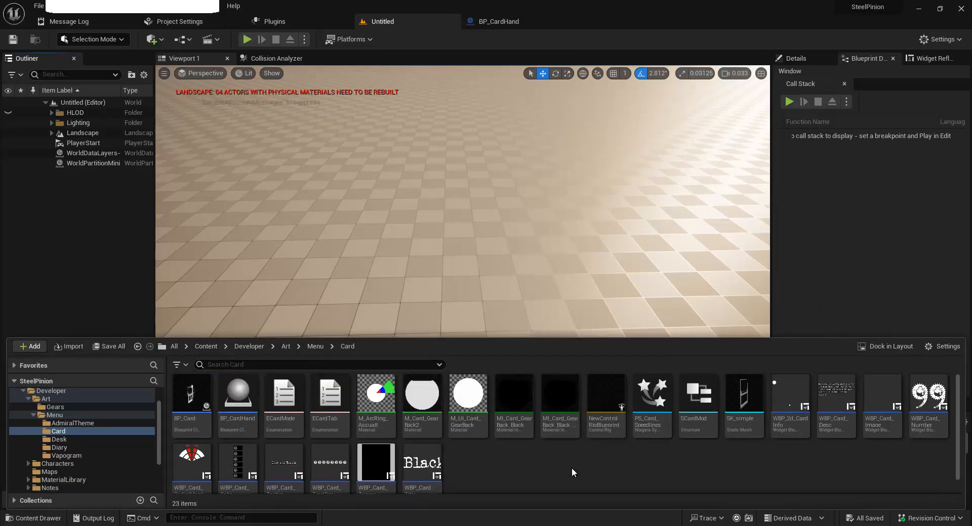
scroll(506, 466, "down", 1)
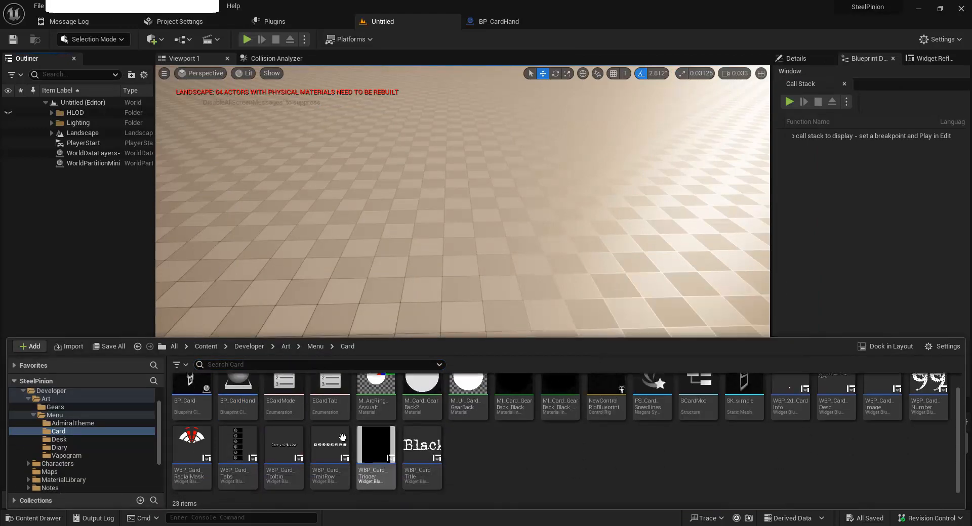
scroll(379, 463, "up", 1)
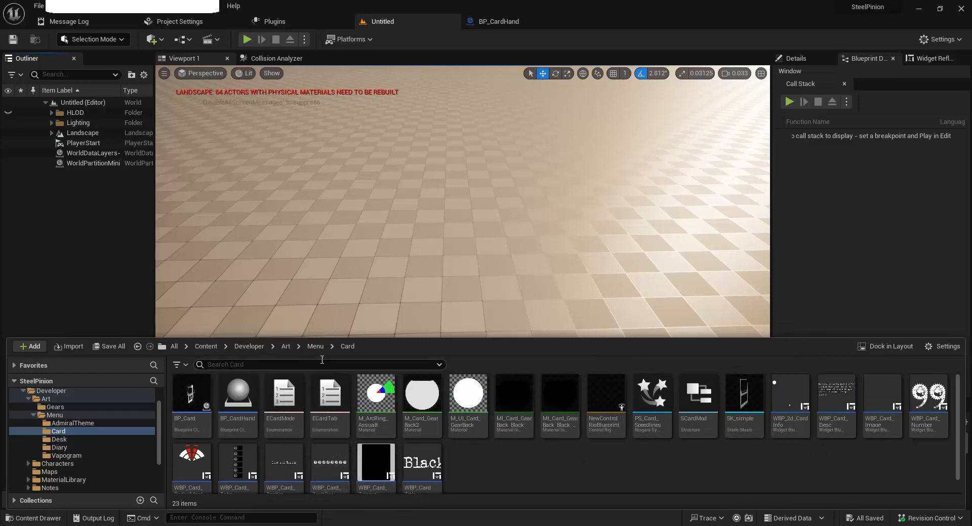
type("bp_card")
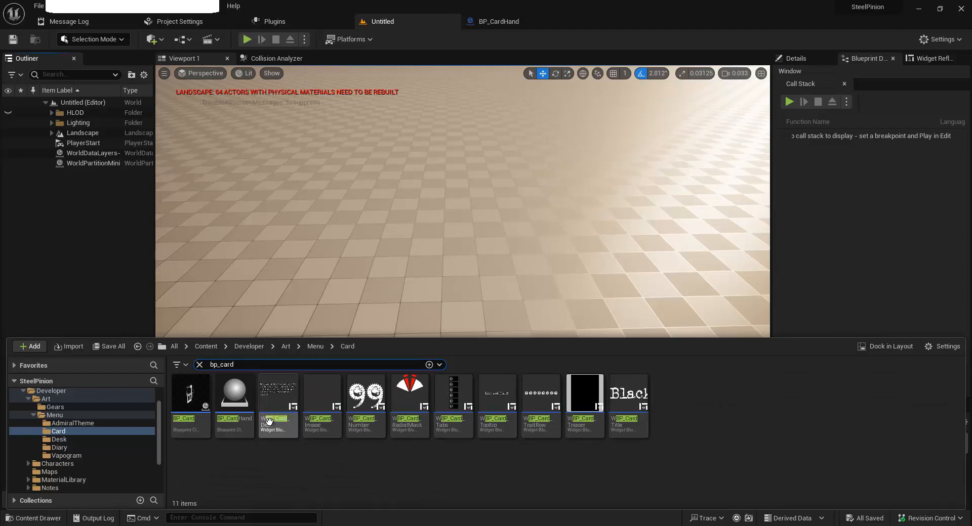
Step: Select the WBP_Card_Desc and WBP_Card_Image widget blueprints and diff them against each other
mouse_move(286, 431)
left_click(276, 429)
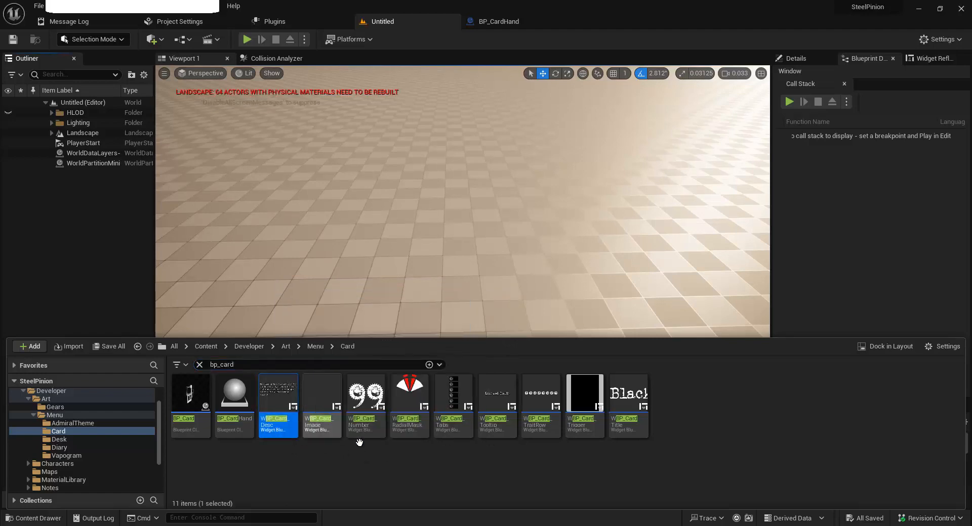
left_click(314, 432, "ctrl")
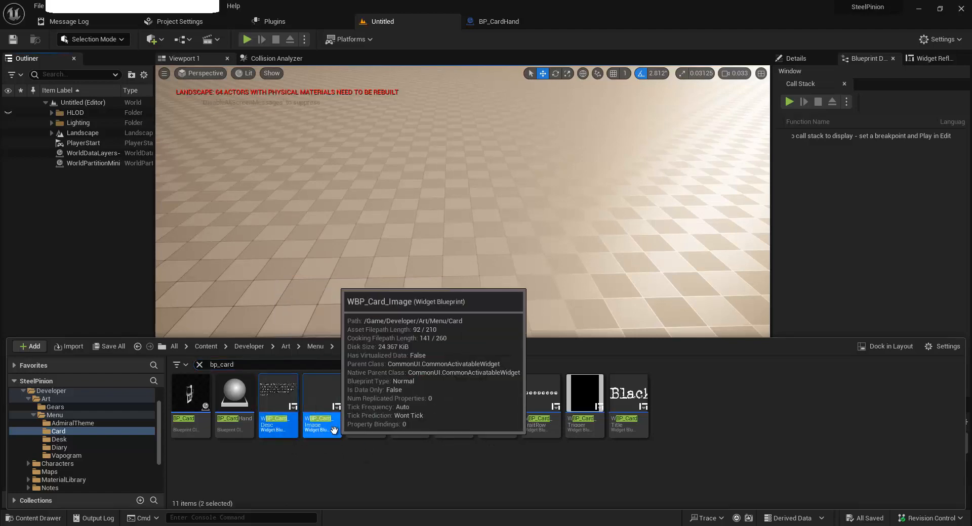
right_click(322, 431)
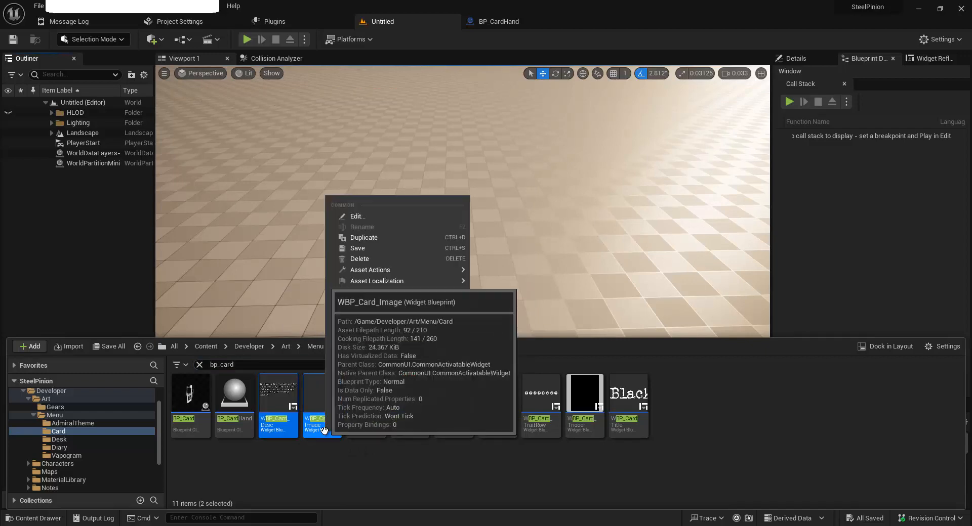
mouse_move(402, 267)
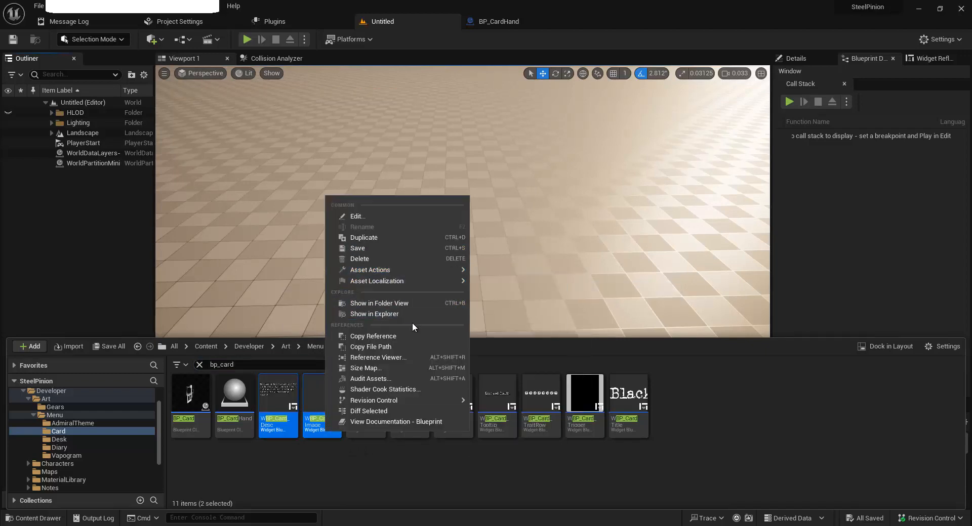
left_click(403, 411)
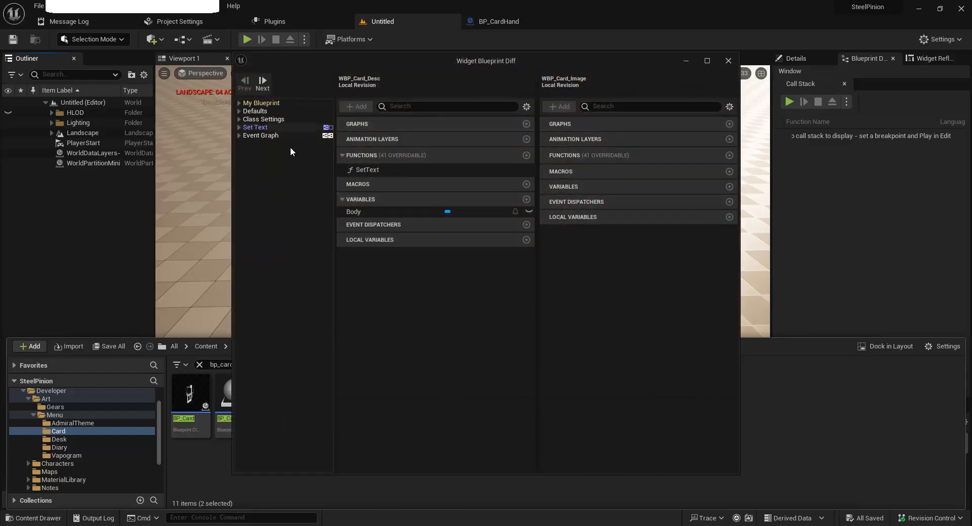
Step: Expand the My Blueprint, Defaults, Class Settings, Set Text and Event Graph categories in the diff's list of differences
left_click(240, 111)
left_click(240, 128)
left_click(239, 143)
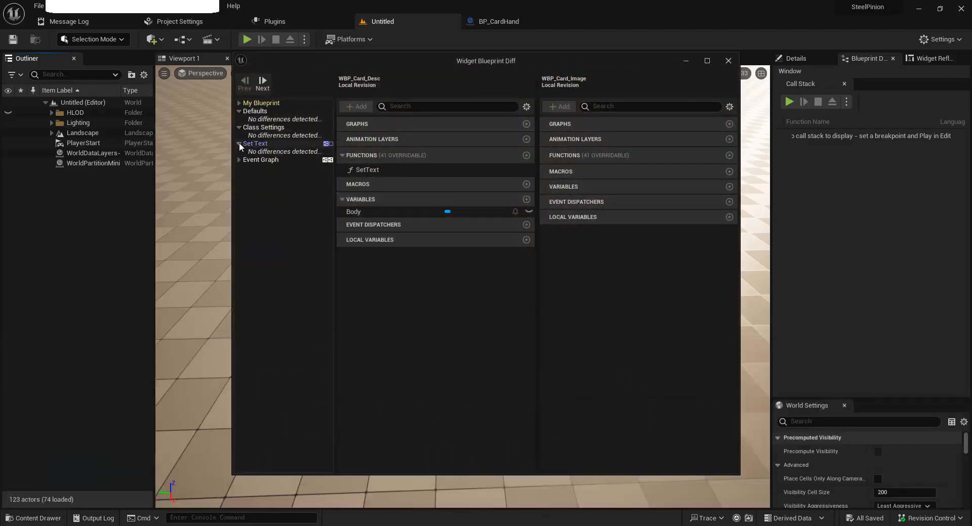
left_click(238, 160)
left_click(238, 103)
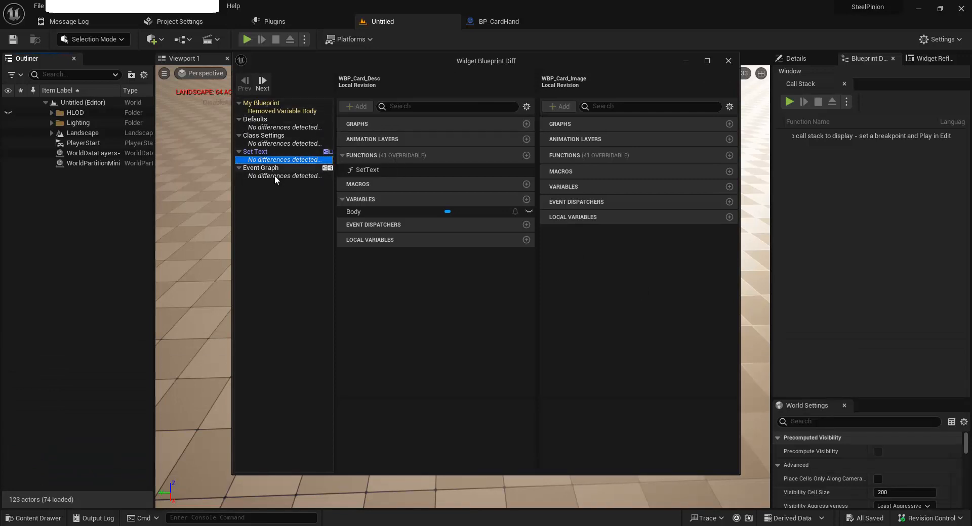
Step: Compare the Set Text and Event Graph graphs of the two card widgets side by side
left_click(275, 152)
scroll(494, 282, "down", 2)
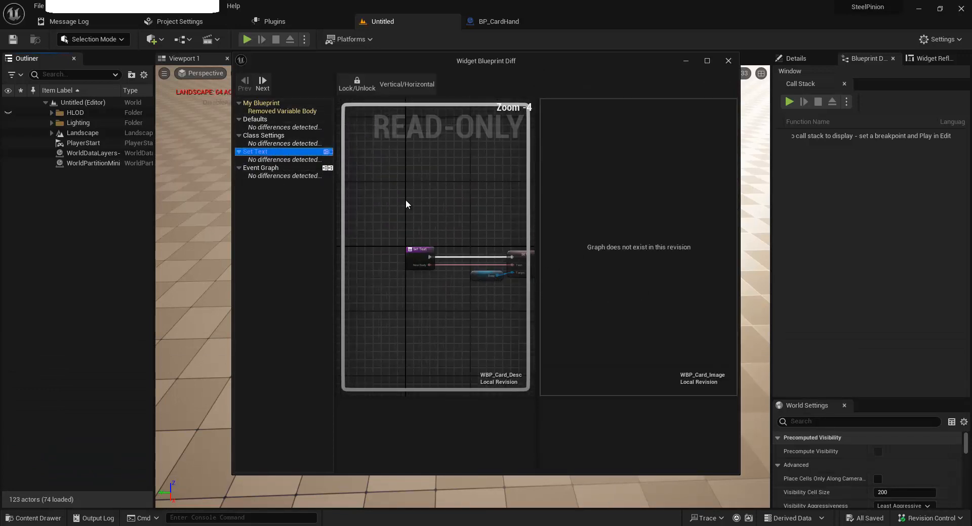
right_click_drag(405, 202, 345, 191)
left_click(268, 169)
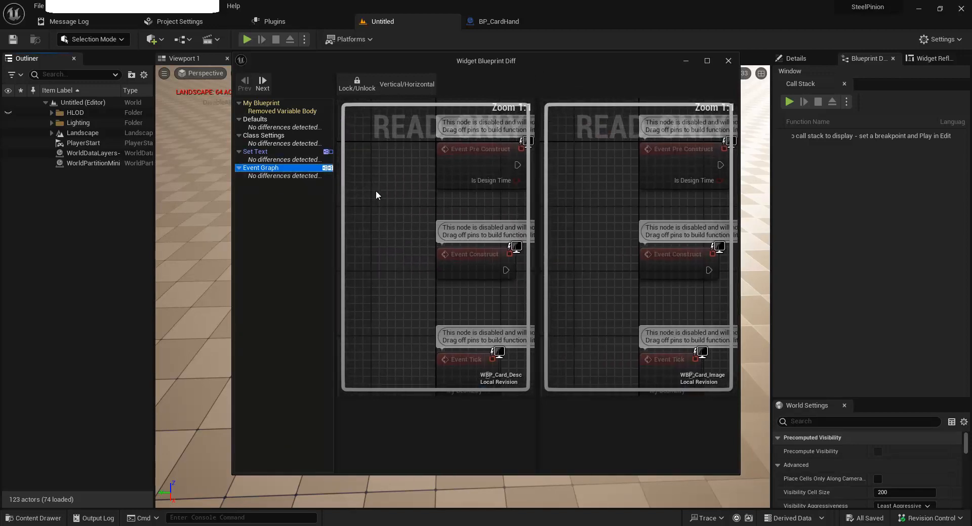
scroll(590, 241, "down", 4)
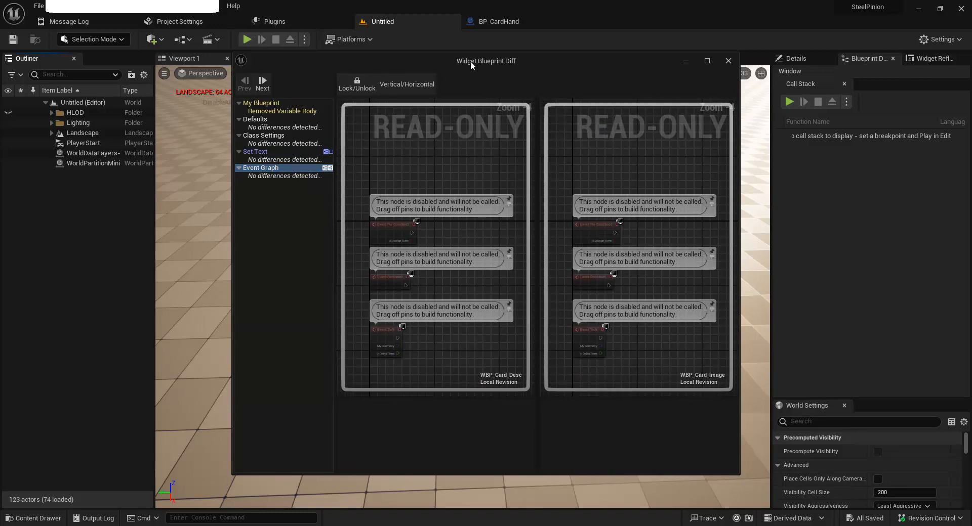
Step: Inspect the Removed Variable Body difference and close the Widget Blueprint Diff window
mouse_move(470, 61)
left_mouse_down()
mouse_move(510, 97)
mouse_move(469, 78)
left_mouse_up()
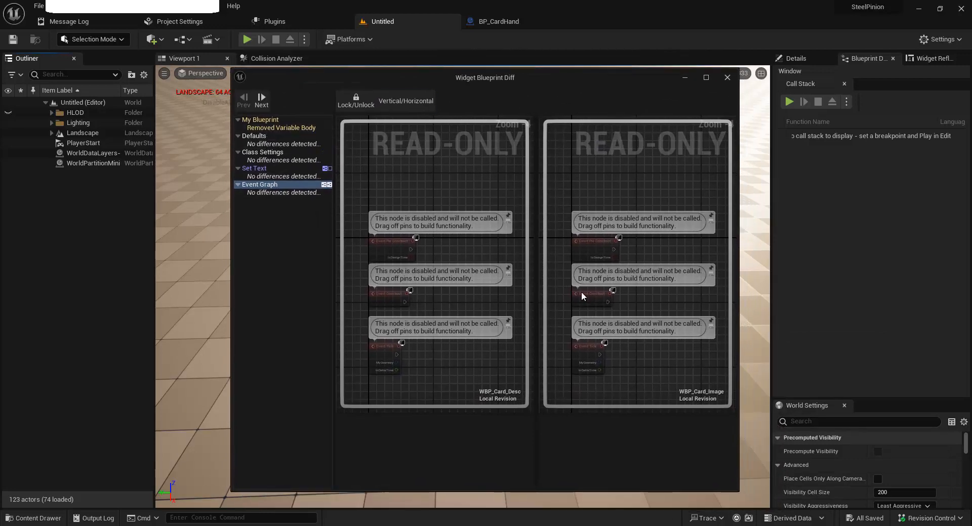
left_click(324, 128)
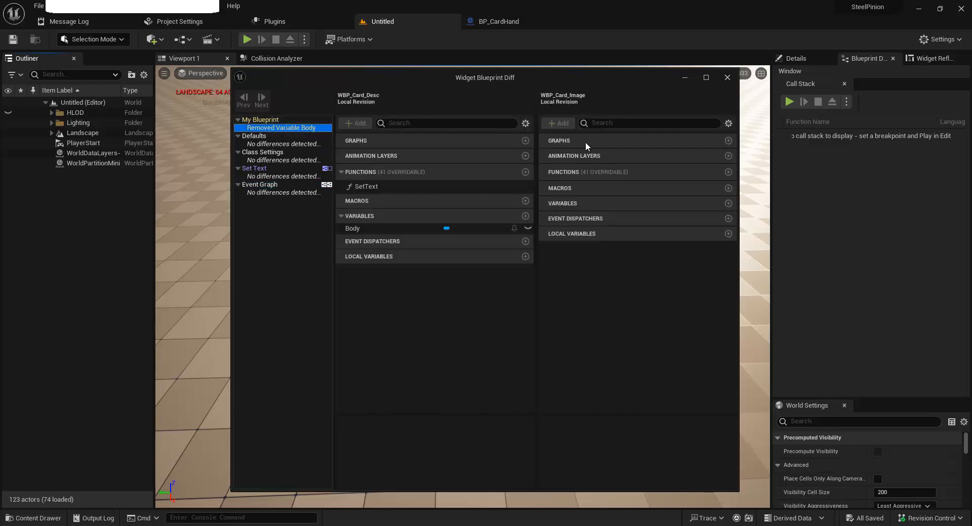
left_click(726, 78)
Step: Bring the Content Drawer back, select WBP_Card_Tabs and WBP_Card_TraitRow, and diff the two widget blueprints
key("ctrl+space")
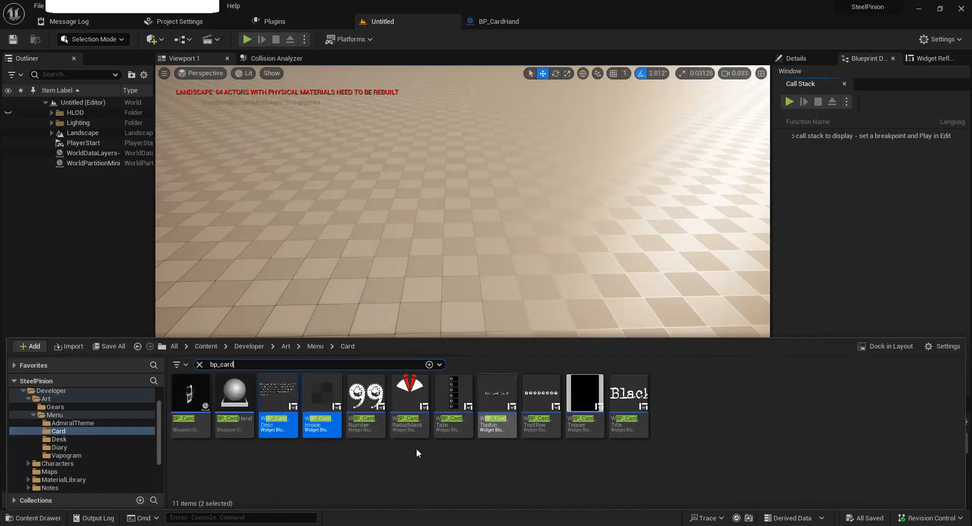
left_click(324, 458)
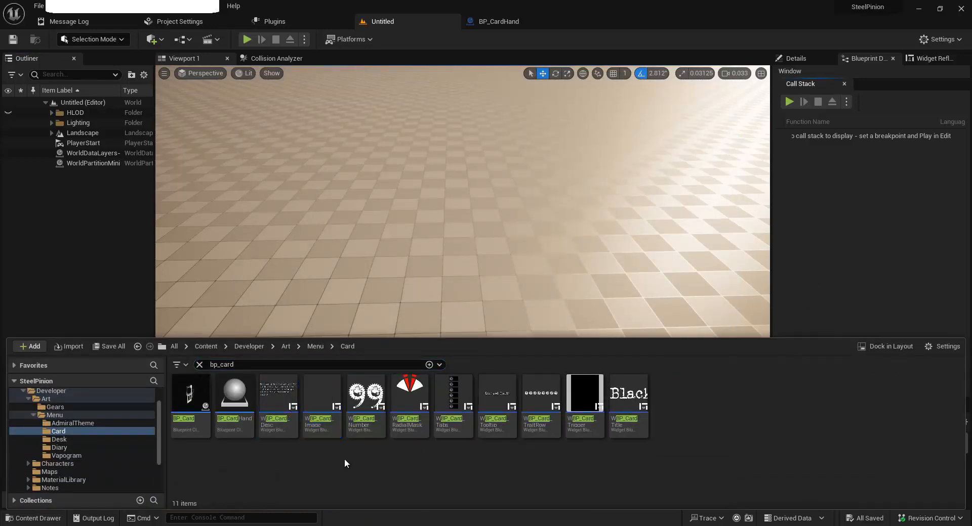
left_click(452, 422)
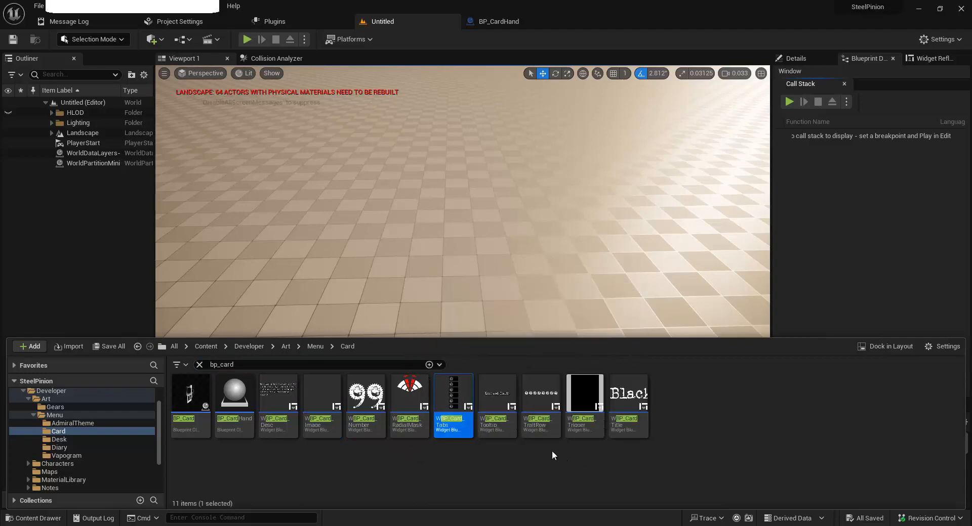
left_click(541, 405, "ctrl")
right_click(543, 408)
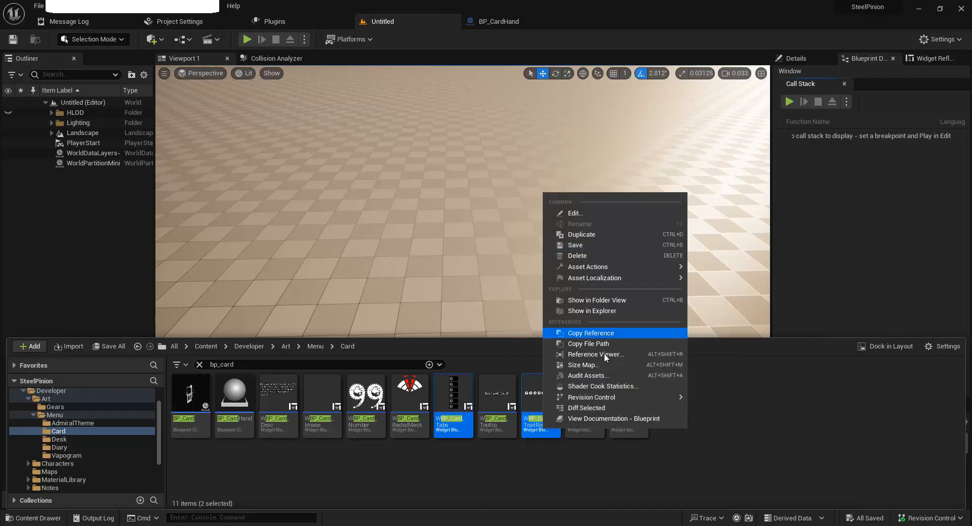
left_click(600, 409)
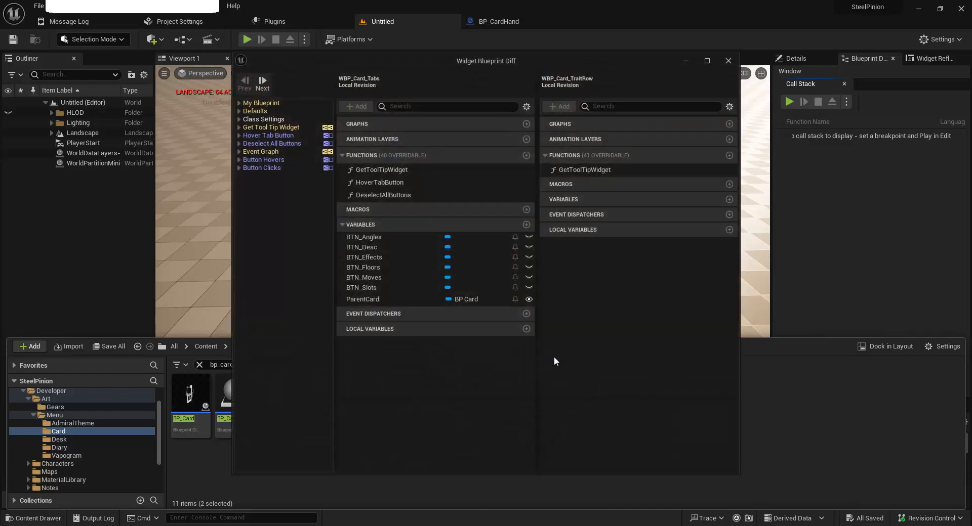
Step: Step through the Get Tool Tip Widget differences down to the moved nodes, and close the diff window
left_click(283, 127)
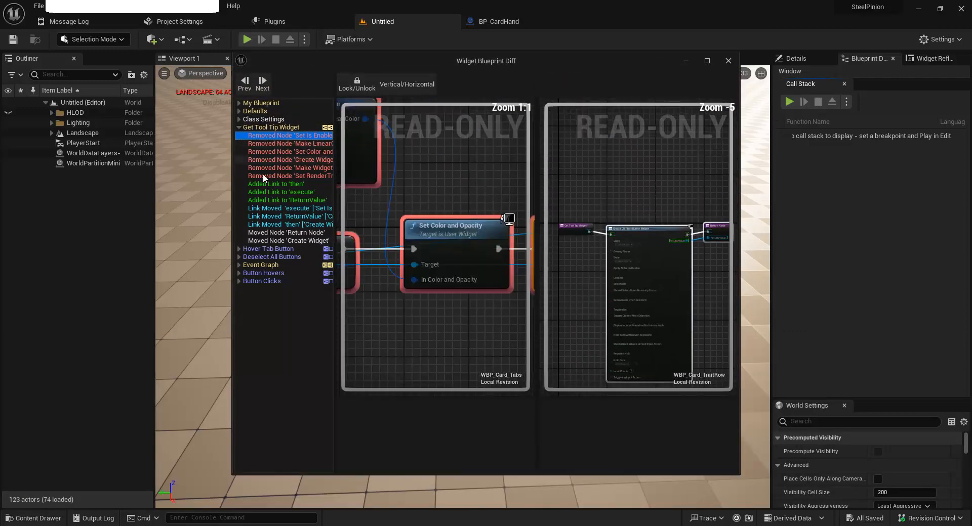
key("Down")
key("Down")
key("Down")
key("Down")
key("Down")
key("Down")
key("Down")
key("Down")
key("Down")
key("Down")
key("Down")
key("Down")
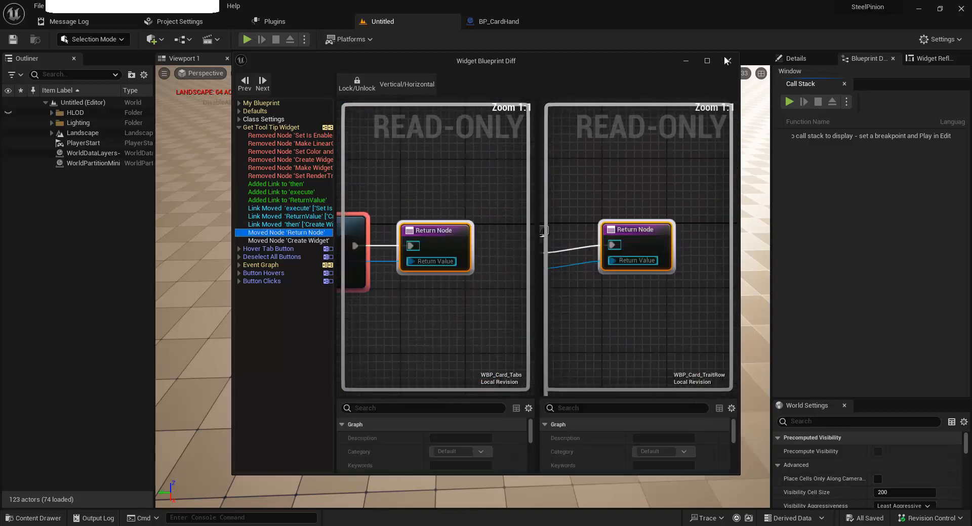
left_click(727, 61)
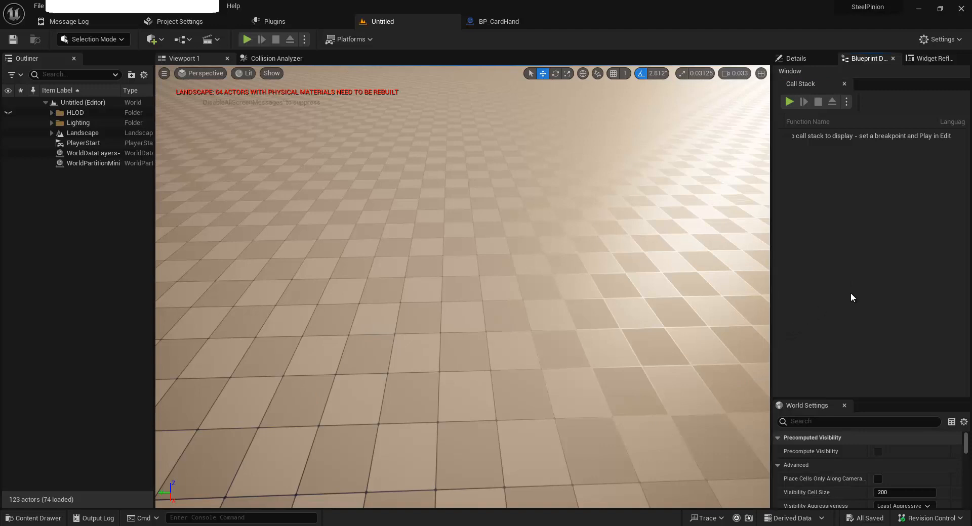
left_click(106, 279)
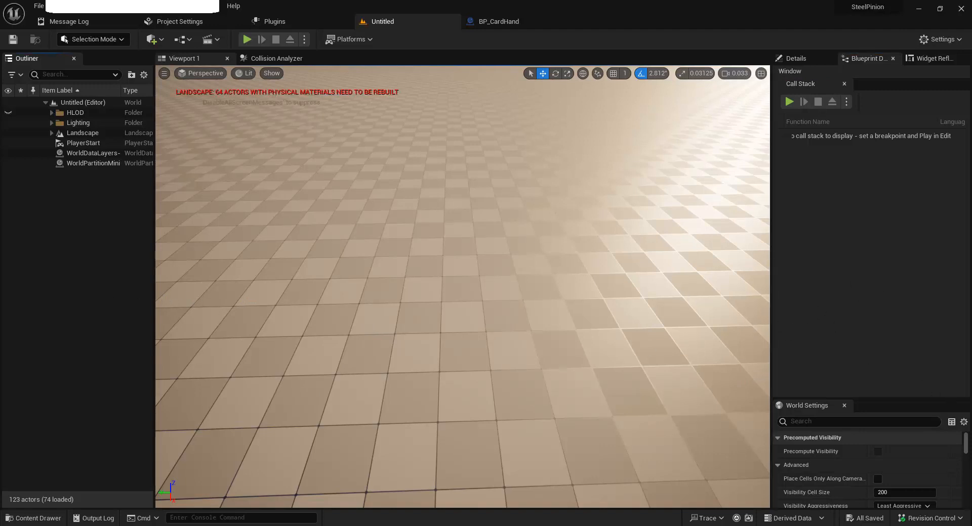